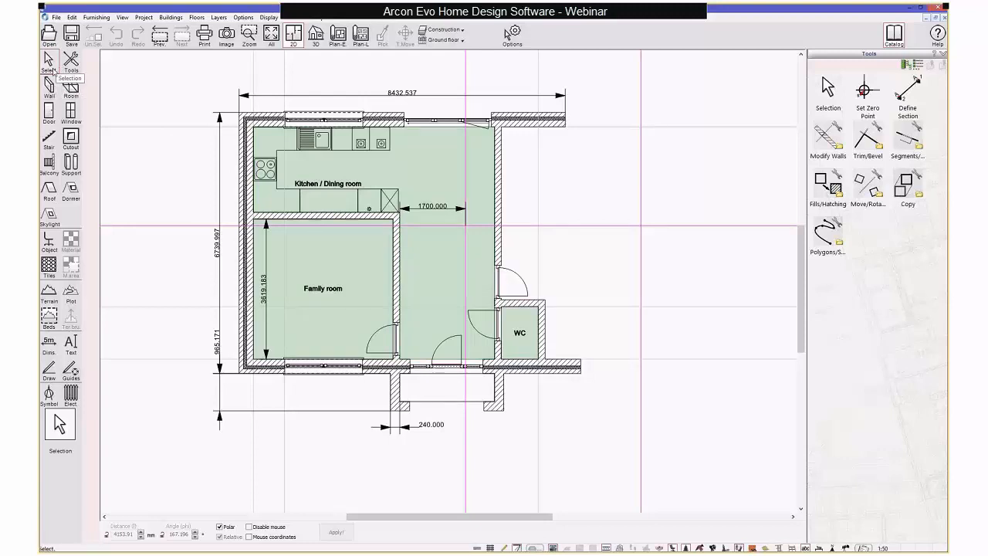
# Step: Examine the preset window variants and the wall types available in the catalogue's Walls folder
pyautogui.click(69, 121)
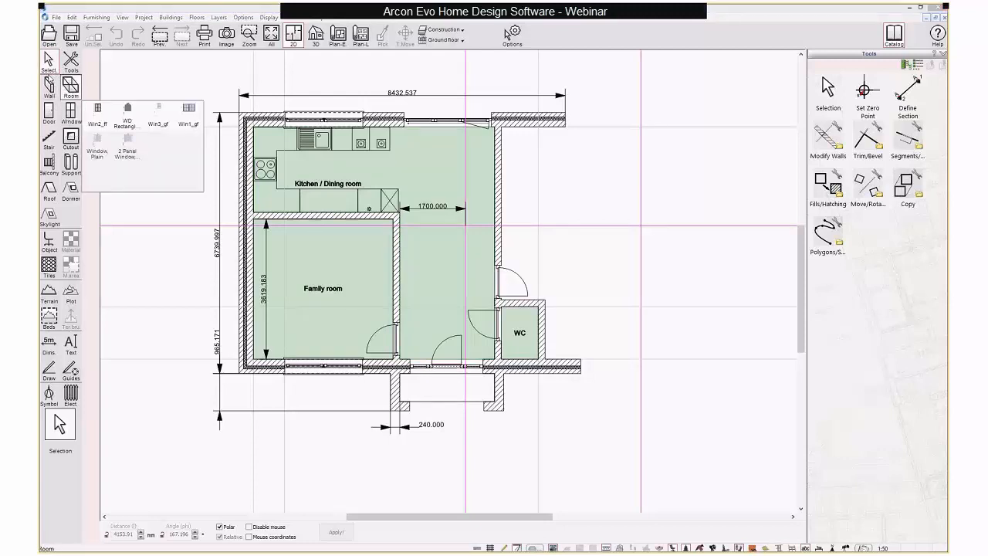
pyautogui.click(51, 86)
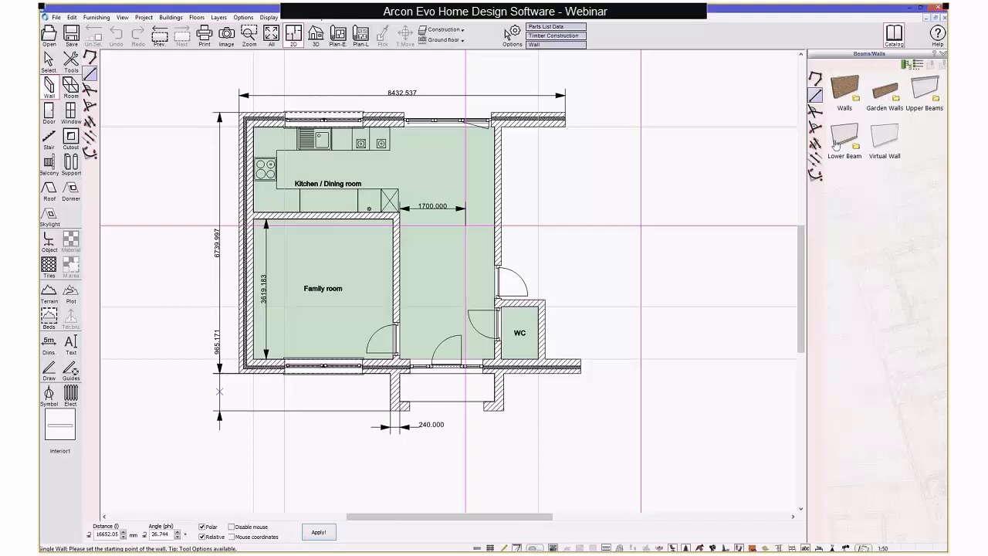
pyautogui.doubleClick(854, 89)
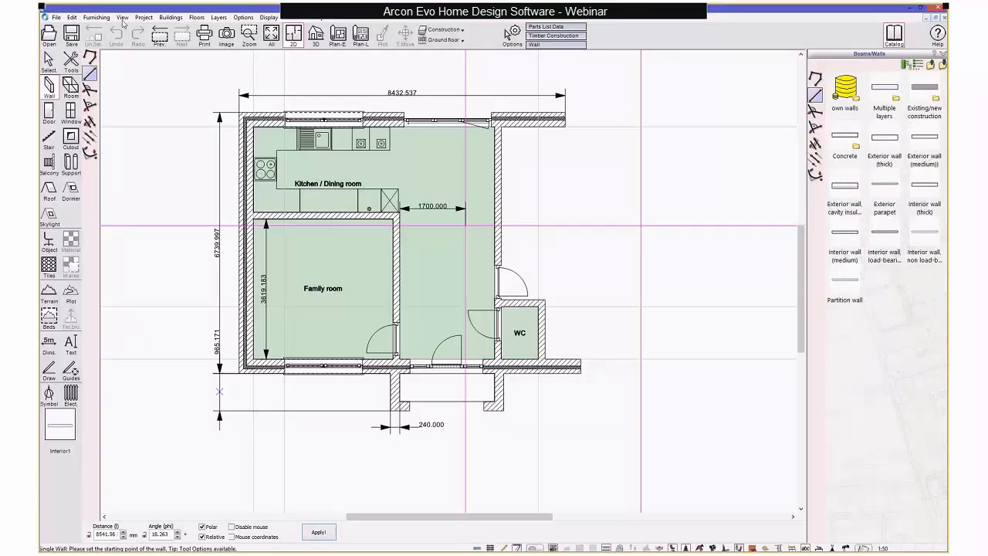
# Step: Choose the plain 3 Panel Window from the catalogue and open its component properties in the non-modal dialogue box
pyautogui.click(70, 113)
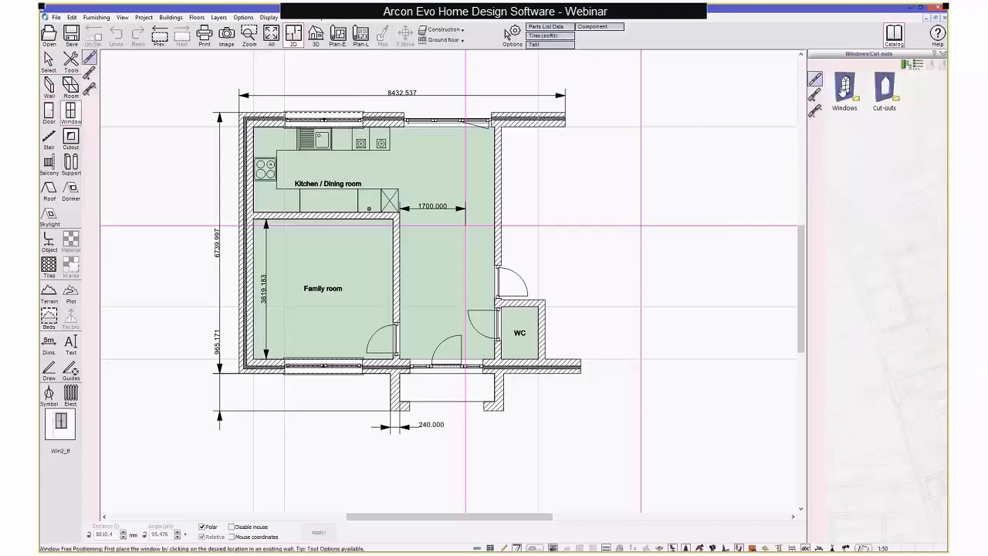
pyautogui.doubleClick(842, 90)
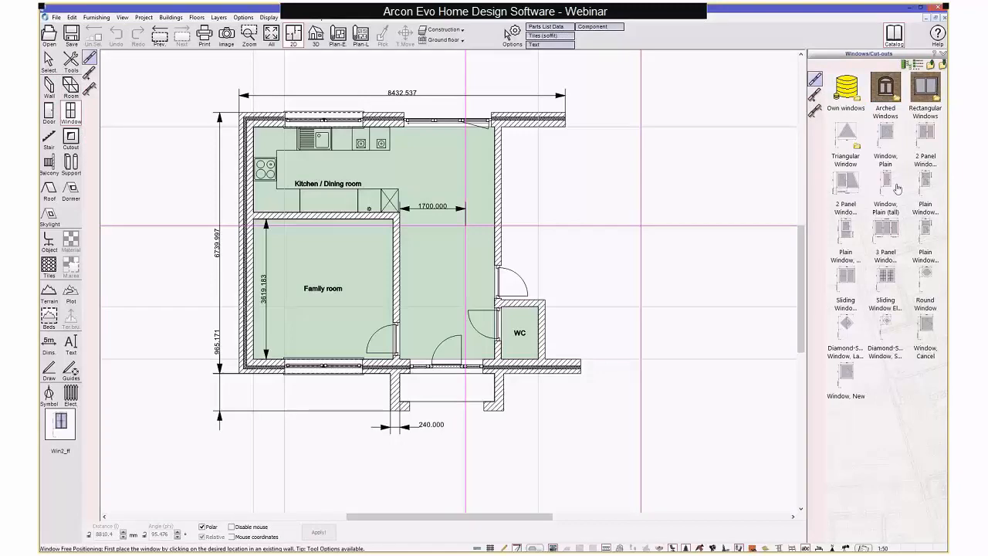
pyautogui.click(882, 230)
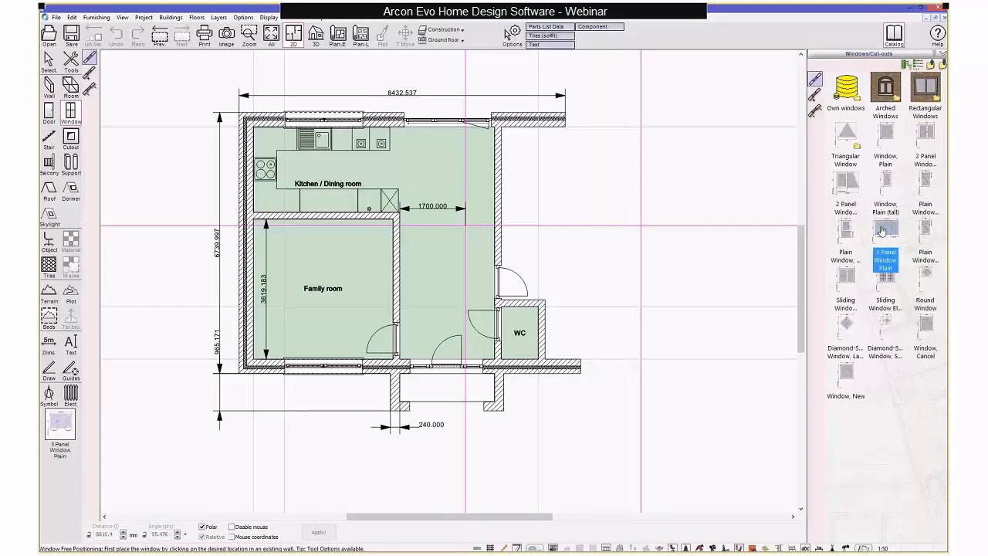
pyautogui.click(596, 29)
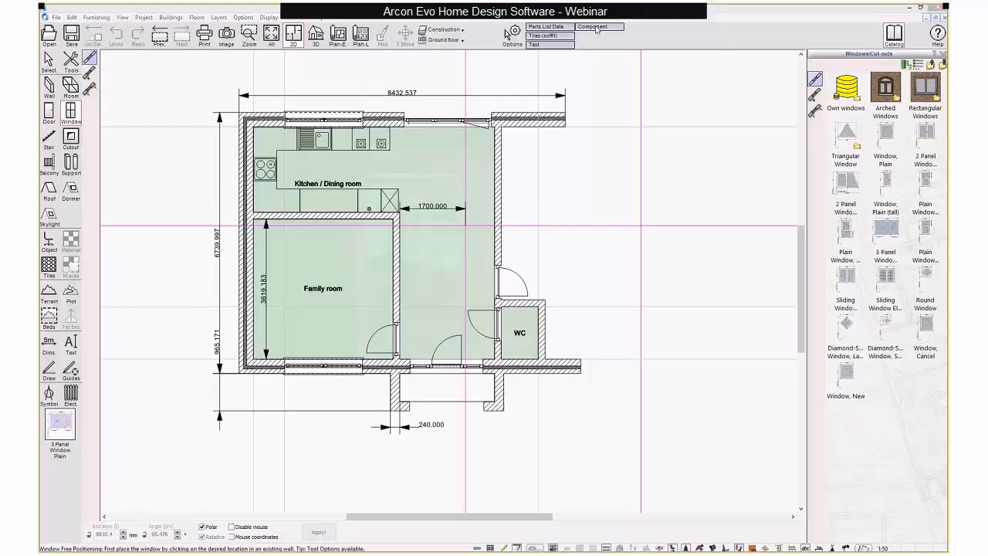
pyautogui.click(461, 435)
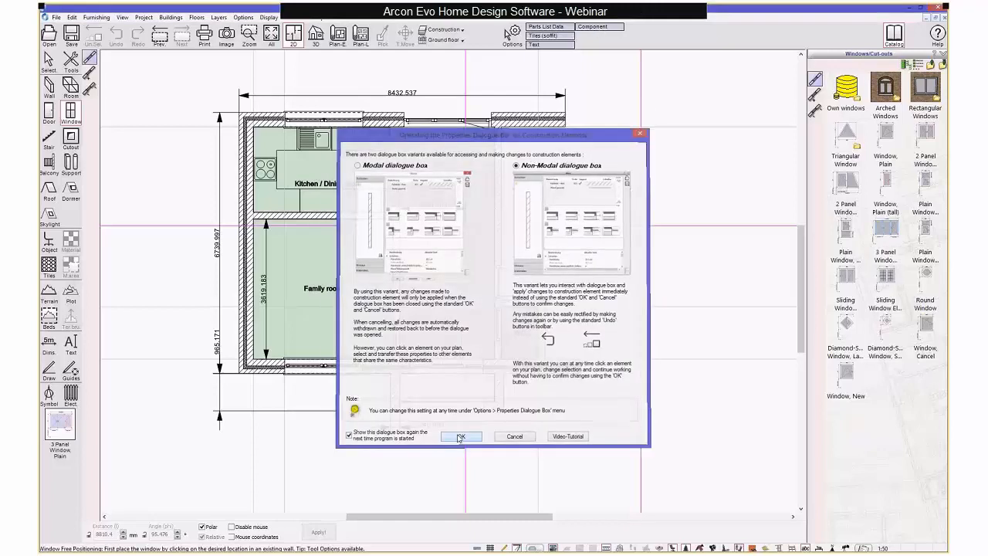
# Step: Review the window's 2D view, component parts, installation type and surround settings, and close its properties
pyautogui.moveTo(444, 60); pyautogui.dragTo(590, 83)
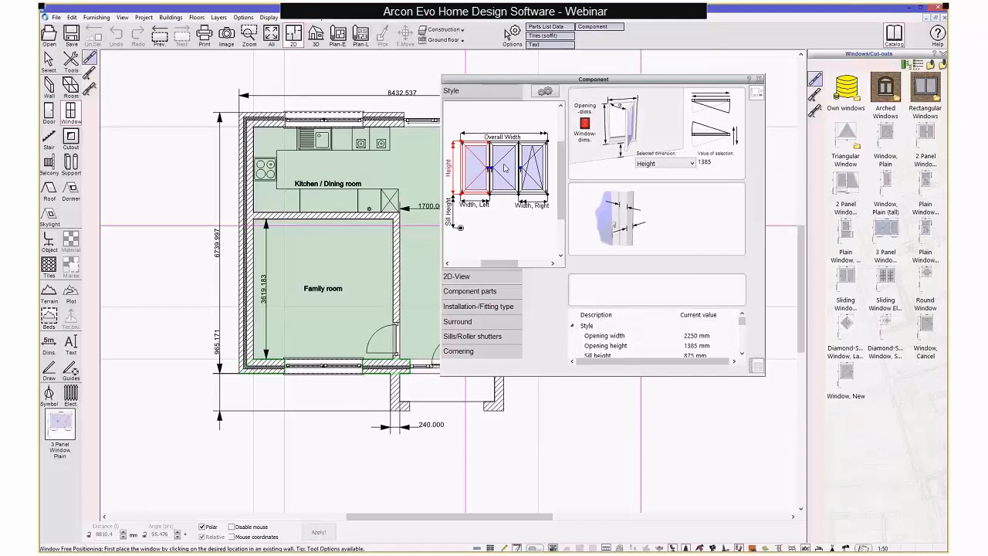
pyautogui.click(480, 276)
pyautogui.click(483, 293)
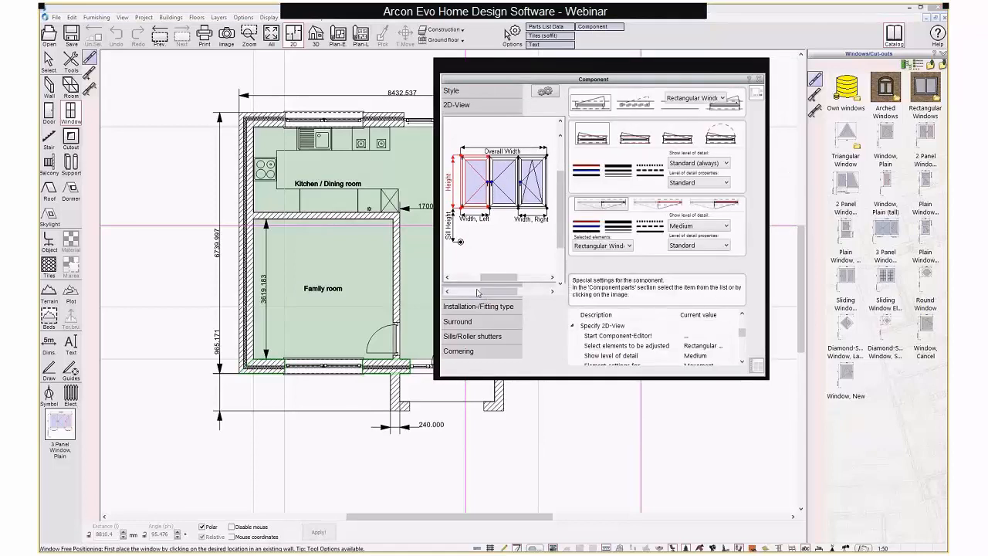
pyautogui.click(479, 308)
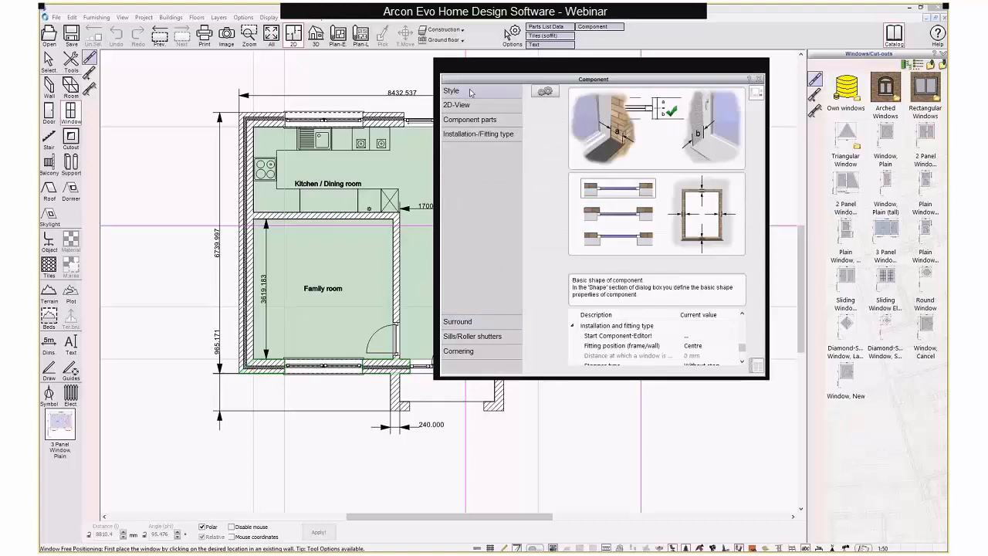
pyautogui.click(475, 323)
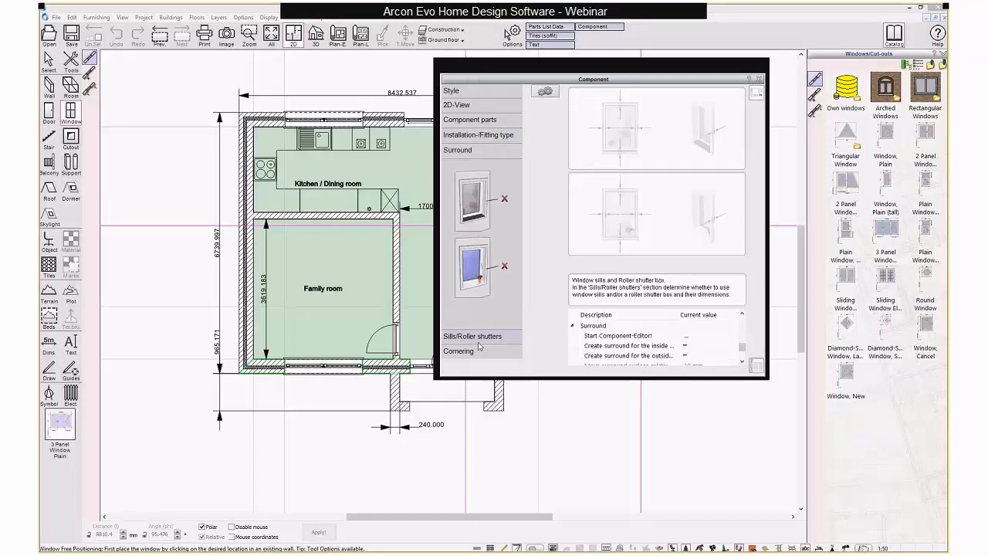
pyautogui.click(759, 80)
# Step: Examine the door types and the staircase variants offered in the catalogue
pyautogui.click(49, 115)
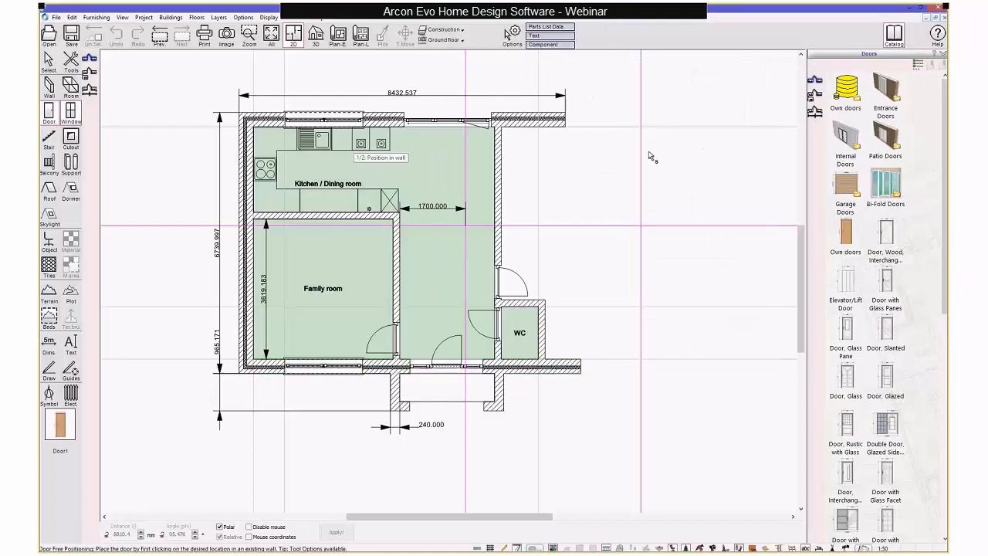
pyautogui.moveTo(946, 117); pyautogui.dragTo(946, 92)
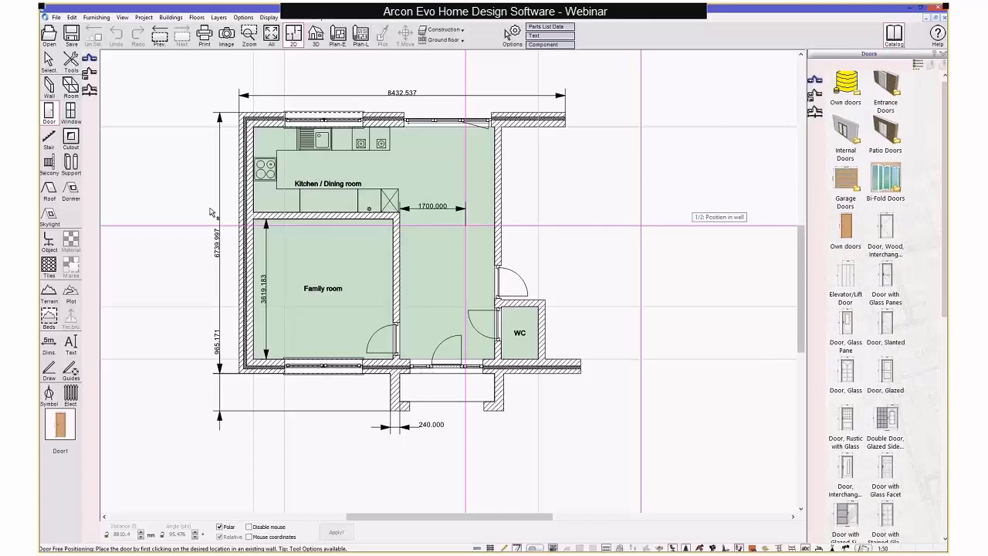
pyautogui.click(49, 139)
pyautogui.rightClick(50, 139)
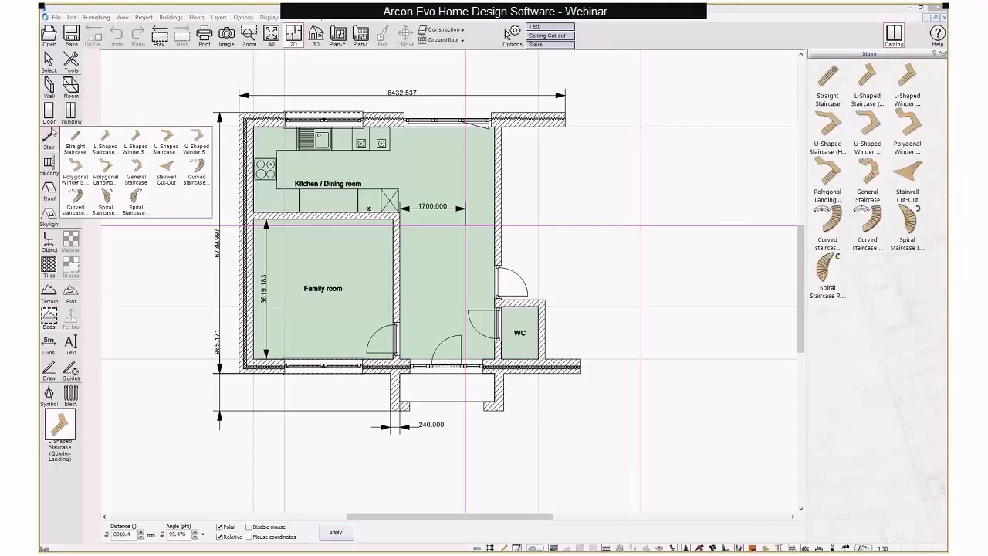
pyautogui.click(108, 269)
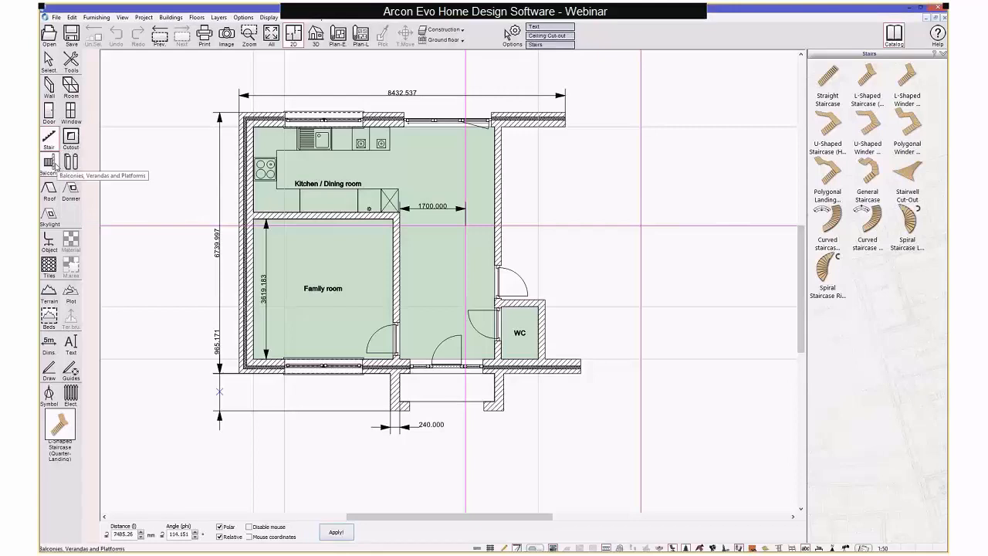
# Step: Look through the balcony, support and chimney, roof, and dormer types available for the building
pyautogui.click(50, 162)
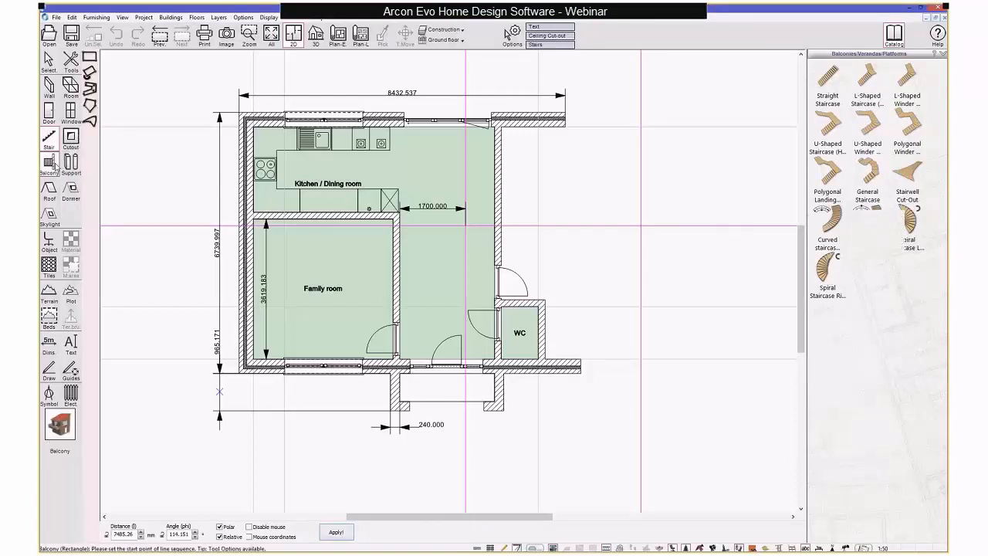
pyautogui.click(71, 163)
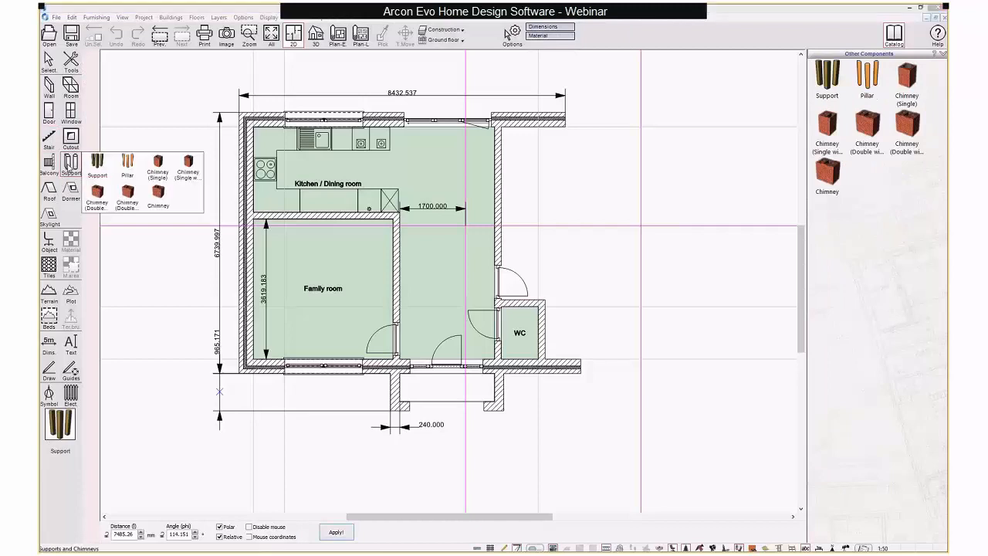
pyautogui.click(48, 189)
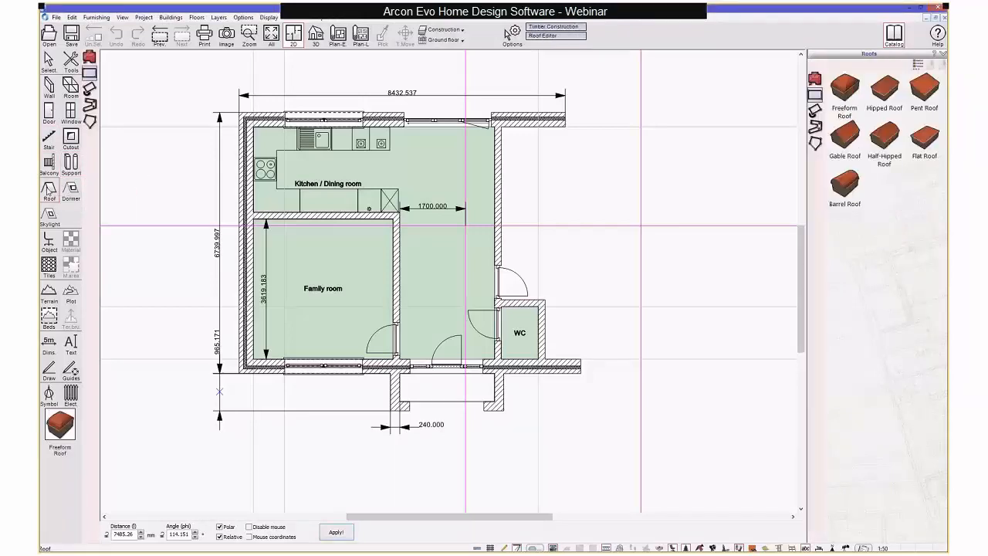
pyautogui.click(48, 191)
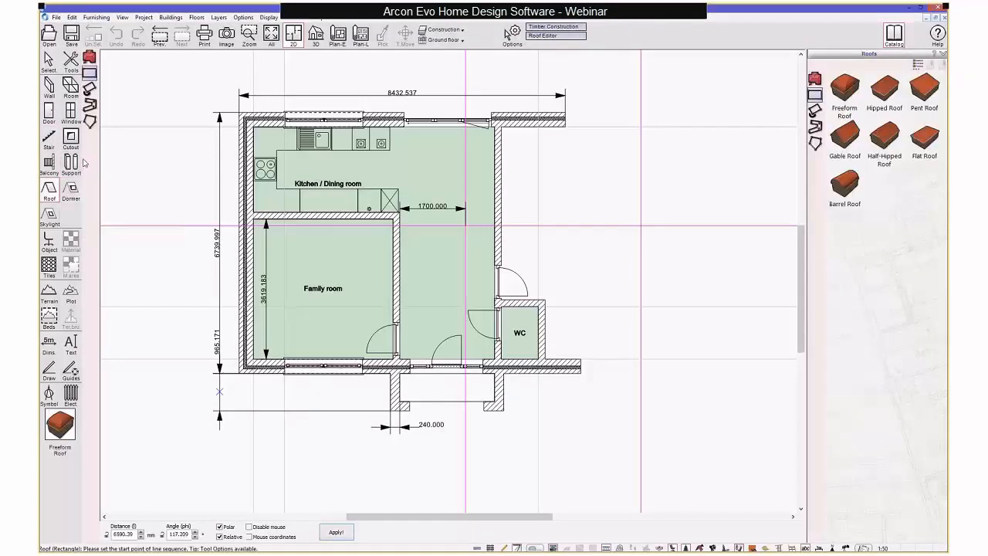
pyautogui.click(74, 191)
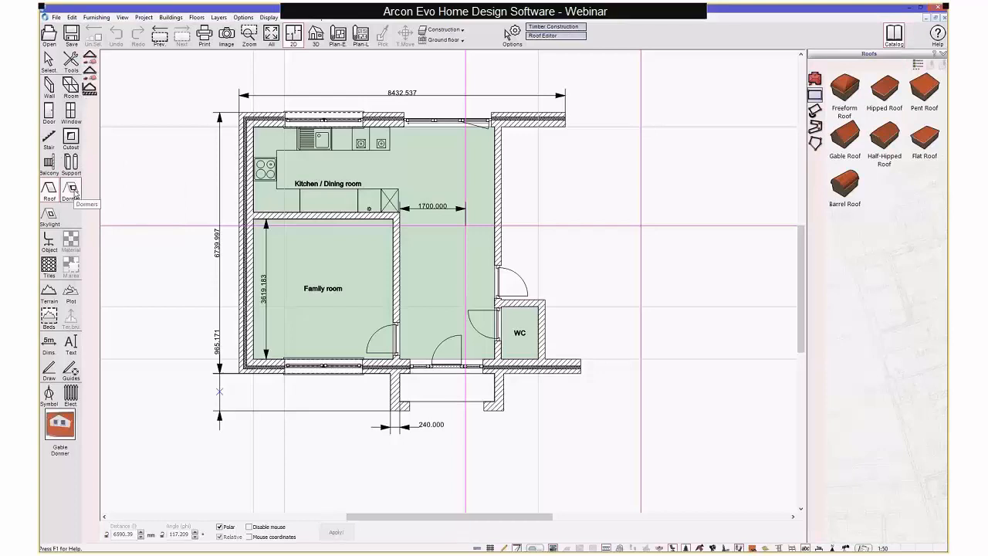
pyautogui.click(75, 193)
pyautogui.click(470, 315)
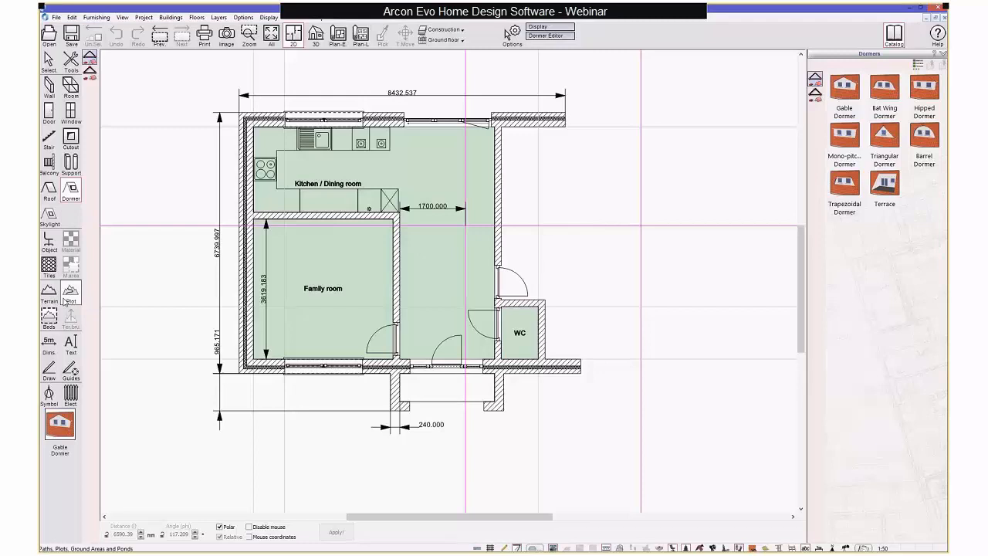
# Step: Examine the available dimensioning and line drawing tools, and return to the Selection tool
pyautogui.click(58, 352)
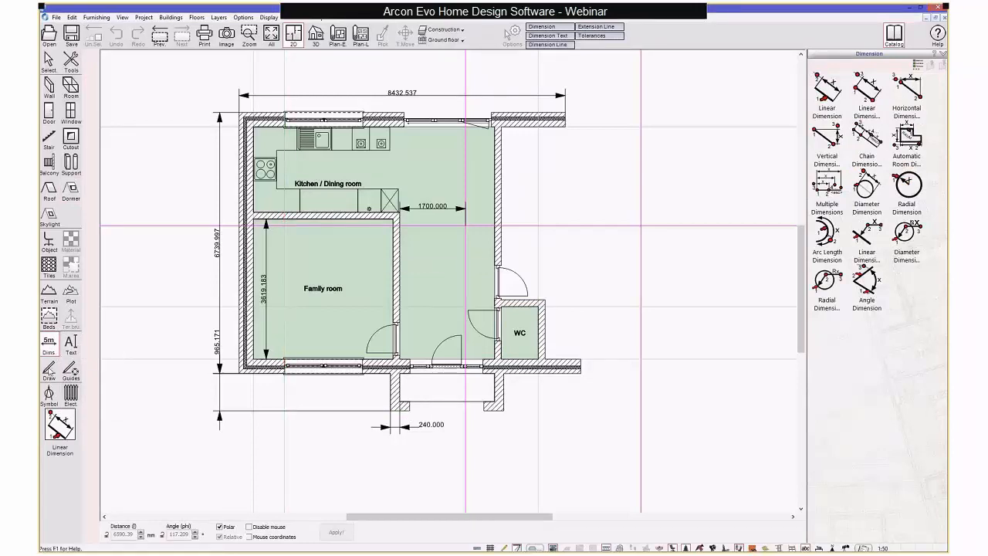
pyautogui.click(49, 371)
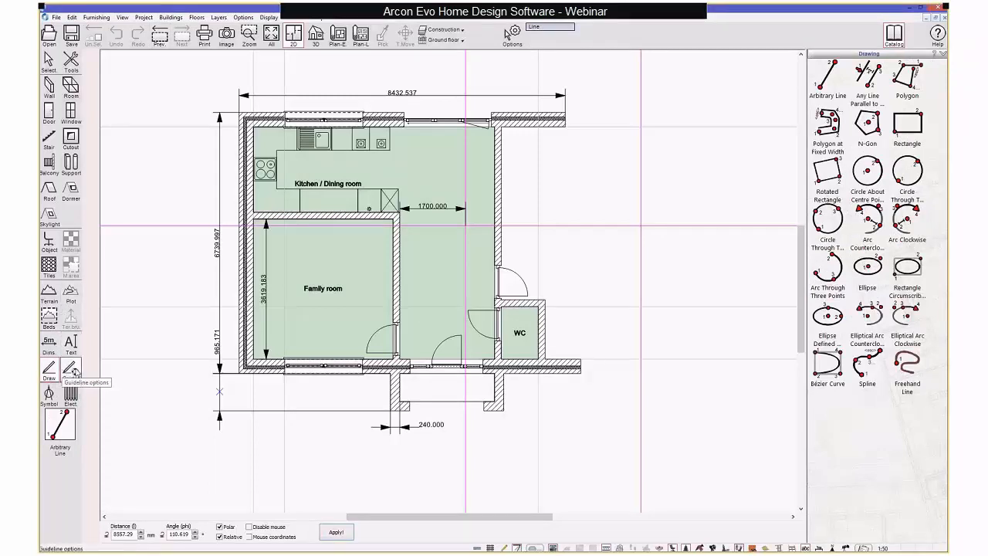
pyautogui.moveTo(75, 375)
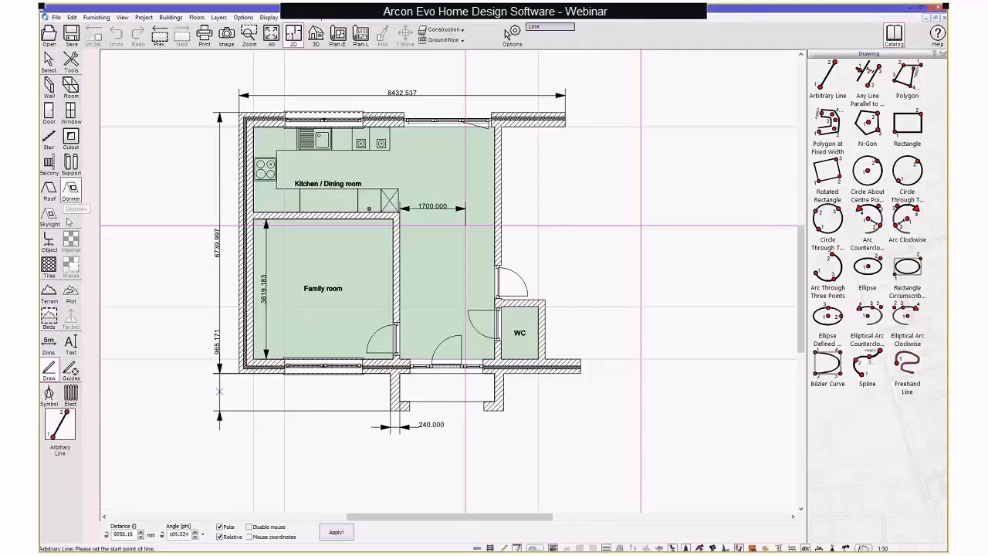
pyautogui.click(48, 60)
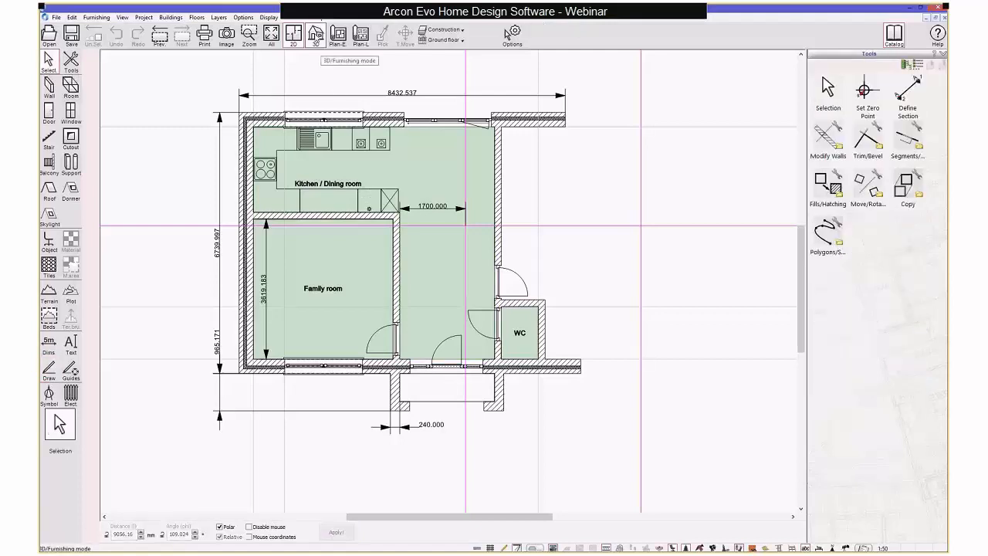
# Step: Inspect the house model in 3D from another angle and return to the 2D construction plan
pyautogui.click(316, 34)
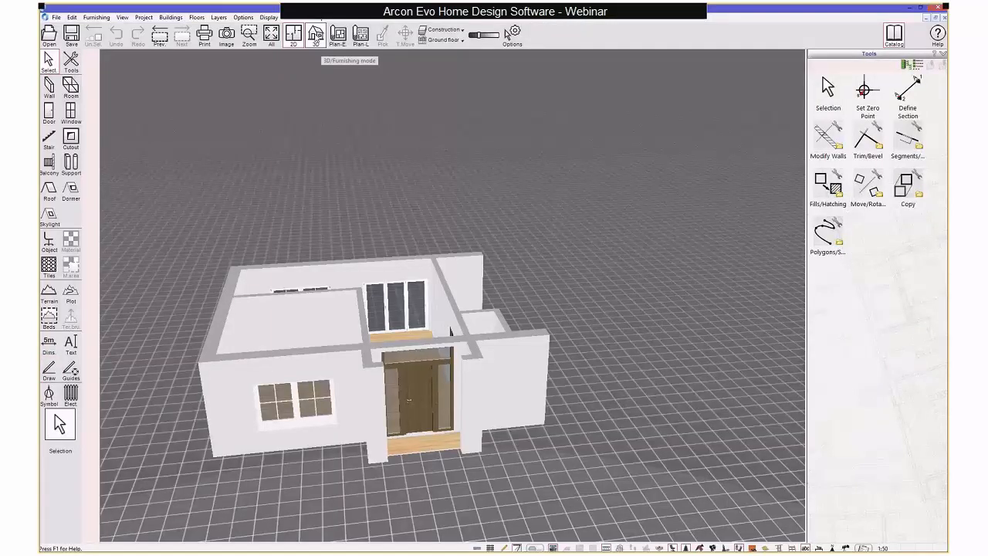
pyautogui.moveTo(313, 330); pyautogui.dragTo(409, 310)
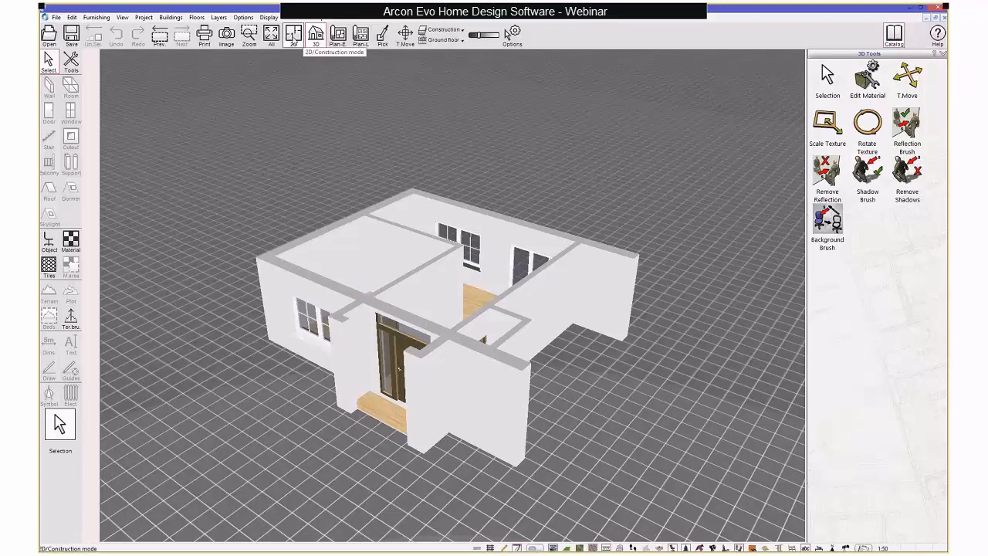
pyautogui.click(293, 35)
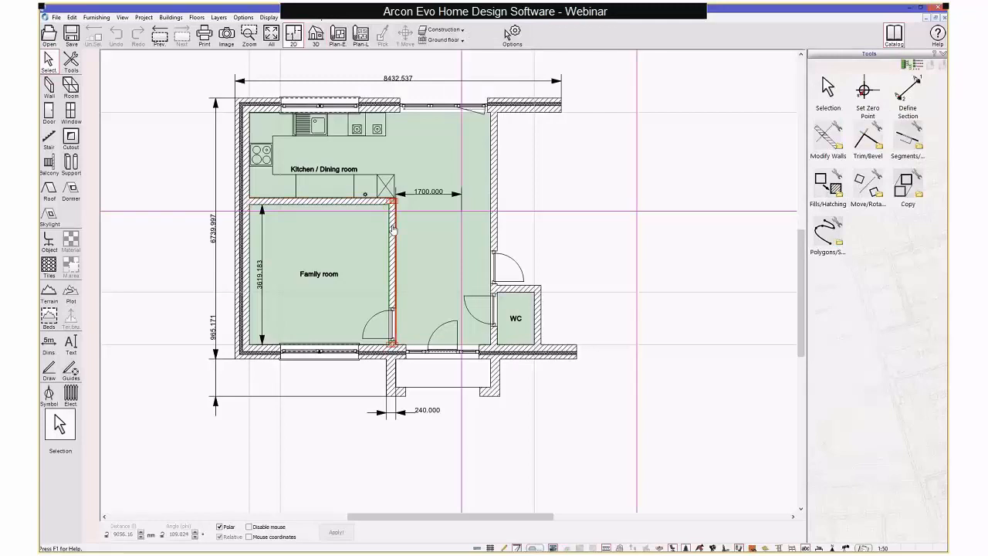
pyautogui.moveTo(394, 230); pyautogui.dragTo(387, 251, button='middle')
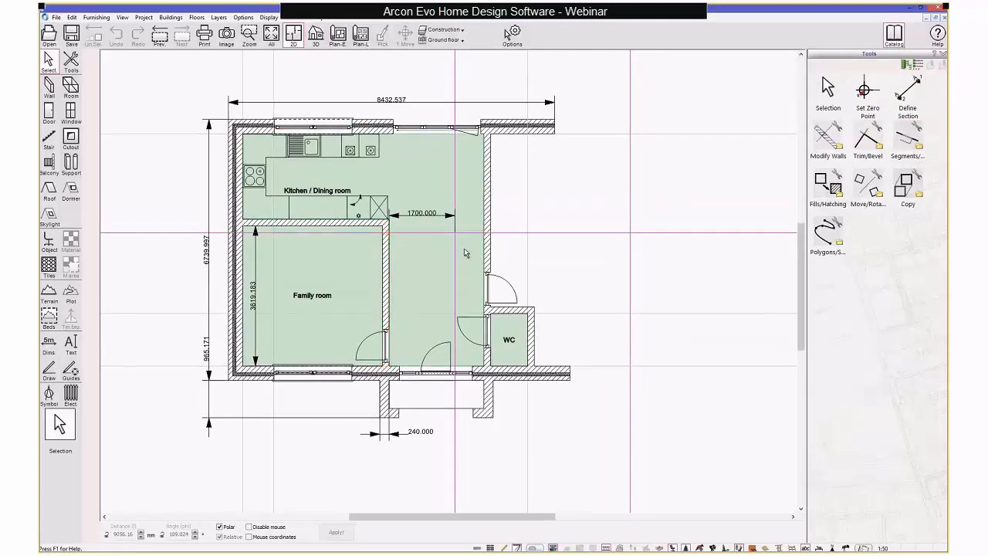
pyautogui.moveTo(430, 191); pyautogui.dragTo(425, 194, button='middle')
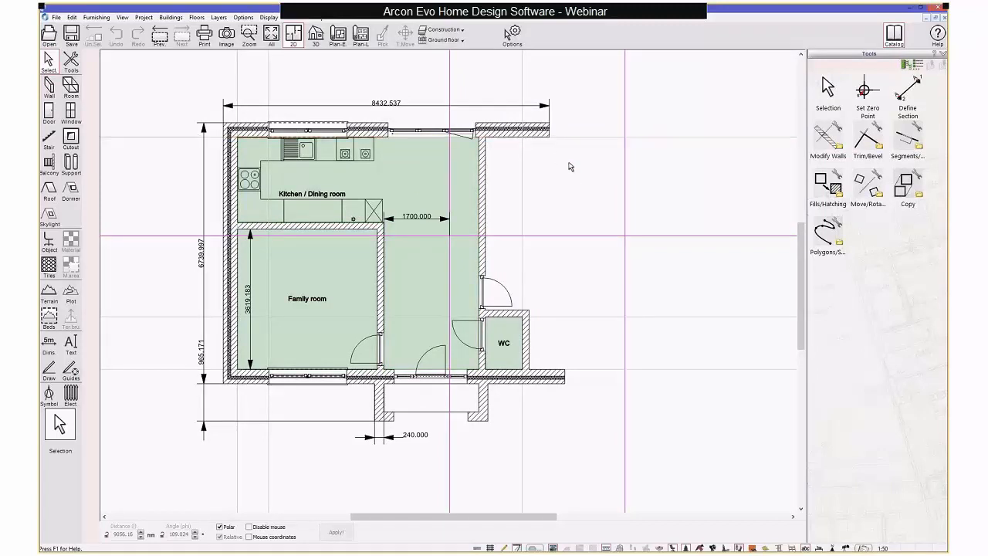
pyautogui.click(549, 135)
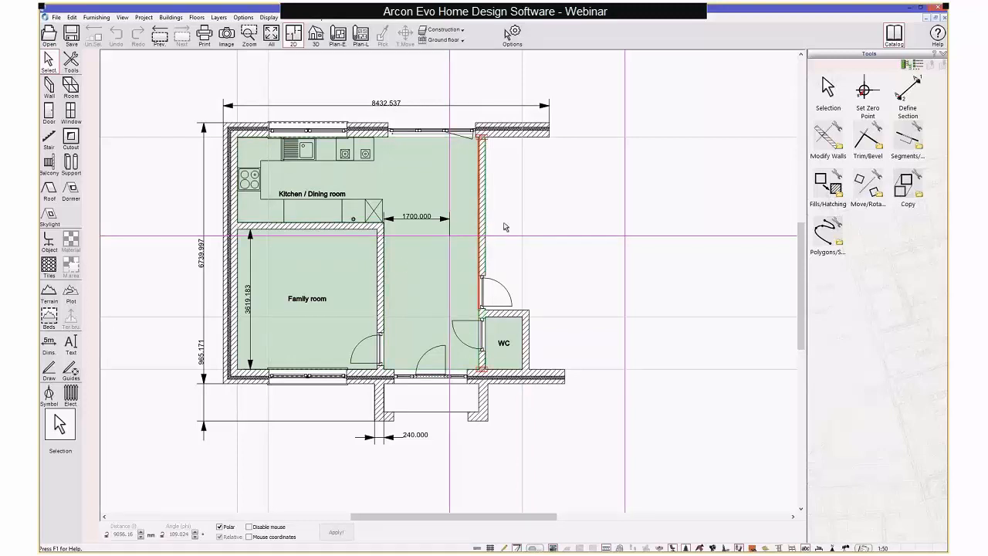
pyautogui.moveTo(503, 225); pyautogui.dragTo(501, 229, button='middle')
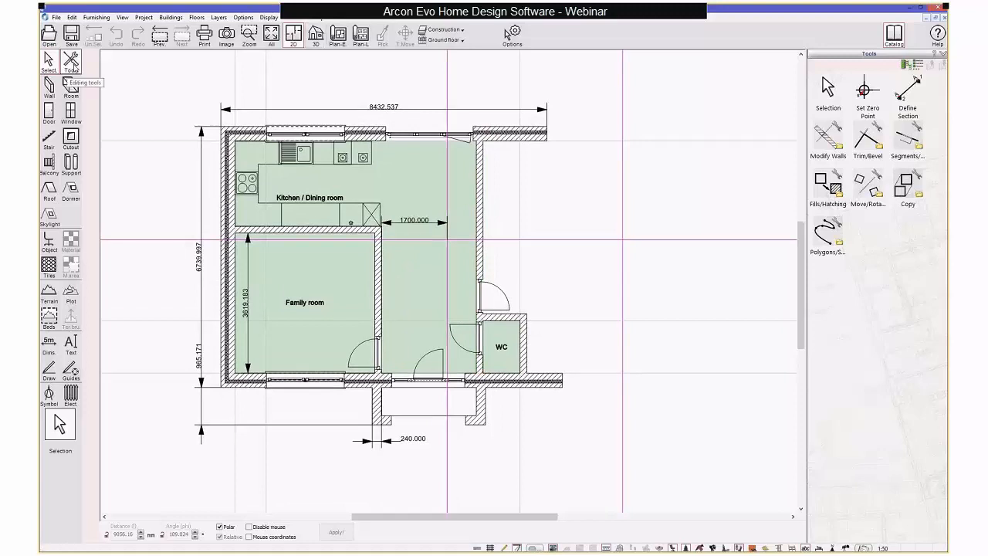
# Step: Extend the open ends of the upper and lower exterior walls to the rightmost vertical guide line with the Wall Length tool
pyautogui.click(71, 61)
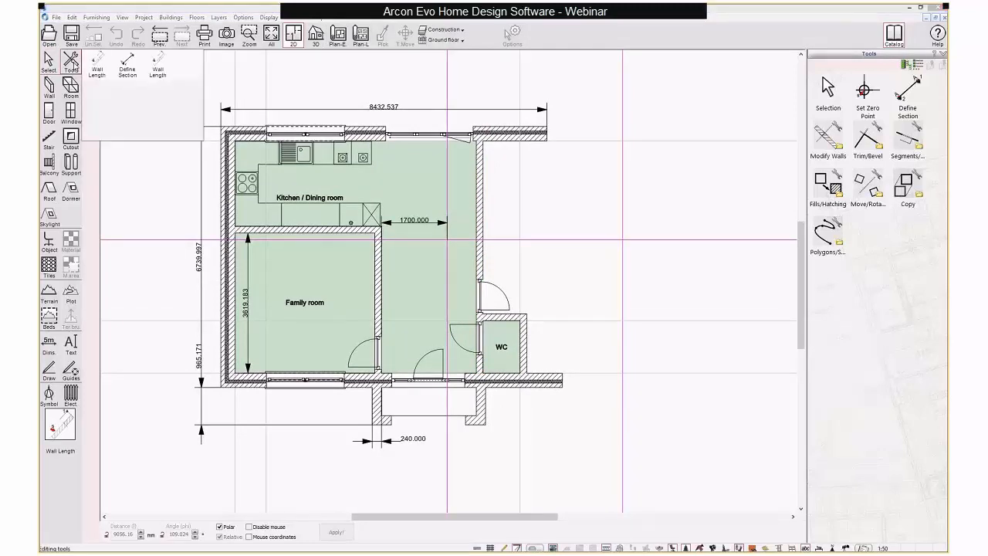
pyautogui.click(829, 137)
pyautogui.click(831, 139)
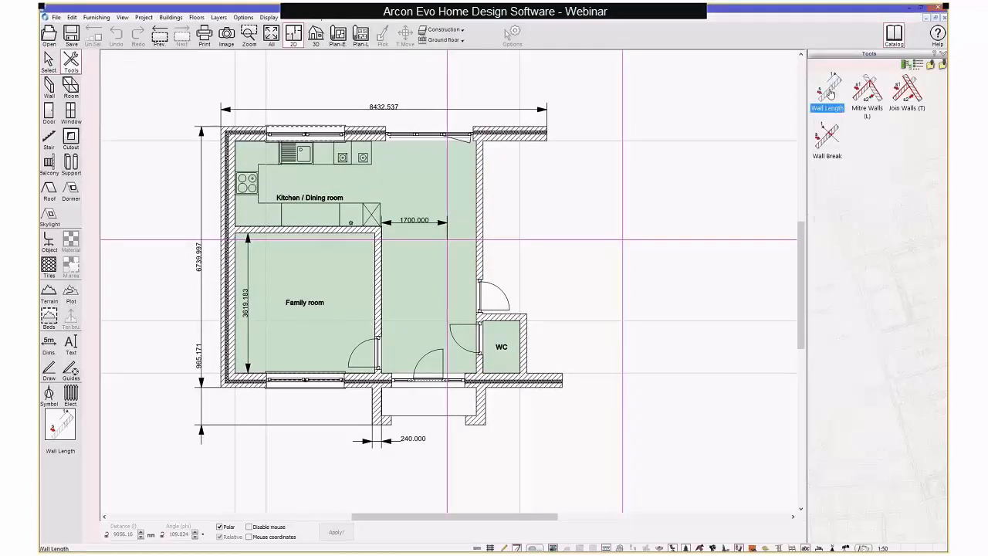
pyautogui.click(551, 134)
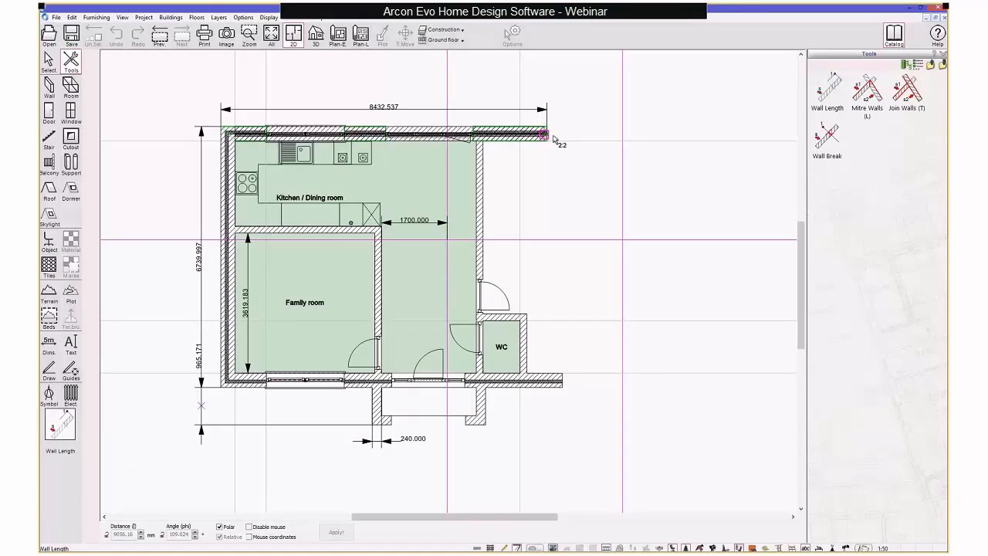
pyautogui.click(623, 134)
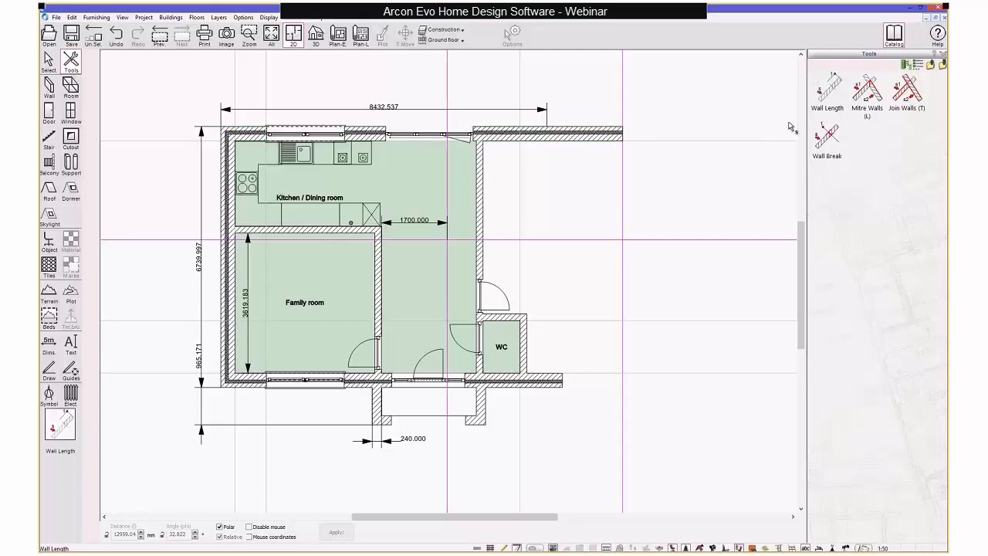
pyautogui.click(572, 387)
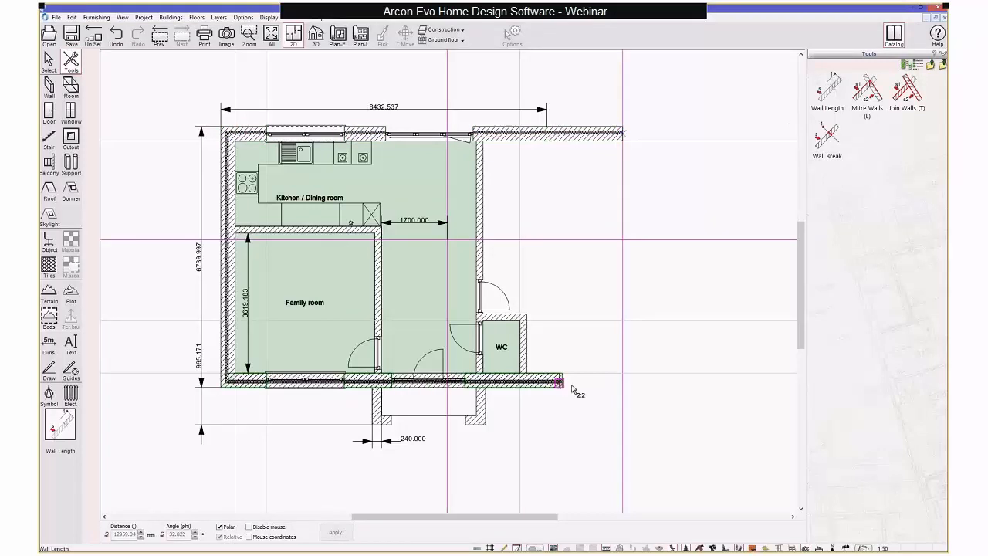
pyautogui.click(623, 388)
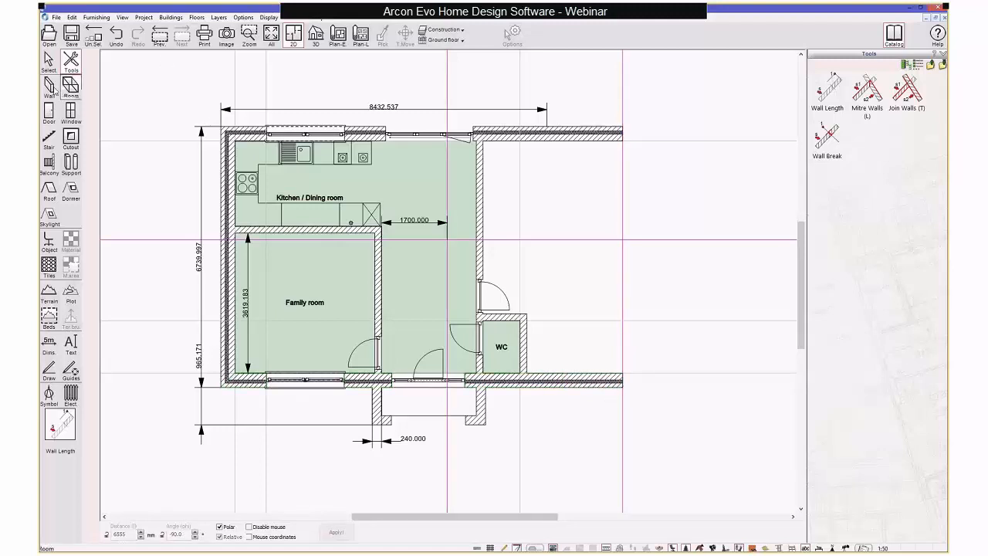
# Step: Draw an Exterior1 wall about 6000 mm long joining the inner corners of the upper and lower exterior walls' open ends
pyautogui.click(51, 88)
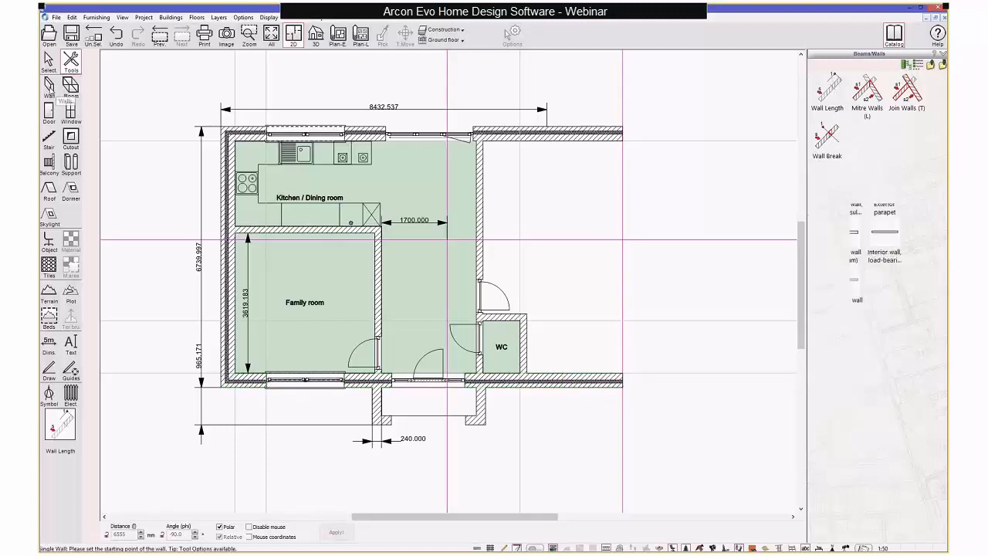
pyautogui.doubleClick(848, 89)
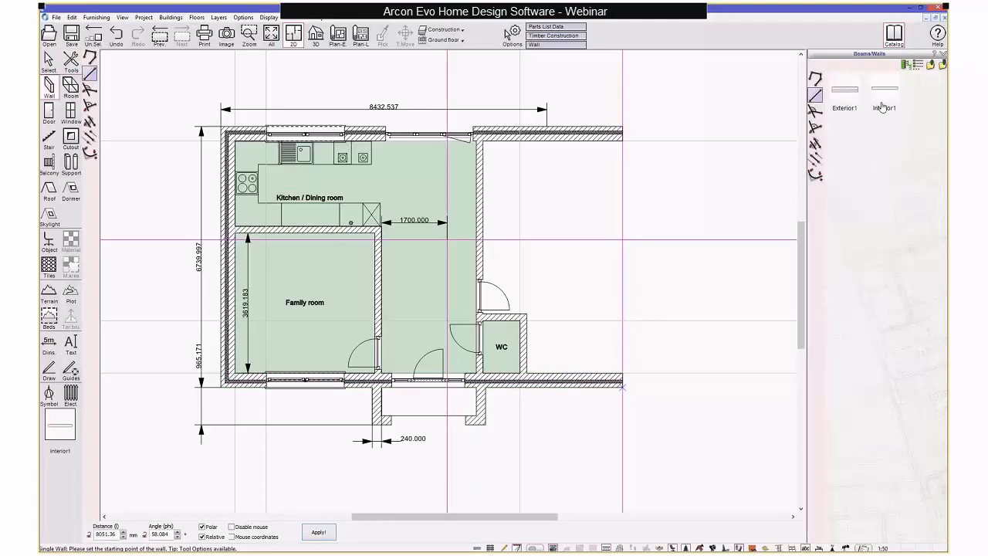
pyautogui.click(848, 92)
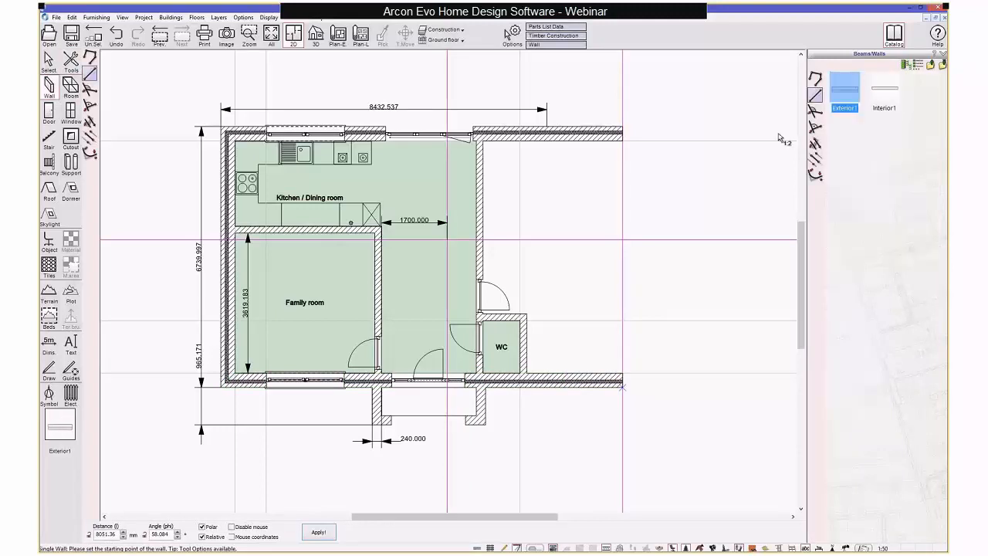
pyautogui.click(623, 142)
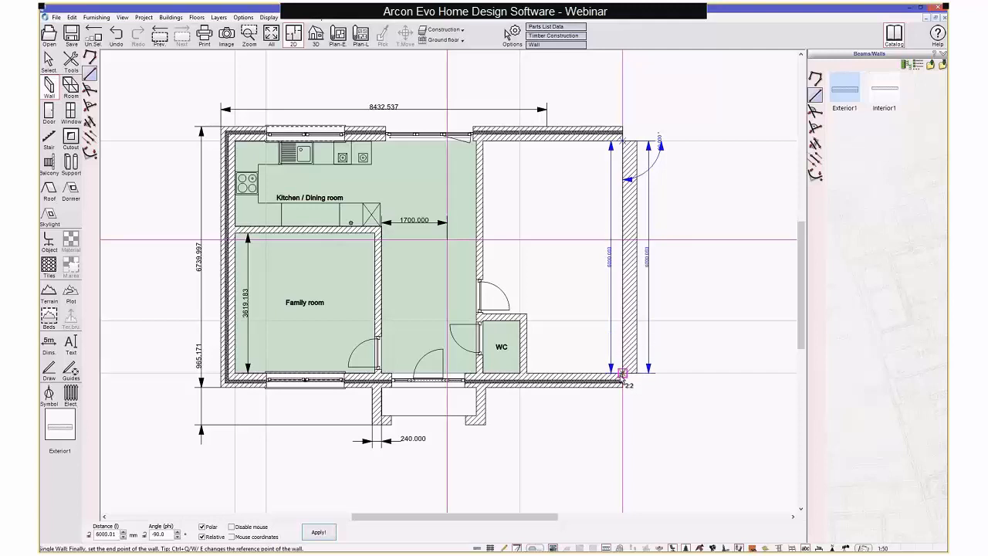
pyautogui.click(622, 376)
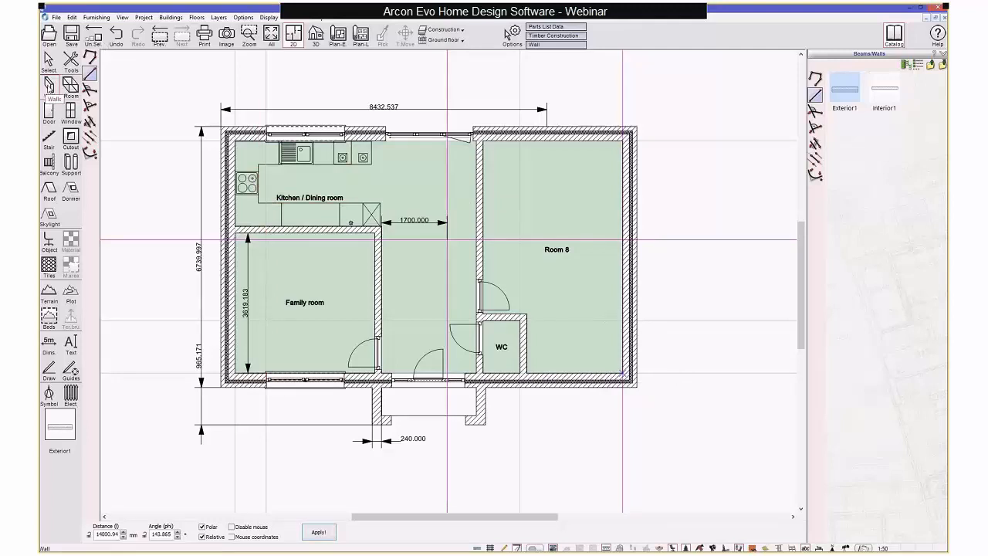
# Step: Draw a 1700 mm Interior1 wall from the family room's hall-side wall along the horizontal guide at 0 degrees
pyautogui.click(845, 89)
pyautogui.click(882, 93)
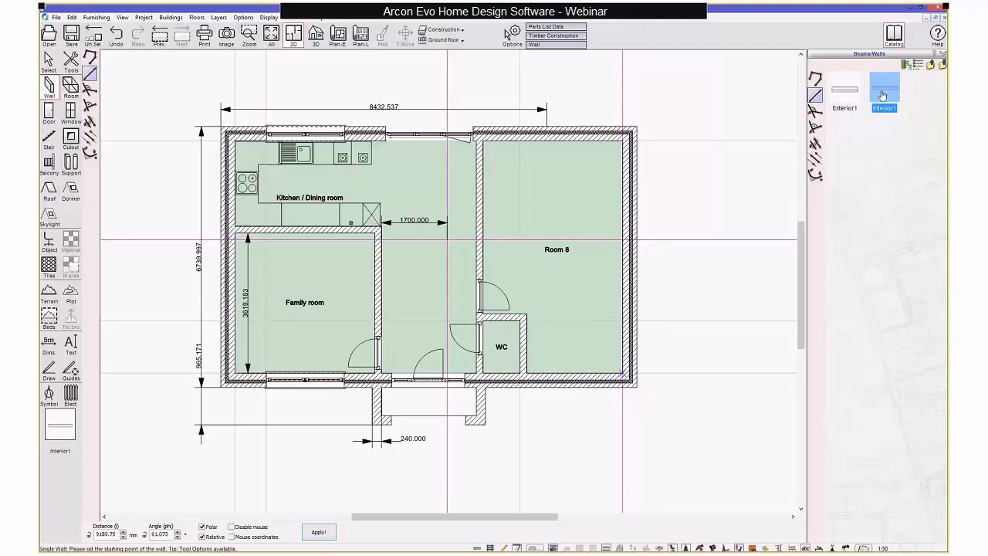
pyautogui.click(381, 240)
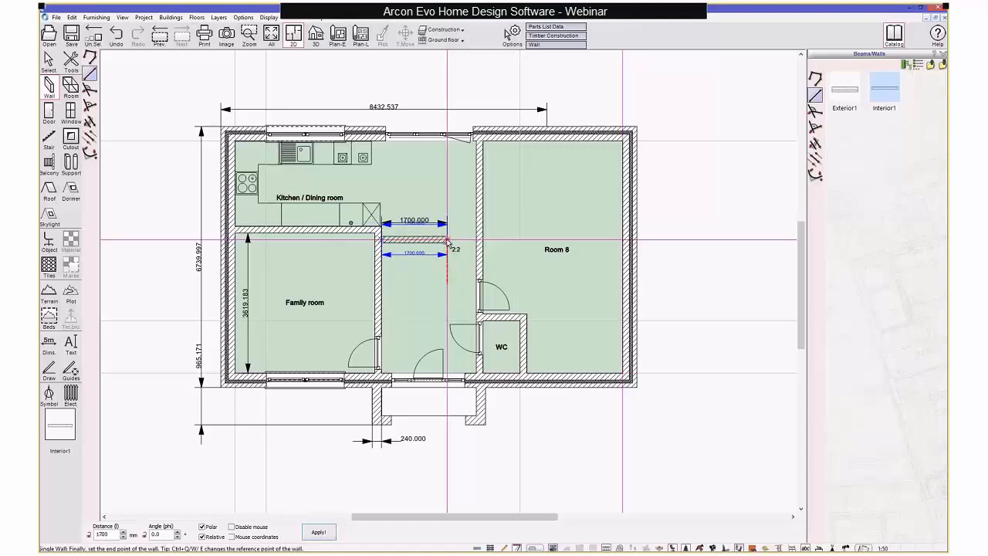
pyautogui.write('1700')
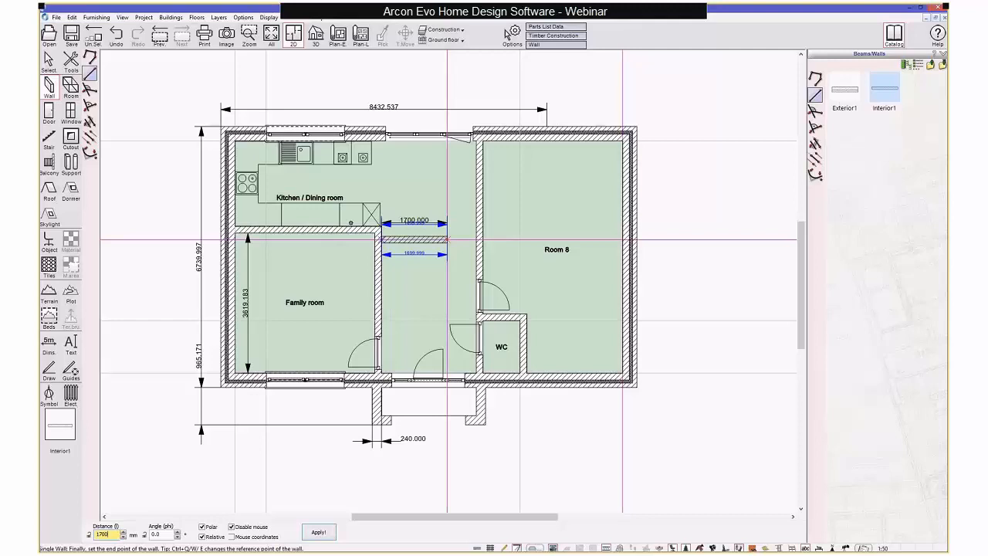
pyautogui.press('Return')
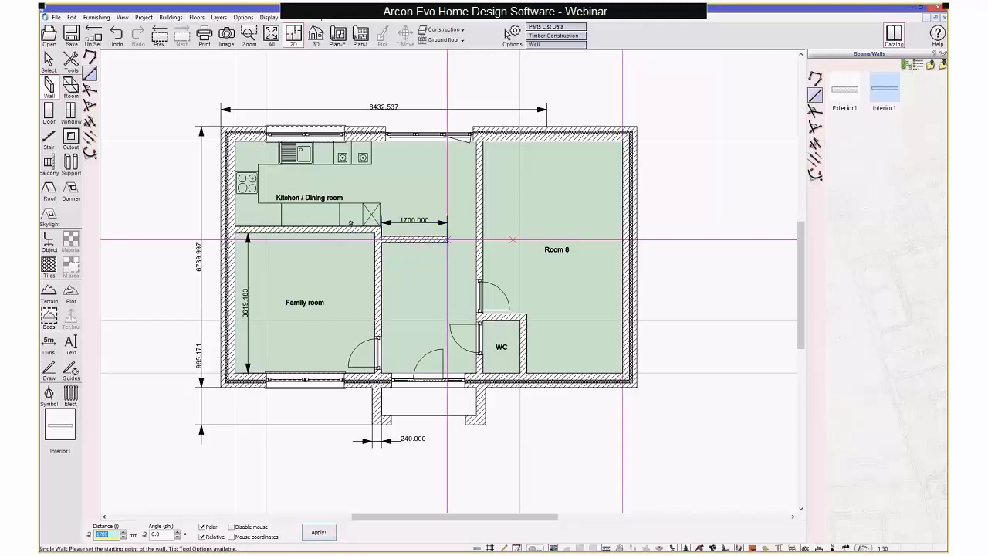
# Step: Extend the short interior wall across the hall to the Room 8 partition with the Wall Length tool
pyautogui.click(71, 59)
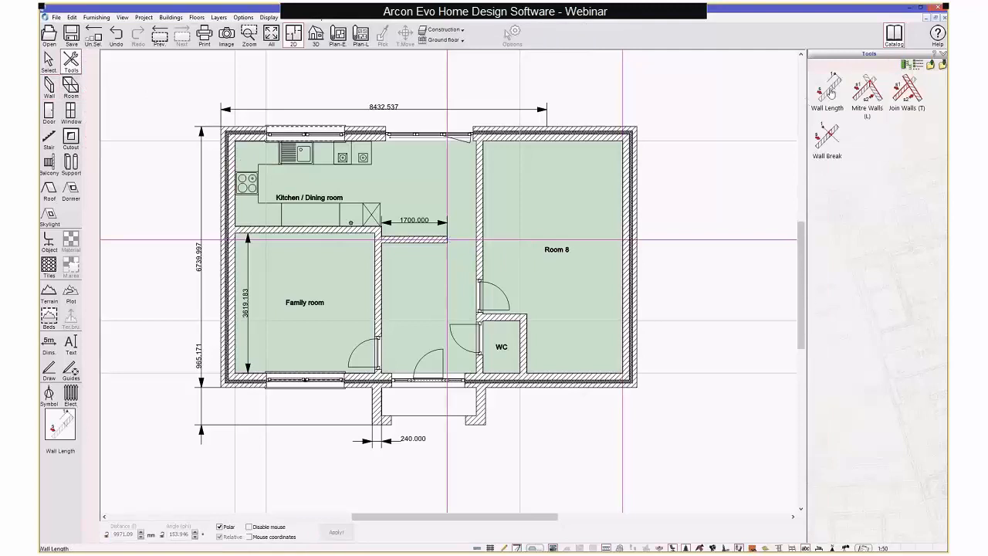
pyautogui.click(444, 241)
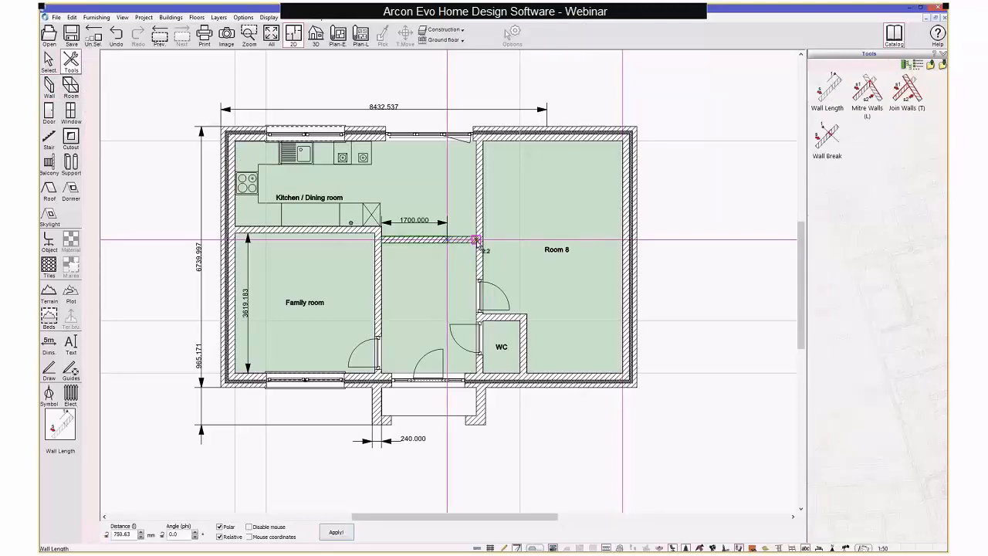
pyautogui.click(476, 241)
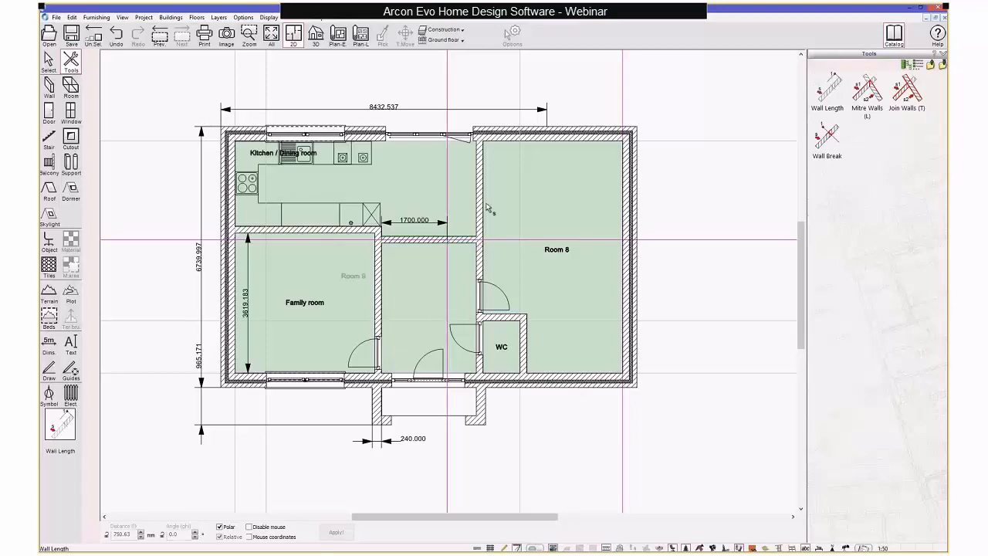
pyautogui.press('Escape')
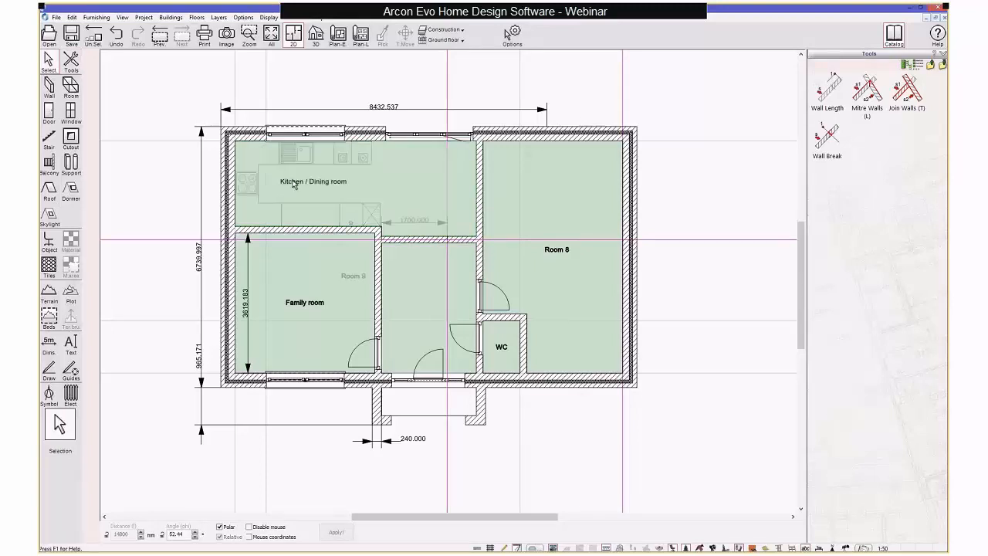
# Step: Inspect the enlarged house and its new walls in 3D from a raised front angle, and return to the 2D plan
pyautogui.click(315, 35)
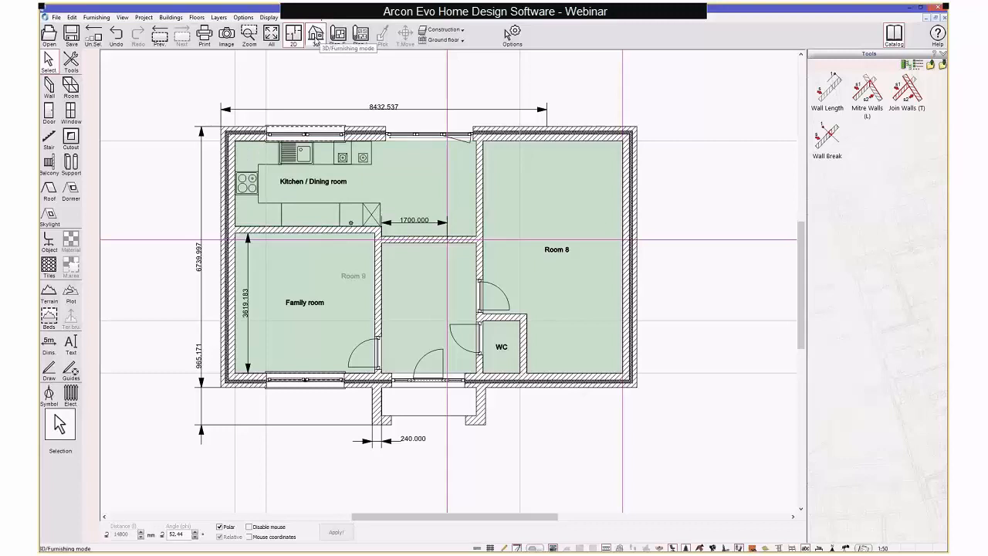
pyautogui.moveTo(408, 168); pyautogui.dragTo(454, 281, button='middle')
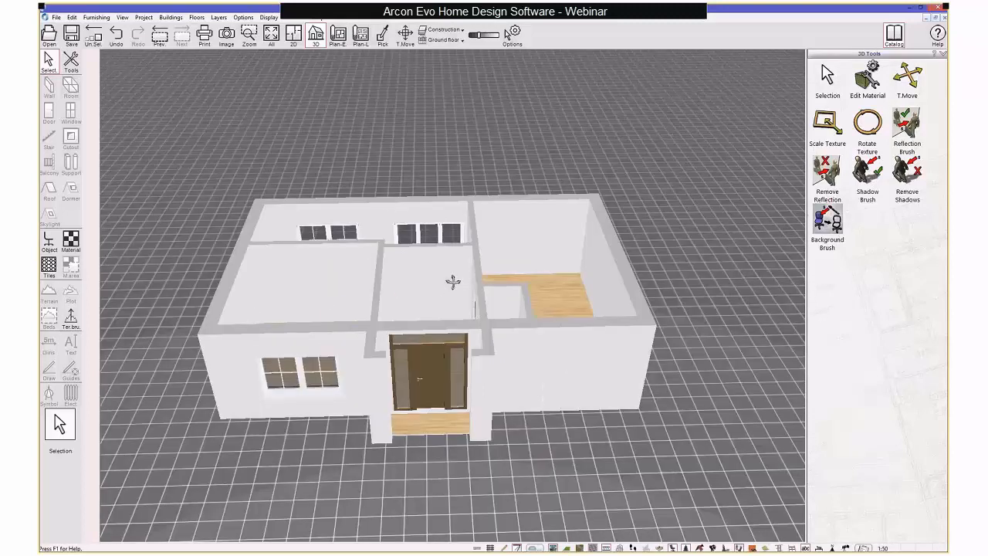
pyautogui.click(294, 34)
pyautogui.moveTo(436, 191); pyautogui.dragTo(441, 193, button='middle')
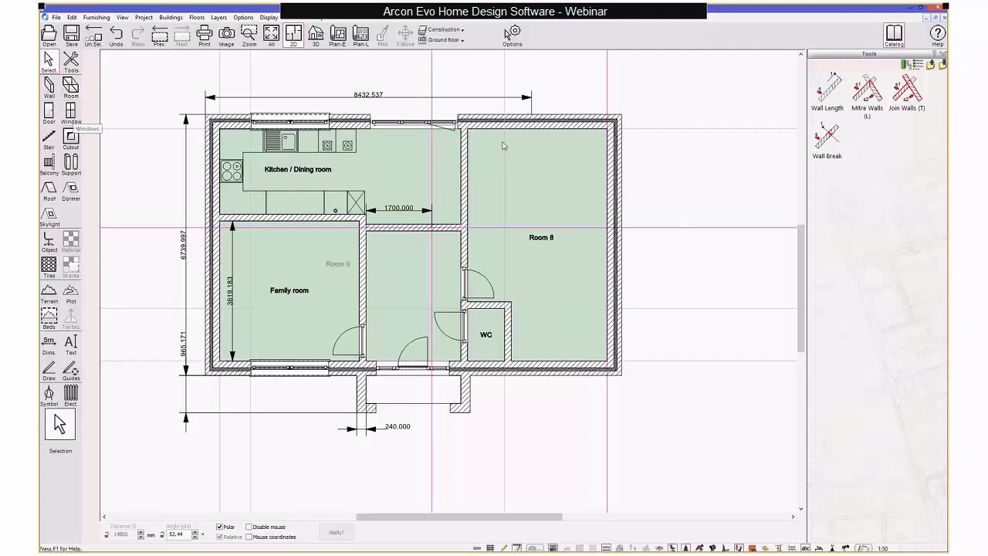
# Step: Place a Win1_gf window from the own windows midway between the inner corners of Room 8's upper exterior wall, opening outward
pyautogui.click(71, 113)
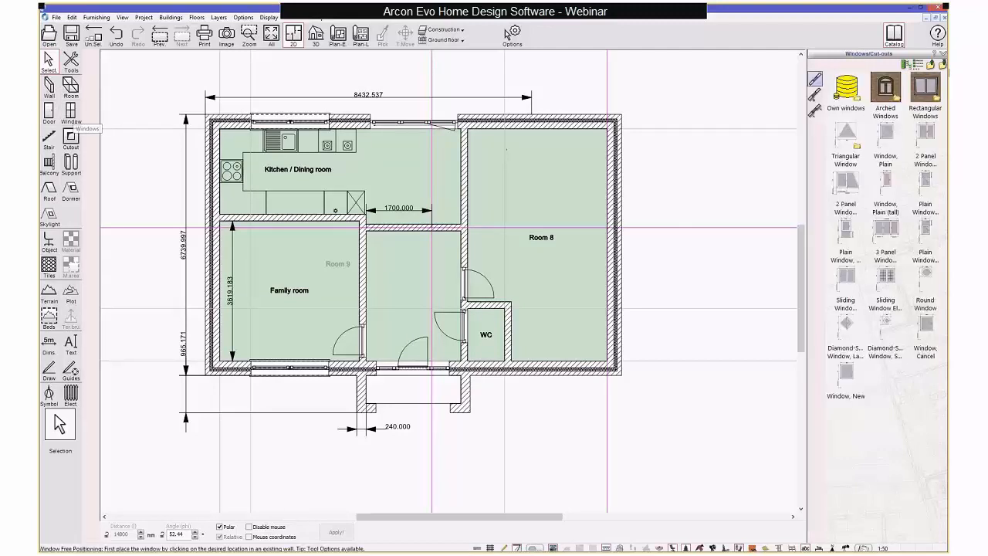
pyautogui.doubleClick(847, 89)
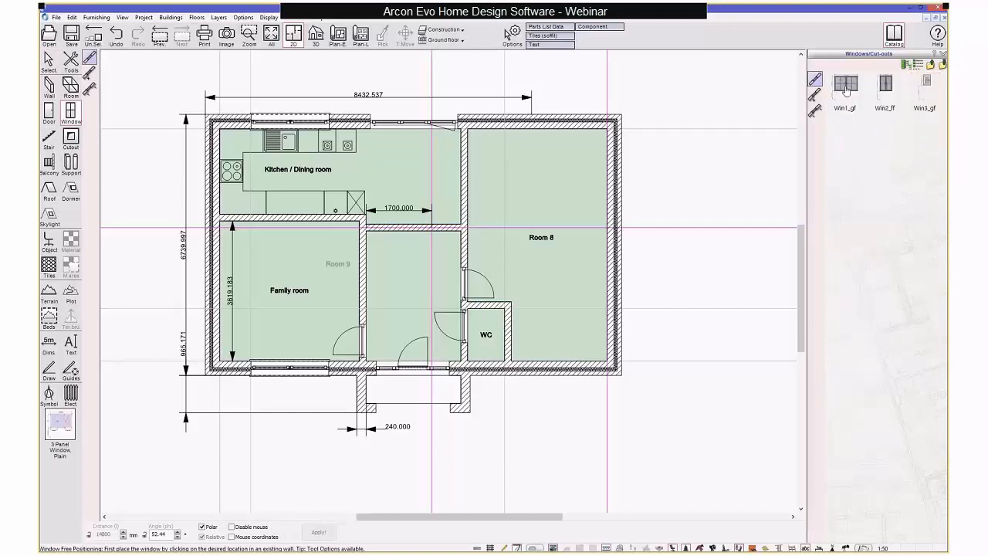
pyautogui.click(847, 90)
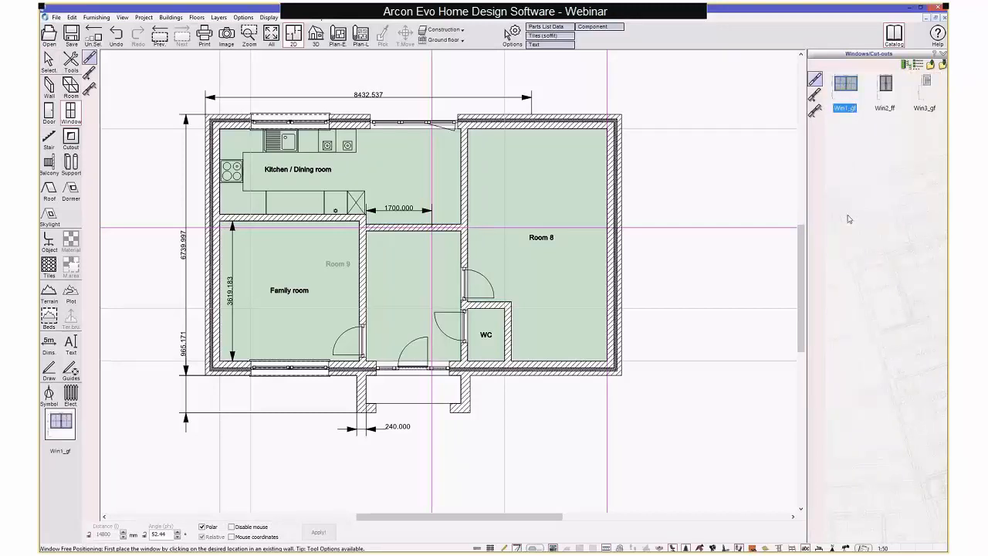
pyautogui.click(816, 113)
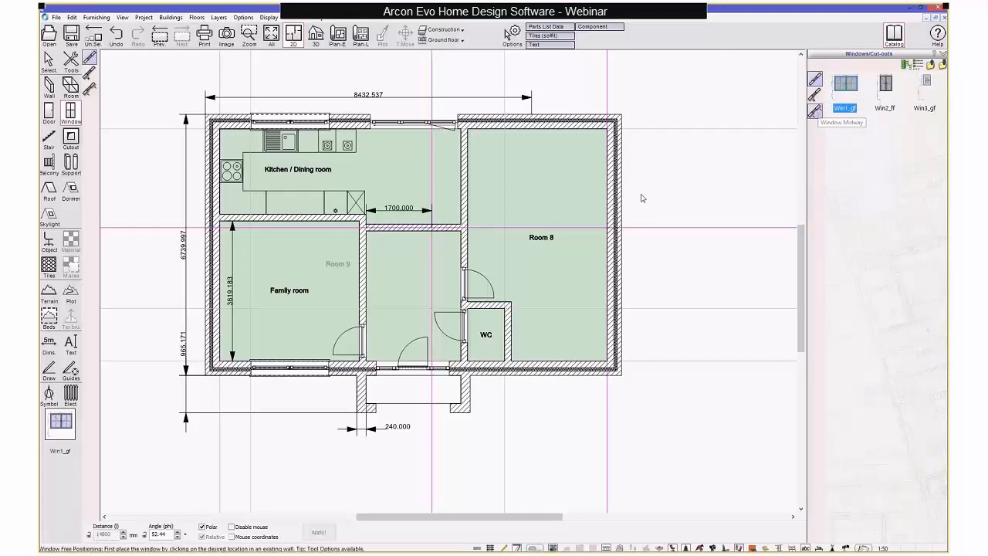
pyautogui.click(608, 129)
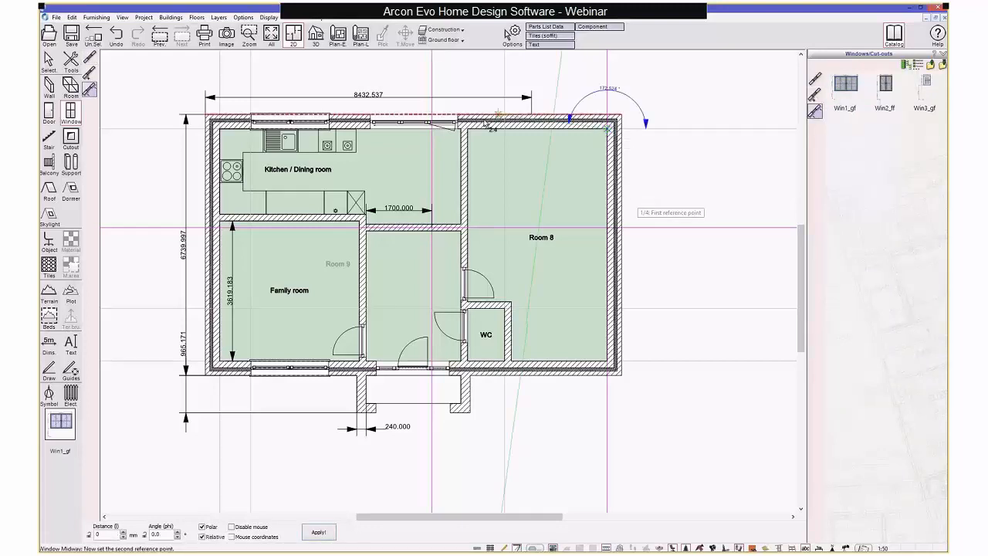
pyautogui.click(467, 129)
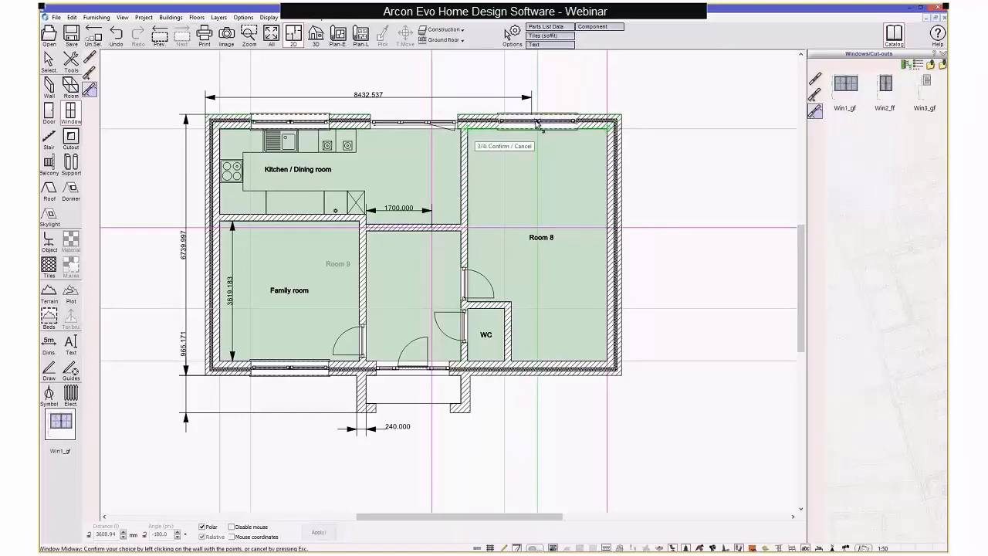
pyautogui.click(538, 124)
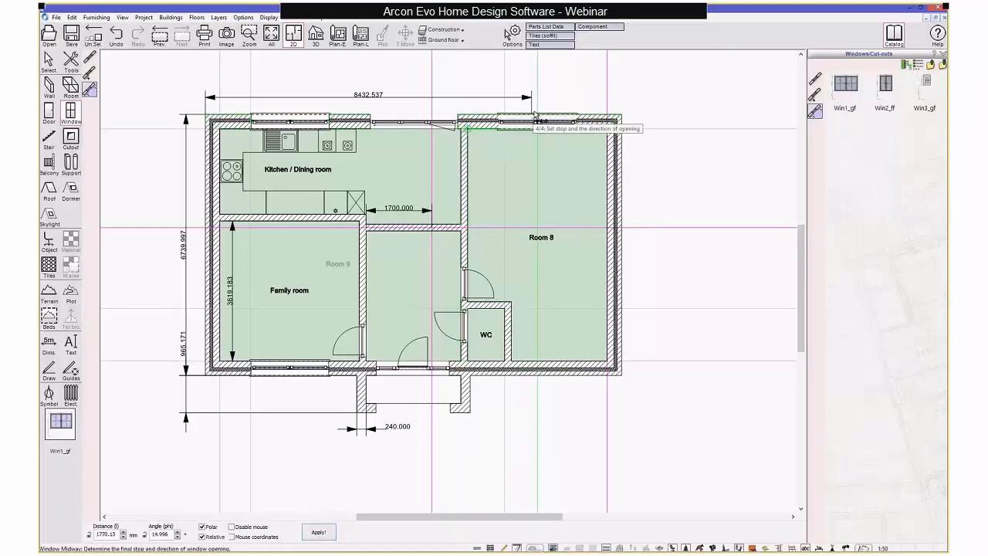
pyautogui.click(535, 115)
pyautogui.press('Escape')
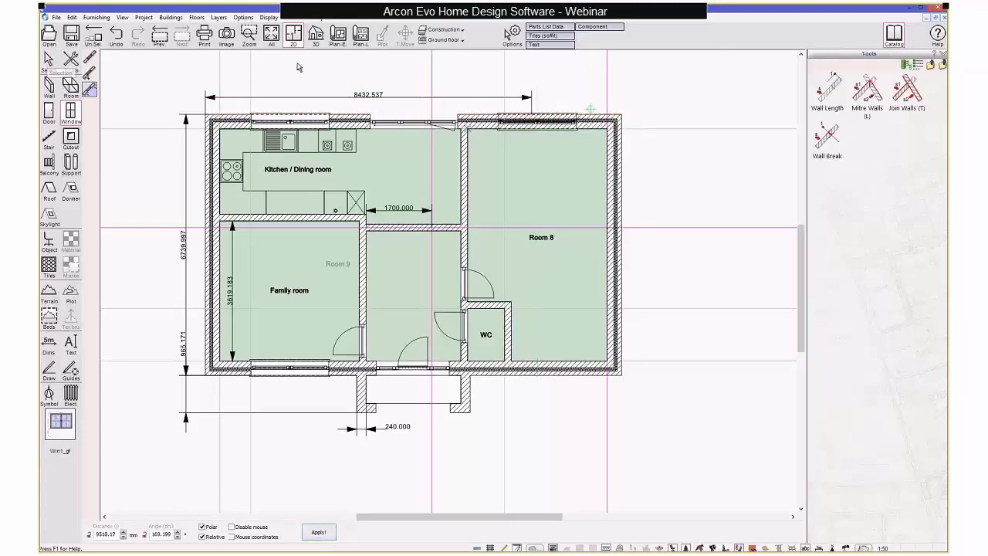
pyautogui.moveTo(644, 105); pyautogui.dragTo(650, 111, button='middle')
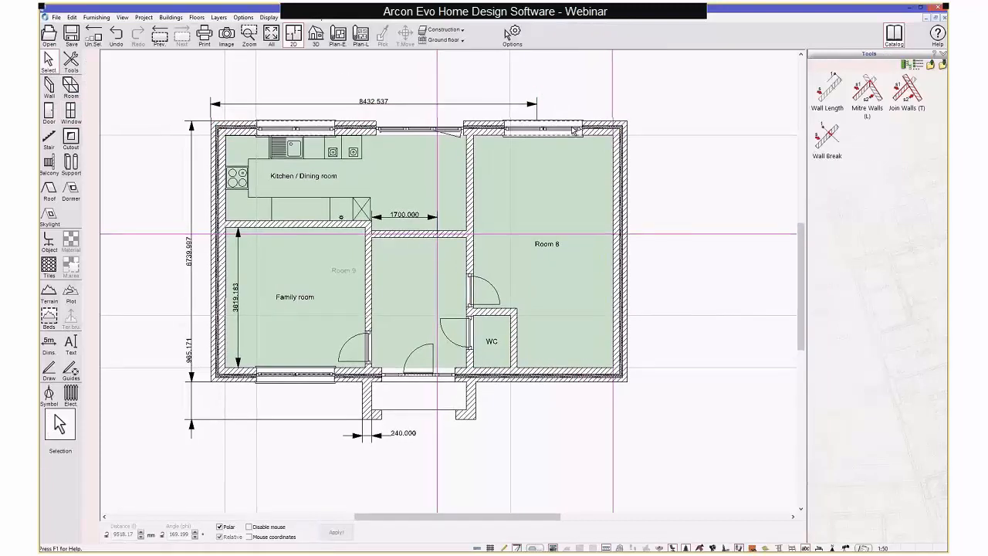
# Step: Place a Win1_gf window midway between the WC partition and the outer corner in Room 8's lower exterior wall, opening outward
pyautogui.scroll(2, 558, 116)
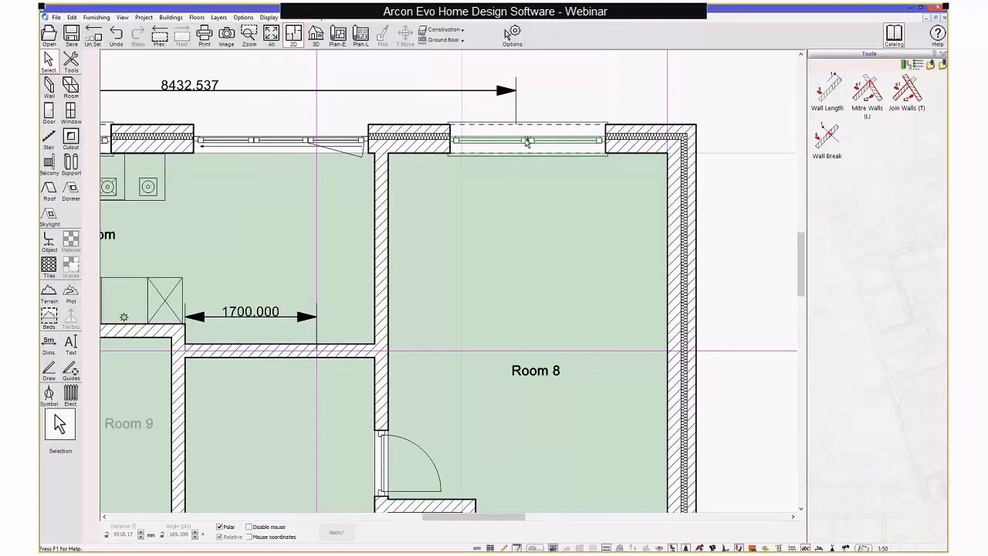
pyautogui.scroll(-2, 527, 141)
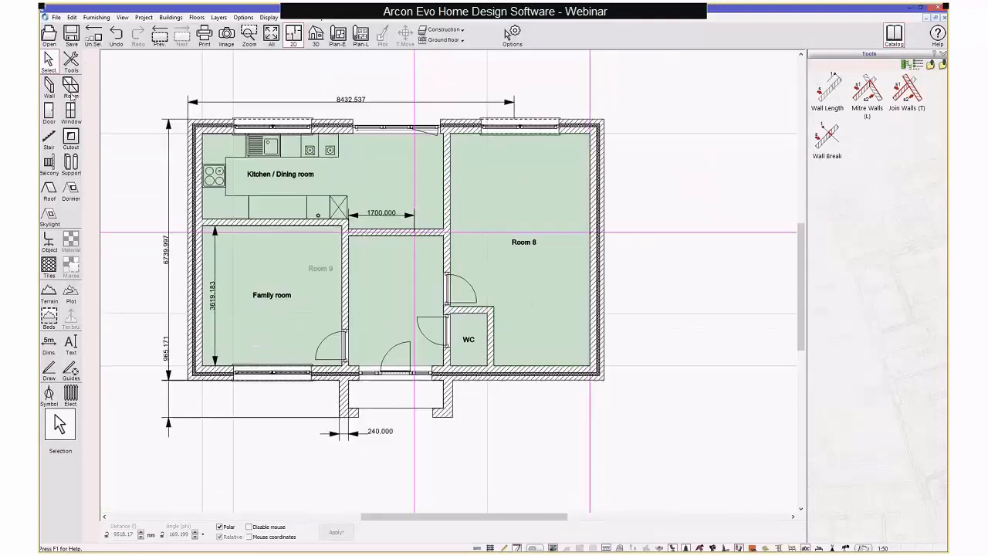
pyautogui.click(70, 113)
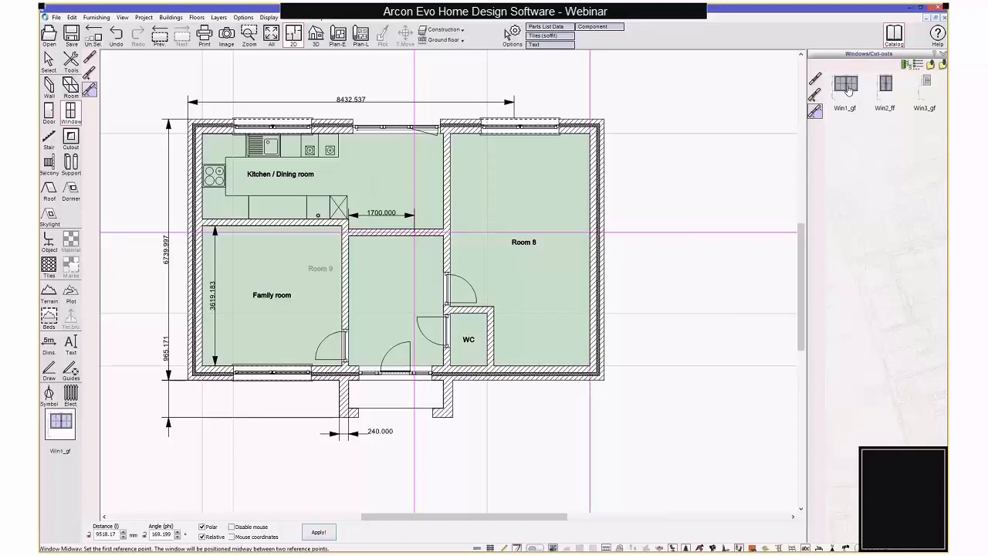
pyautogui.click(848, 88)
pyautogui.click(591, 370)
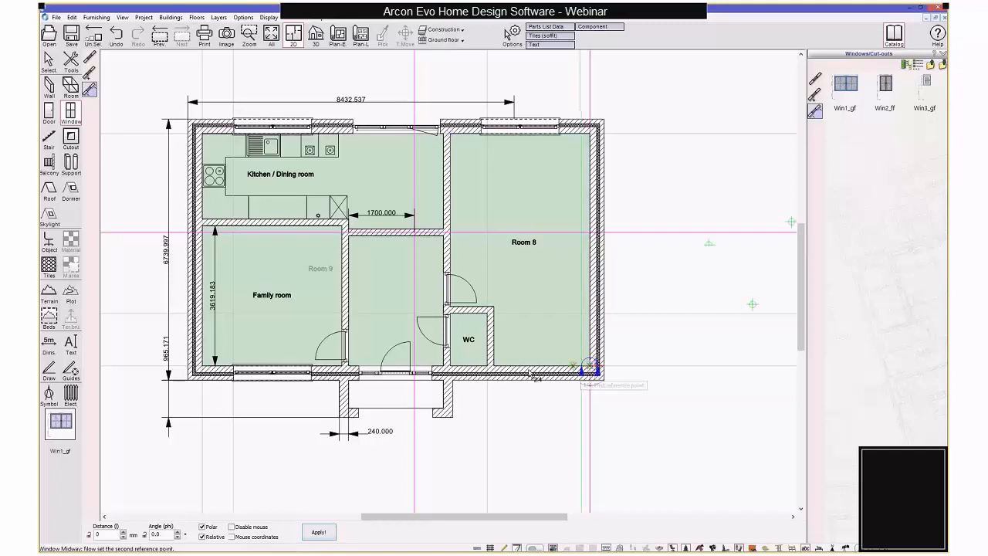
pyautogui.click(494, 367)
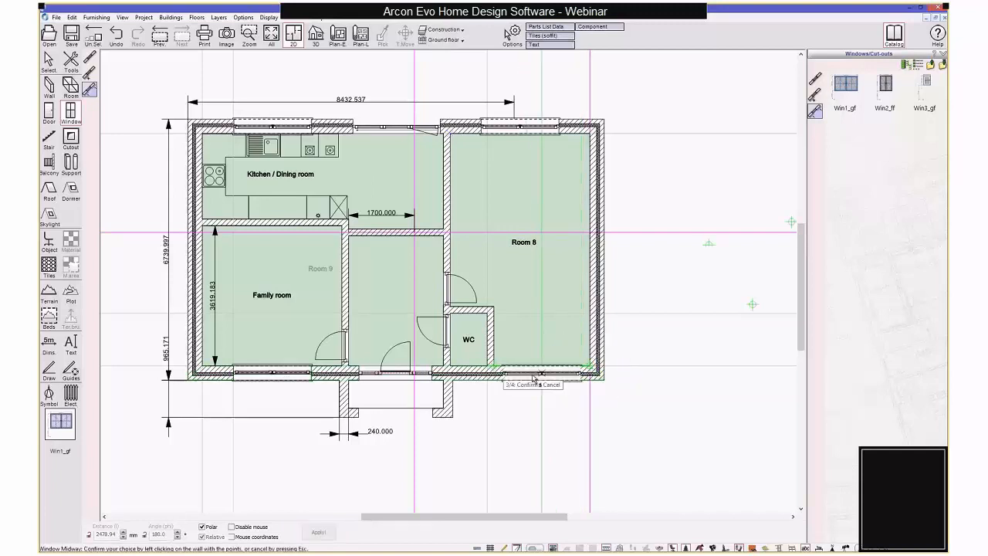
pyautogui.click(533, 378)
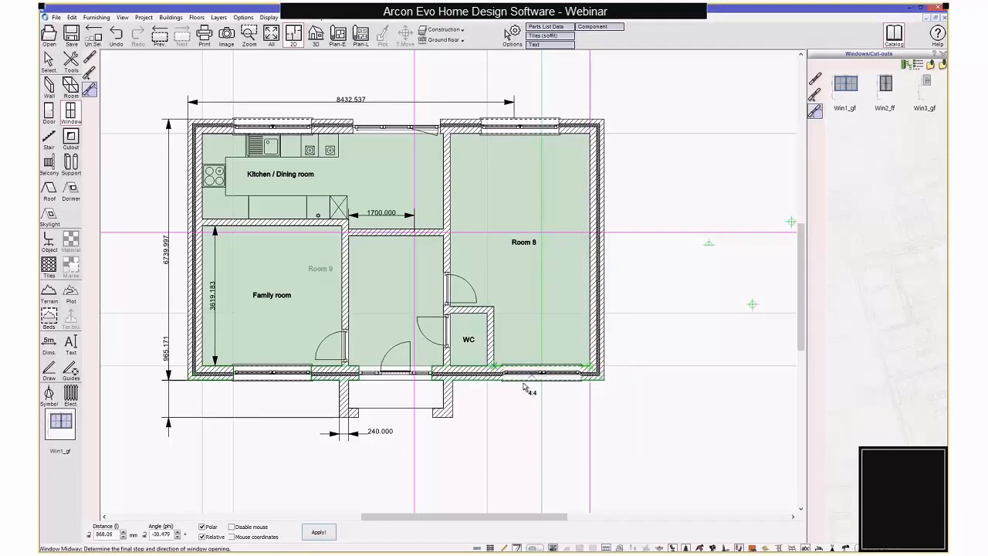
pyautogui.click(529, 397)
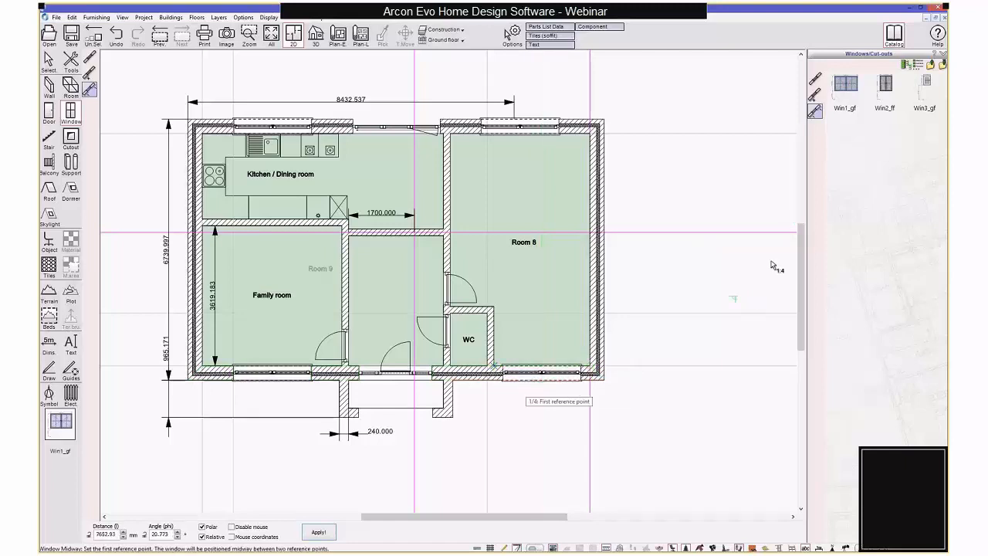
# Step: Place a Win3_gf window with free positioning in the exterior wall of the WC
pyautogui.click(925, 87)
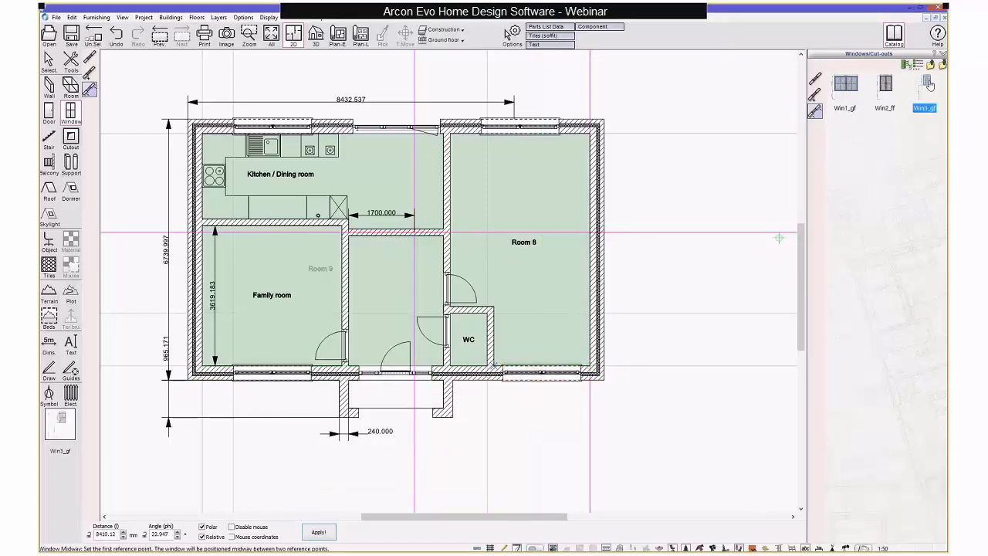
pyautogui.click(817, 78)
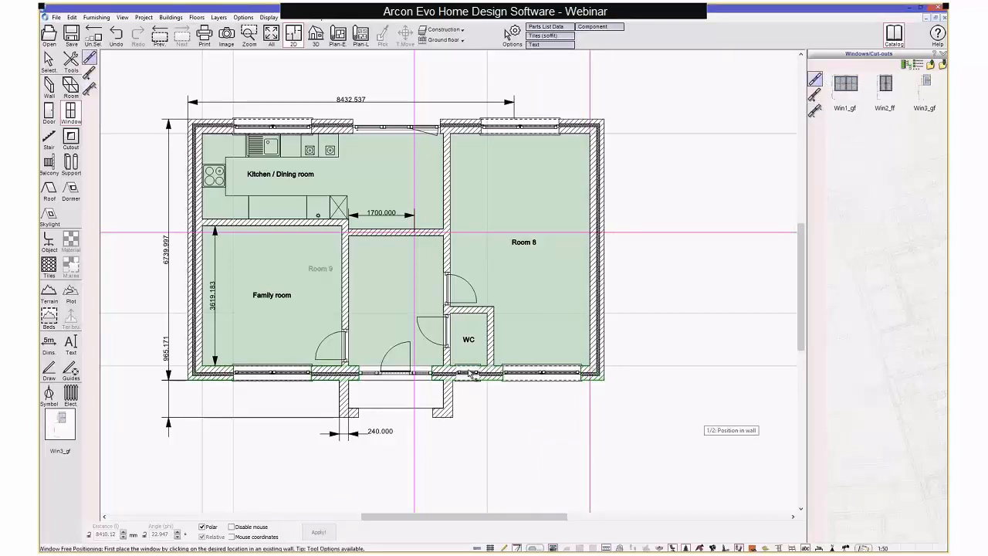
pyautogui.click(472, 373)
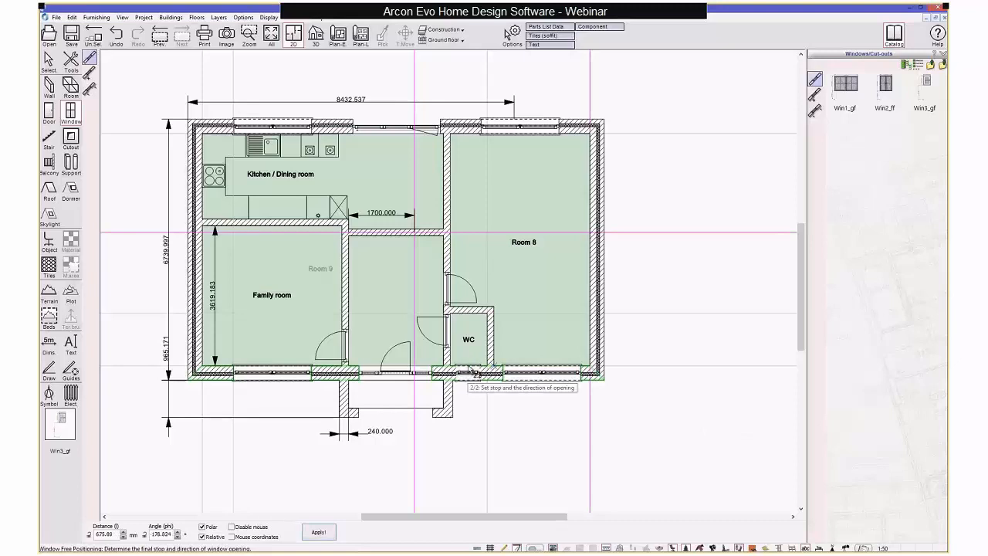
pyautogui.click(472, 374)
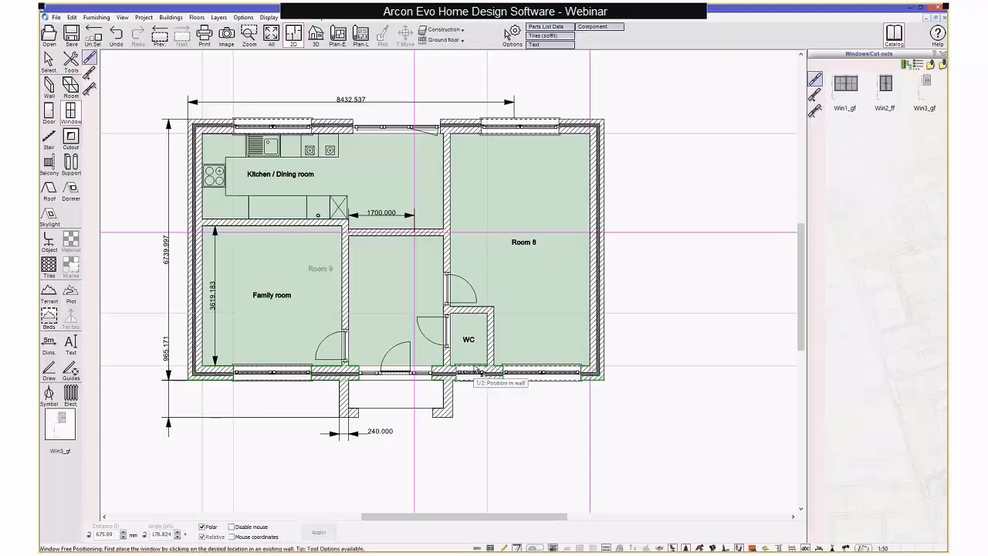
# Step: Place Door1 with free positioning in the wall between the kitchen / dining room and the hall, swinging into the hall
pyautogui.click(47, 112)
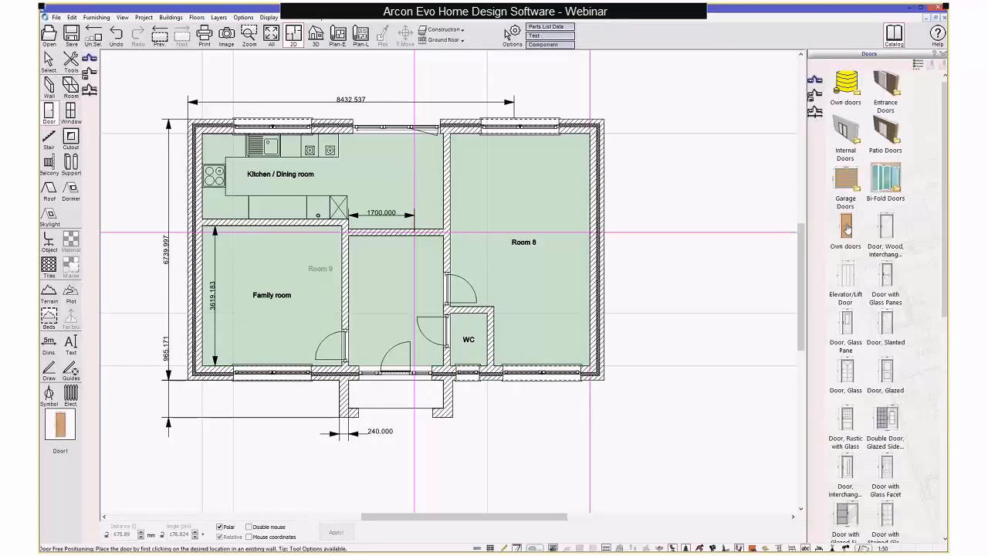
pyautogui.doubleClick(849, 91)
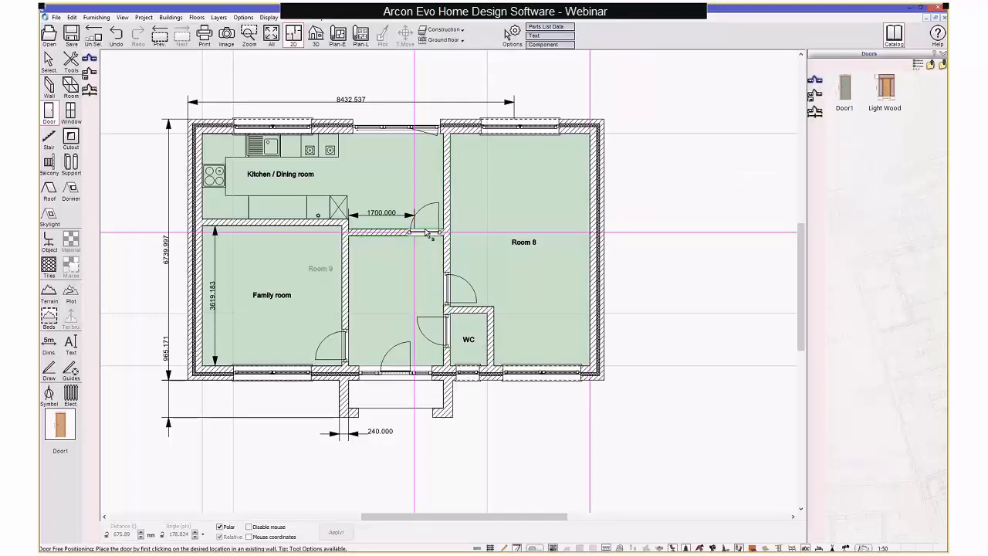
pyautogui.click(425, 232)
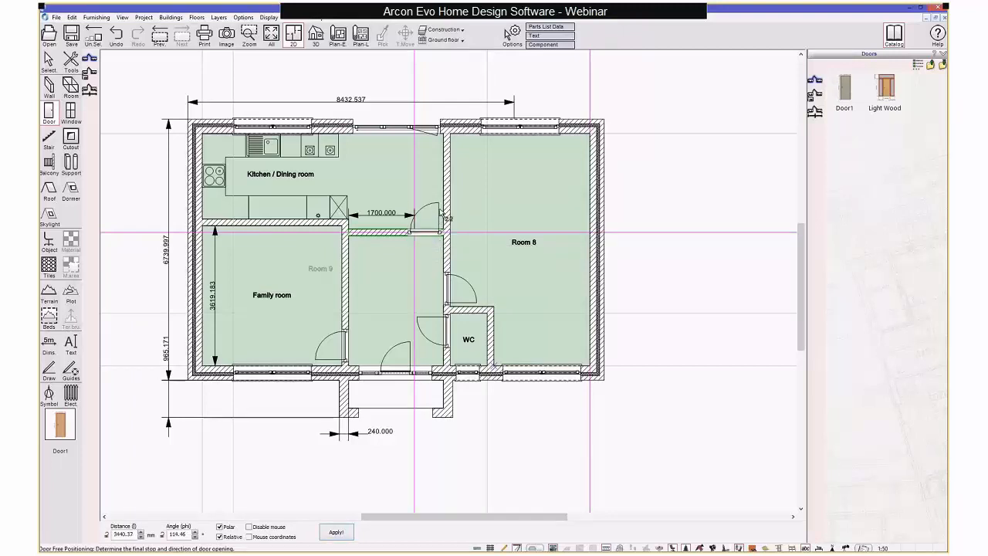
pyautogui.click(437, 259)
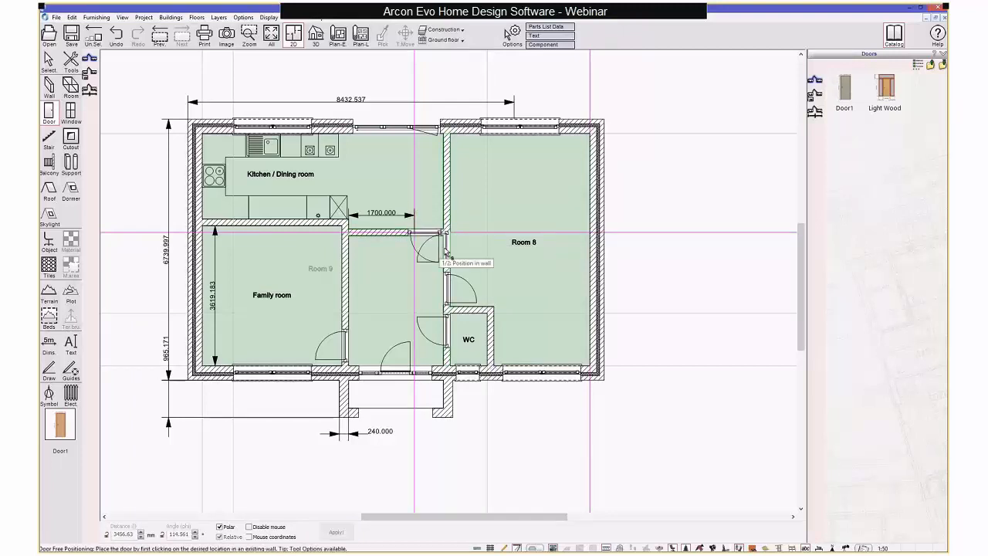
pyautogui.click(49, 60)
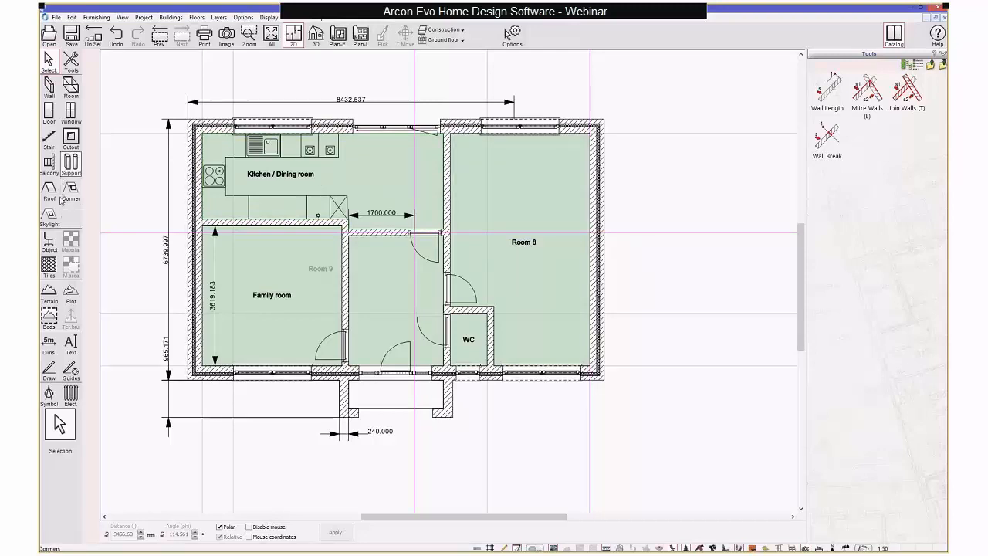
# Step: Choose the quarter-landing L-shaped staircase and review its dimension, construction type, 2D view, step and railing settings
pyautogui.click(48, 139)
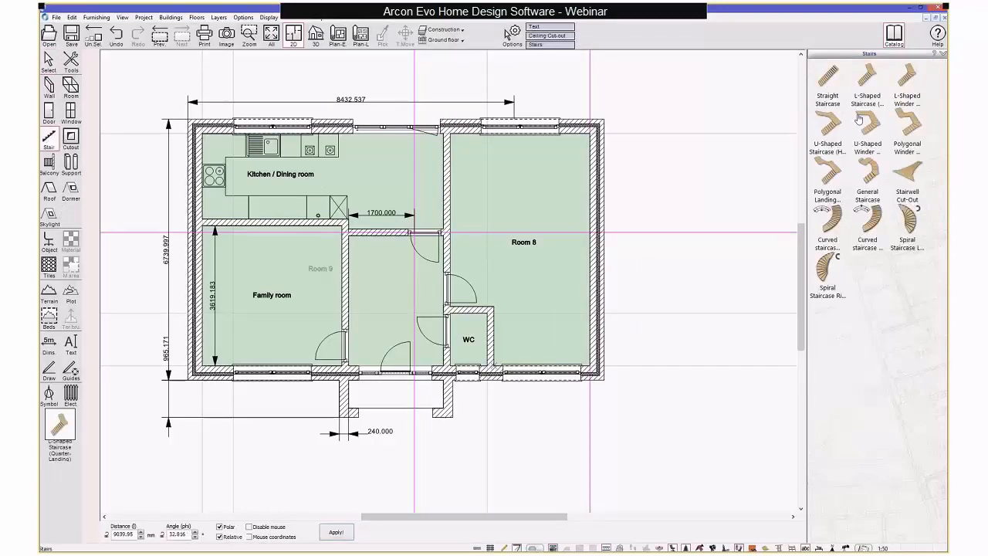
pyautogui.click(869, 74)
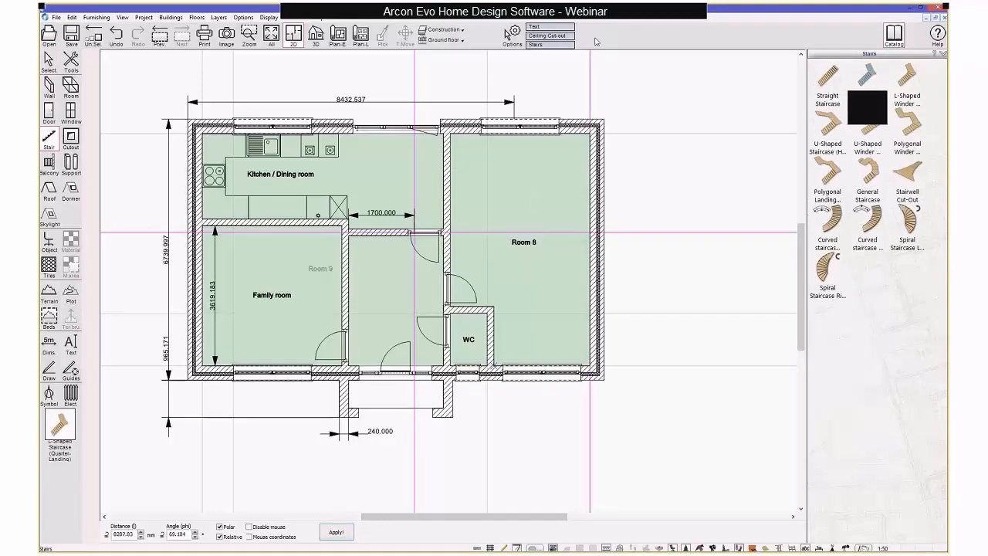
pyautogui.click(542, 46)
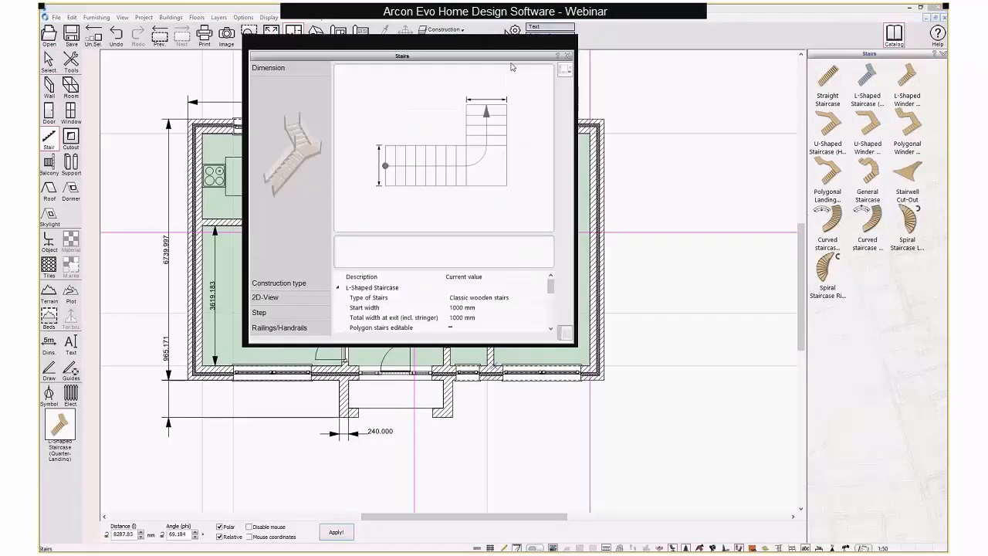
pyautogui.moveTo(448, 56); pyautogui.dragTo(512, 68)
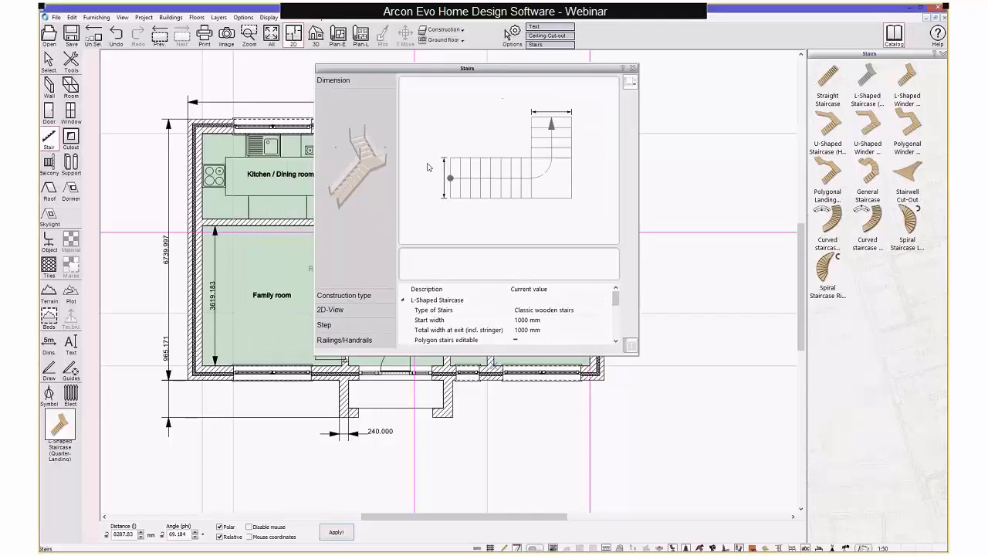
pyautogui.click(345, 295)
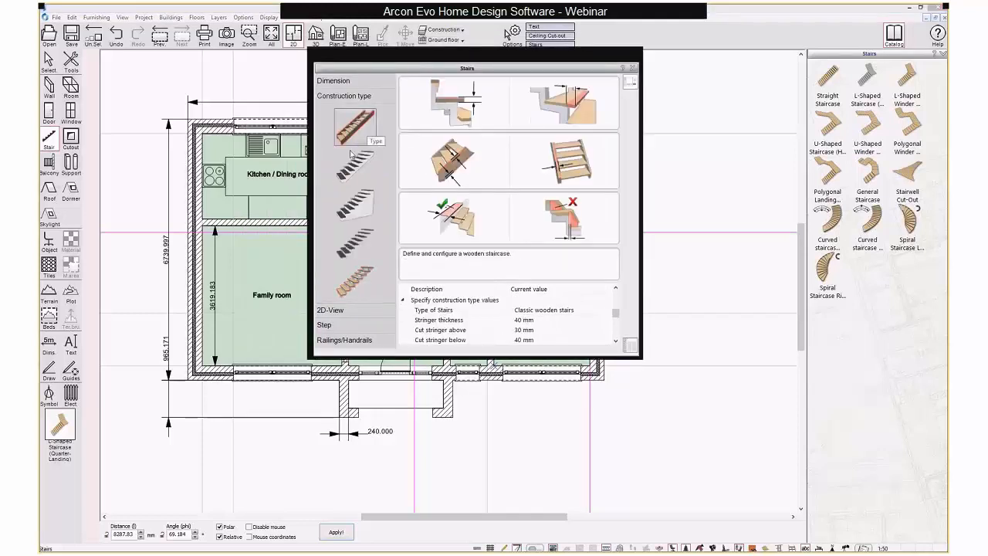
pyautogui.click(351, 307)
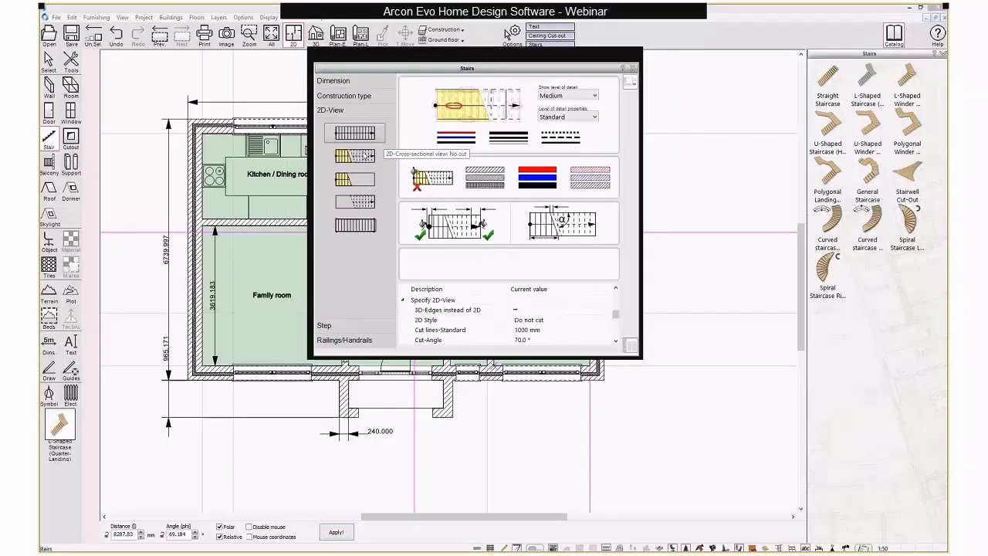
pyautogui.click(328, 325)
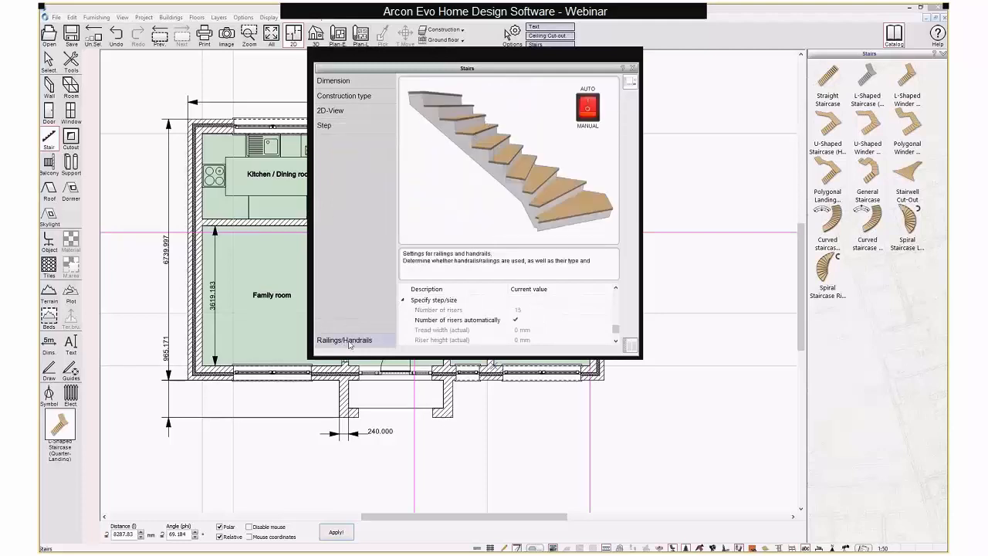
pyautogui.click(345, 340)
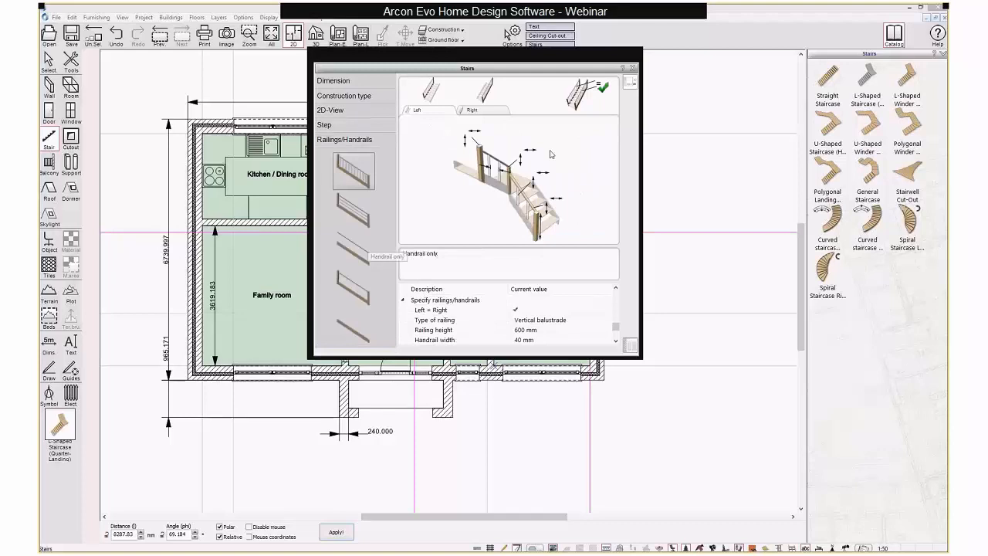
pyautogui.click(633, 69)
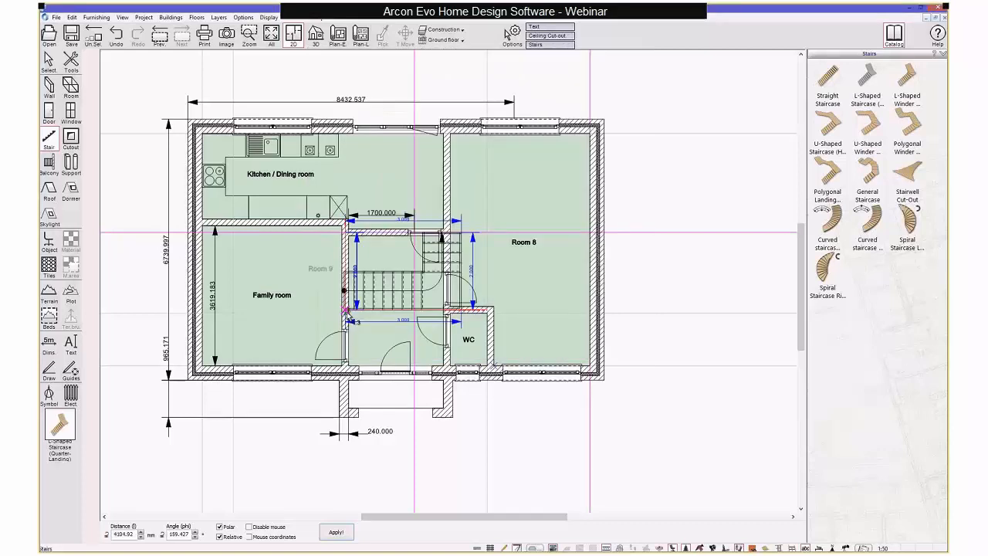
# Step: Place the L-shaped staircase along the family room wall up to the hall's upper wall, about 2304 mm long and 1398 mm wide
pyautogui.click(353, 327)
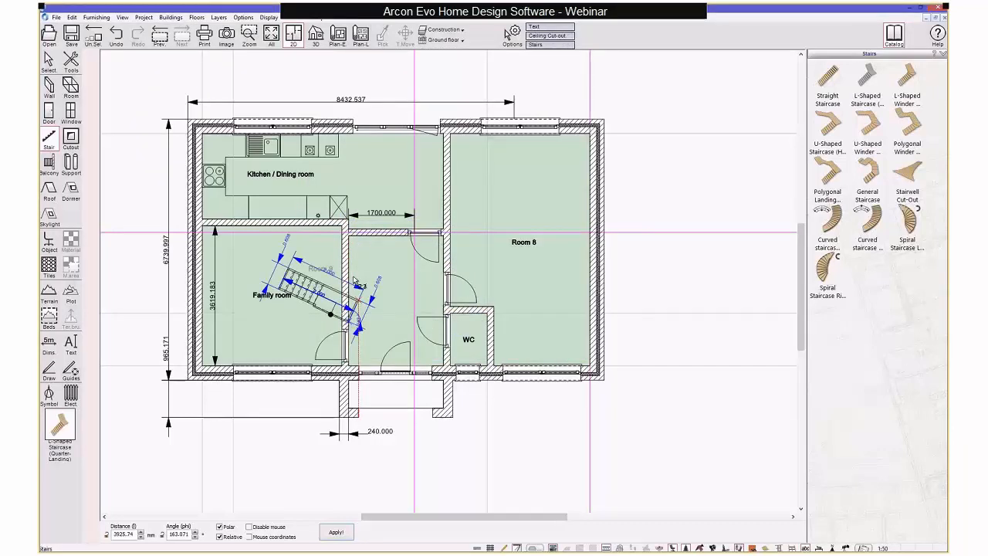
pyautogui.click(357, 236)
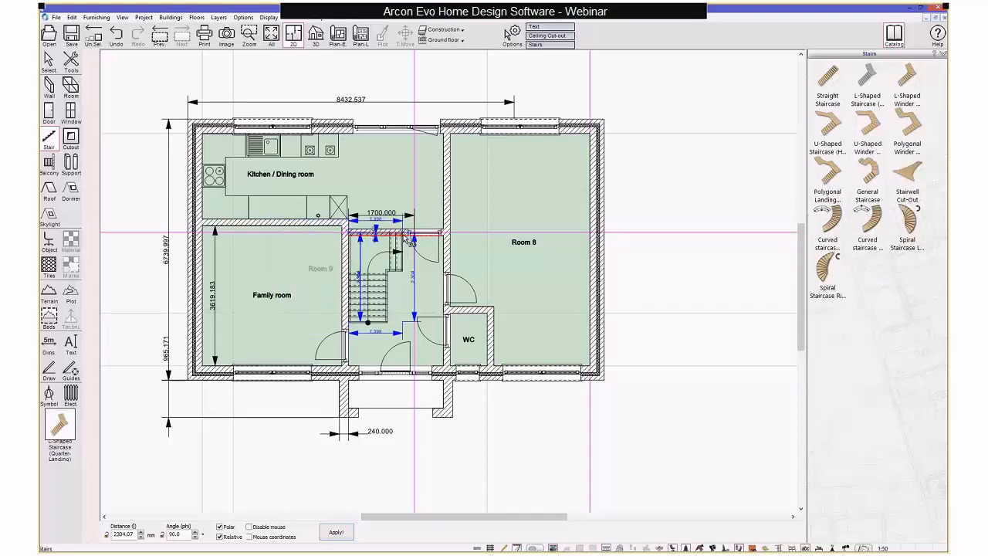
pyautogui.click(398, 248)
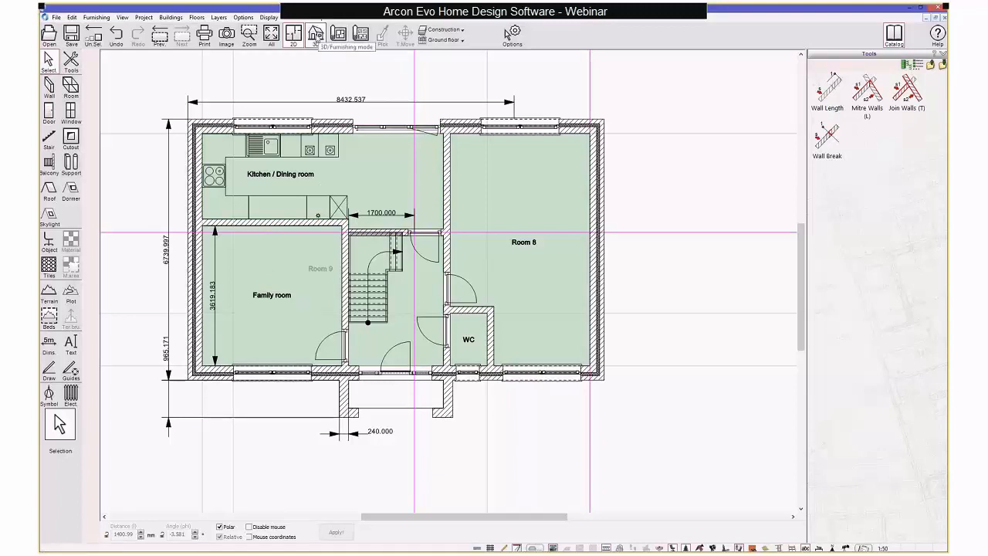
# Step: In the 3D view, change the hall staircase's construction type to solid stairs with wall underneath
pyautogui.click(315, 34)
pyautogui.moveTo(429, 298); pyautogui.dragTo(413, 268)
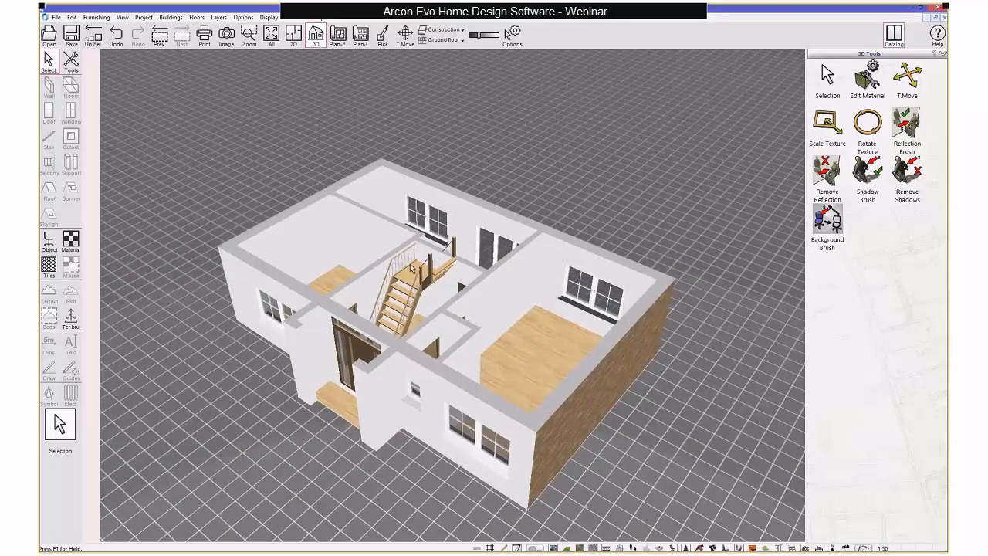
pyautogui.scroll(2, 413, 268)
pyautogui.moveTo(424, 292); pyautogui.dragTo(421, 280)
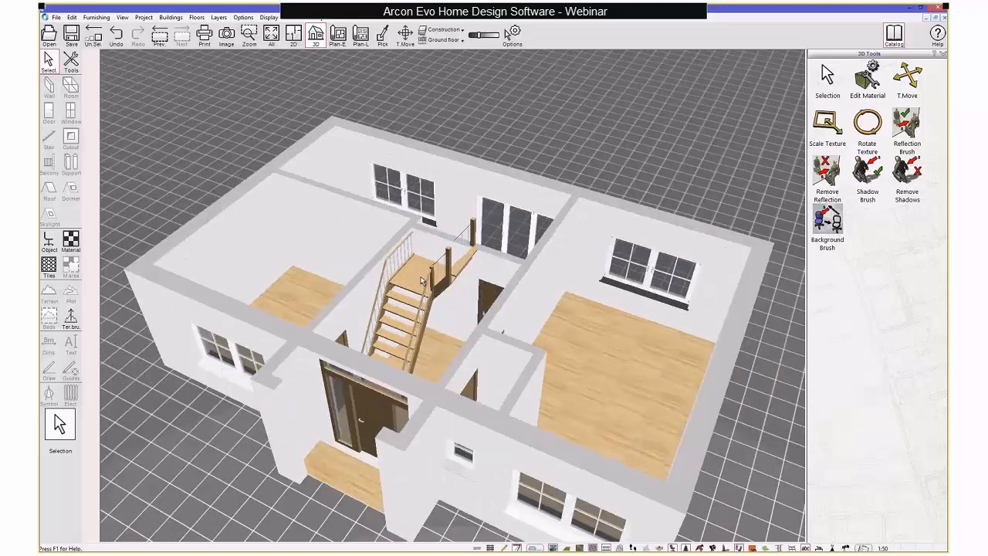
pyautogui.click(421, 280)
pyautogui.click(535, 44)
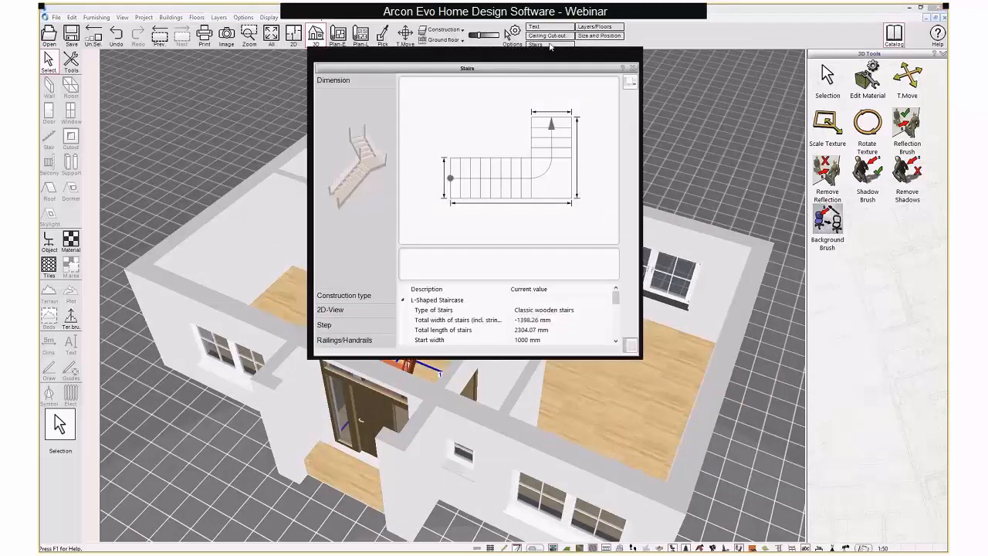
pyautogui.moveTo(489, 72); pyautogui.dragTo(725, 71)
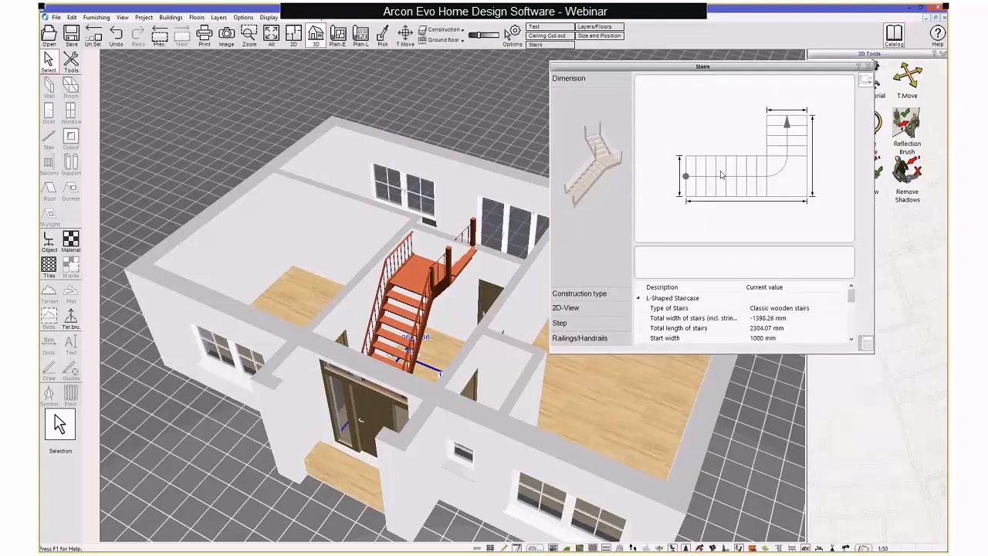
pyautogui.click(591, 295)
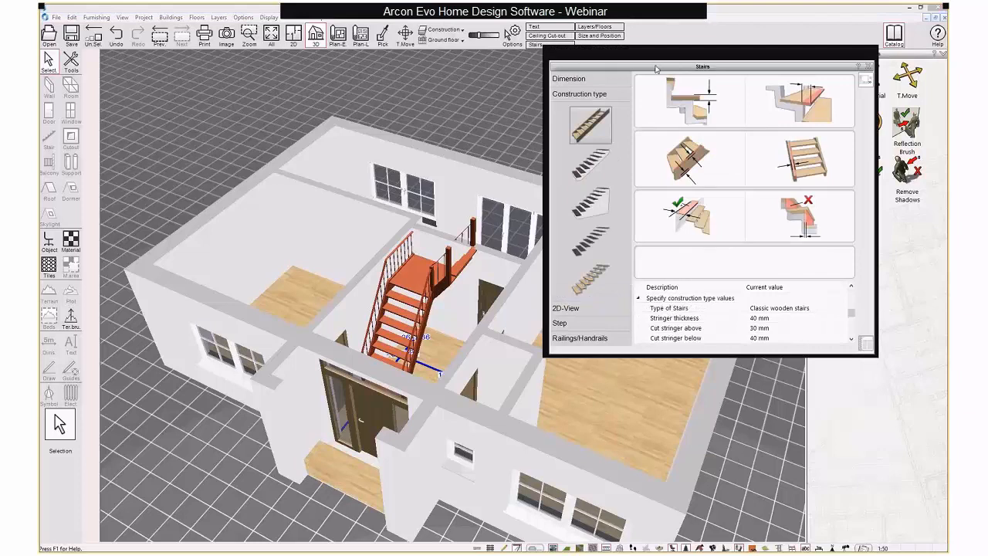
pyautogui.moveTo(655, 70); pyautogui.dragTo(680, 59)
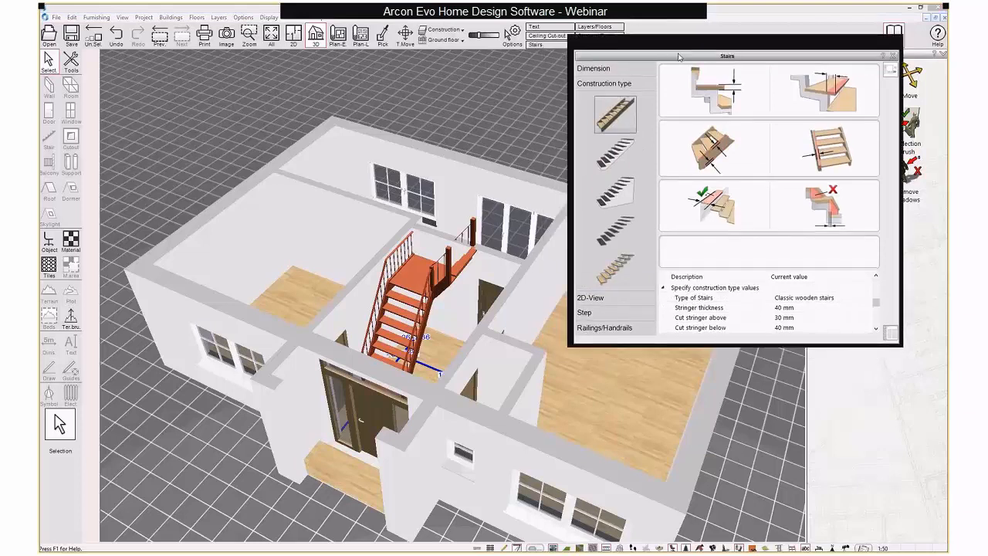
pyautogui.click(619, 196)
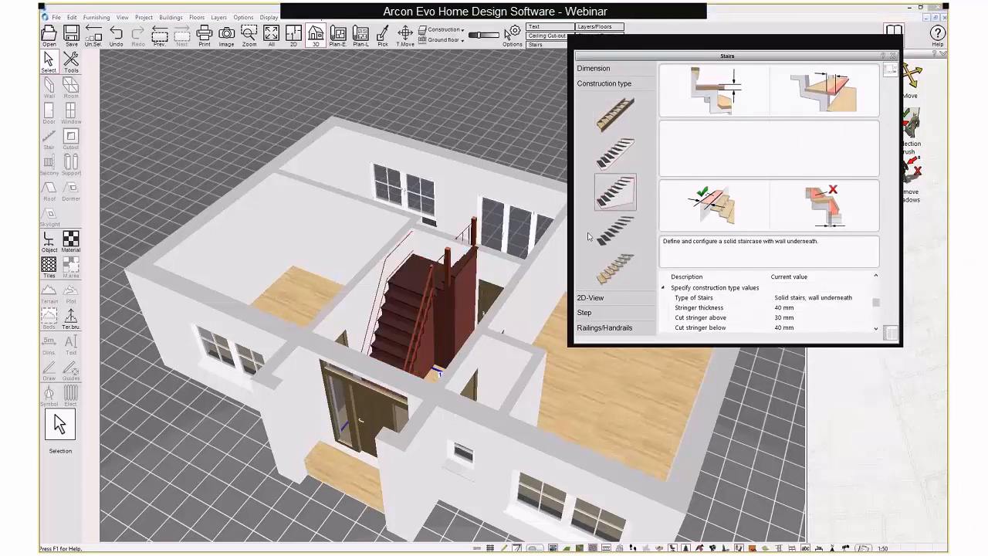
# Step: Unlink the staircase's left and right railings and set the left side to No railing/handrail
pyautogui.click(614, 327)
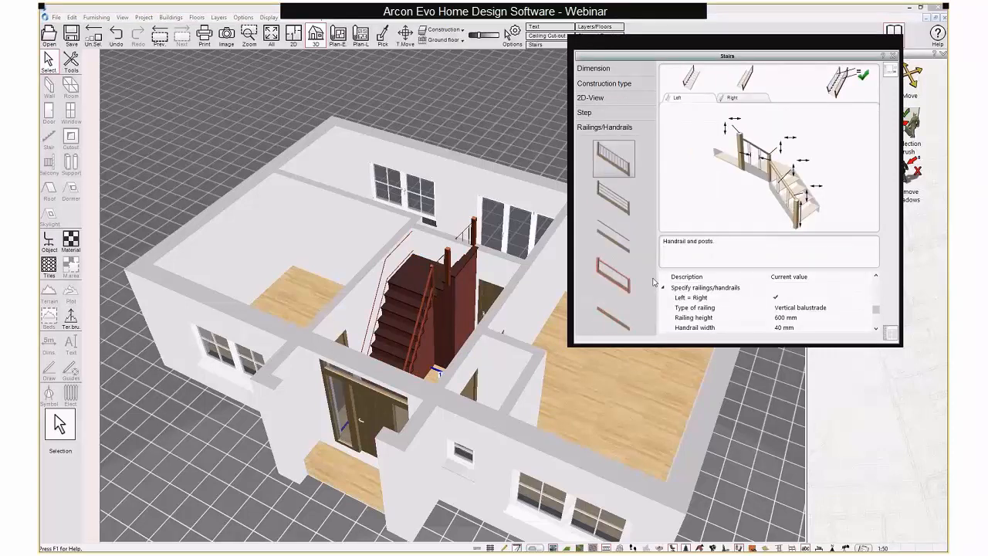
pyautogui.click(863, 77)
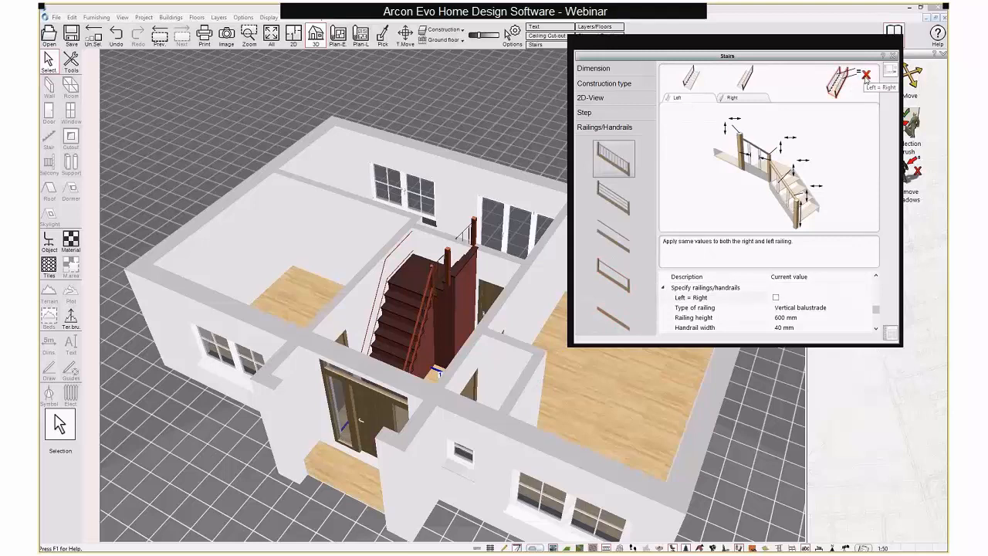
pyautogui.click(612, 323)
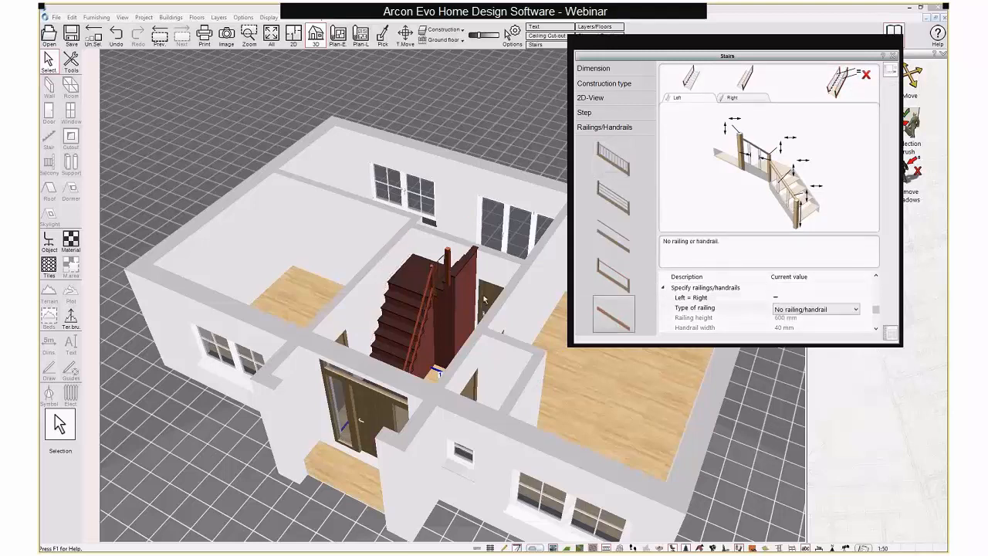
pyautogui.moveTo(485, 300); pyautogui.dragTo(454, 291, button='middle')
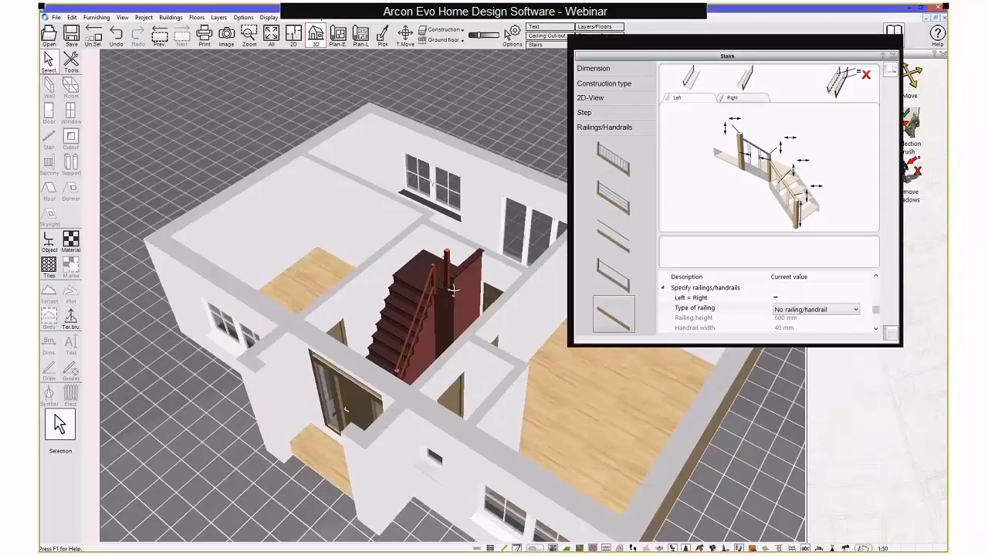
pyautogui.click(893, 55)
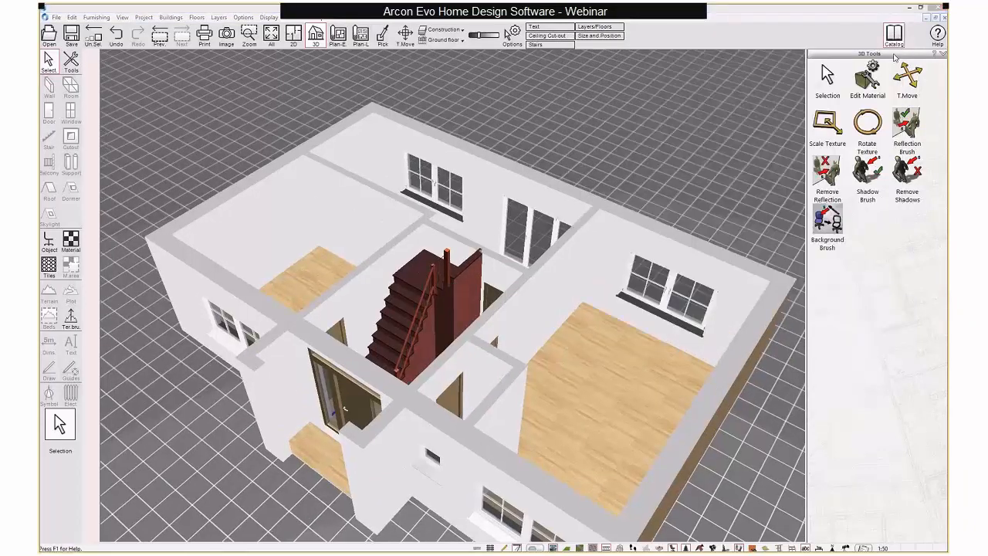
# Step: Set the width of the large front window beside the small WC window to 1750 mm in the 3D view
pyautogui.moveTo(513, 351); pyautogui.dragTo(551, 330, button='middle')
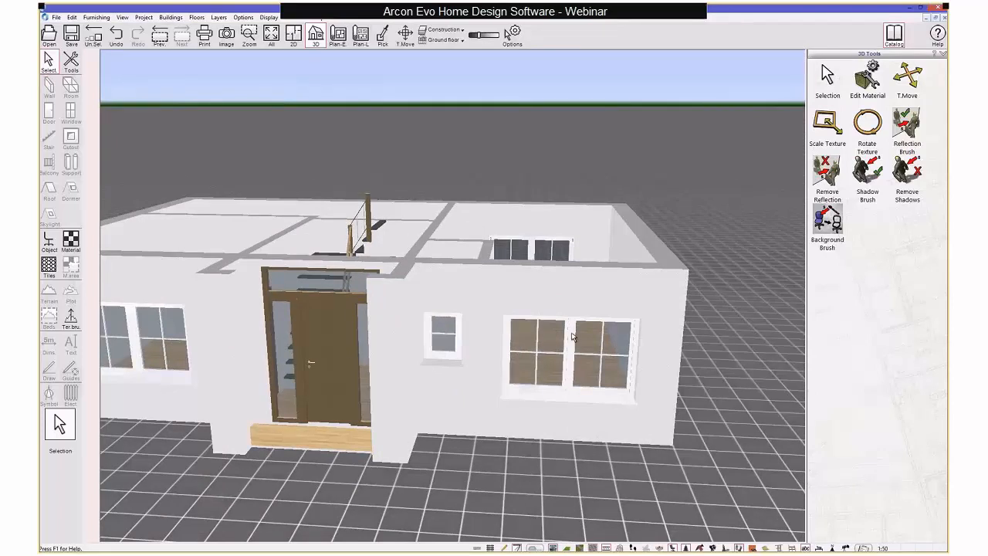
pyautogui.click(572, 337)
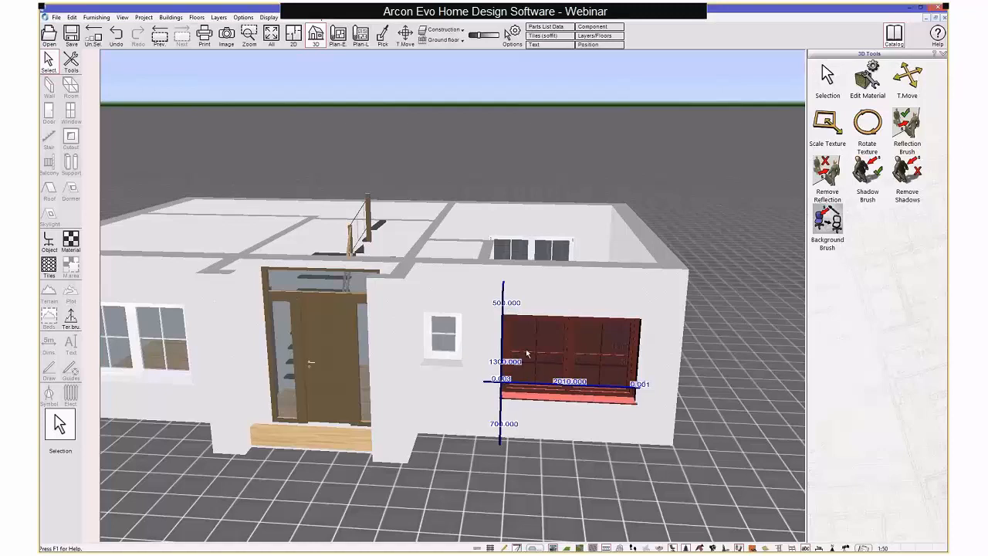
pyautogui.click(568, 382)
pyautogui.click(556, 384)
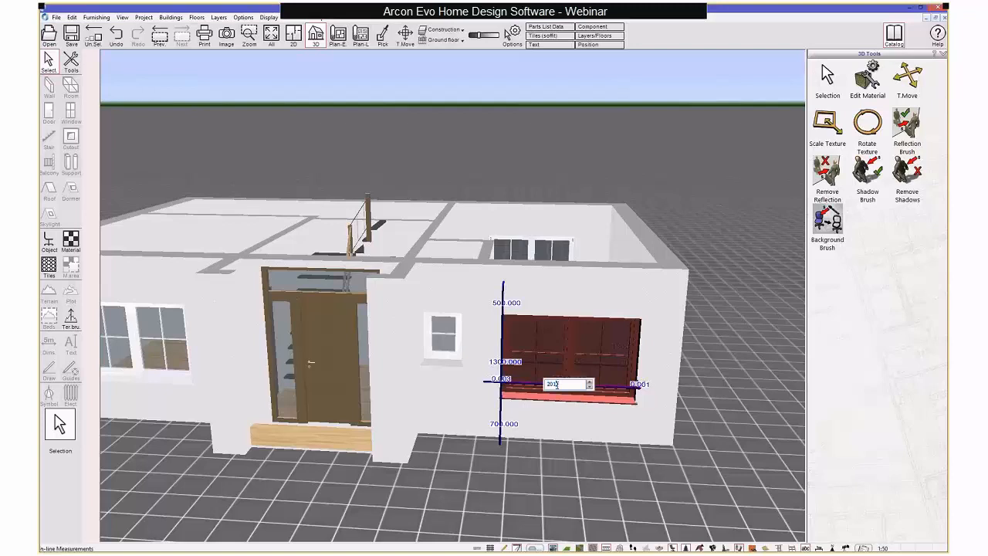
pyautogui.click(590, 382)
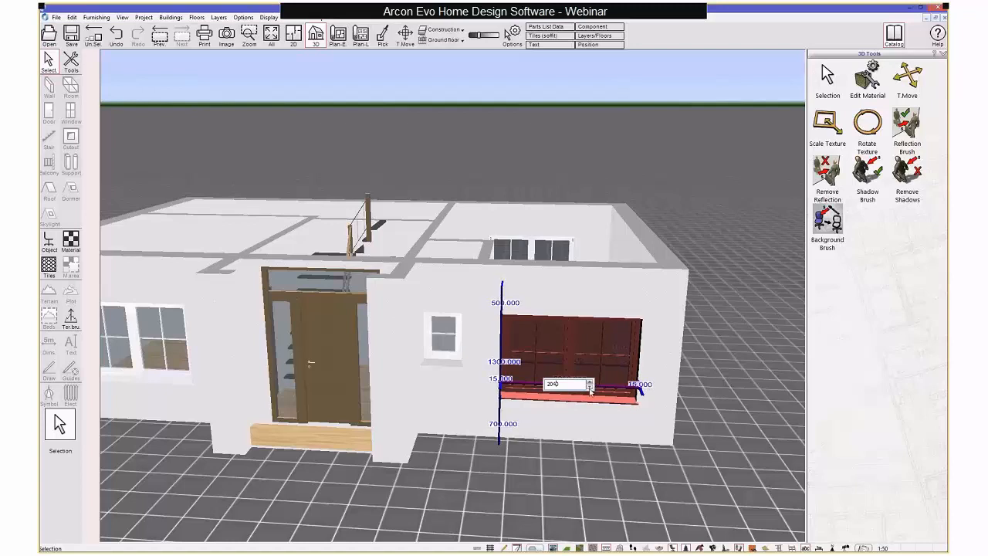
pyautogui.click(589, 387)
pyautogui.click(590, 388)
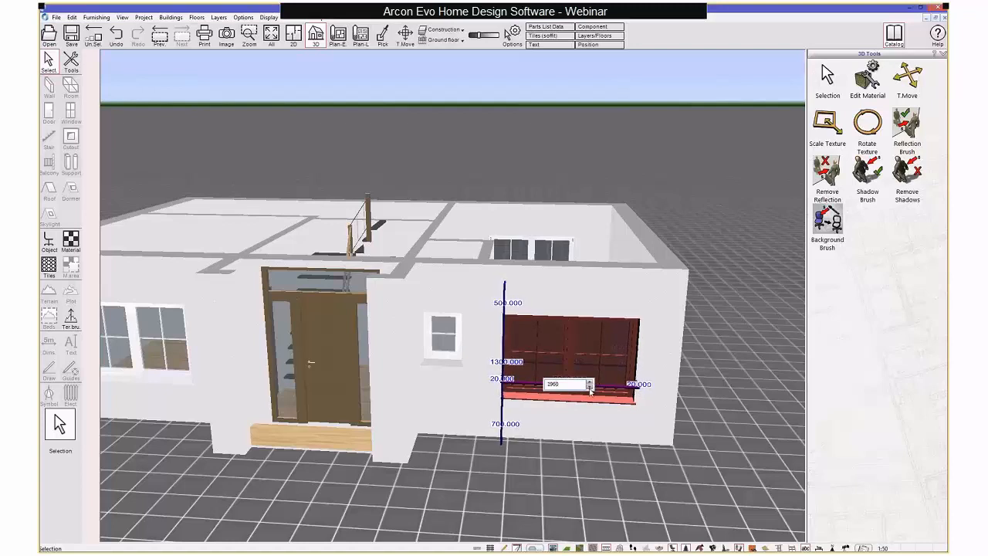
pyautogui.click(590, 387)
pyautogui.click(590, 387)
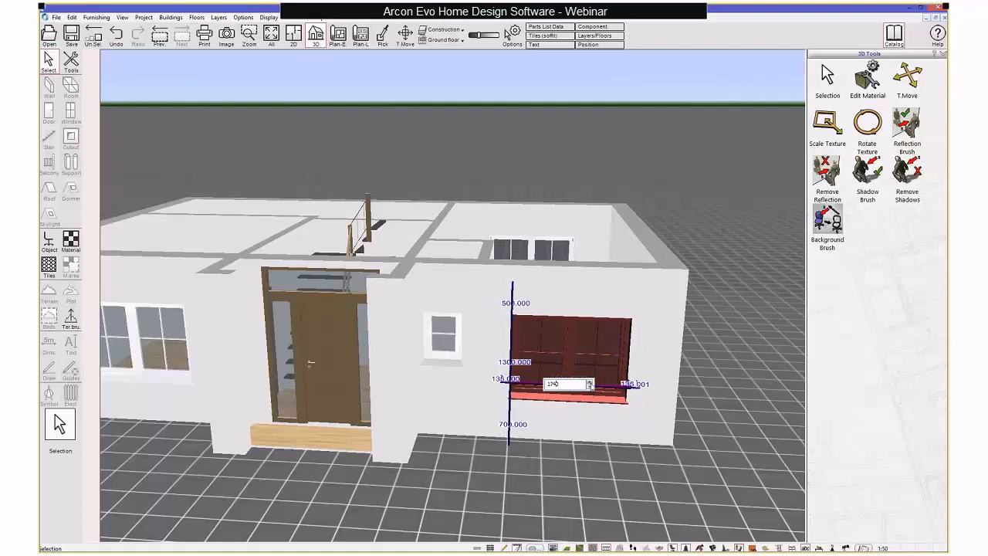
pyautogui.click(590, 383)
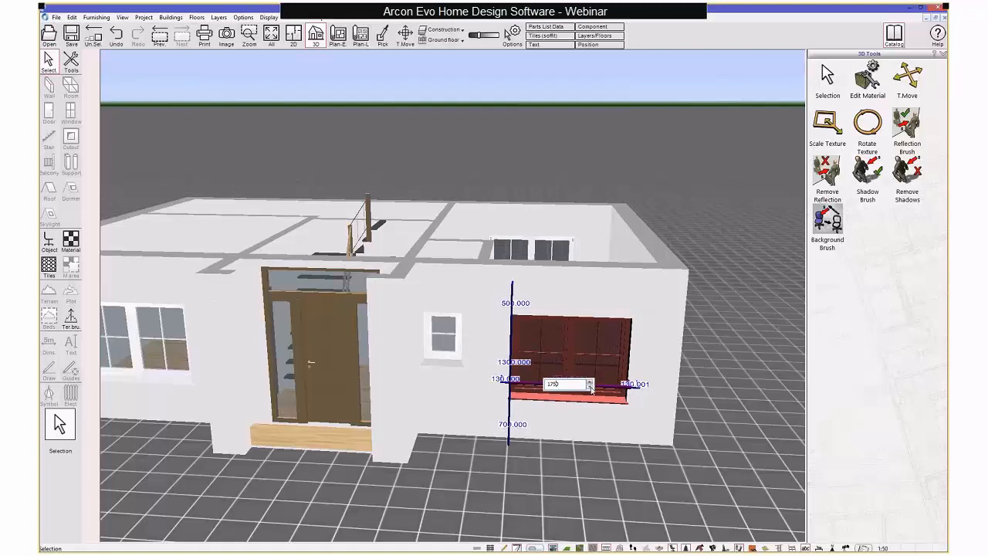
pyautogui.click(590, 387)
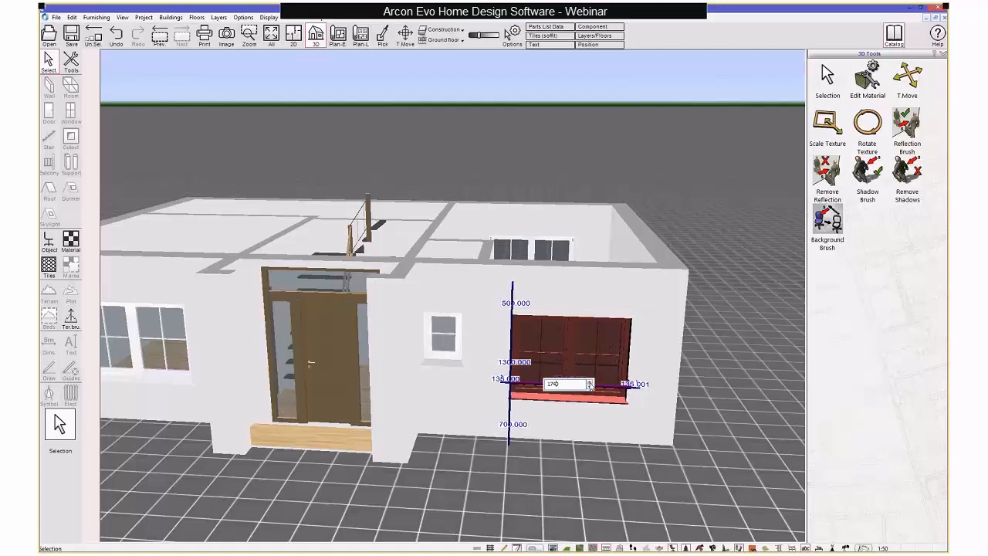
pyautogui.click(590, 383)
pyautogui.press('Return')
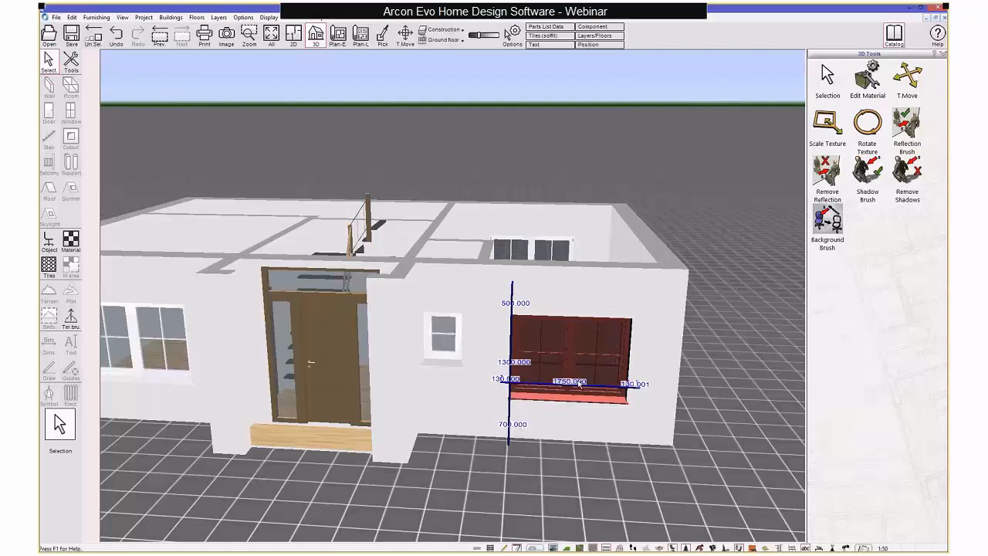
pyautogui.moveTo(499, 277); pyautogui.dragTo(509, 307, button='middle')
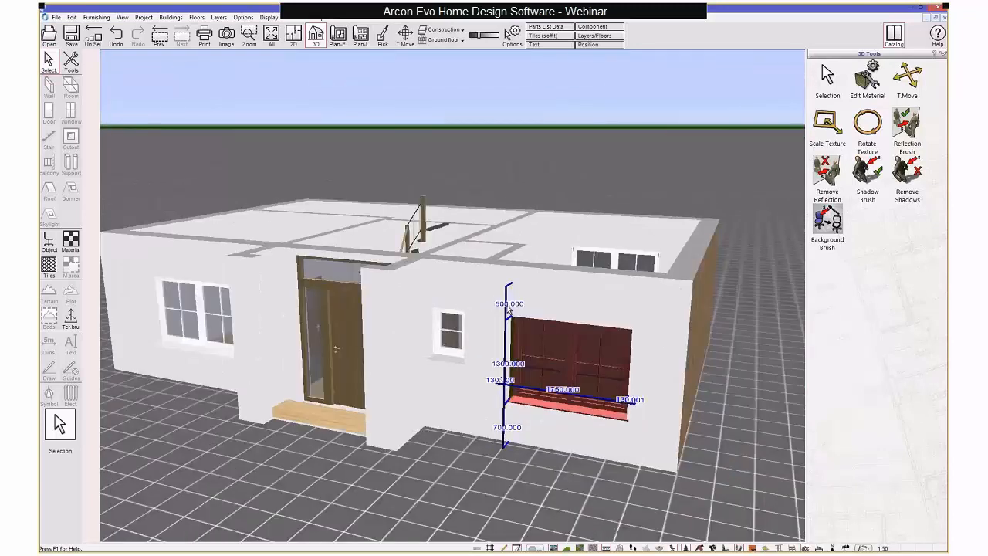
pyautogui.click(508, 330)
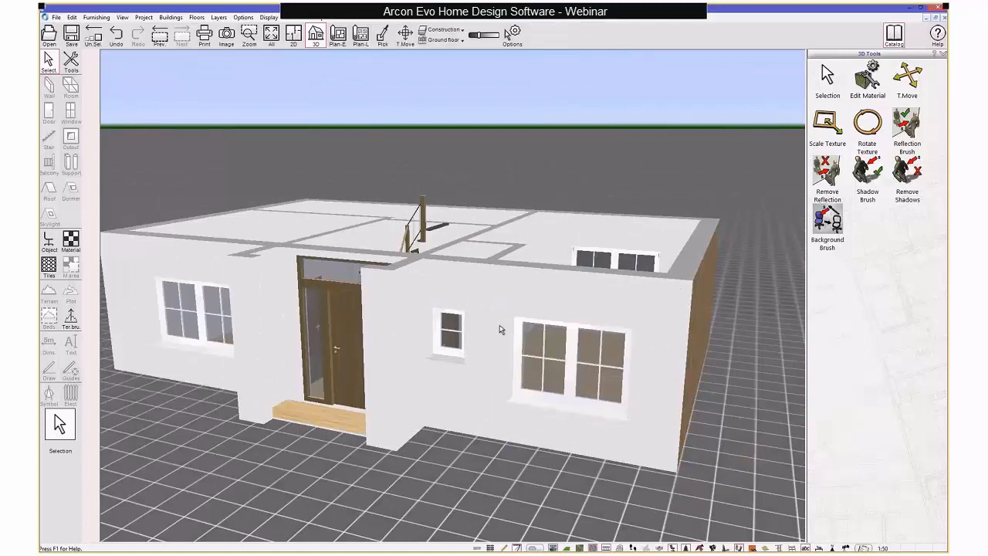
# Step: In the 2D plan, create a new upper floor, transferring all walls and copying windows, doors and openings but not the interior
pyautogui.moveTo(500, 330); pyautogui.dragTo(423, 303, button='middle')
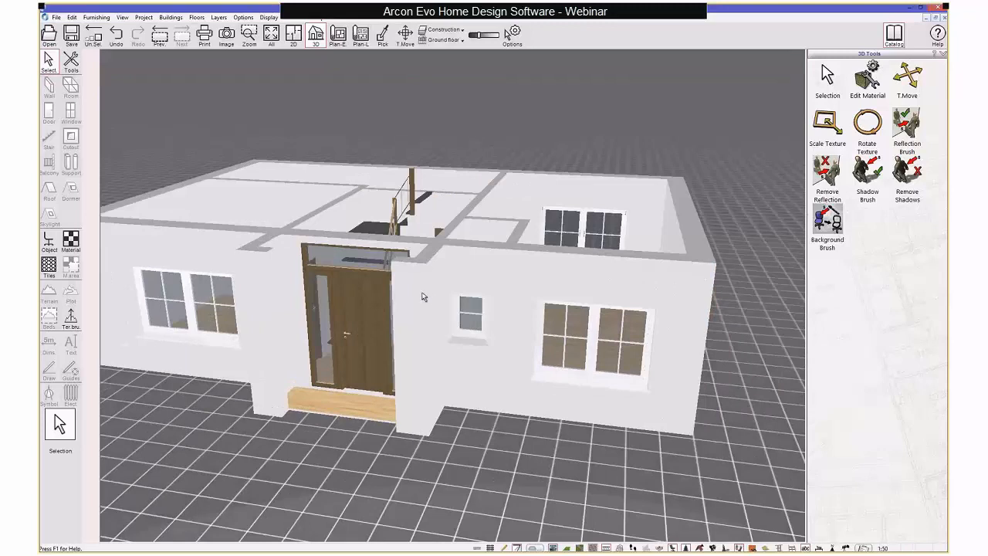
pyautogui.scroll(-3, 449, 340)
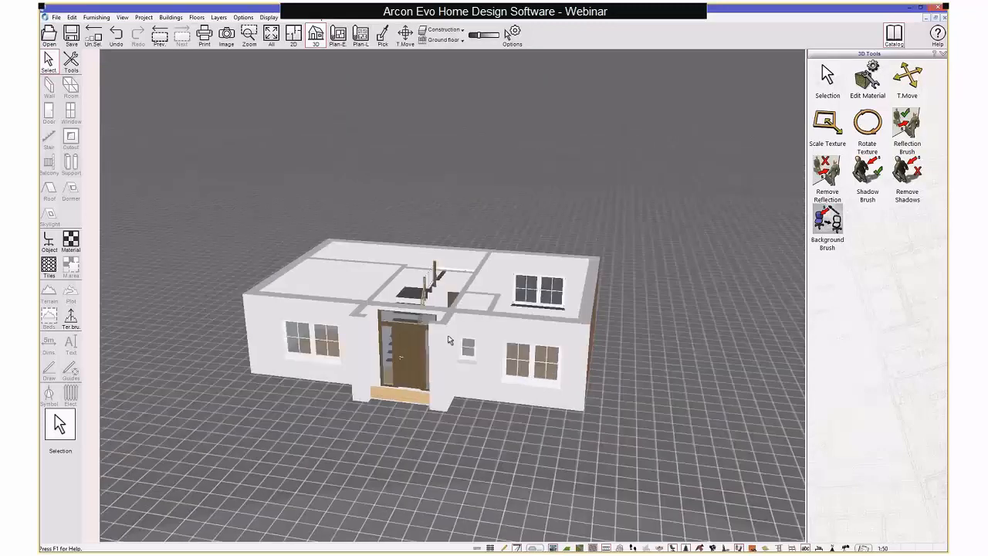
pyautogui.moveTo(449, 336)
pyautogui.mouseDown(button='middle')
pyautogui.moveTo(446, 329)
pyautogui.moveTo(457, 333)
pyautogui.mouseUp(button='middle')
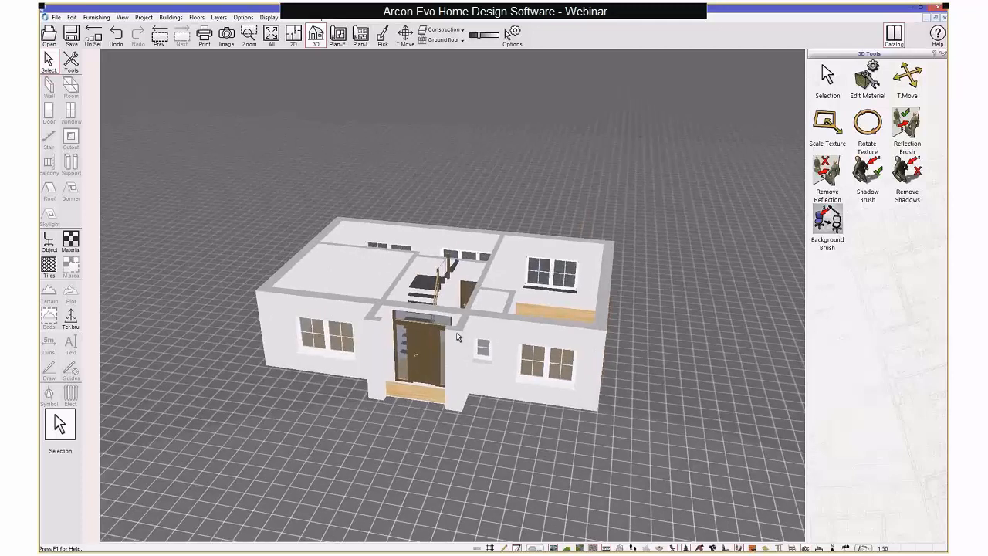
pyautogui.scroll(2, 457, 337)
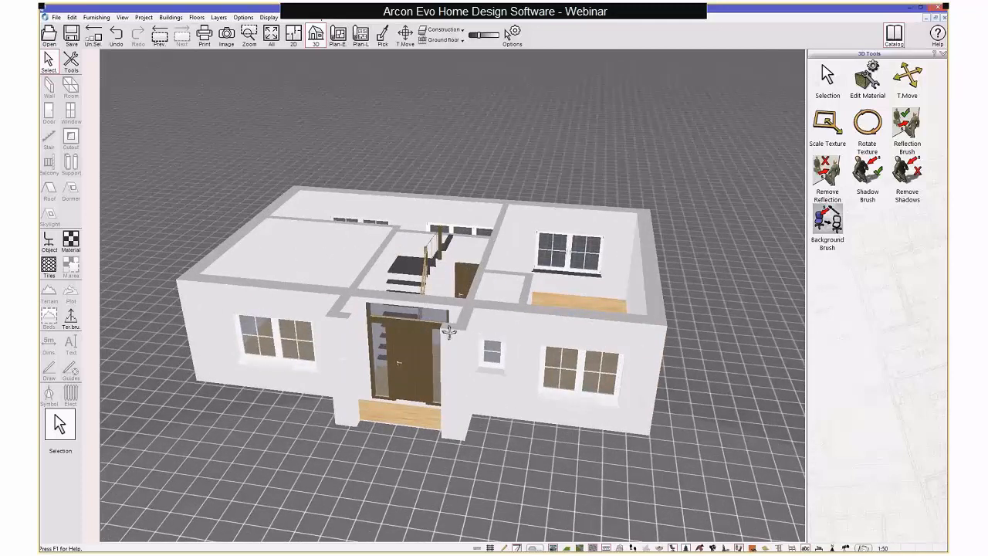
pyautogui.scroll(1, 453, 226)
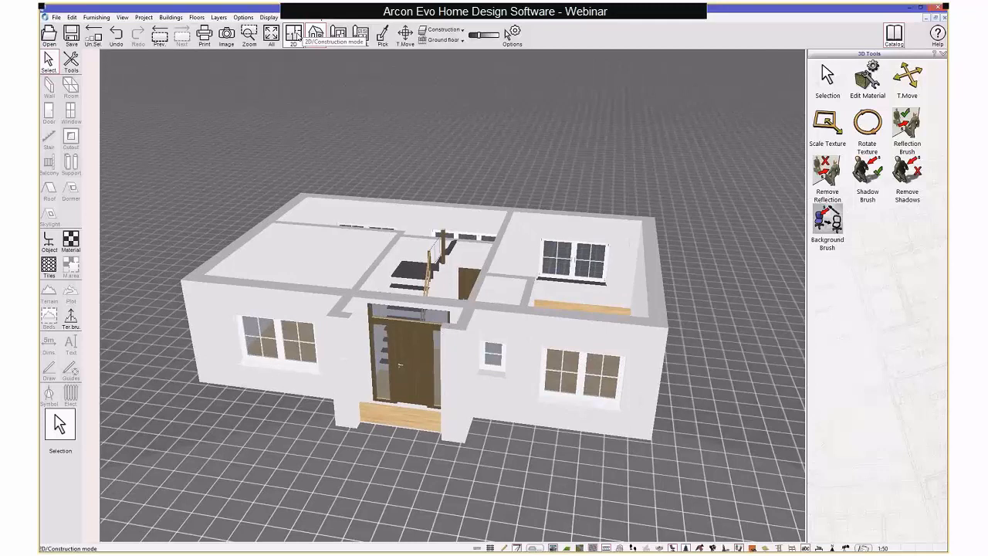
pyautogui.click(297, 35)
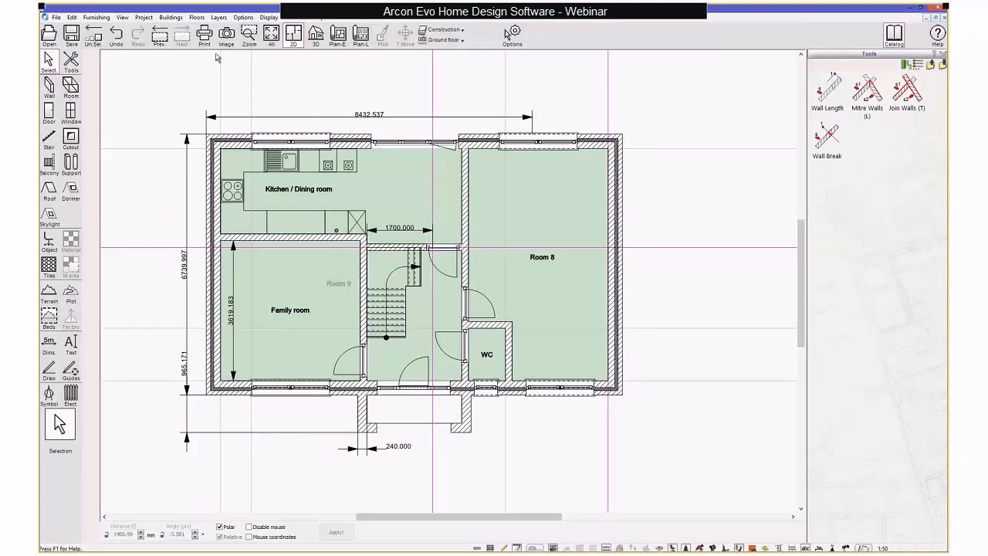
pyautogui.click(197, 17)
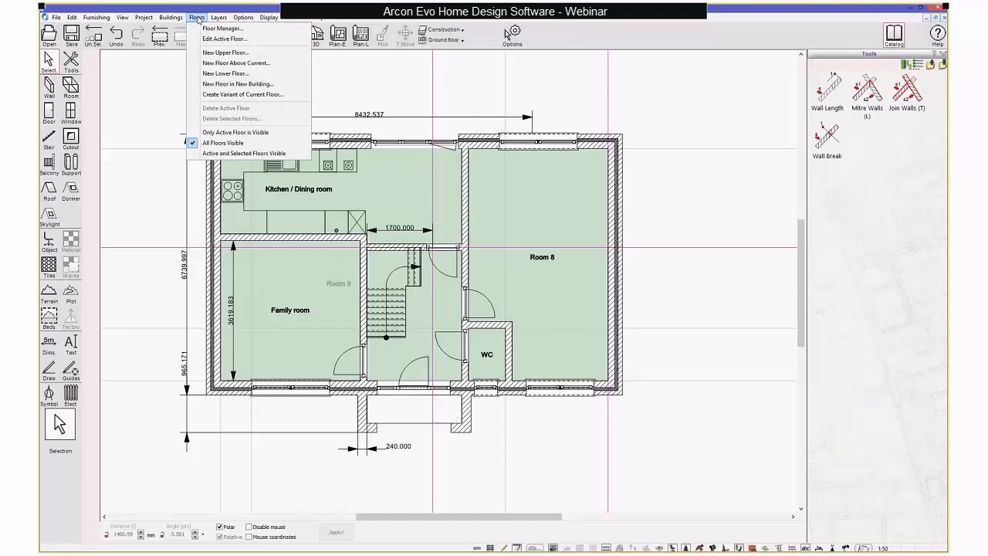
pyautogui.click(225, 52)
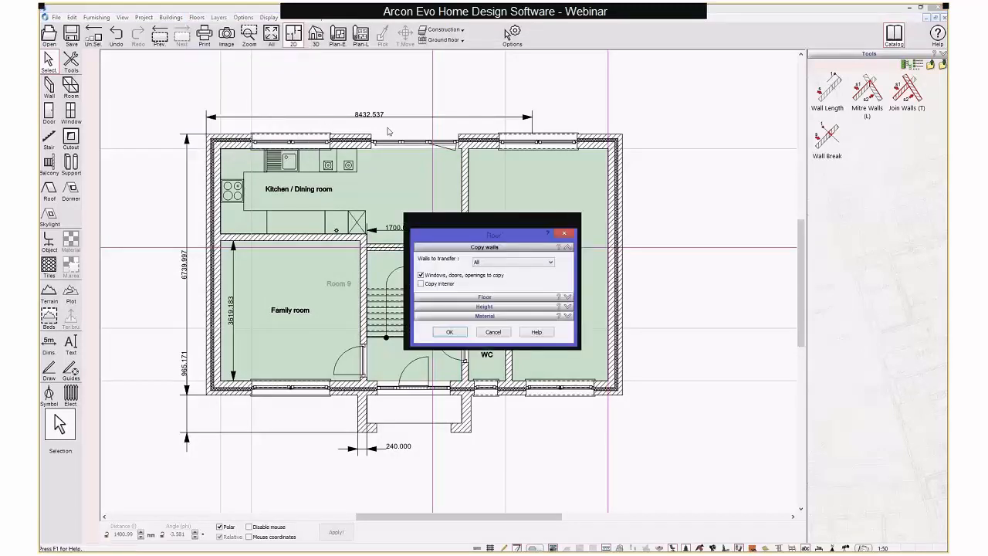
pyautogui.click(486, 264)
pyautogui.click(468, 255)
pyautogui.click(451, 332)
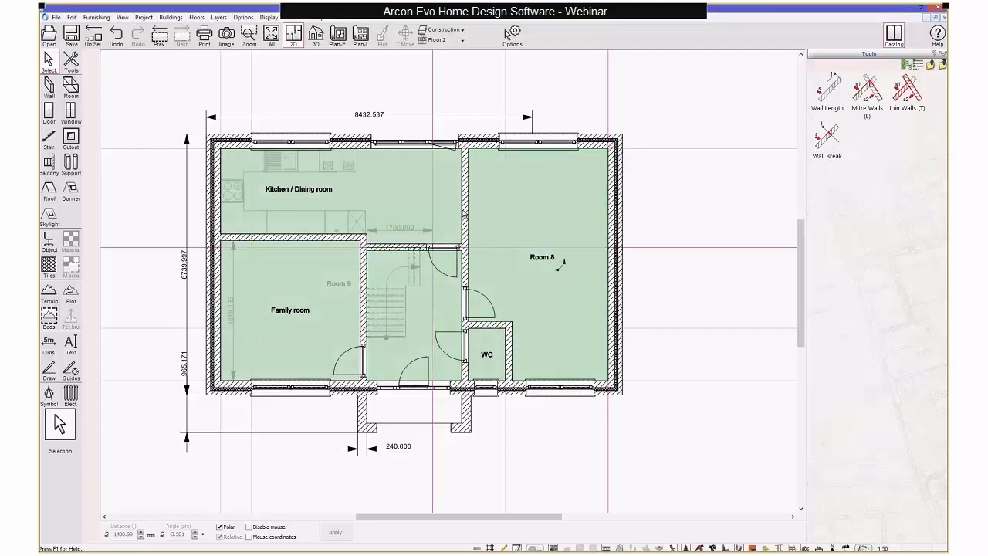
# Step: In the 3D view, delete the upper floor's copied three-panel patio door at the rear and entrance door at the front
pyautogui.click(316, 36)
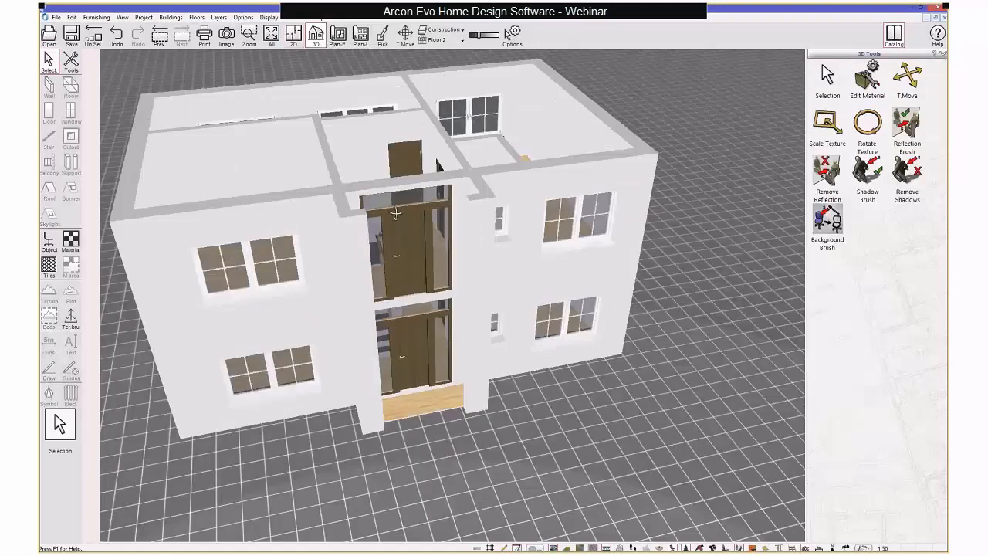
pyautogui.moveTo(396, 213); pyautogui.dragTo(461, 262)
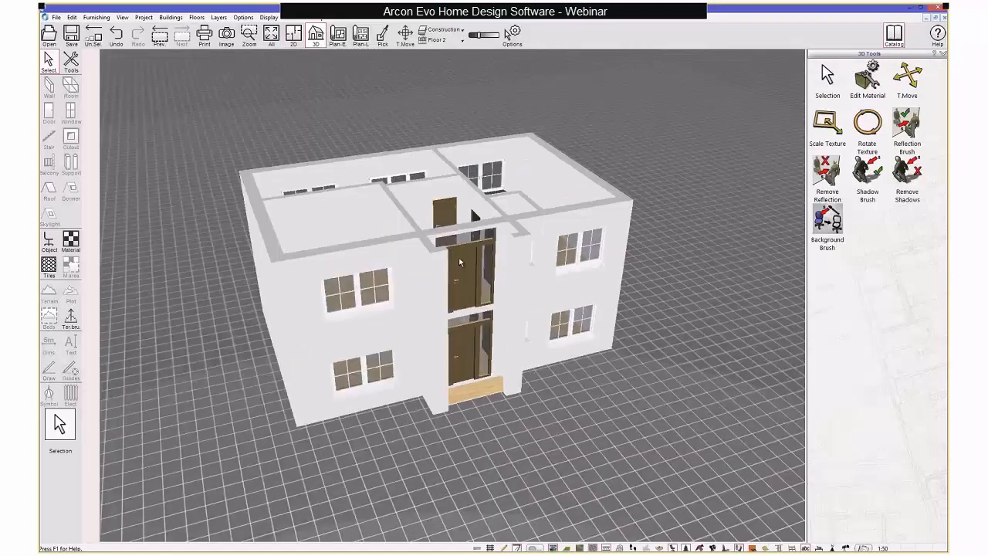
pyautogui.moveTo(460, 262); pyautogui.dragTo(300, 283)
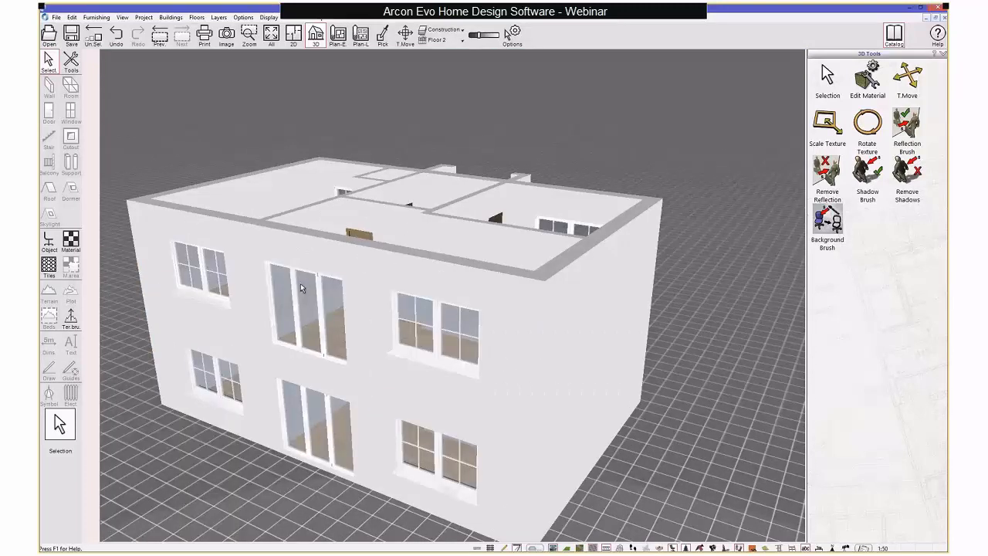
pyautogui.click(300, 283)
pyautogui.press('Delete')
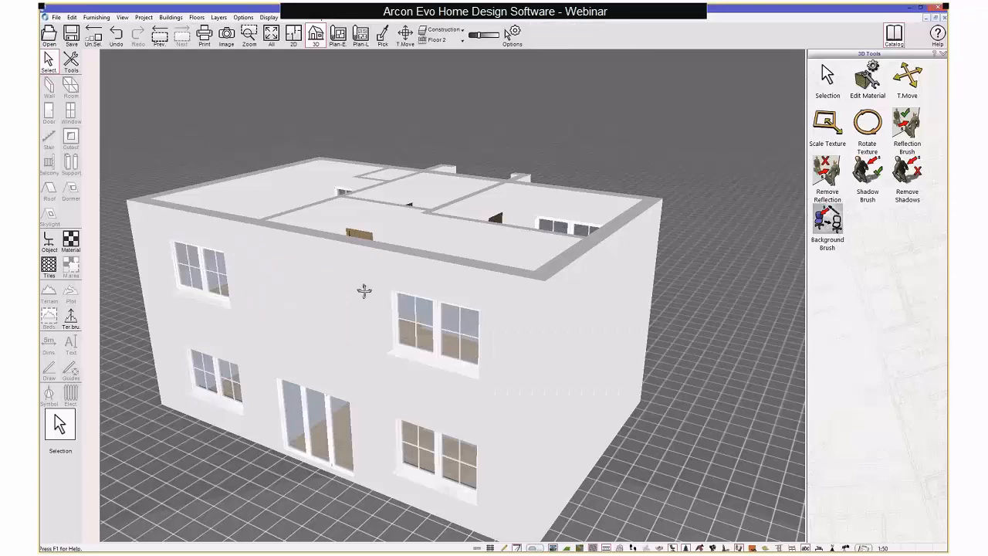
pyautogui.moveTo(365, 291); pyautogui.dragTo(419, 291)
pyautogui.moveTo(401, 331); pyautogui.dragTo(441, 223)
pyautogui.scroll(-3, 436, 285)
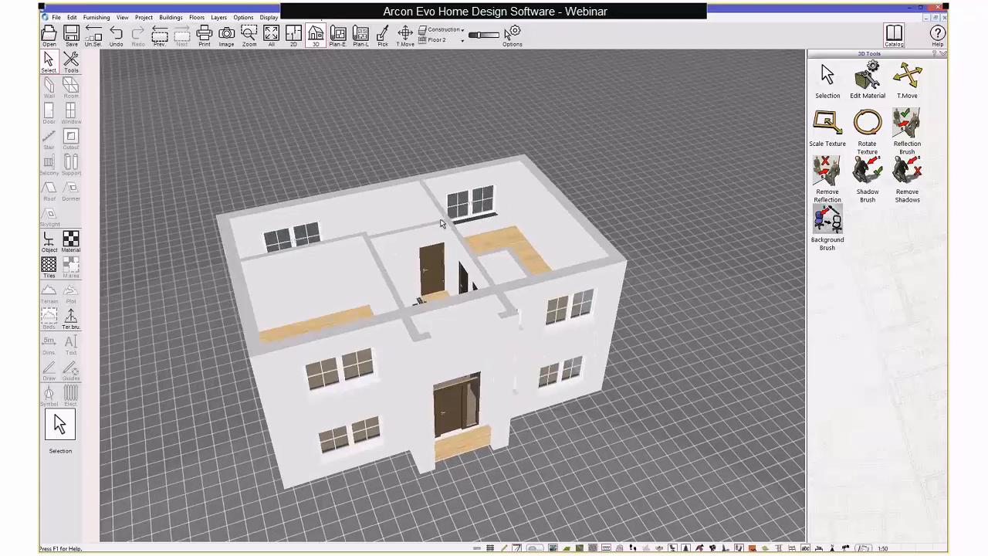
# Step: In the 2D plan of Floor 2, extend the short porch wall stub to the opposite porch wall with Wall Length, closing the porch front
pyautogui.click(295, 38)
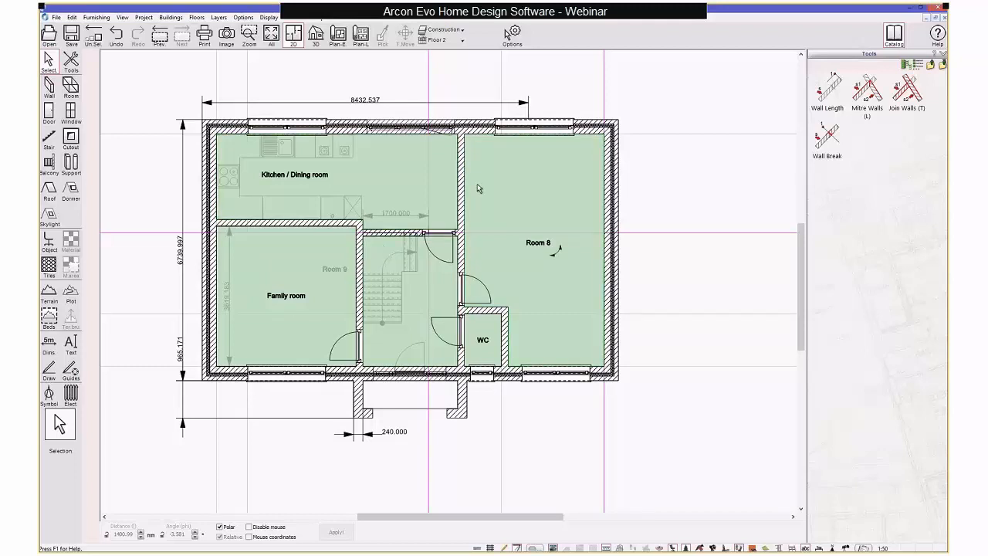
pyautogui.moveTo(455, 298); pyautogui.dragTo(463, 290, button='middle')
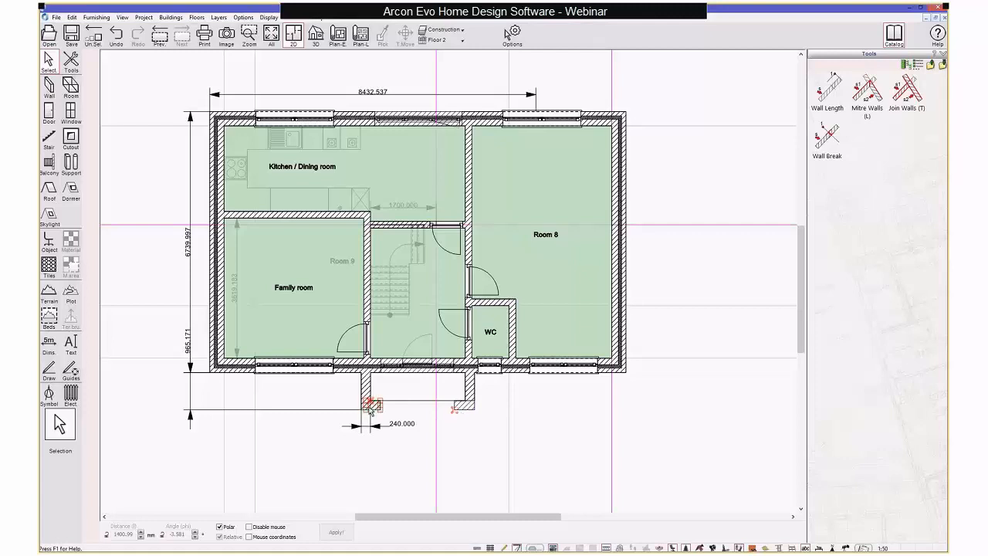
pyautogui.click(827, 92)
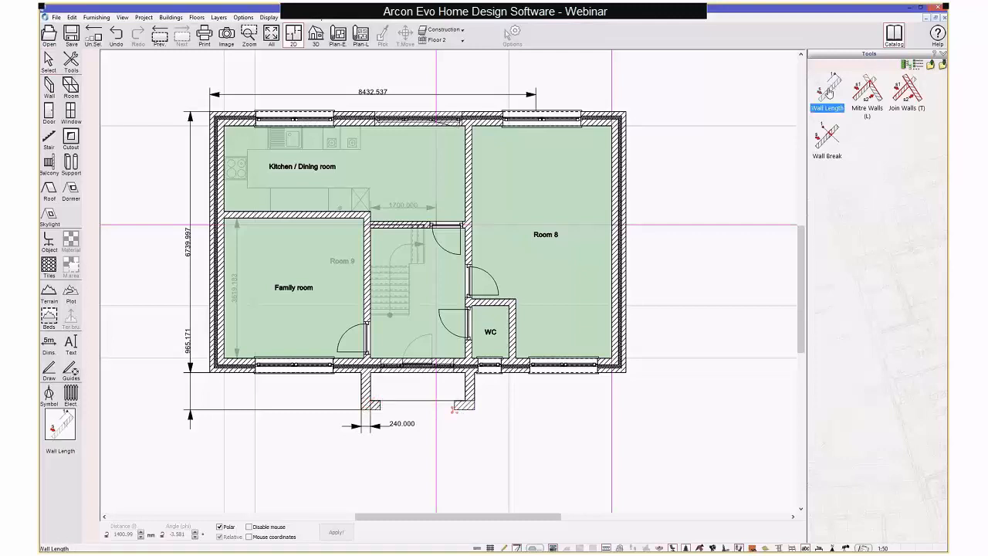
pyautogui.click(380, 408)
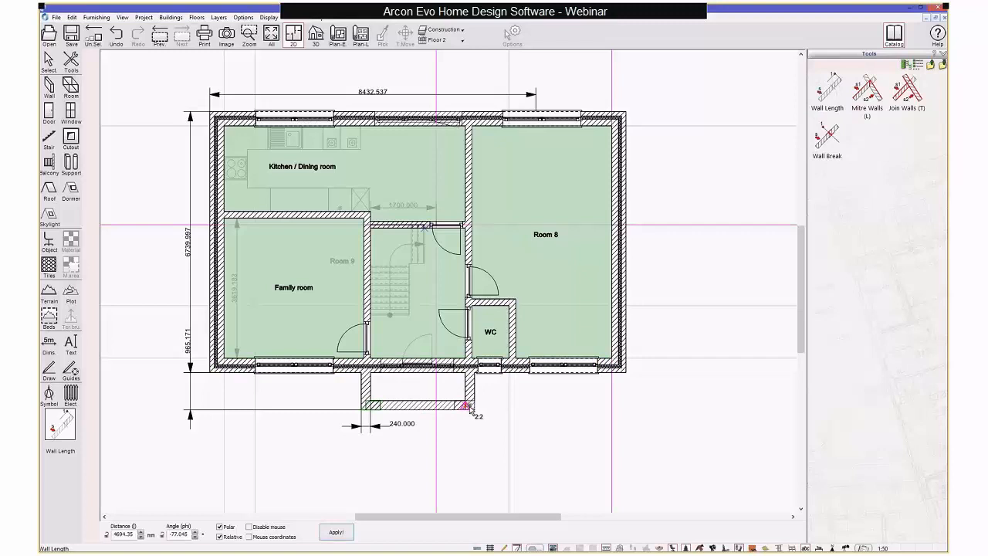
pyautogui.click(469, 407)
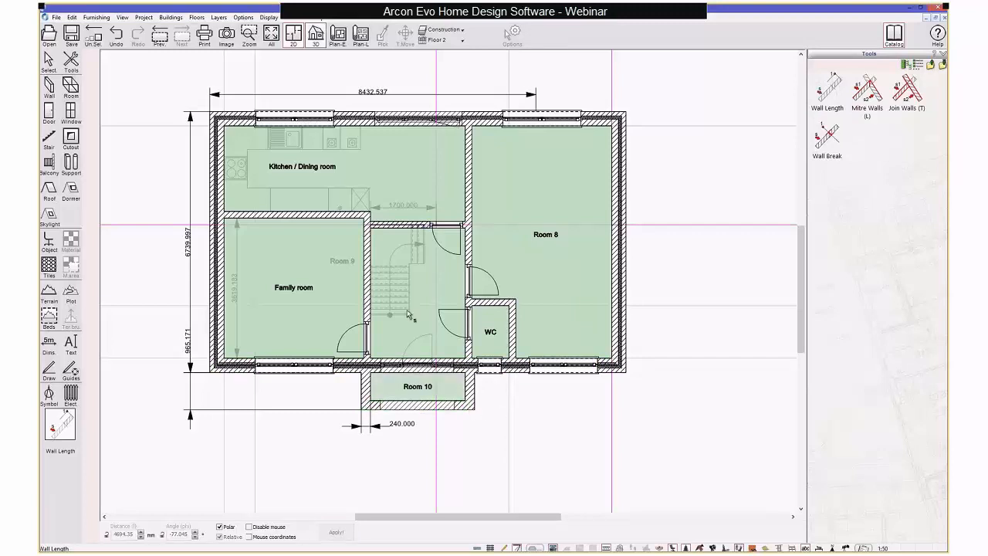
# Step: Show only the active upper floor in the 2D plan, hiding the ground-floor underlay and dimensions
pyautogui.moveTo(407, 374); pyautogui.dragTo(409, 371, button='middle')
pyautogui.scroll(2, 407, 374)
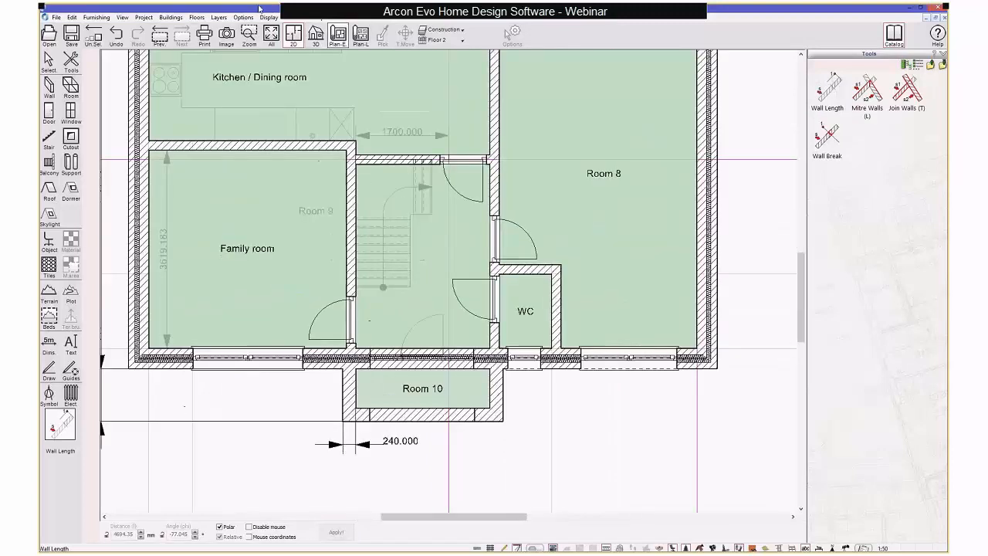
pyautogui.click(196, 17)
pyautogui.click(225, 132)
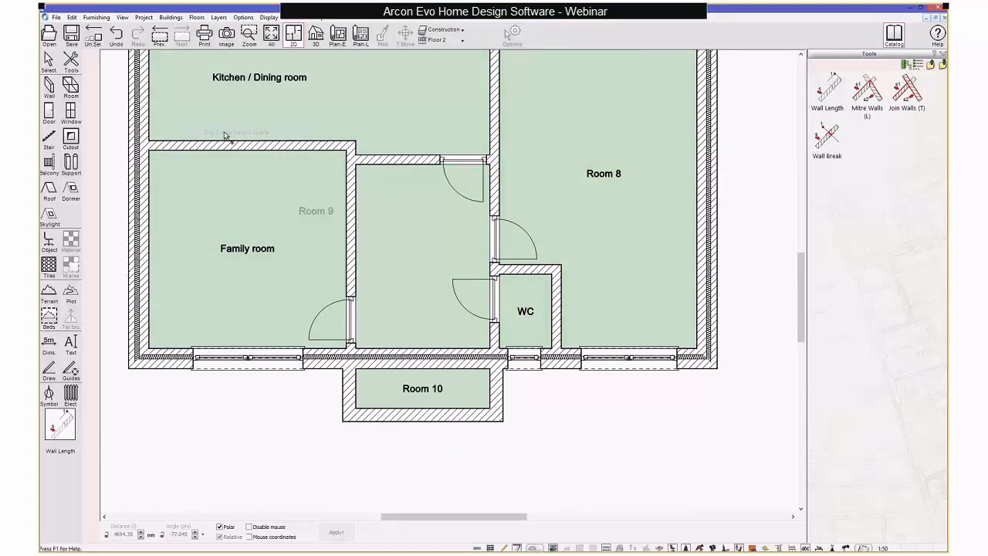
pyautogui.moveTo(412, 289); pyautogui.dragTo(422, 318, button='middle')
pyautogui.scroll(-3, 423, 318)
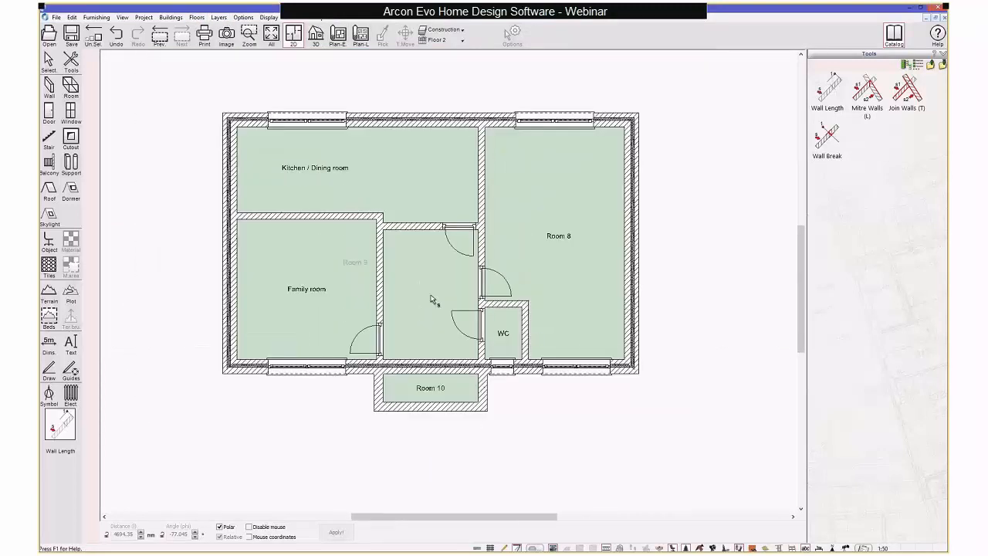
pyautogui.scroll(1, 429, 339)
pyautogui.moveTo(430, 338); pyautogui.dragTo(436, 351, button='middle')
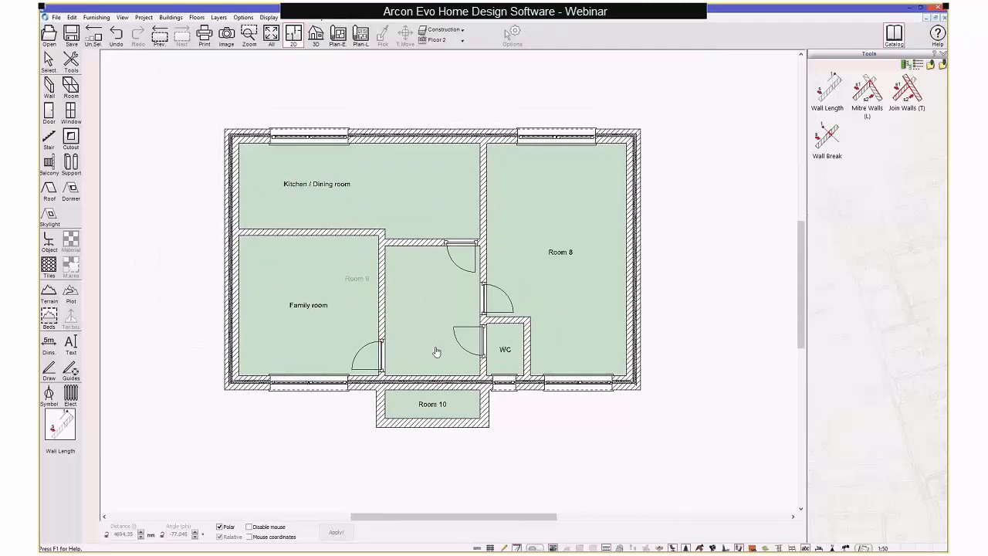
pyautogui.scroll(2, 440, 394)
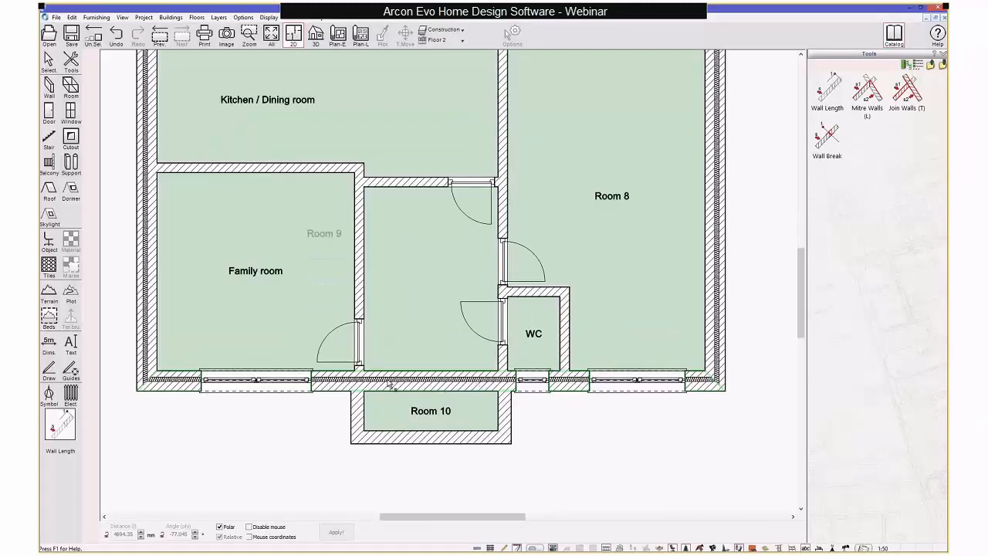
# Step: Place a rectangular arch-topped modular opening in the front wall between the hall and the porch room
pyautogui.click(71, 113)
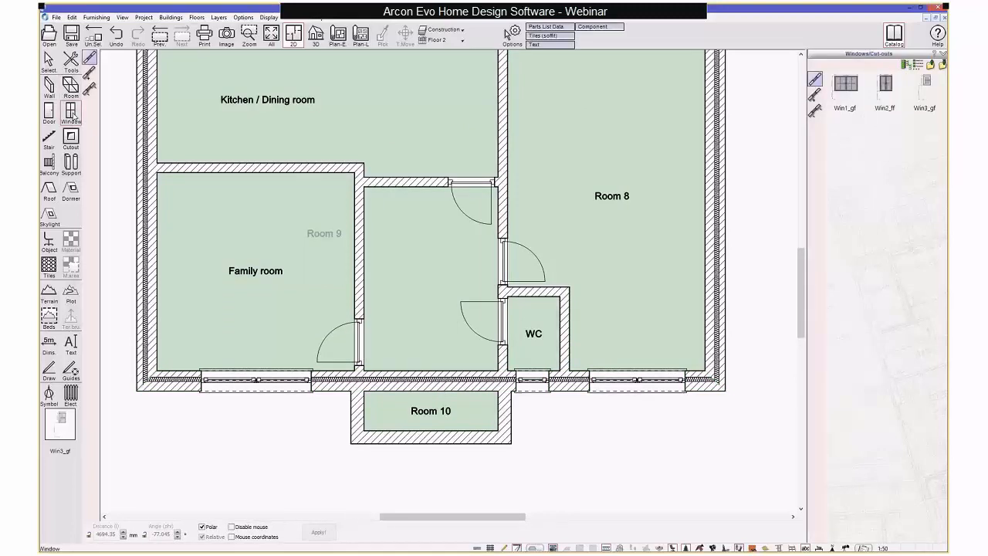
pyautogui.click(932, 66)
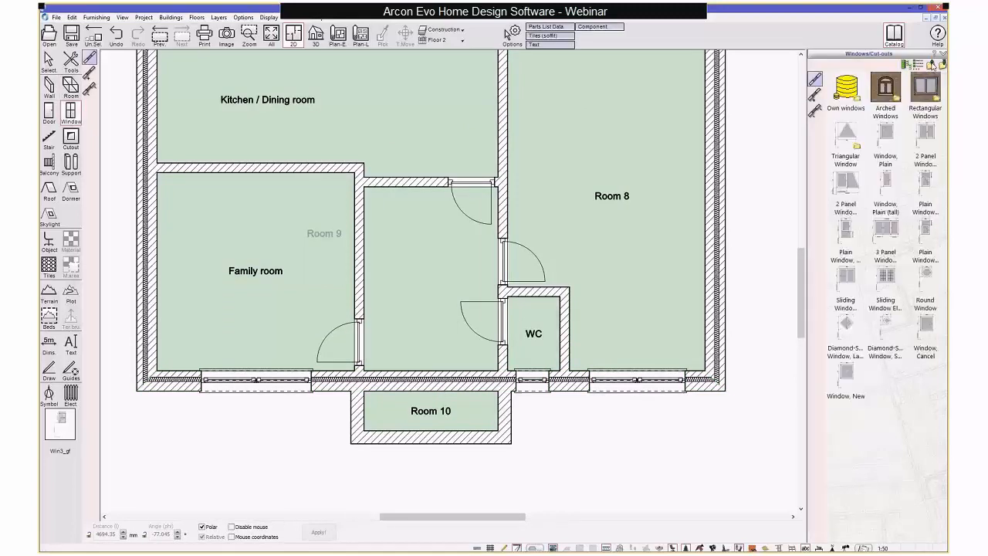
pyautogui.click(932, 66)
pyautogui.doubleClick(888, 88)
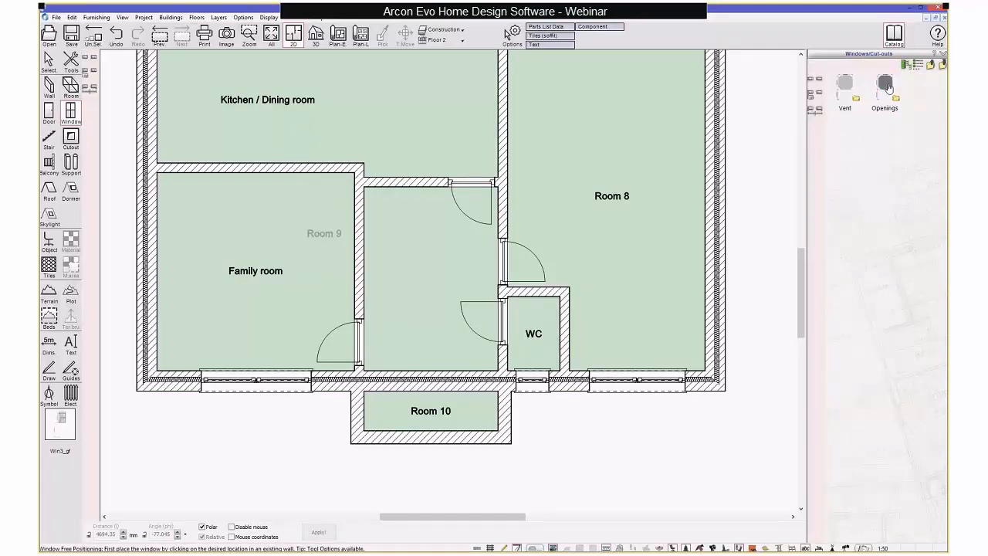
pyautogui.click(890, 88)
pyautogui.doubleClick(890, 87)
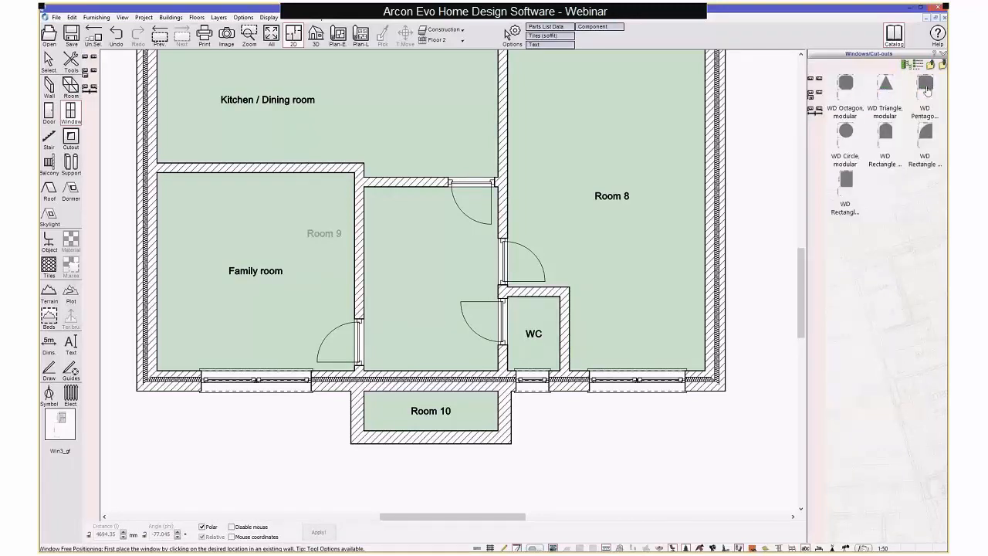
pyautogui.click(885, 132)
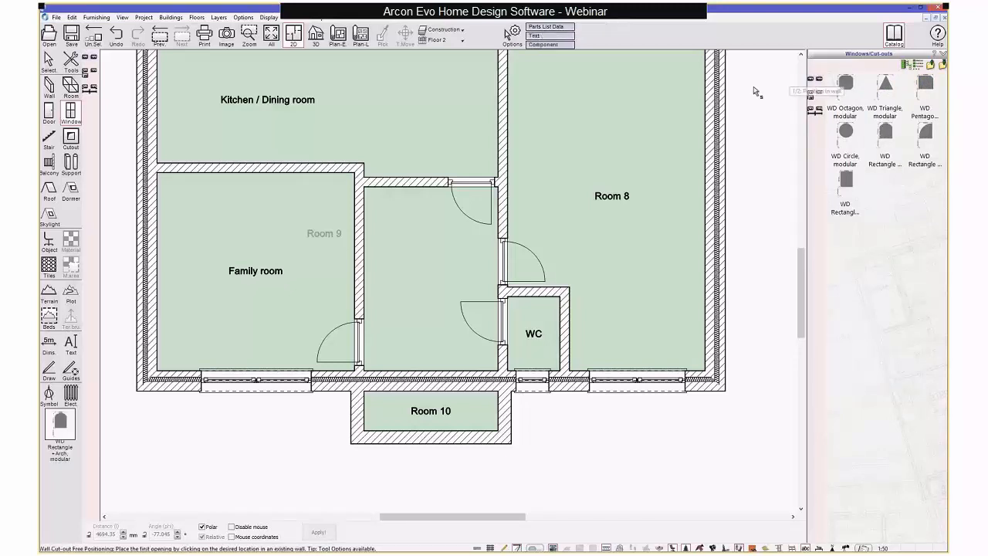
pyautogui.click(436, 386)
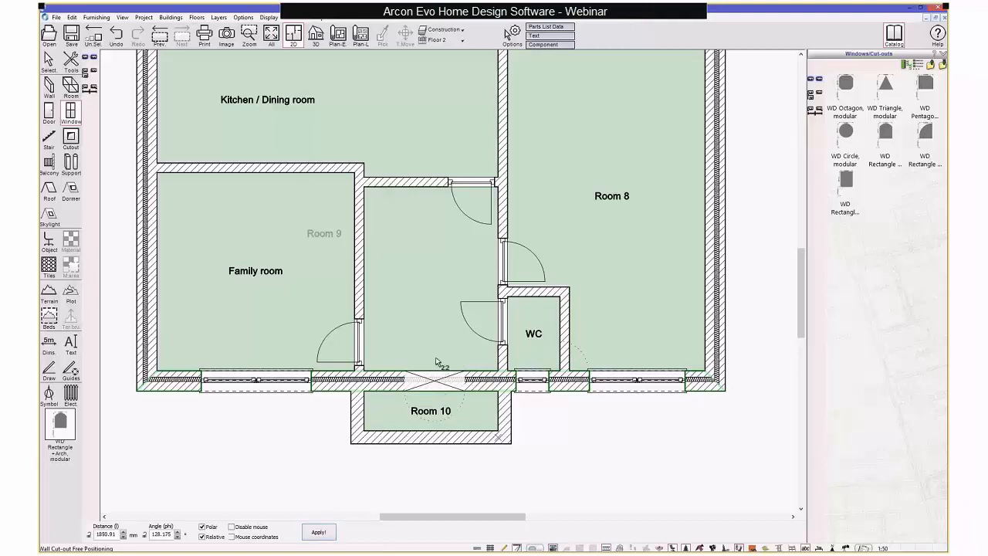
pyautogui.click(436, 356)
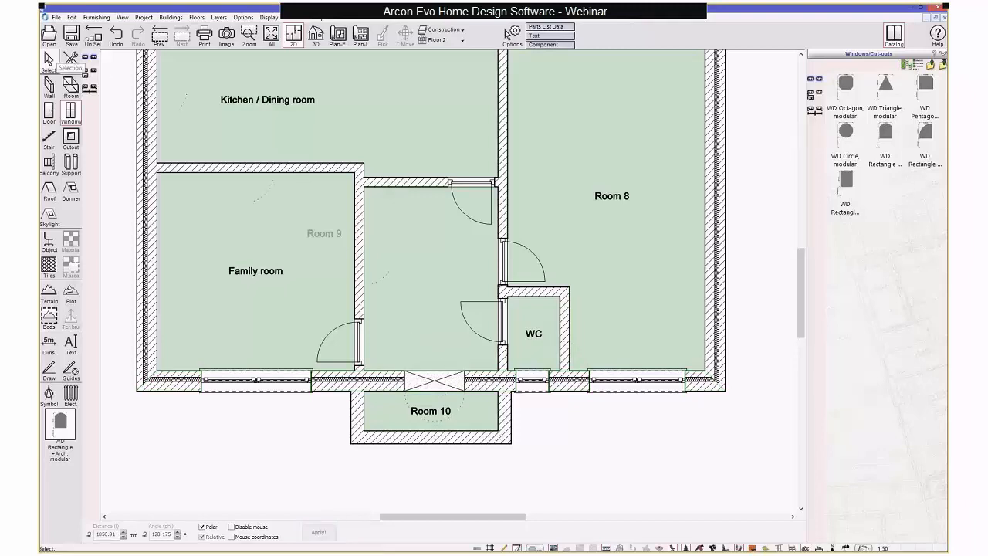
# Step: Open the component settings of the new arched opening and try to set its sill height to 0 mm
pyautogui.click(48, 60)
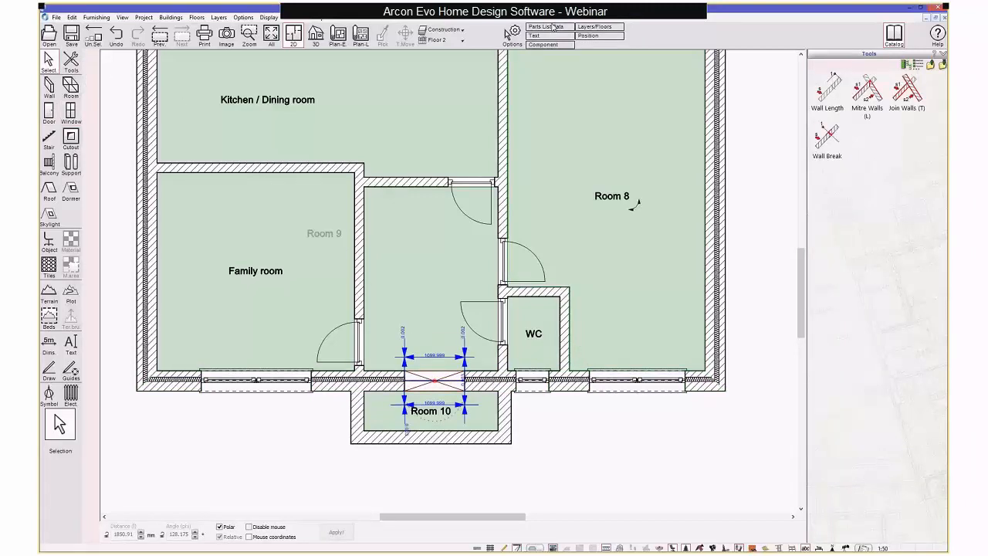
pyautogui.click(542, 45)
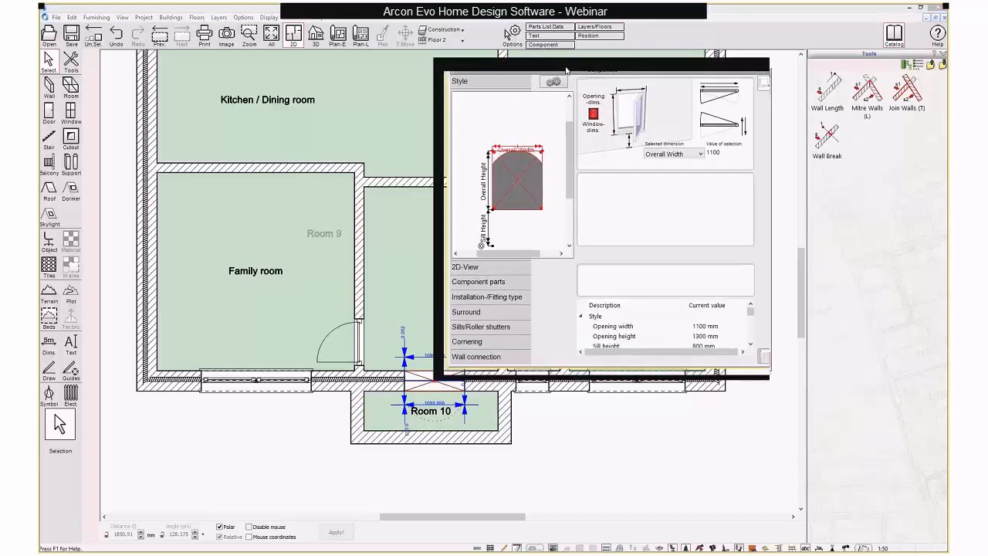
pyautogui.click(487, 231)
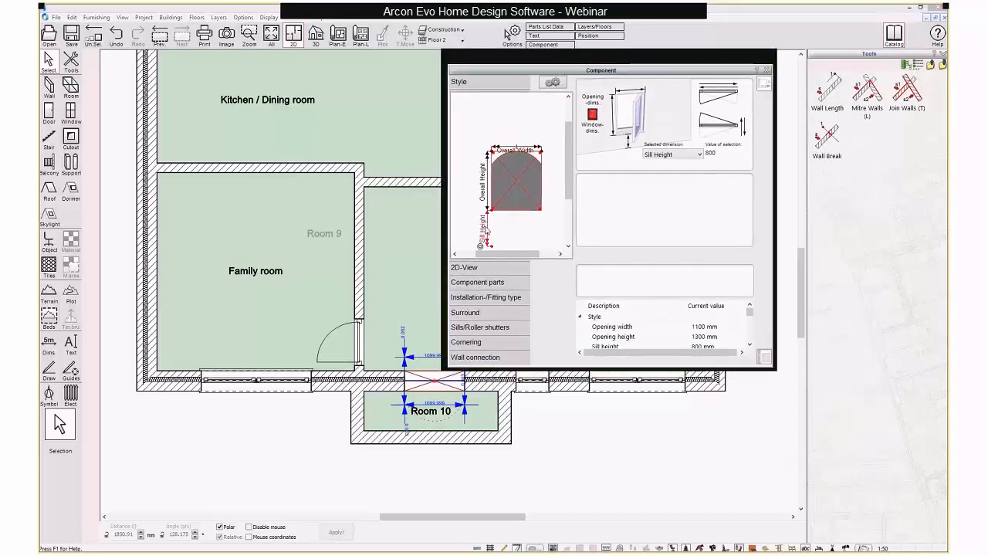
pyautogui.click(708, 154)
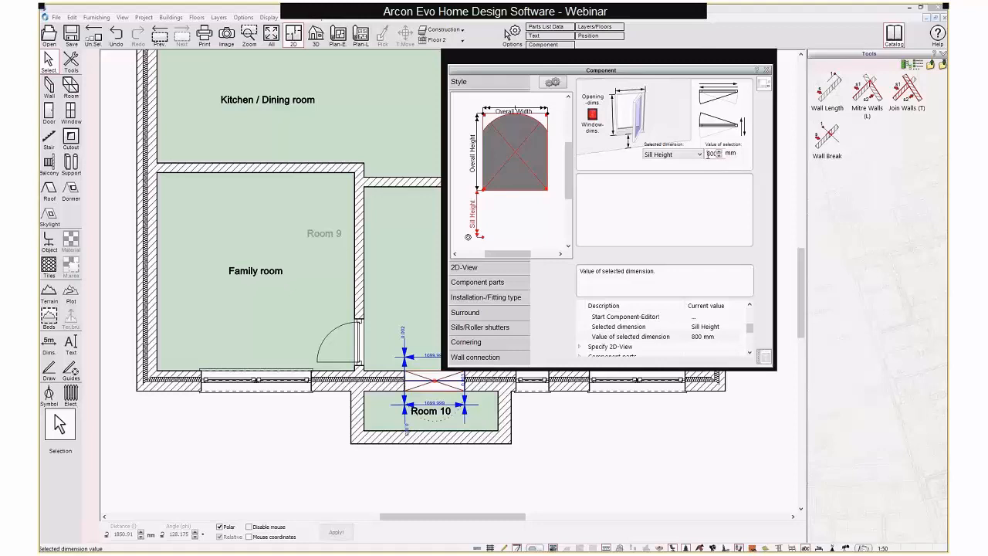
pyautogui.doubleClick(709, 154)
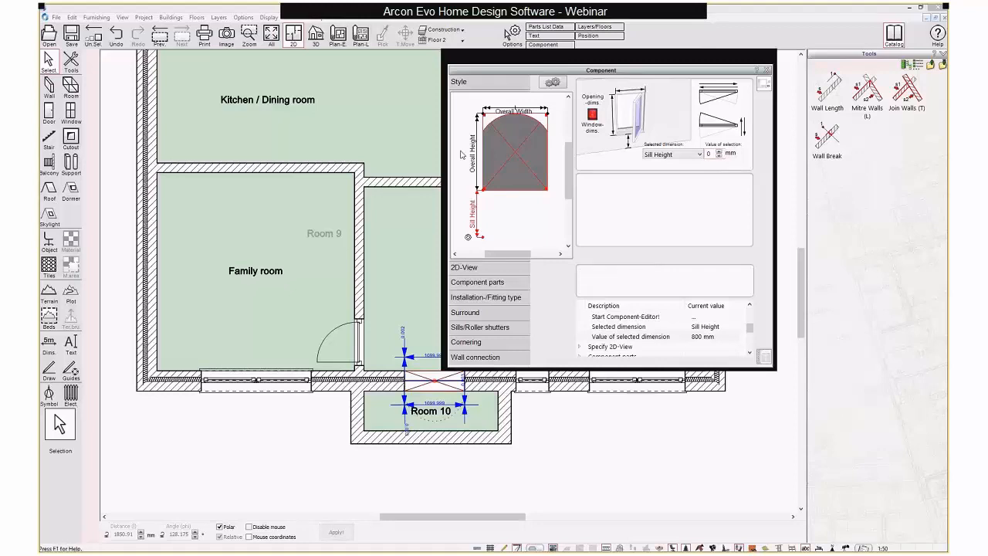
# Step: Set the overall width of the arched opening between the hall and the porch room to 2200 mm
pyautogui.click(476, 151)
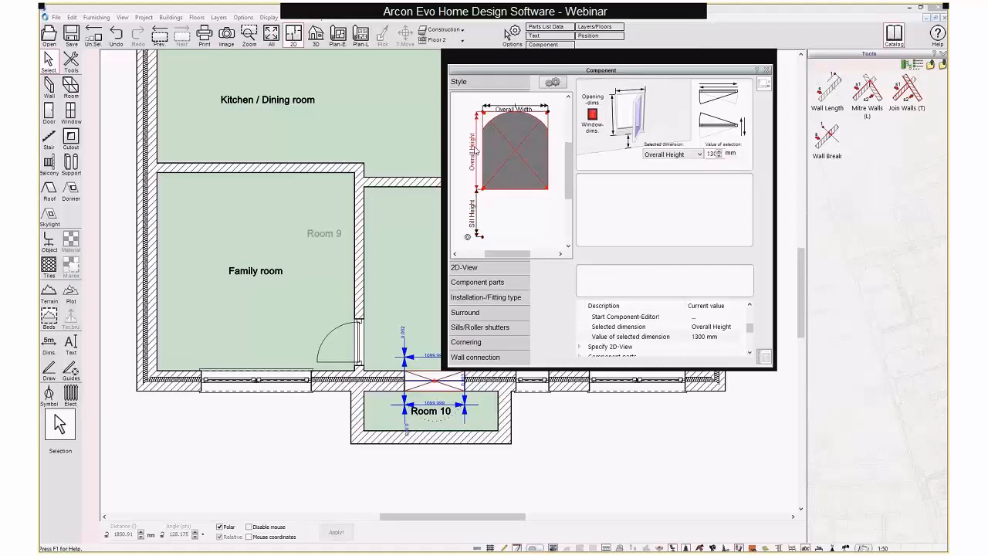
pyautogui.click(525, 111)
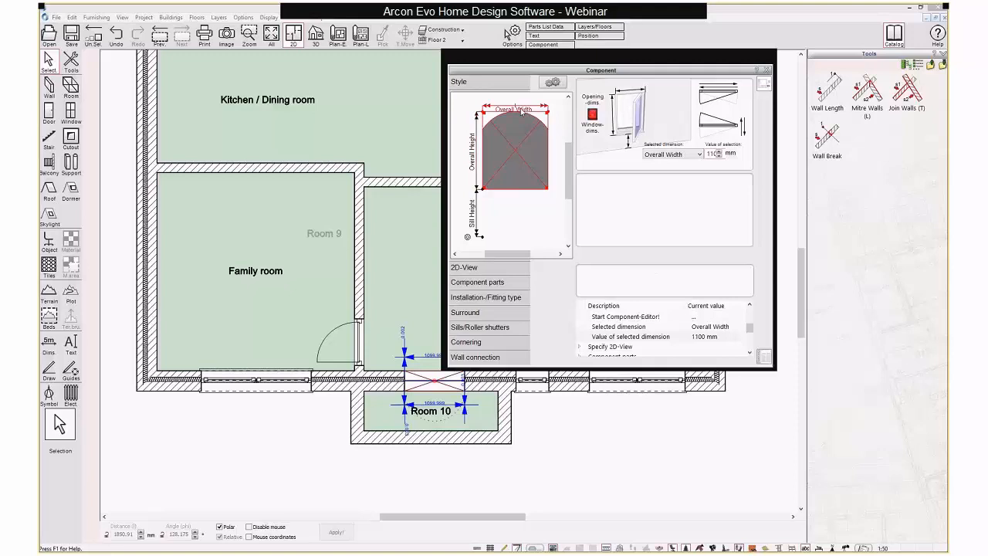
pyautogui.doubleClick(711, 154)
pyautogui.write('20')
pyautogui.press('BackSpace')
pyautogui.press('BackSpace')
pyautogui.write('22')
pyautogui.write('00')
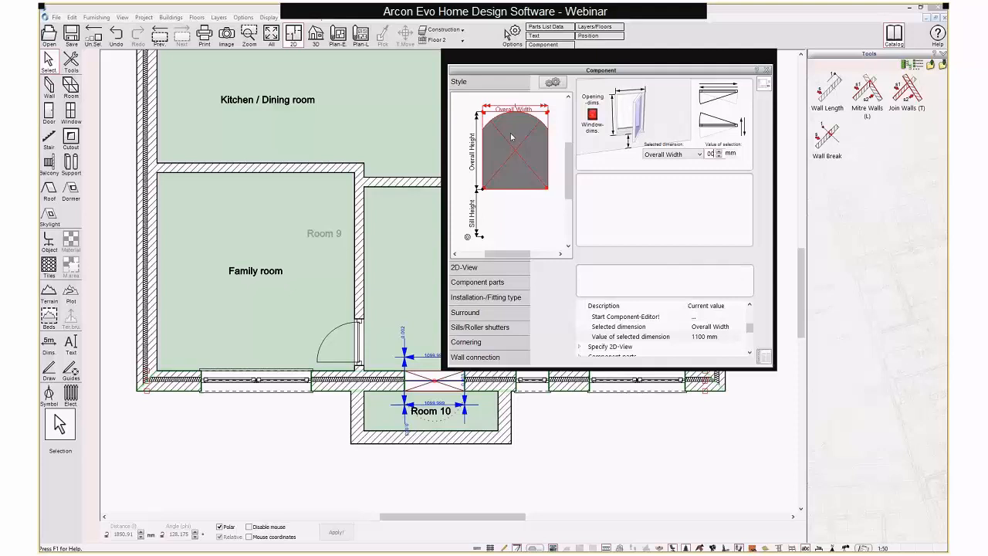
pyautogui.click(423, 388)
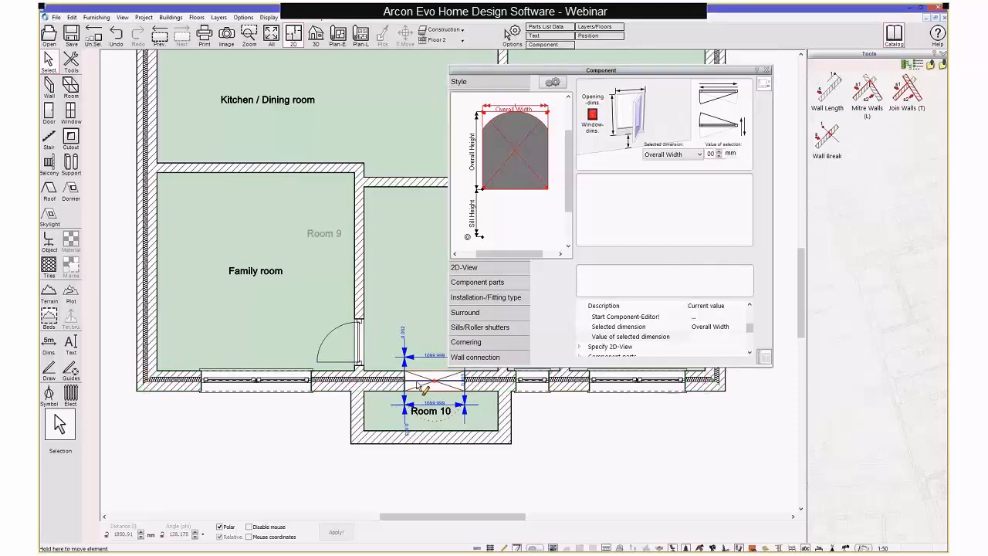
pyautogui.click(493, 388)
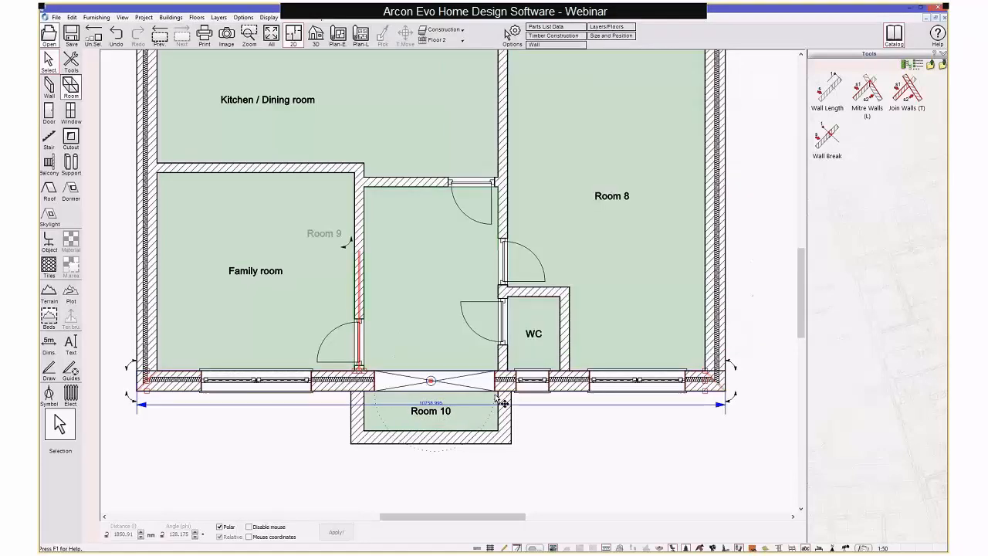
pyautogui.click(450, 382)
pyautogui.click(451, 384)
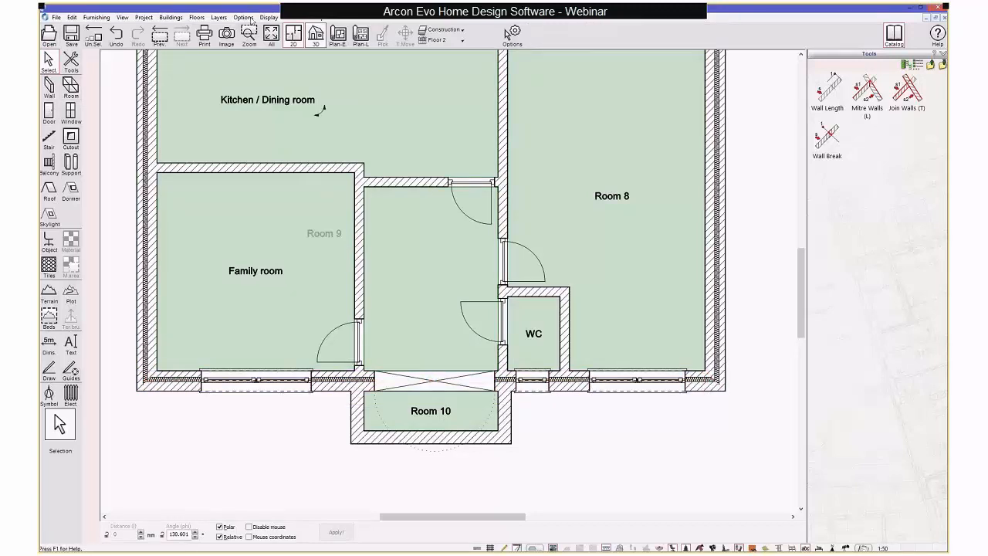
# Step: In the 3D view, set the arched opening's height above the floor to 0 mm
pyautogui.click(314, 39)
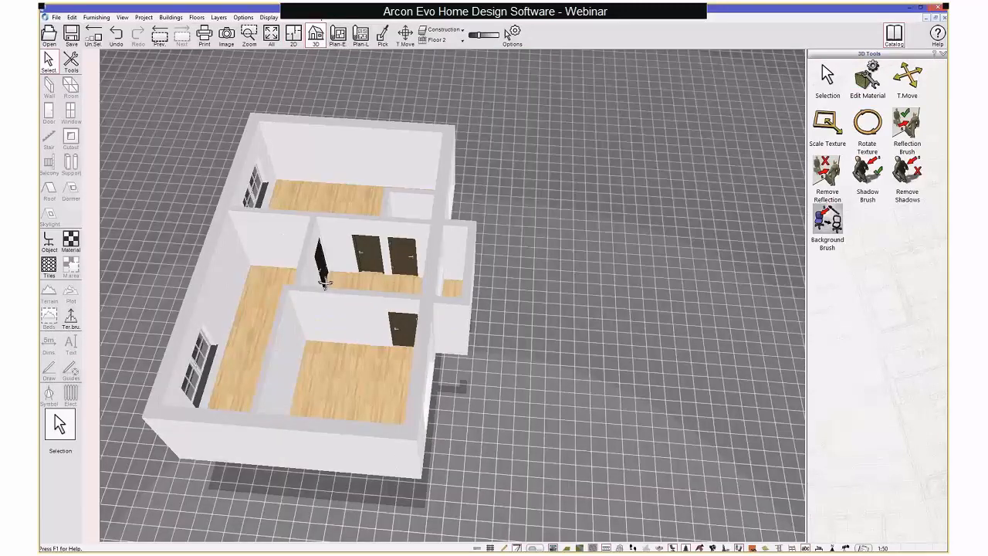
pyautogui.moveTo(325, 283); pyautogui.dragTo(350, 299, button='middle')
pyautogui.click(334, 318)
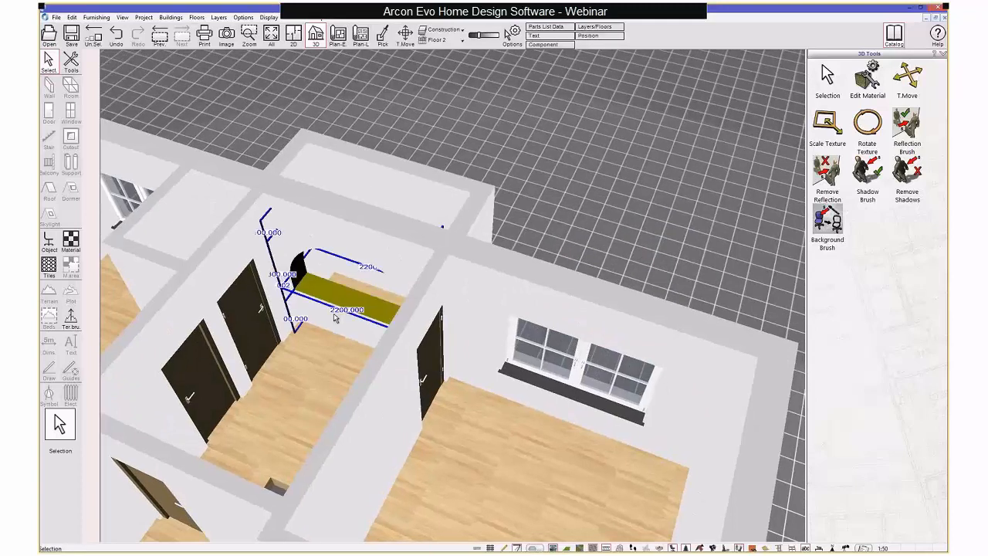
pyautogui.click(294, 318)
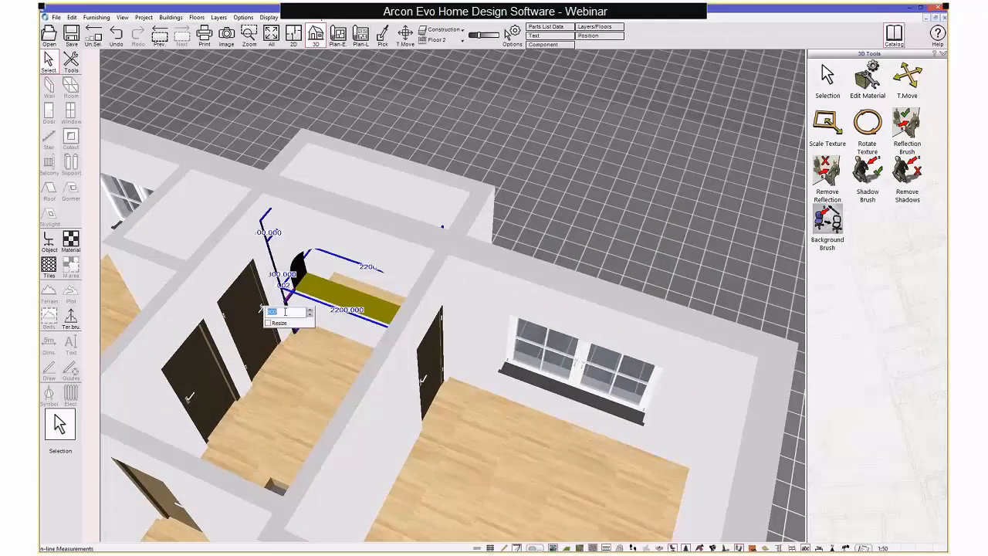
pyautogui.write('0')
pyautogui.press('Return')
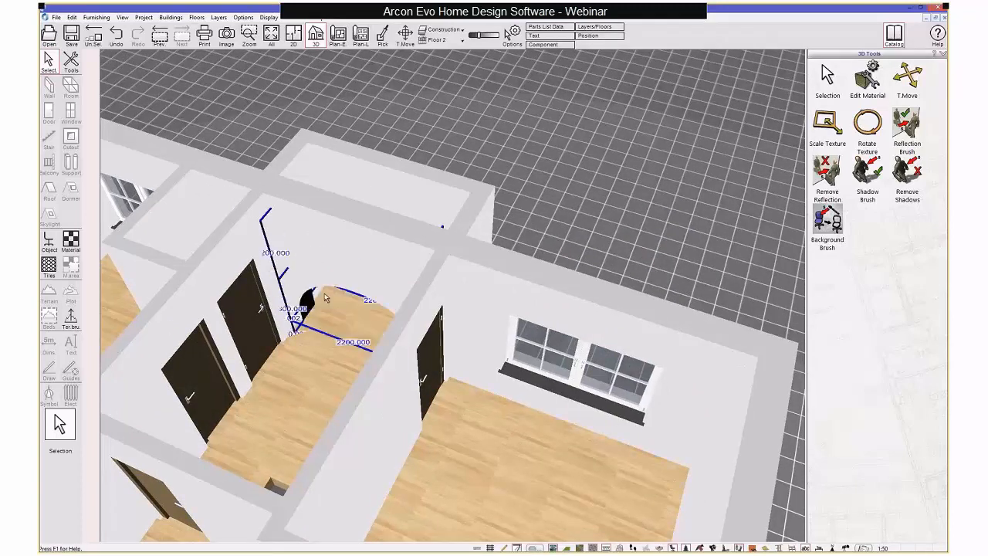
# Step: Raise the overall height of the arched opening to the porch room to 2200 mm in the 3D view
pyautogui.click(324, 310)
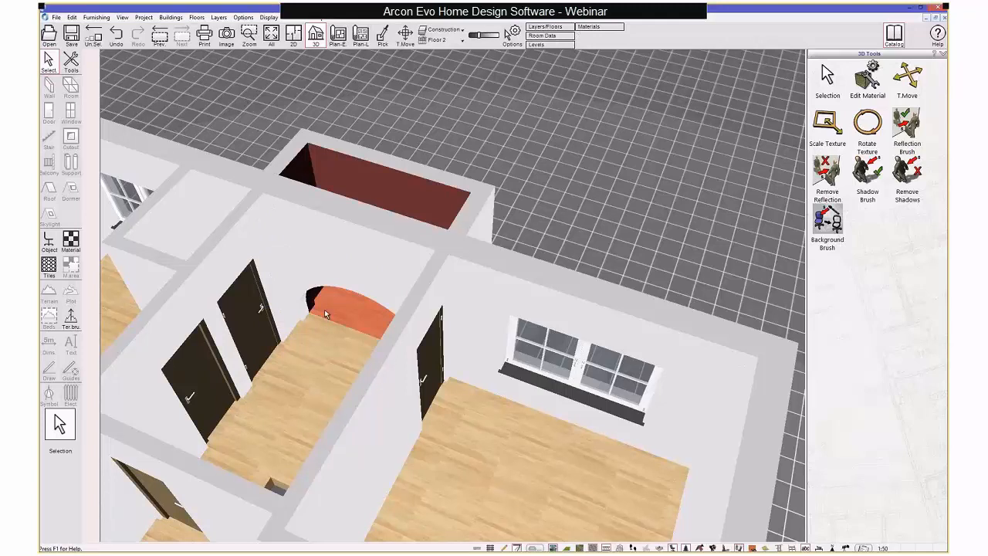
pyautogui.moveTo(324, 310); pyautogui.dragTo(344, 302, button='middle')
pyautogui.click(306, 315)
pyautogui.scroll(5, 337, 302)
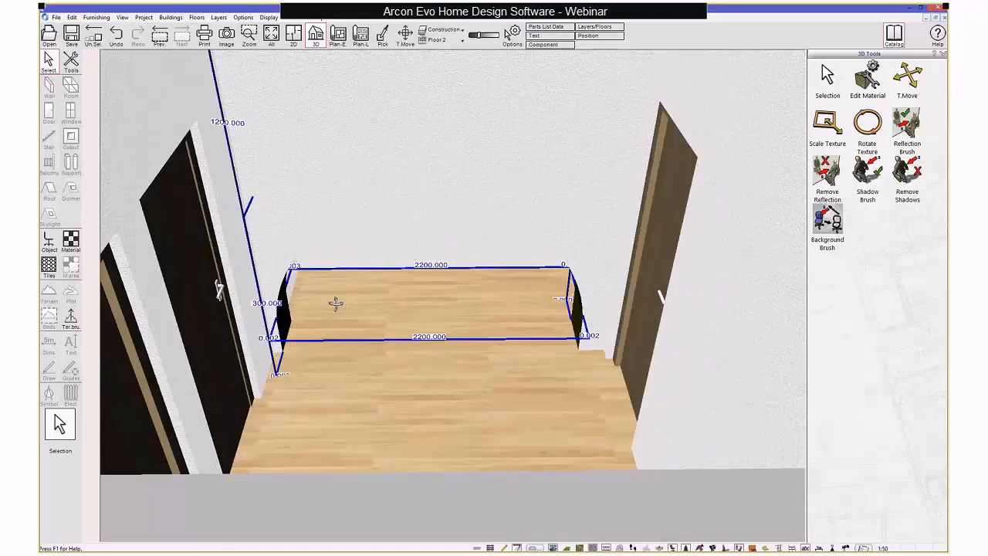
pyautogui.click(264, 305)
pyautogui.write('1300')
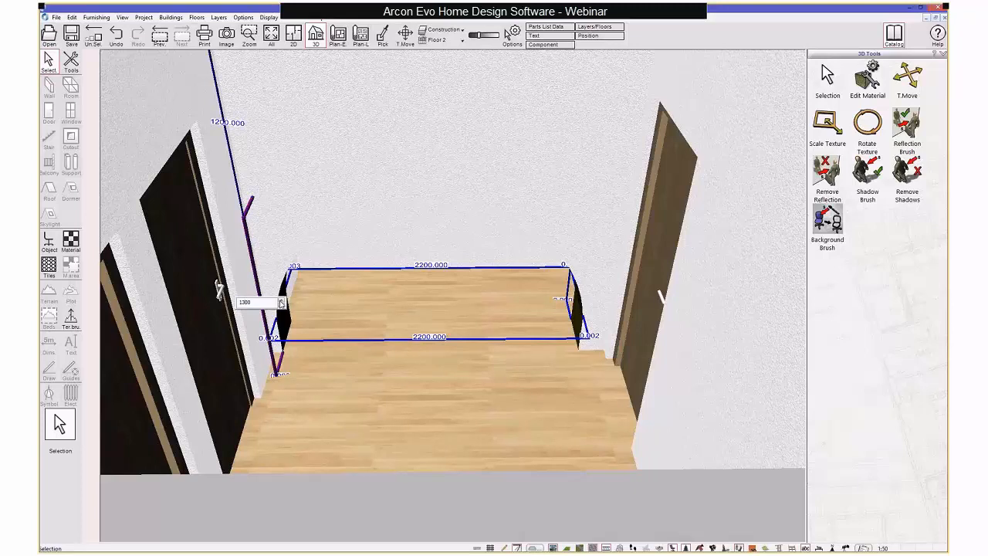
pyautogui.click(281, 300)
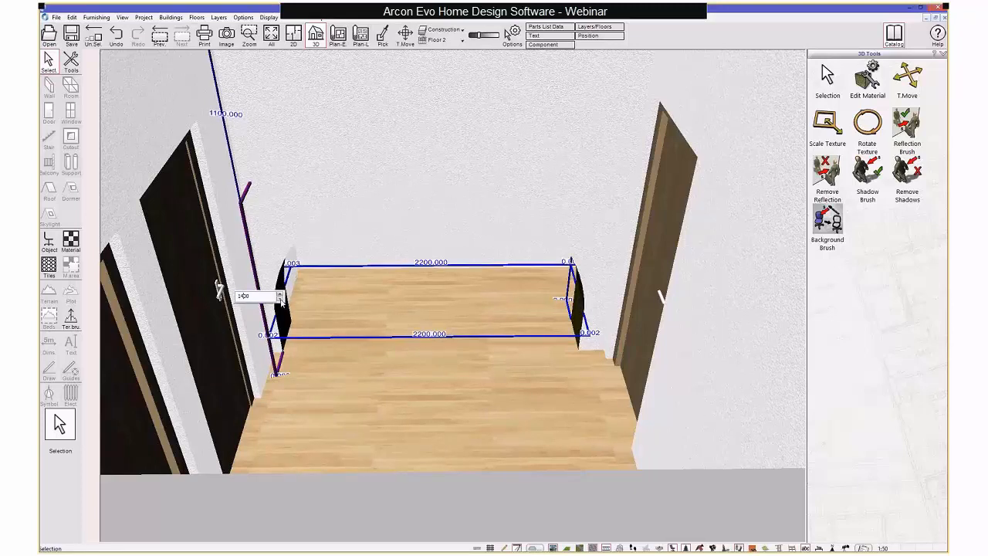
pyautogui.click(280, 300)
pyautogui.click(278, 277)
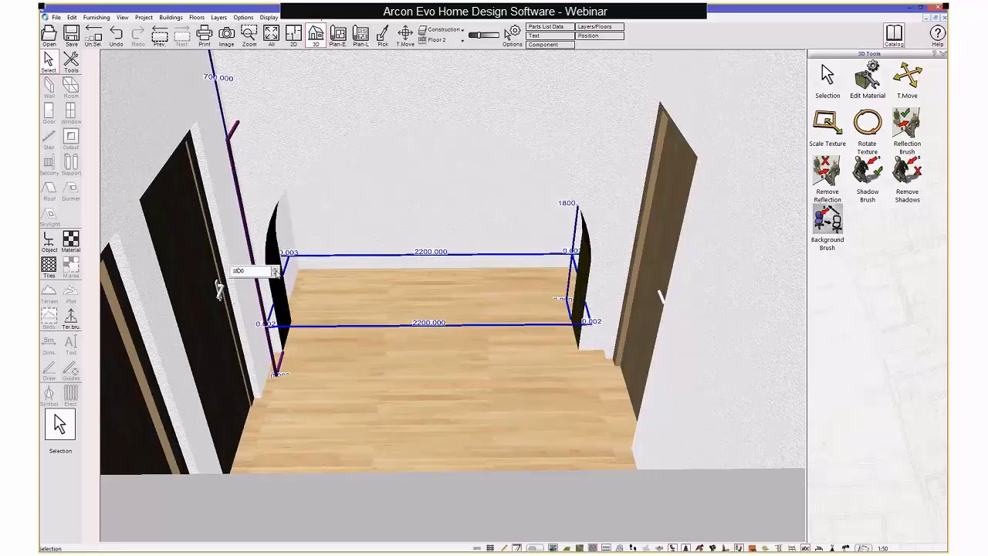
pyautogui.click(274, 269)
pyautogui.click(273, 263)
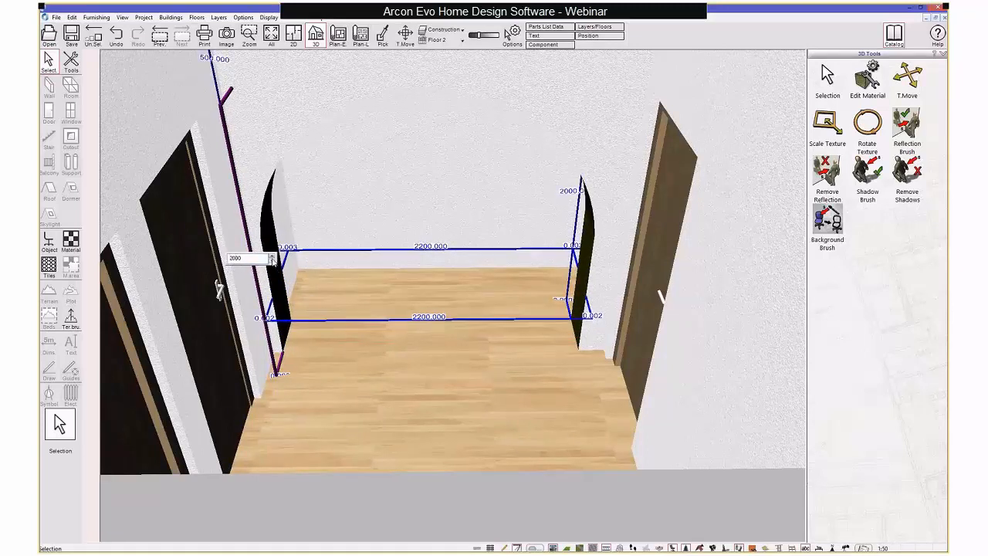
pyautogui.click(271, 255)
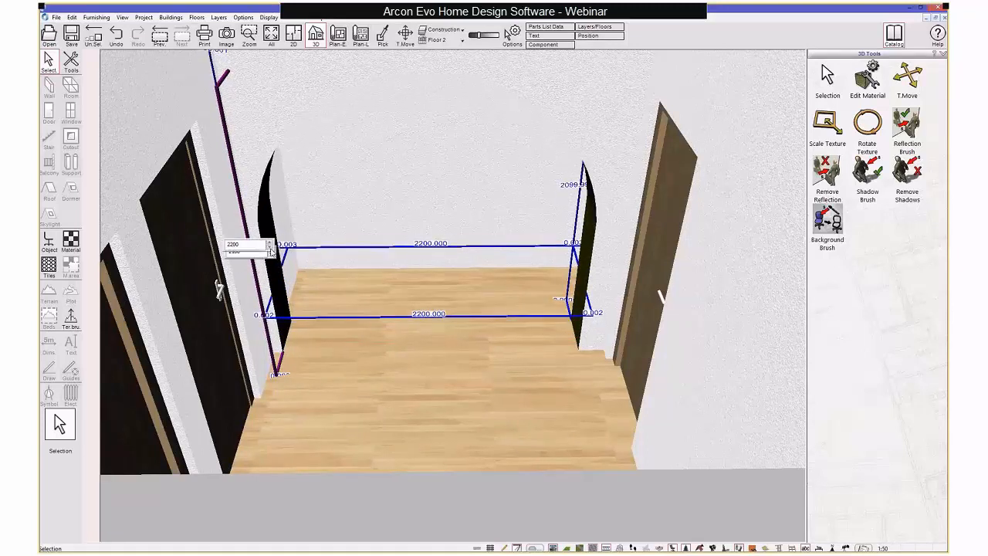
pyautogui.click(270, 247)
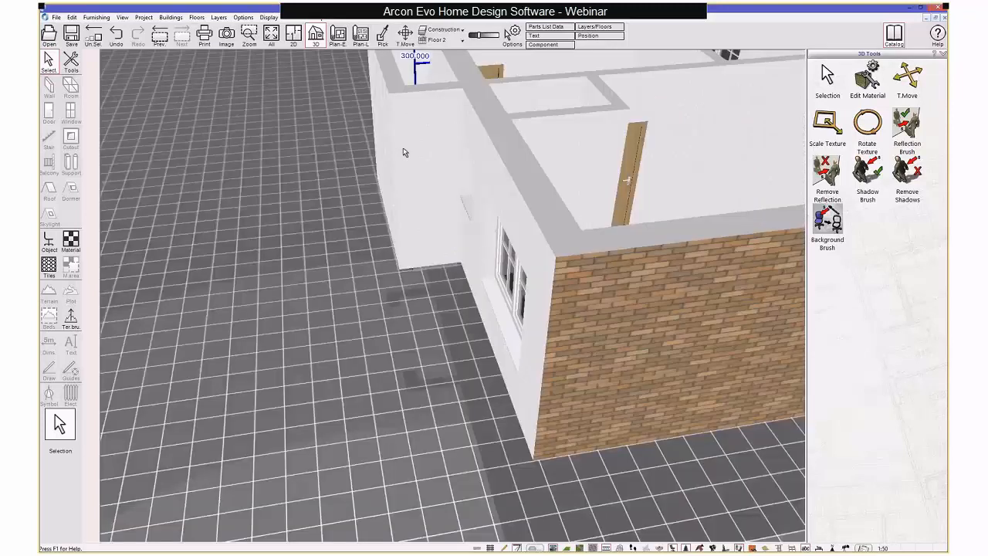
# Step: In the 2D plan, place the Win2_ff window midway between the inner corners of the porch room's front wall
pyautogui.moveTo(403, 148); pyautogui.dragTo(427, 196, button='middle')
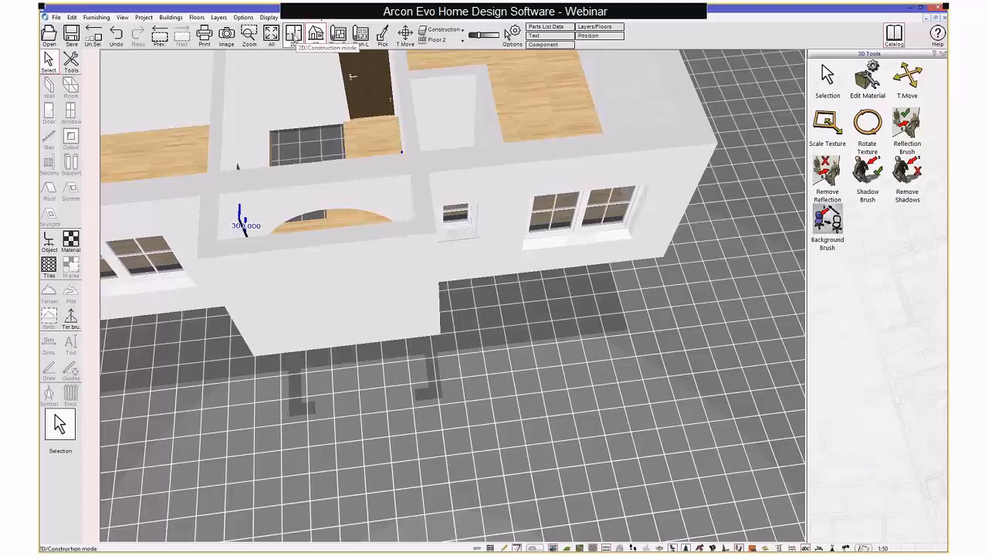
pyautogui.click(294, 35)
pyautogui.moveTo(454, 318); pyautogui.dragTo(420, 267, button='middle')
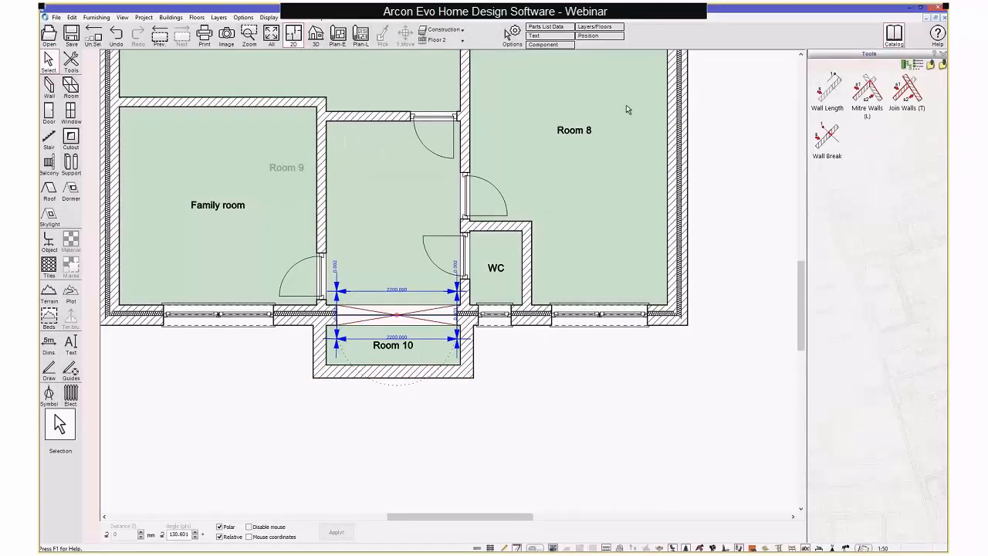
pyautogui.click(70, 111)
pyautogui.click(932, 67)
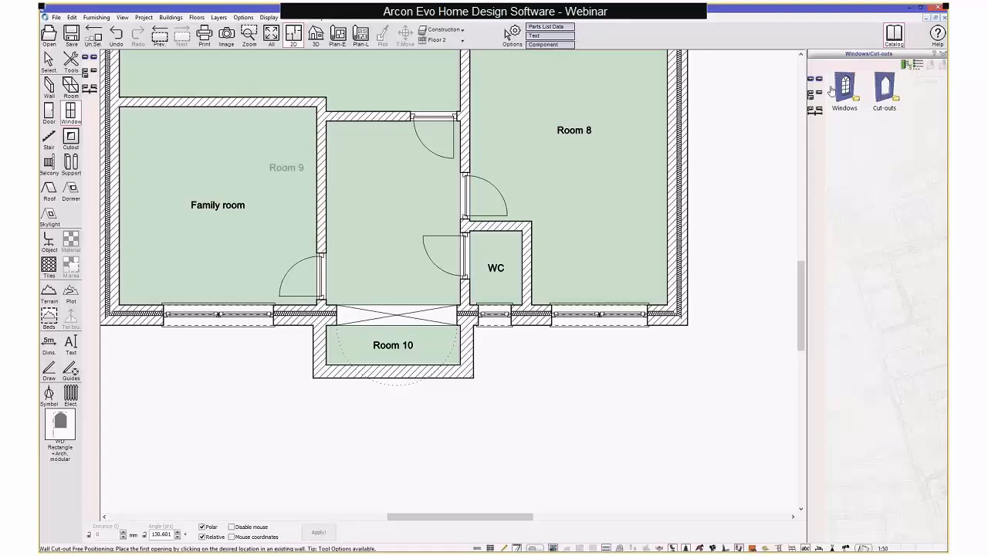
pyautogui.doubleClick(844, 90)
pyautogui.doubleClick(844, 90)
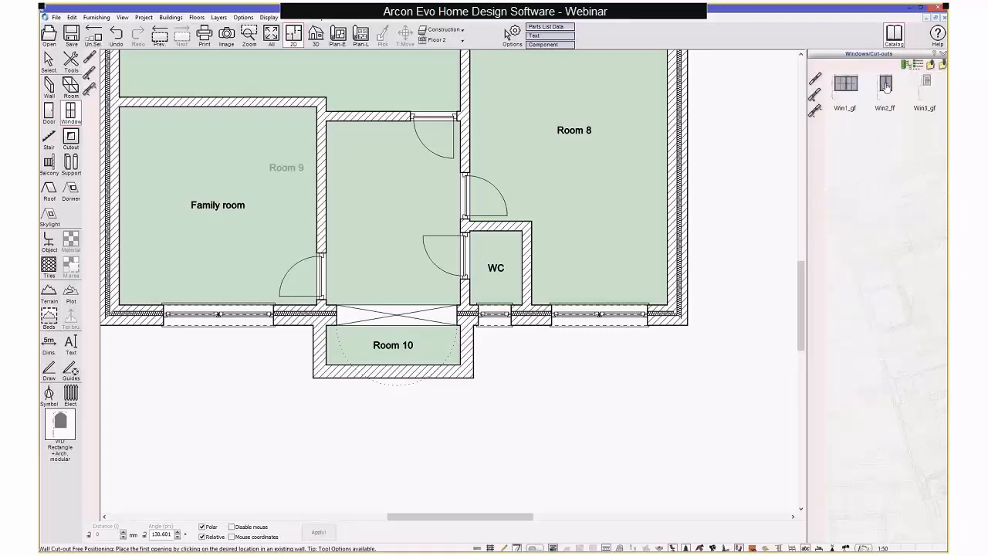
pyautogui.click(882, 88)
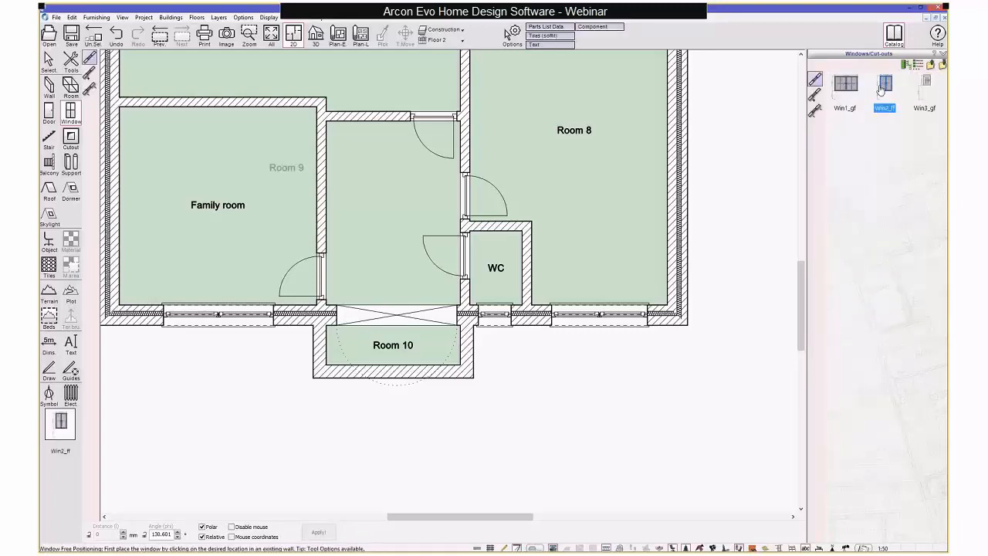
pyautogui.click(814, 110)
pyautogui.click(461, 363)
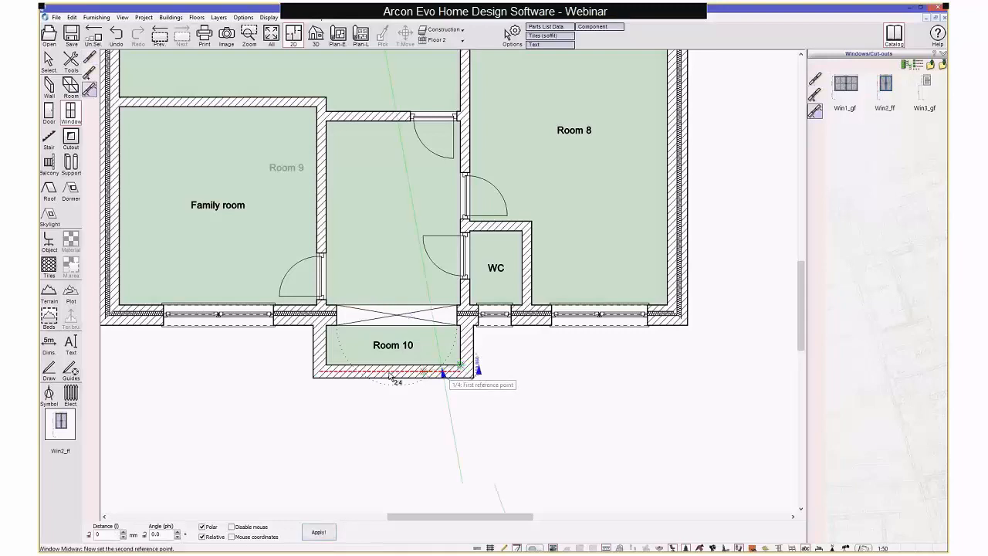
pyautogui.click(331, 367)
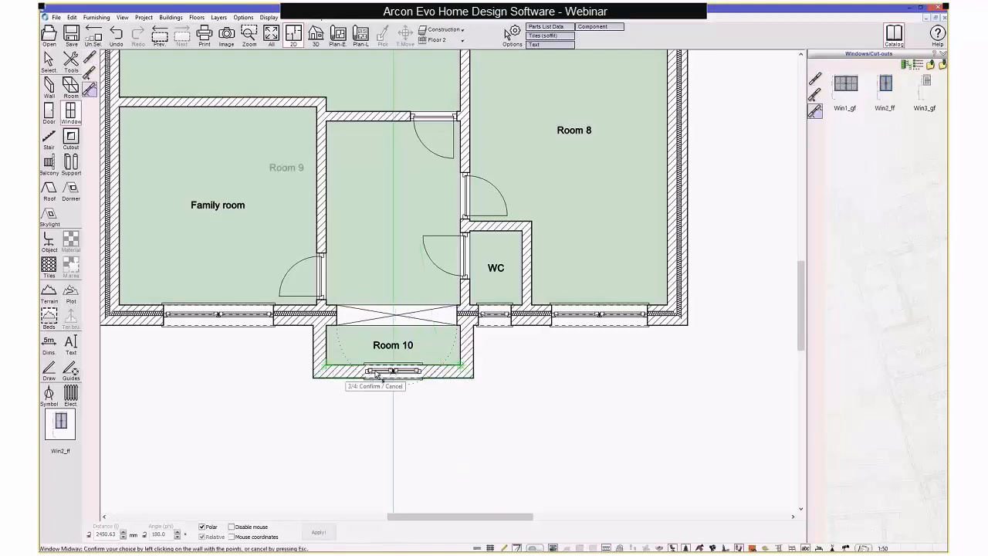
pyautogui.click(375, 372)
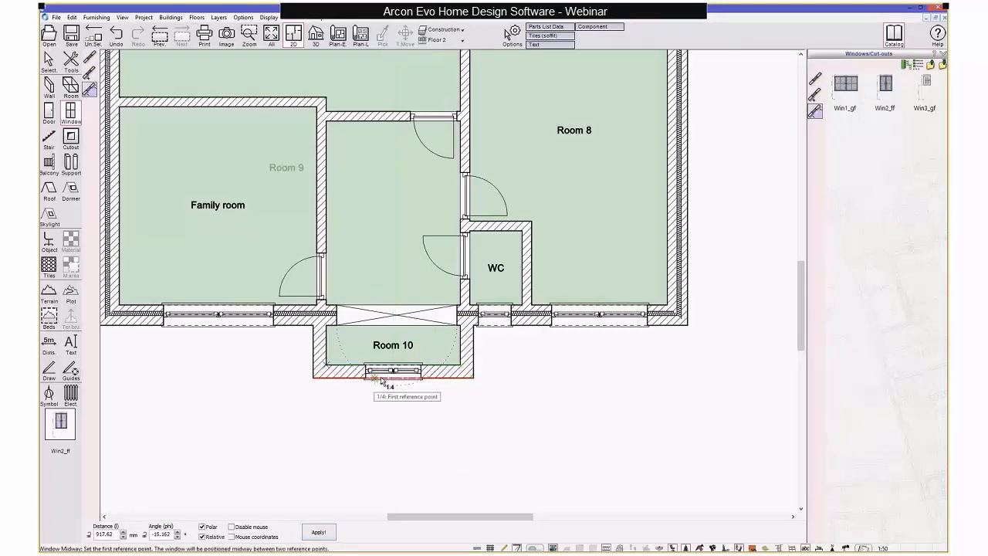
pyautogui.moveTo(390, 267); pyautogui.dragTo(401, 295, button='middle')
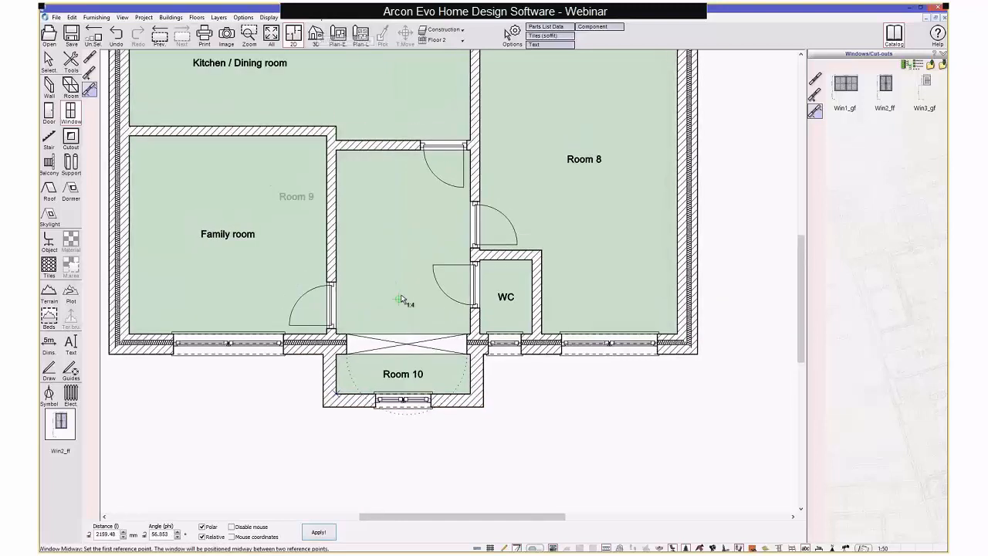
# Step: Show all floors together in the 3D view and examine the front of the house with the new porch room window
pyautogui.click(315, 35)
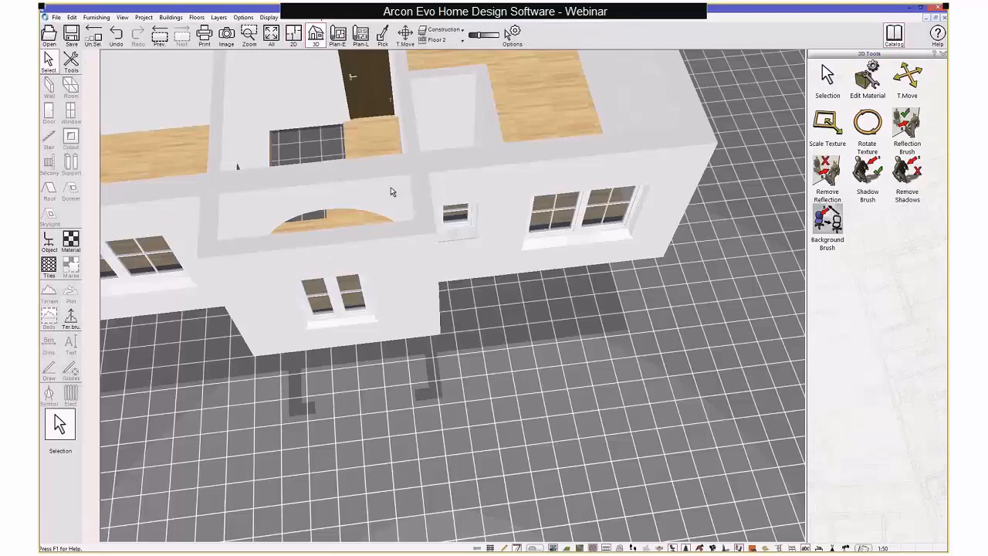
pyautogui.scroll(-4, 391, 188)
pyautogui.moveTo(390, 188); pyautogui.dragTo(403, 264, button='middle')
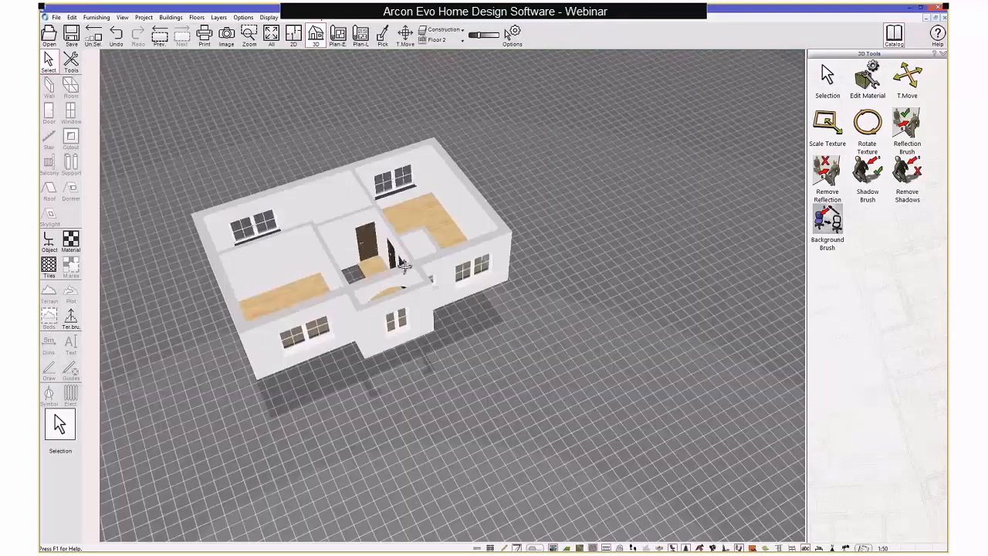
pyautogui.click(197, 17)
pyautogui.click(245, 144)
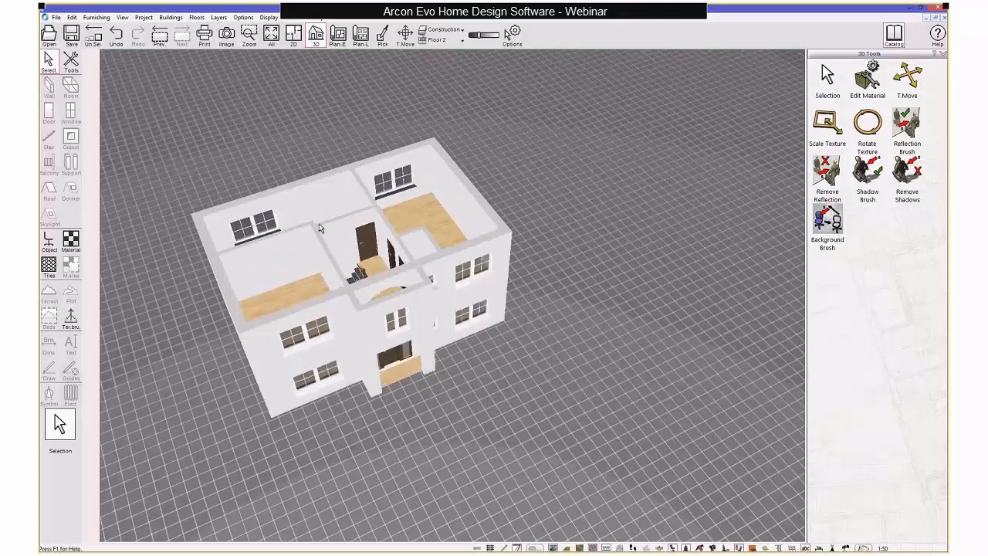
pyautogui.moveTo(376, 311); pyautogui.dragTo(450, 303, button='middle')
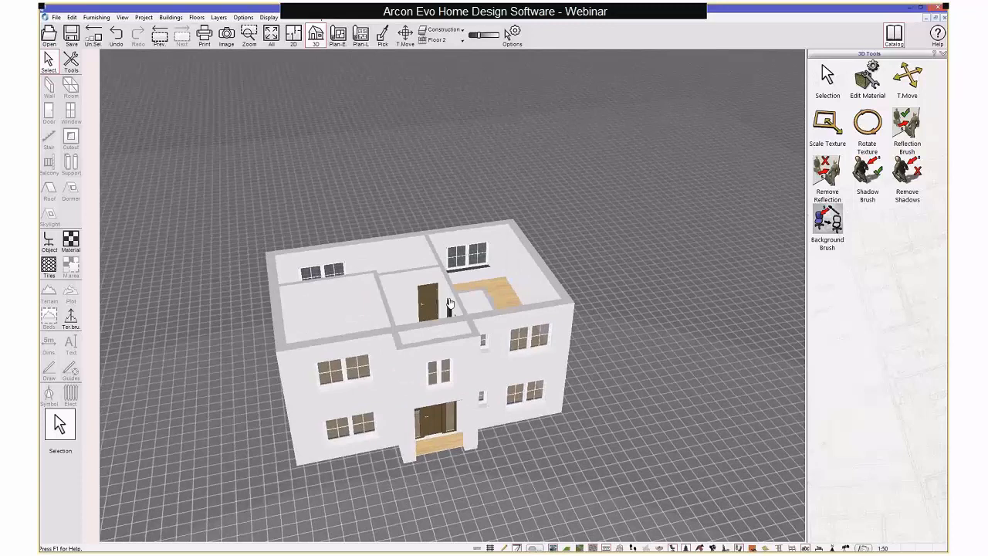
pyautogui.moveTo(450, 303); pyautogui.dragTo(428, 308)
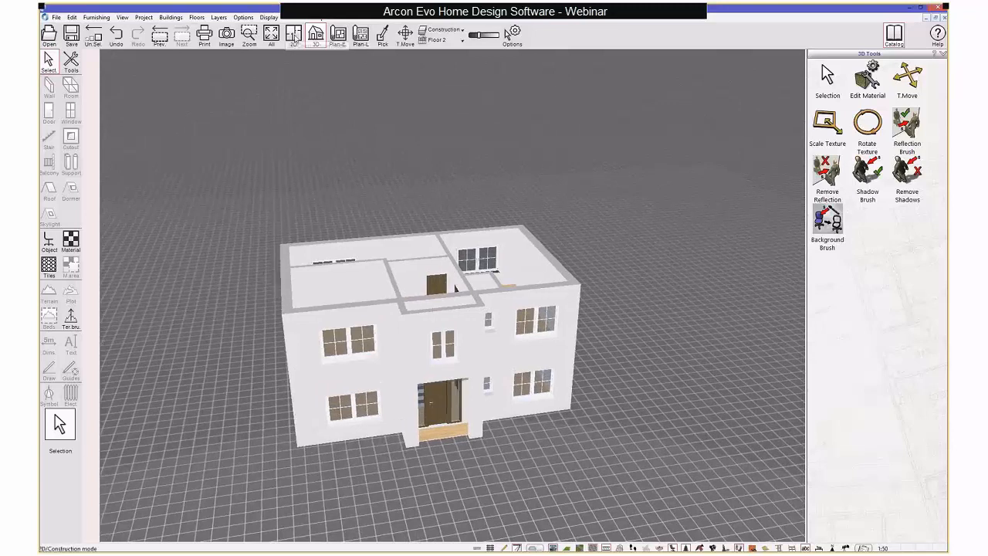
# Step: Create a freeform roof over the upper floor using automatic outline detection and check it in the 3D view
pyautogui.click(294, 36)
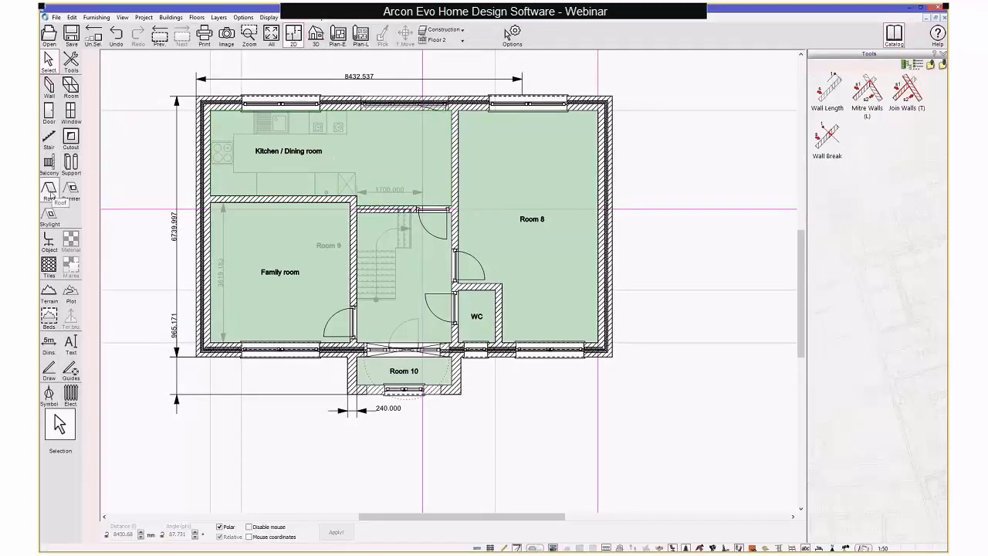
pyautogui.click(49, 189)
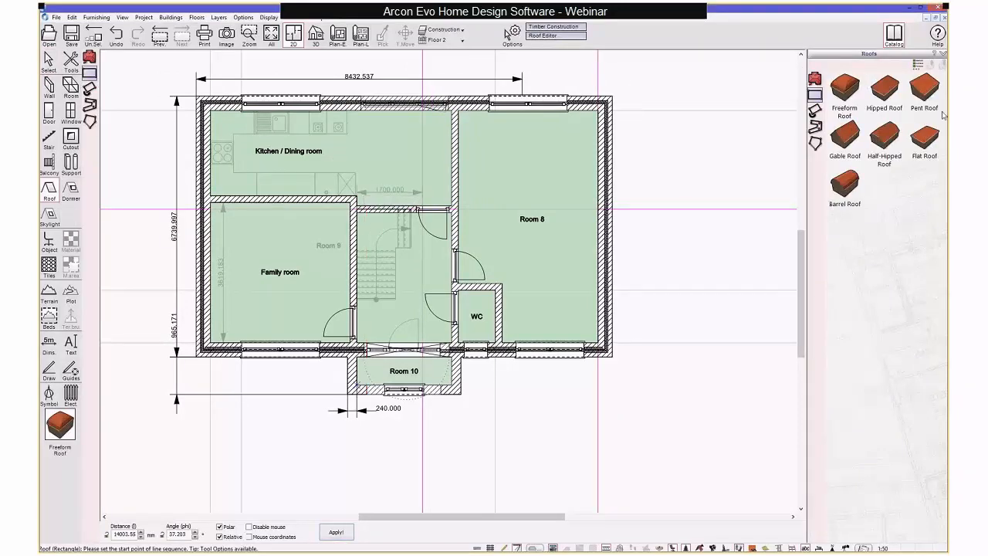
pyautogui.click(846, 87)
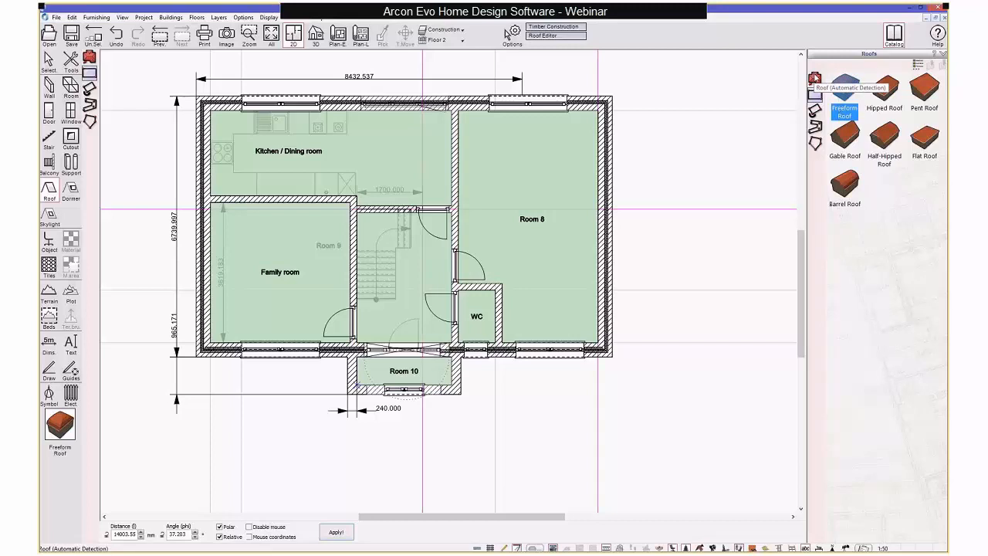
pyautogui.click(815, 78)
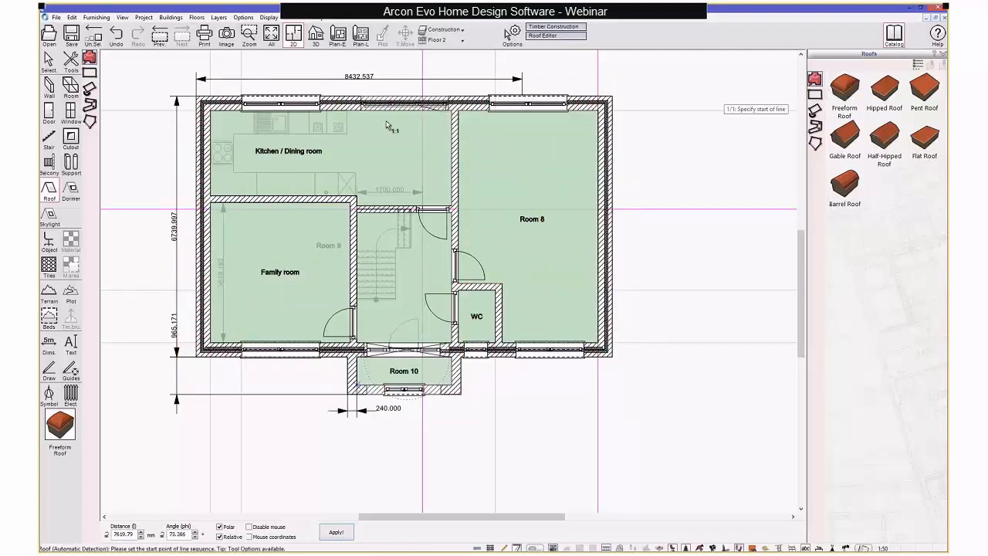
pyautogui.press('Escape')
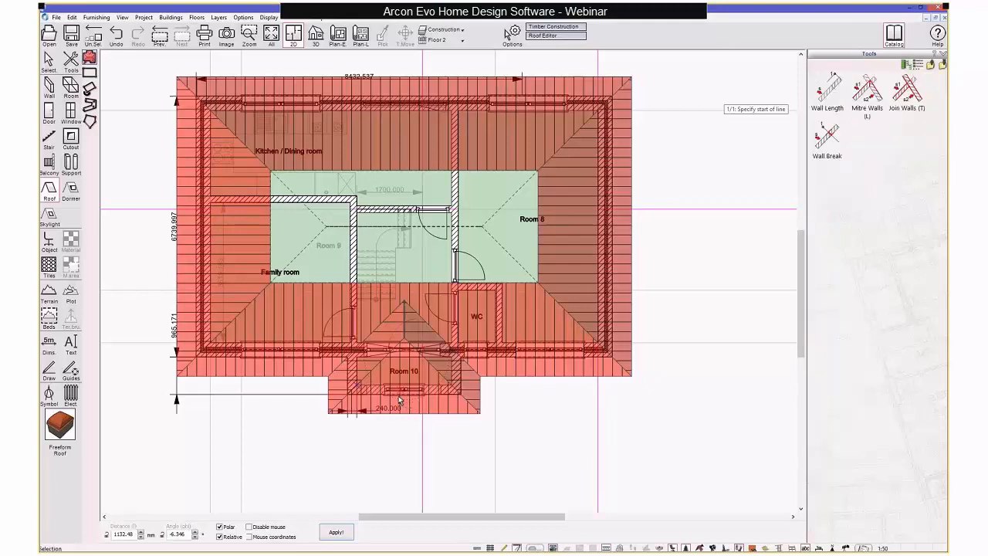
pyautogui.click(314, 35)
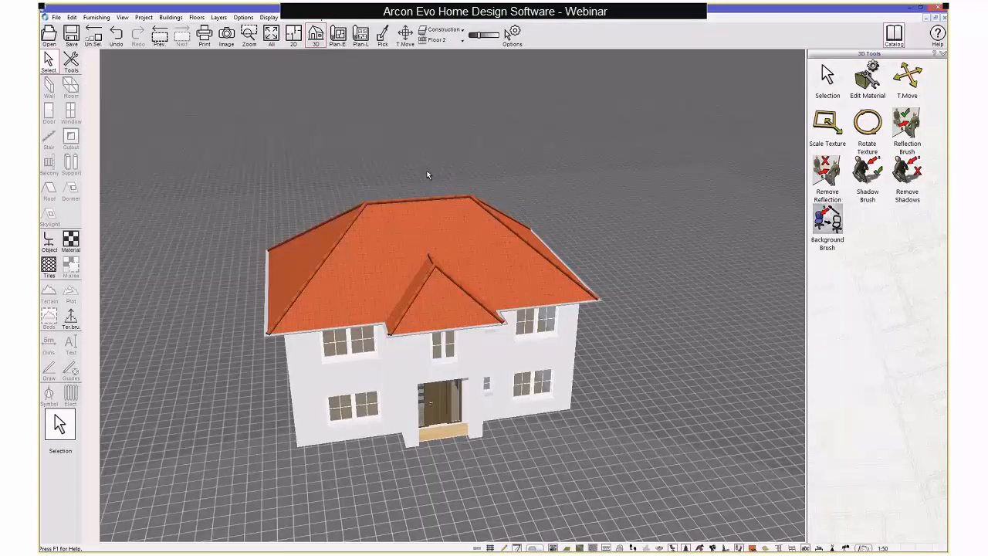
pyautogui.moveTo(427, 176); pyautogui.dragTo(444, 44)
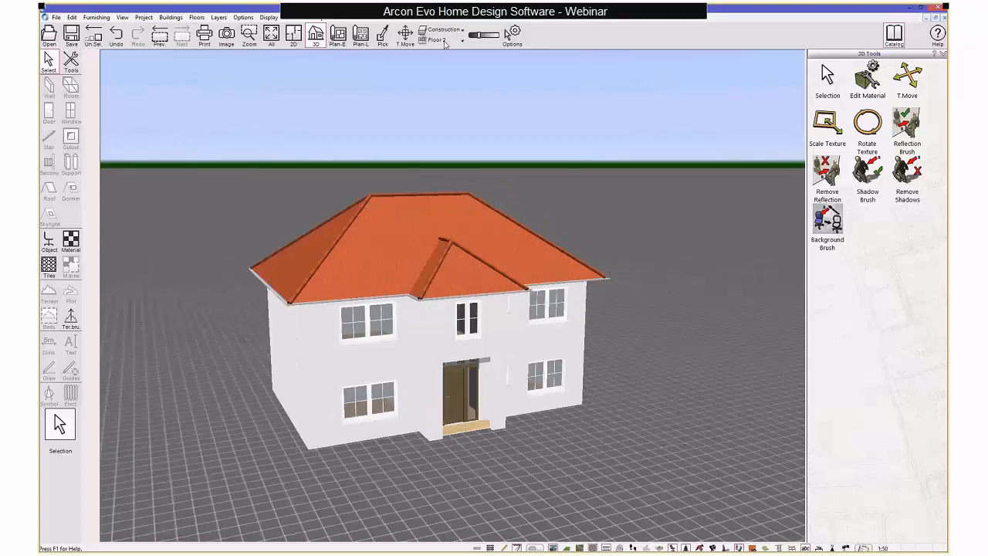
# Step: Make the Roof floor active, select the house roof and open it in the Roof Editor
pyautogui.click(444, 40)
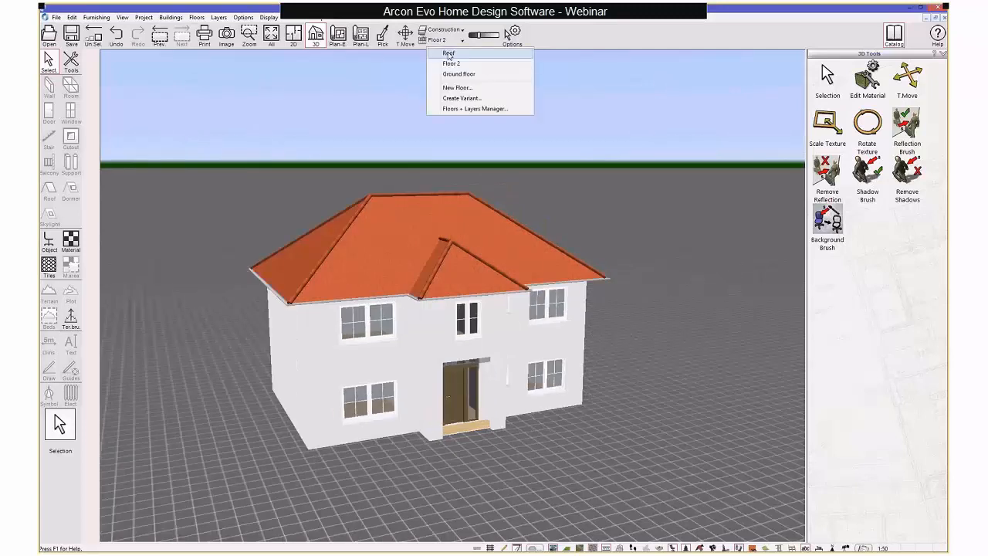
pyautogui.click(448, 54)
pyautogui.click(420, 230)
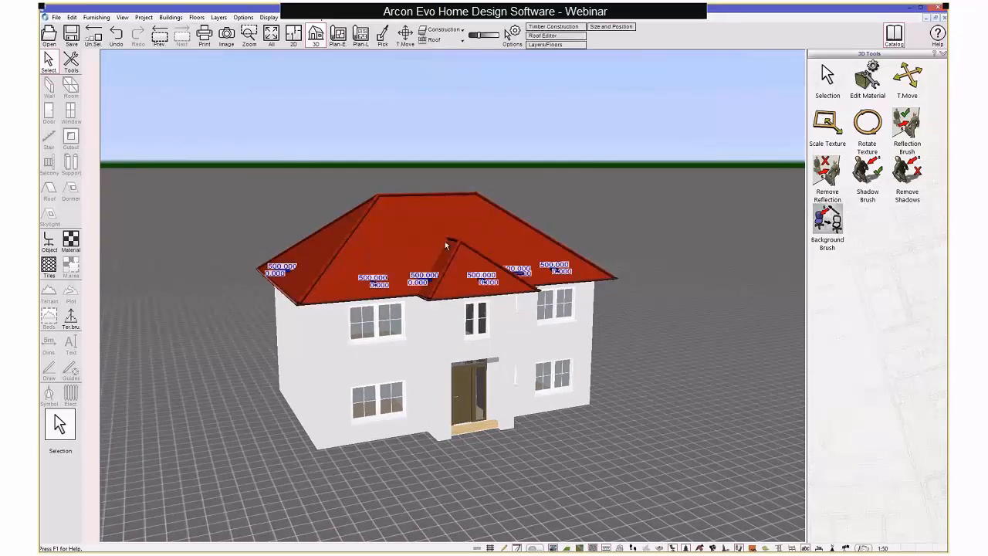
pyautogui.click(552, 37)
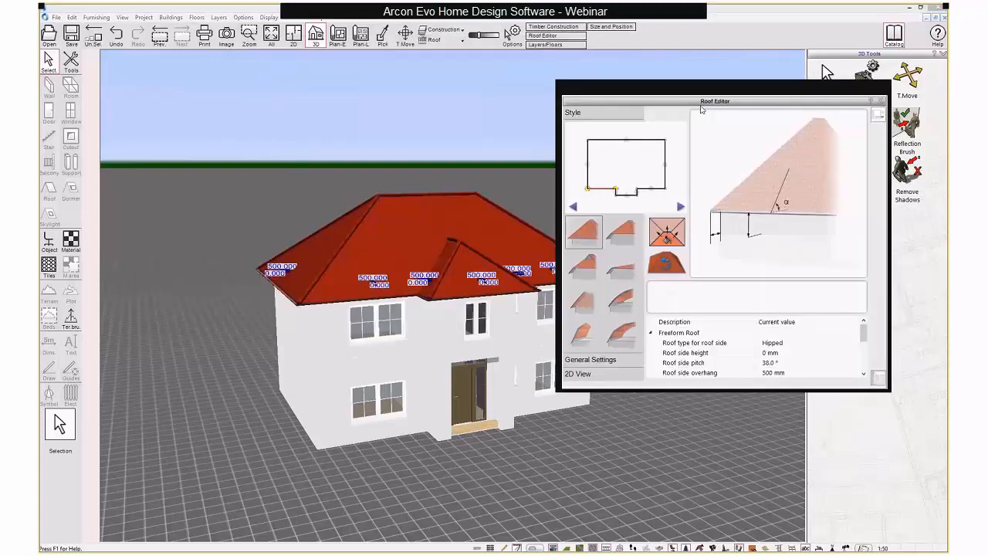
pyautogui.moveTo(425, 234); pyautogui.dragTo(379, 206, button='middle')
pyautogui.moveTo(602, 102); pyautogui.dragTo(566, 98)
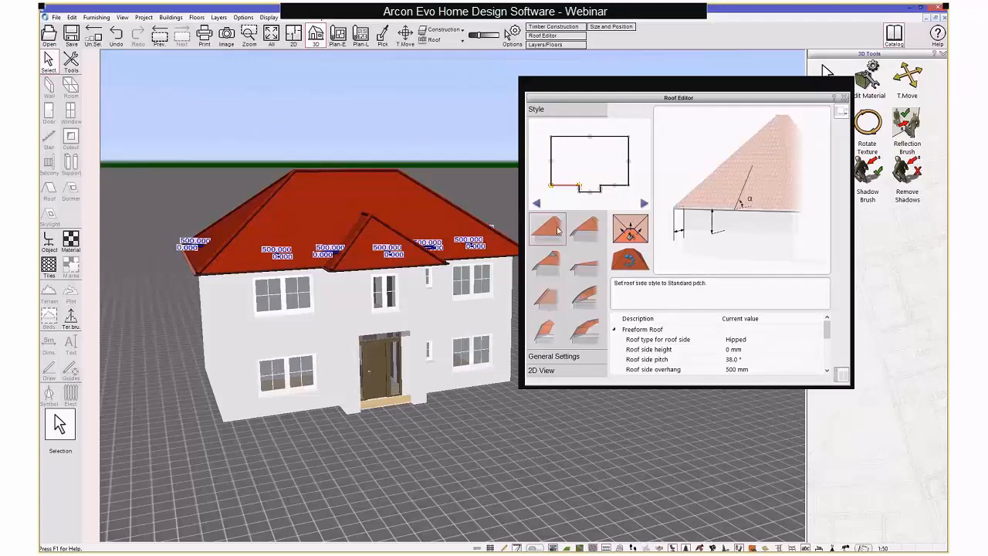
# Step: Change the roof sides at both short ends of the house to gable ends
pyautogui.click(553, 174)
pyautogui.click(547, 297)
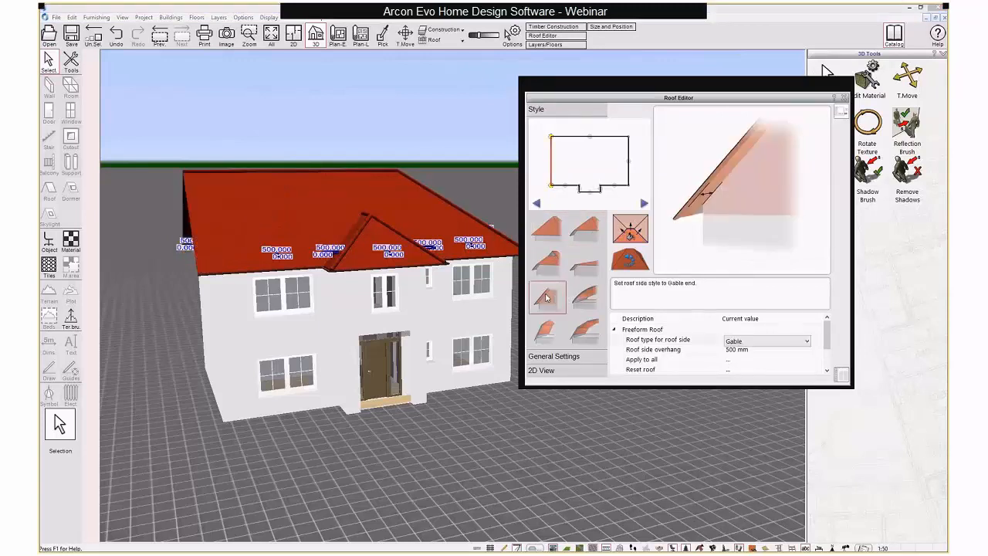
pyautogui.moveTo(289, 229); pyautogui.dragTo(541, 229)
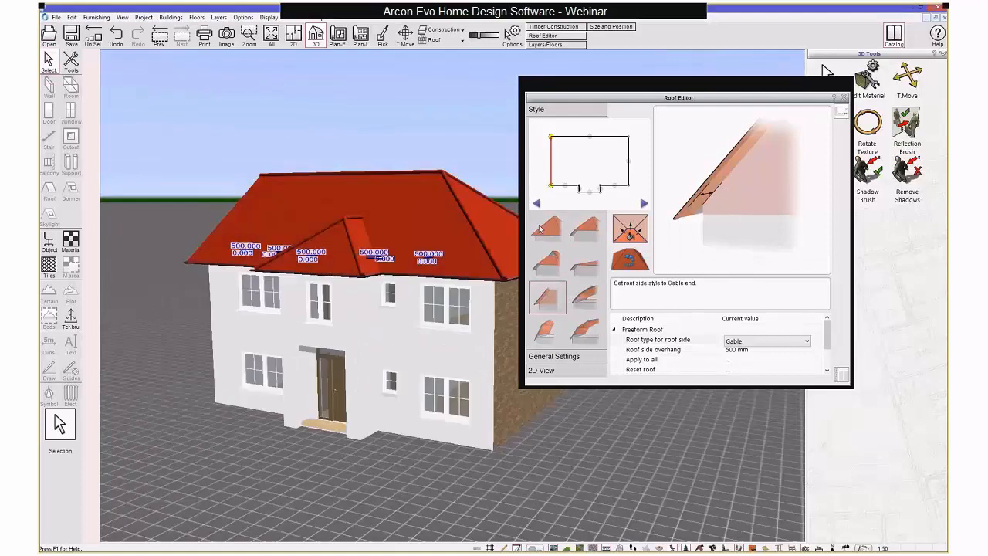
pyautogui.click(629, 175)
pyautogui.click(547, 297)
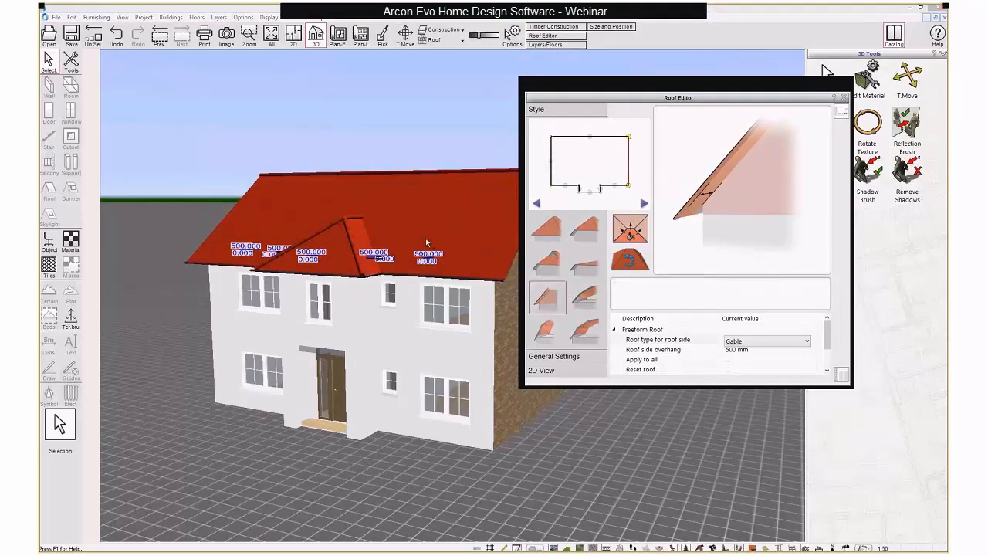
pyautogui.moveTo(425, 240); pyautogui.dragTo(399, 221)
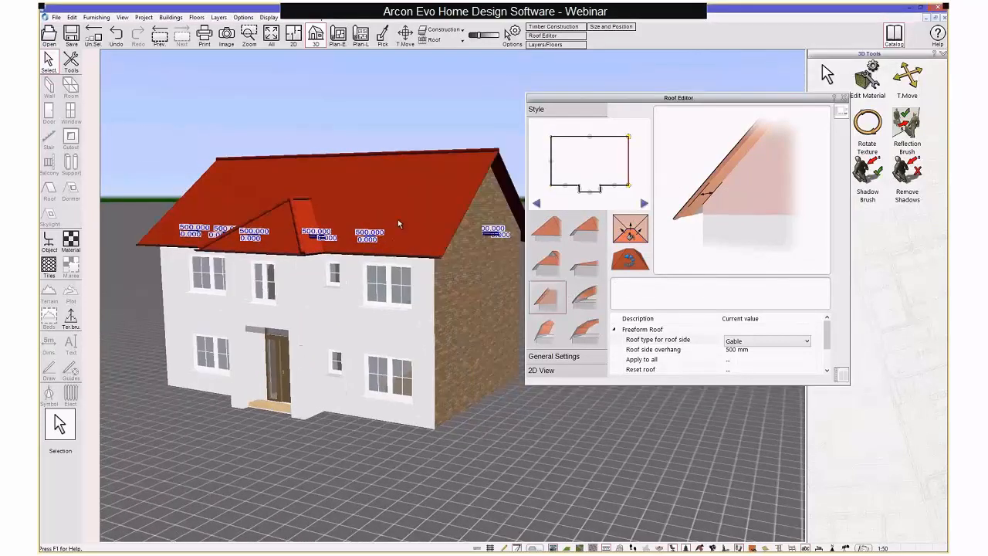
# Step: Change the front roof side over the porch projection to a gable end
pyautogui.click(585, 192)
pyautogui.click(548, 298)
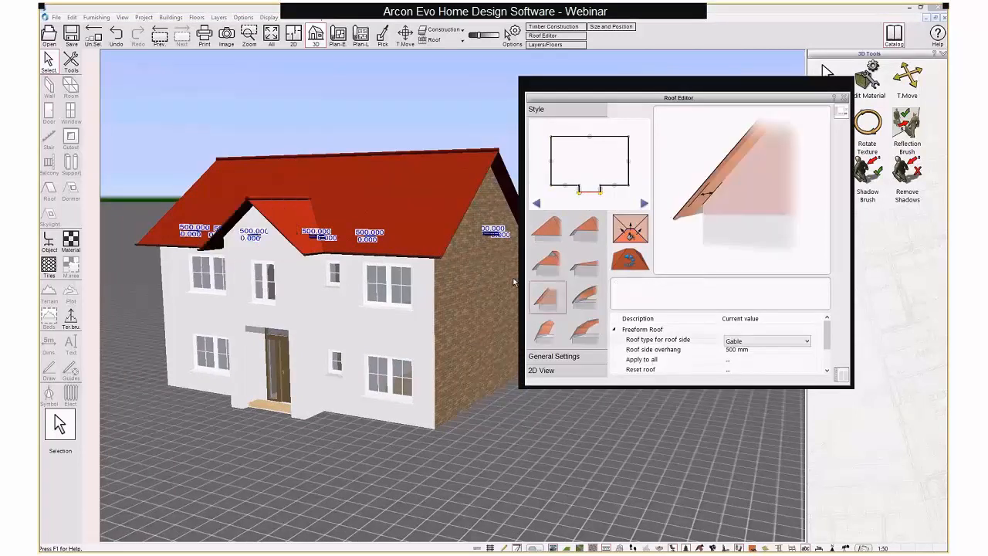
pyautogui.moveTo(301, 218); pyautogui.dragTo(337, 193)
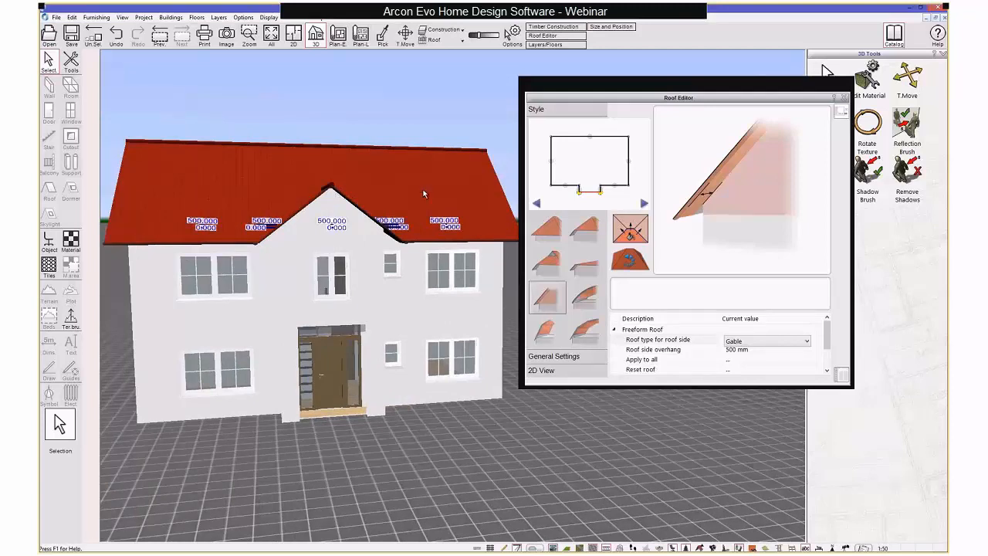
# Step: Examine the rear roof side's pitch, height and overhang settings, opening the jamb wall assistant and closing it without changes
pyautogui.click(555, 166)
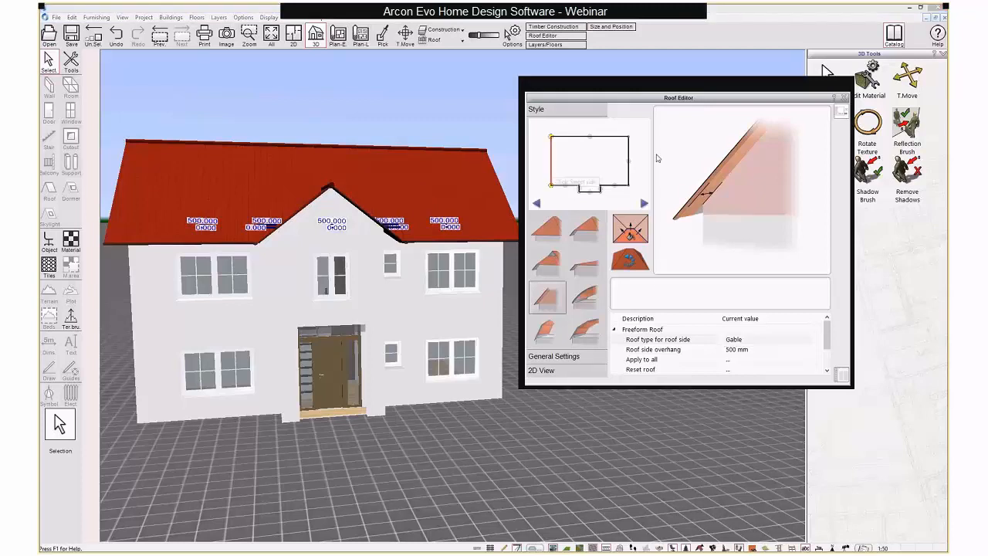
pyautogui.click(592, 137)
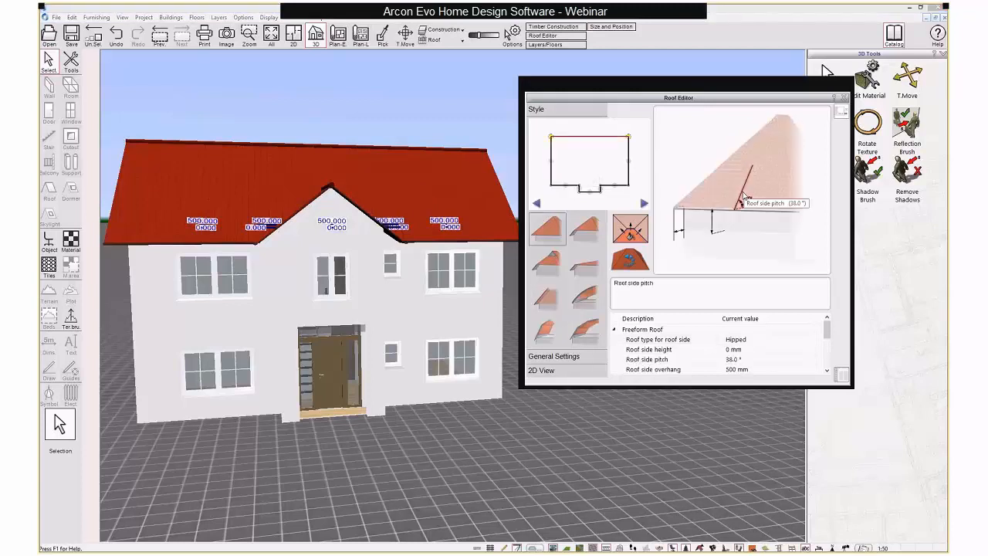
pyautogui.click(715, 223)
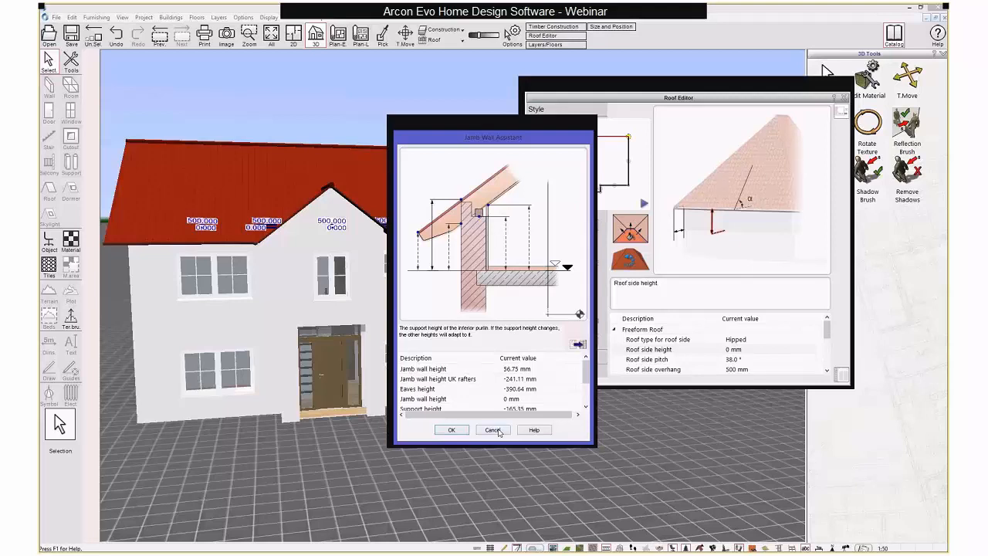
pyautogui.click(492, 430)
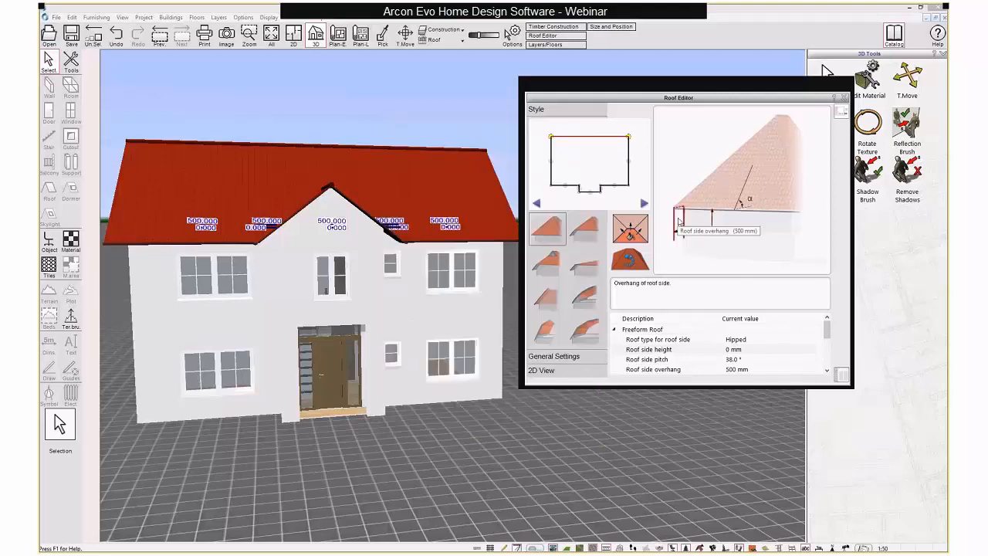
# Step: Review the roof's general settings for thicknesses, gutters and ridge tiles, close the Roof Editor and inspect the gabled house in 3D
pyautogui.click(569, 355)
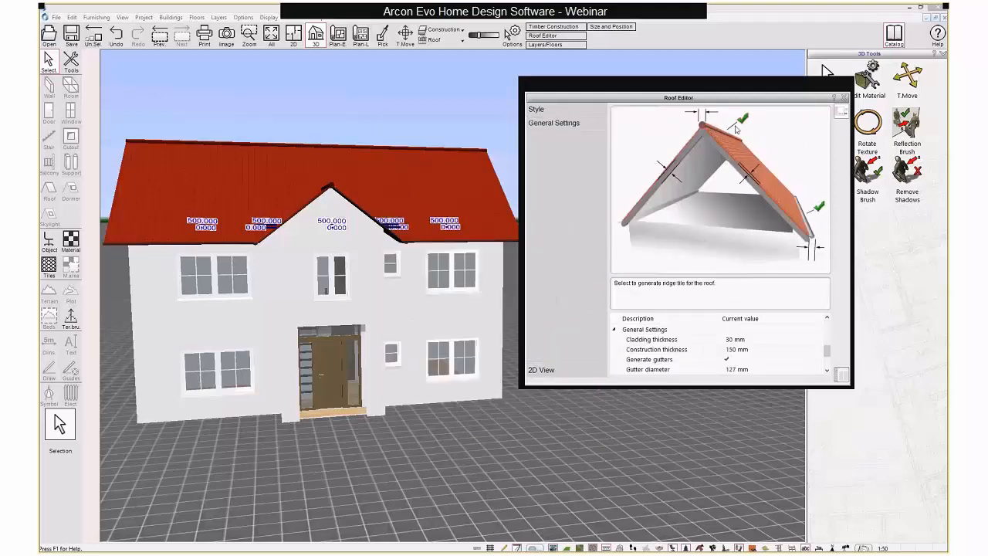
pyautogui.moveTo(713, 117)
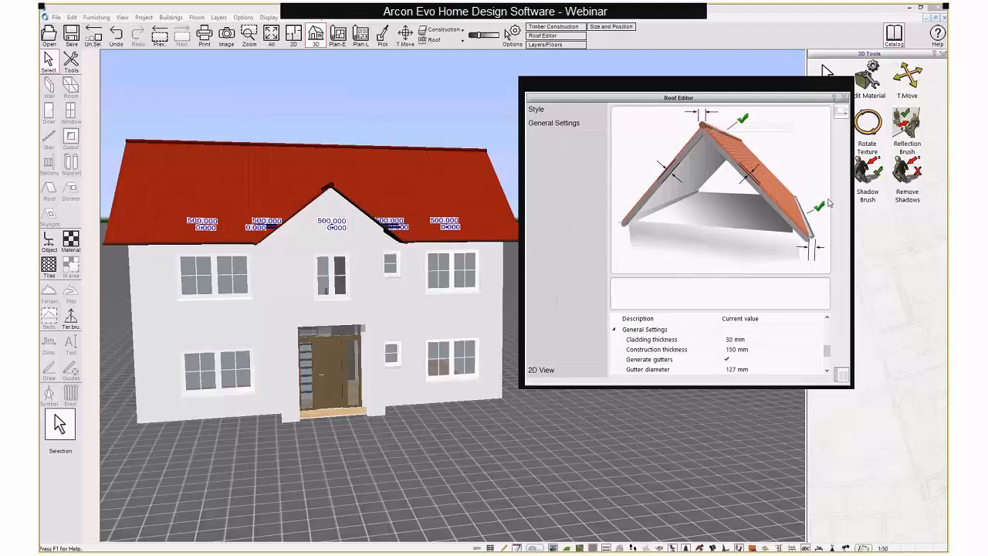
pyautogui.moveTo(674, 175)
pyautogui.click(845, 98)
pyautogui.moveTo(404, 234); pyautogui.dragTo(441, 242, button='middle')
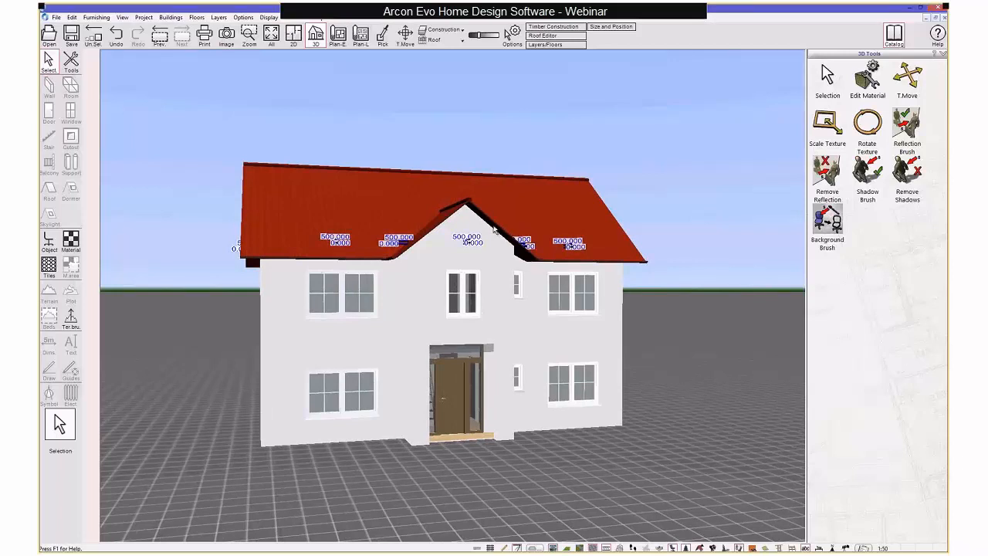
pyautogui.moveTo(495, 230); pyautogui.dragTo(429, 247)
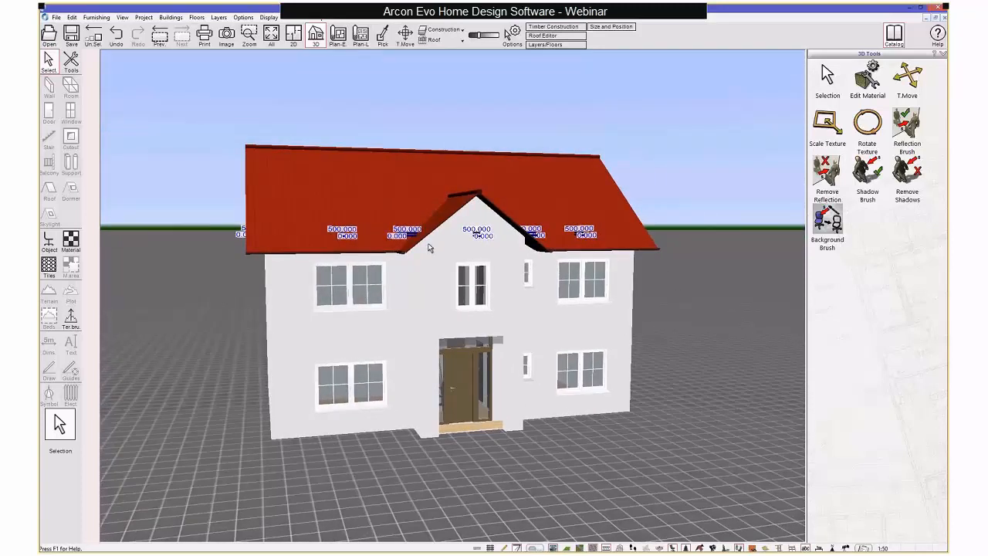
pyautogui.moveTo(429, 248); pyautogui.dragTo(430, 246)
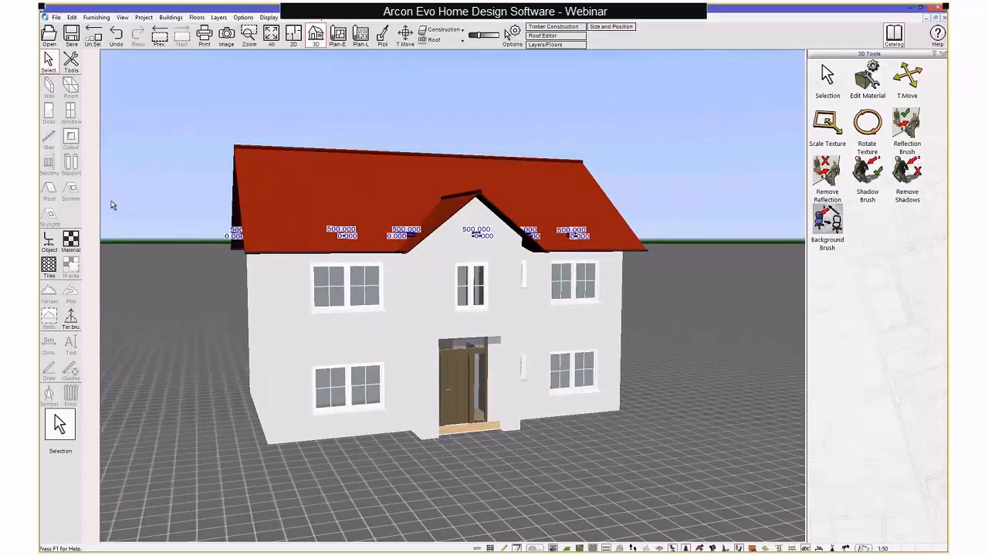
# Step: Pick the brick texture BR_063 from the BRICK/STONE 1 folder of the ELECO materials
pyautogui.click(71, 241)
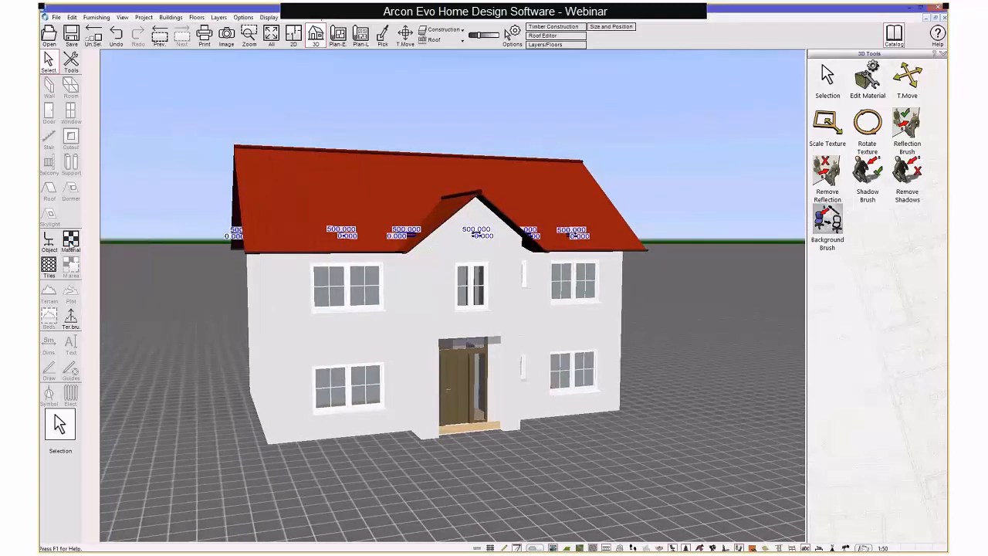
pyautogui.moveTo(71, 244)
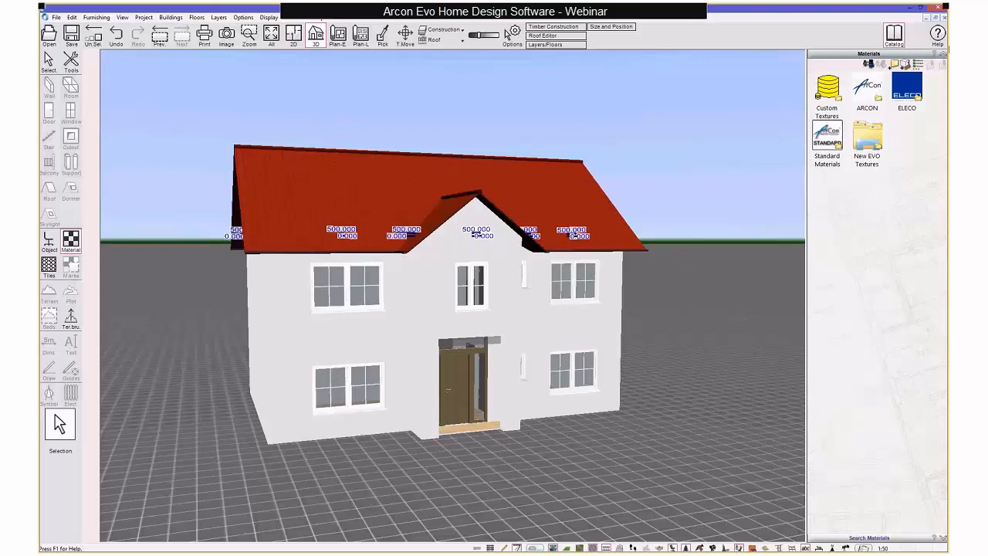
pyautogui.click(908, 90)
pyautogui.doubleClick(908, 90)
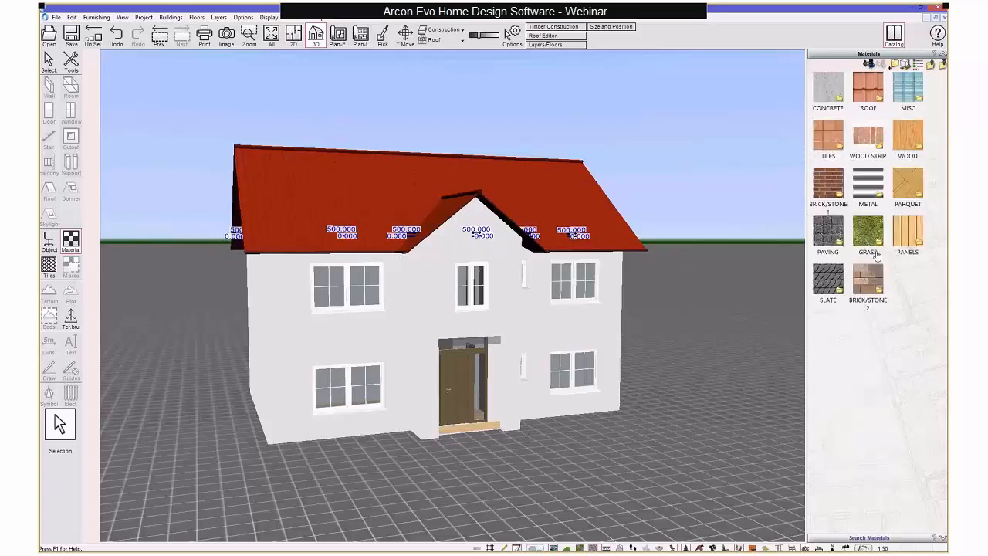
pyautogui.doubleClick(834, 184)
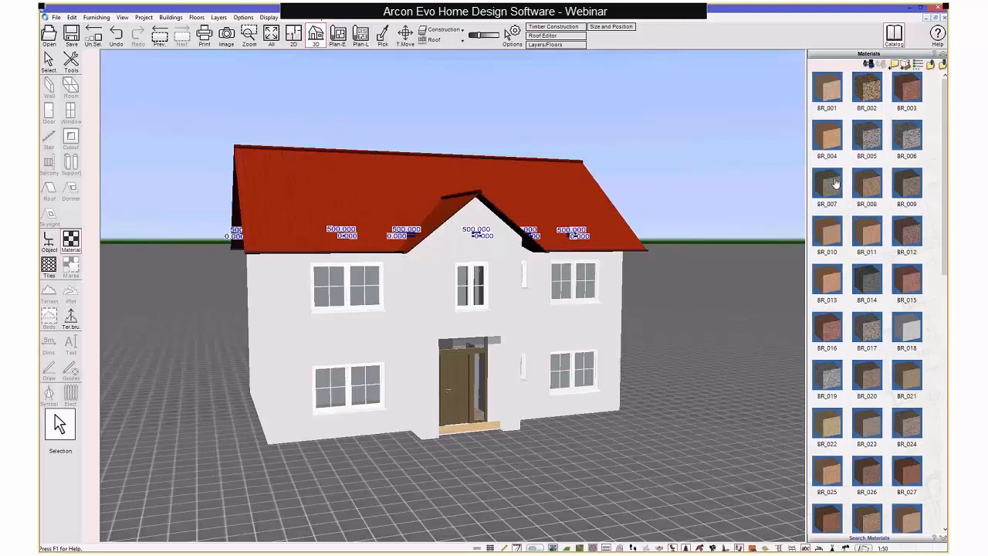
pyautogui.moveTo(944, 139); pyautogui.dragTo(947, 386)
pyautogui.click(908, 462)
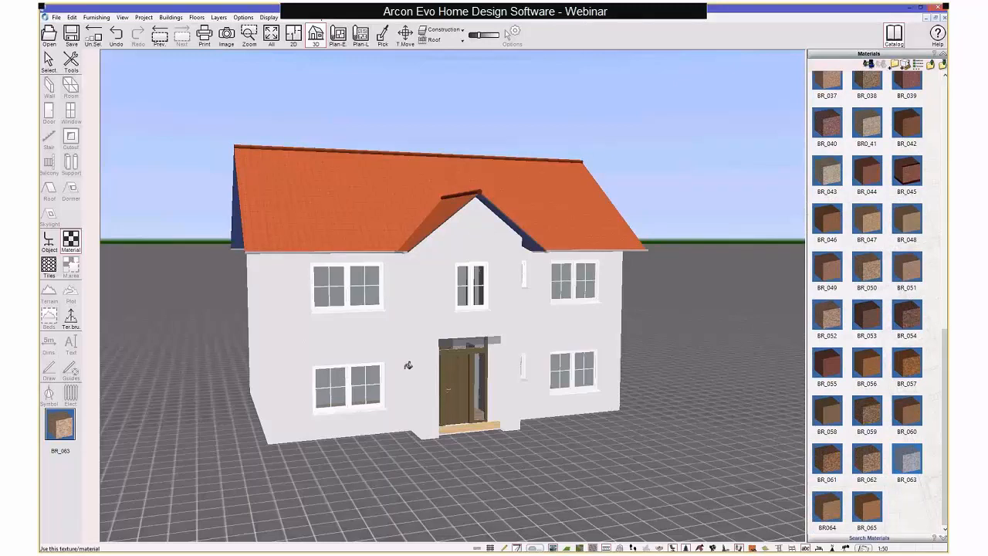
# Step: Apply the chosen brick texture to the ground-floor exterior walls and the gable end wall of the house
pyautogui.click(407, 365)
pyautogui.click(522, 372)
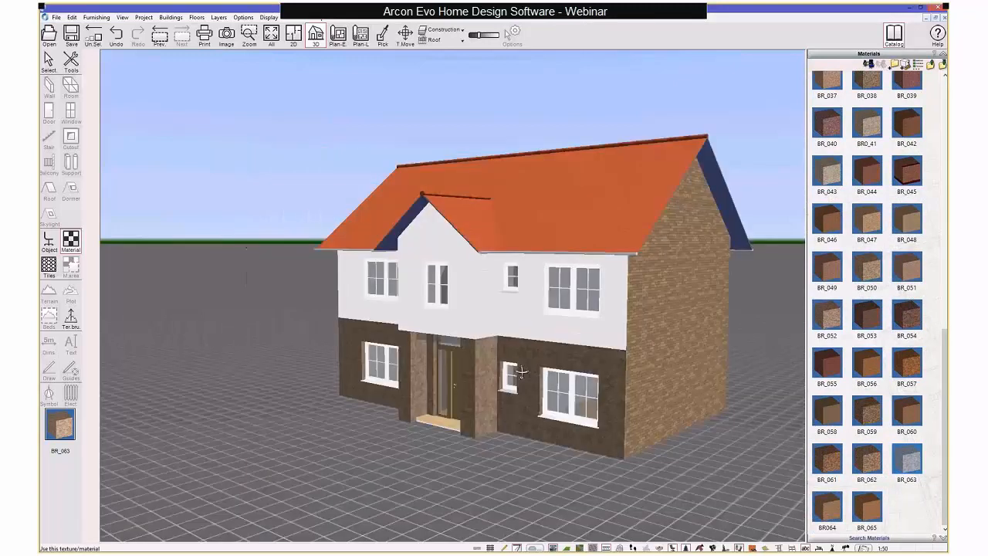
pyautogui.moveTo(522, 372); pyautogui.dragTo(613, 388, button='middle')
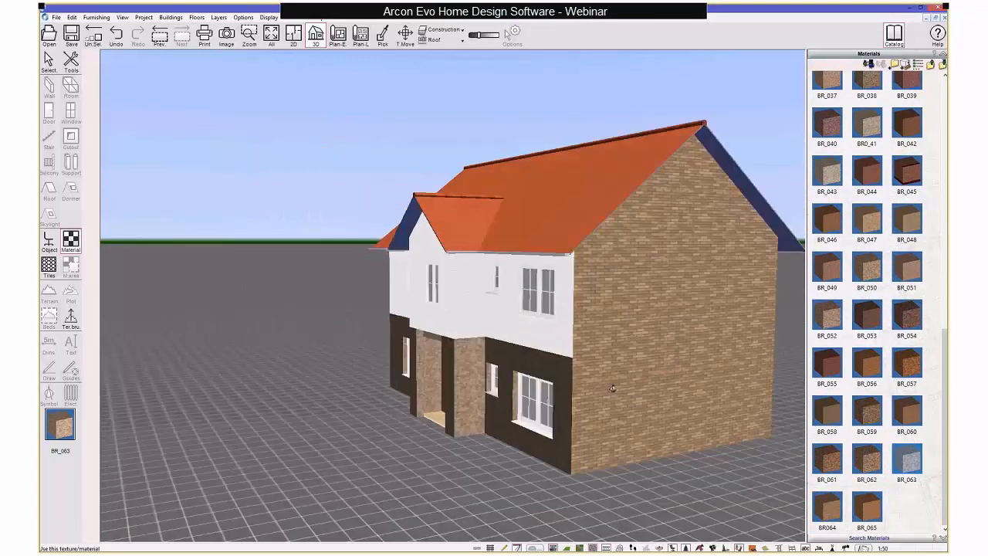
pyautogui.click(613, 388)
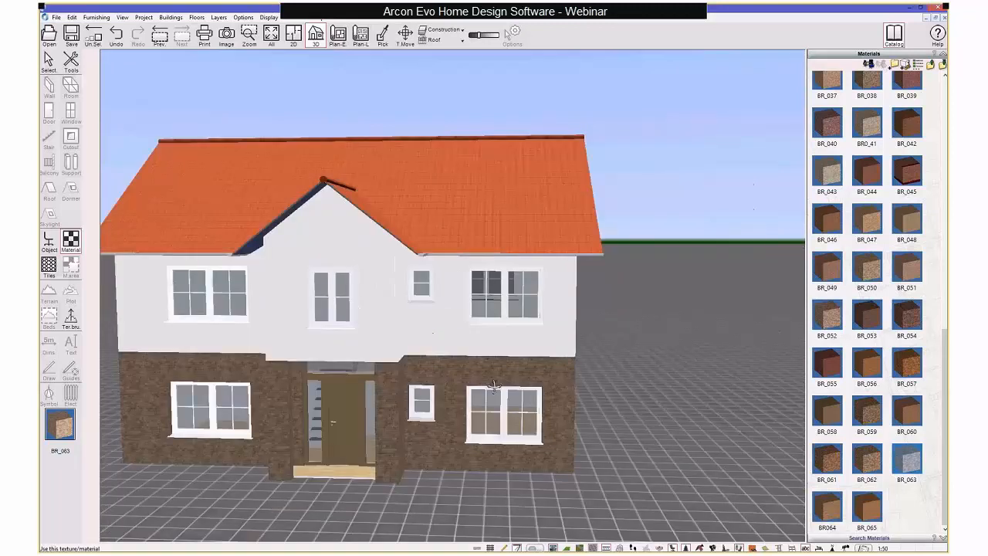
pyautogui.moveTo(494, 387); pyautogui.dragTo(512, 343, button='middle')
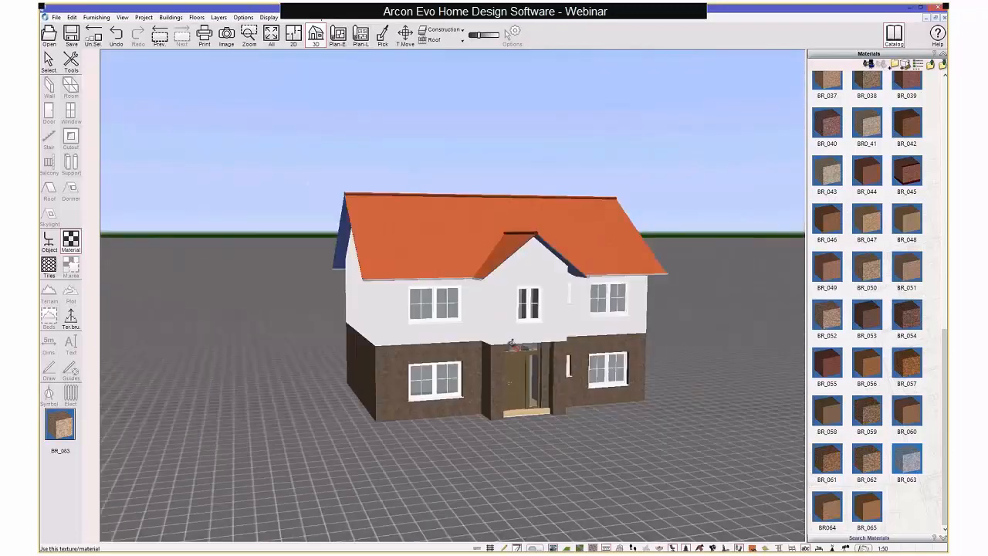
# Step: Switch to the ELECO PANELS materials and browse to the horizontal cladding textures at the end of the collection
pyautogui.scroll(2, 511, 343)
pyautogui.click(931, 65)
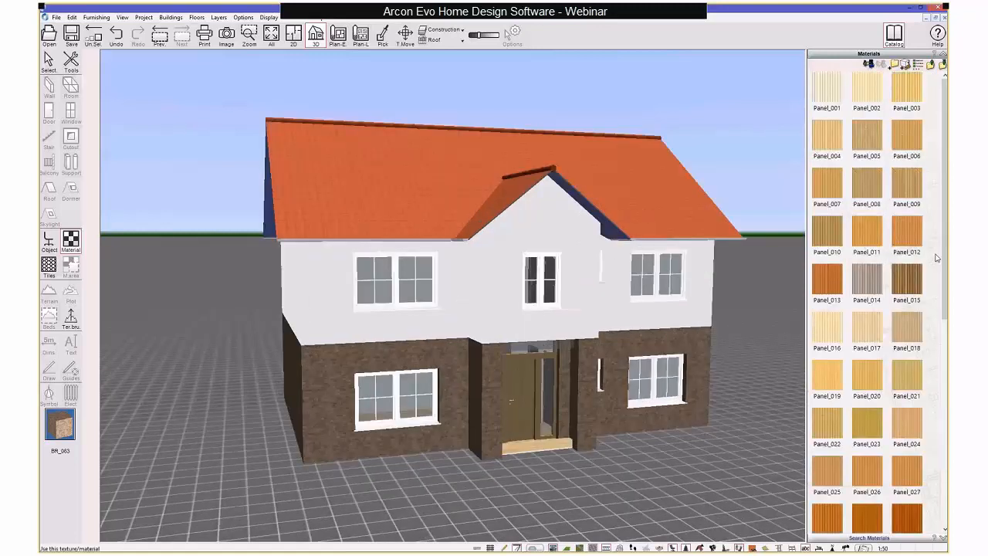
pyautogui.scroll(-8, 840, 434)
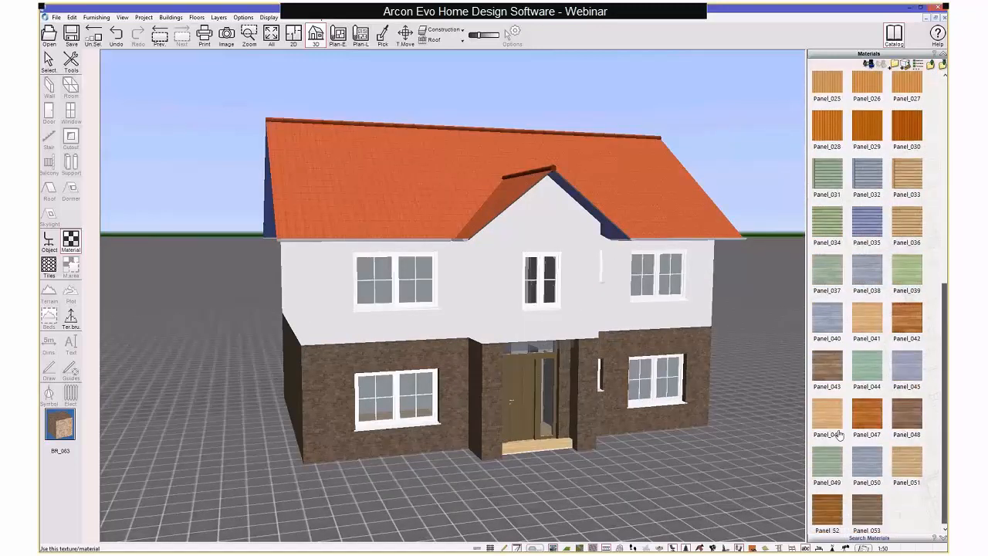
# Step: Apply the Panel_046 wood panel material to the upper-floor exterior walls and the front gable
pyautogui.click(823, 413)
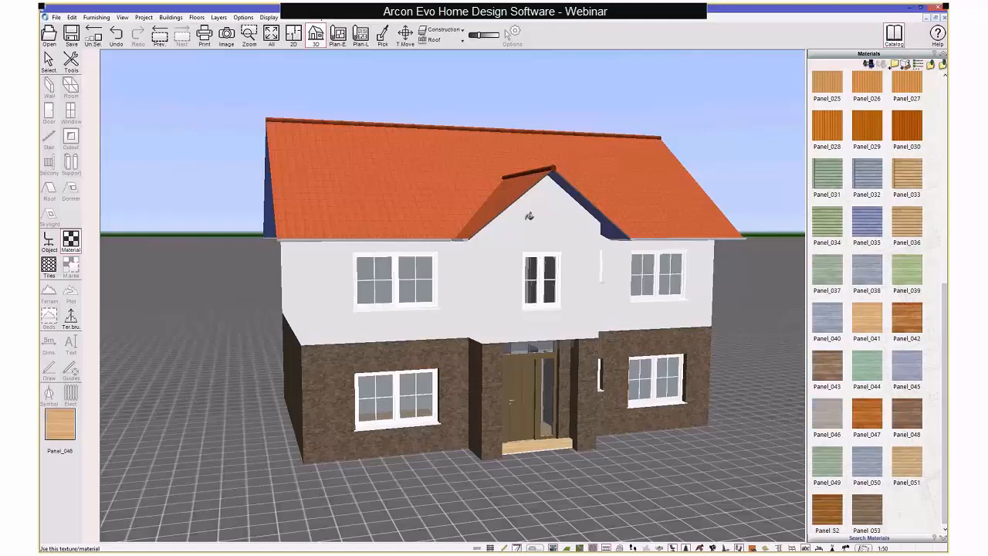
pyautogui.click(509, 253)
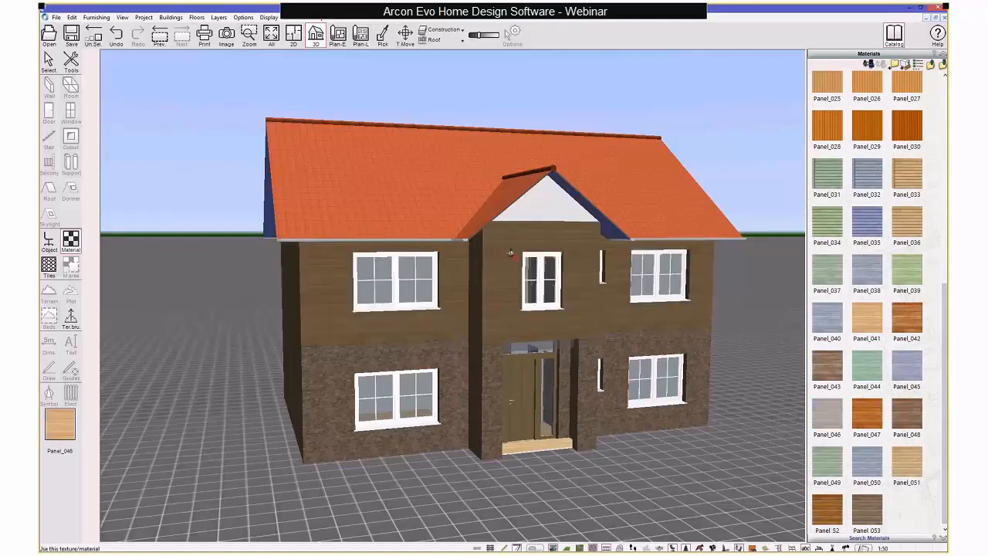
pyautogui.moveTo(510, 254); pyautogui.dragTo(737, 163, button='middle')
pyautogui.click(610, 222)
pyautogui.scroll(-3, 475, 223)
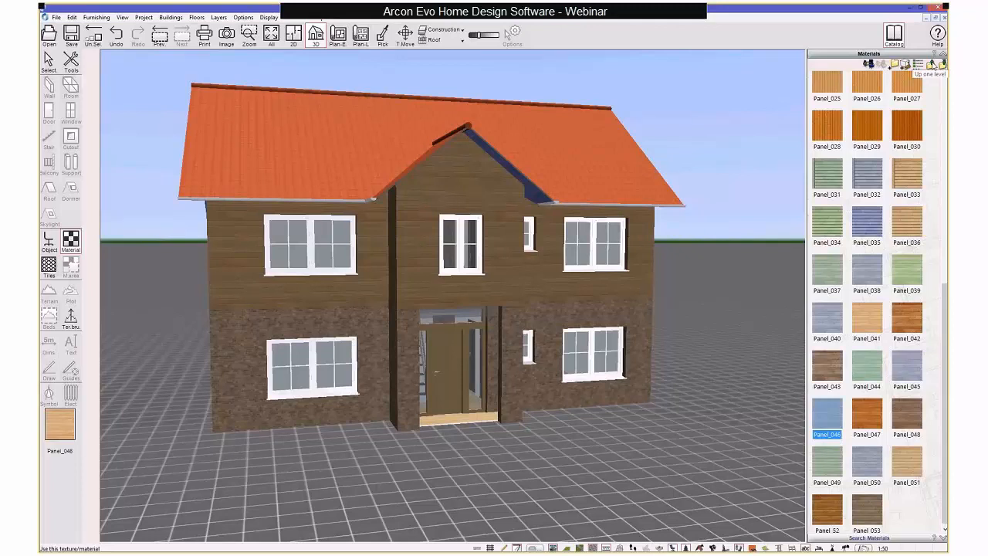
# Step: Apply the Red_Roof_006 tile material from the roof materials to the house roof
pyautogui.click(931, 65)
pyautogui.doubleClick(864, 90)
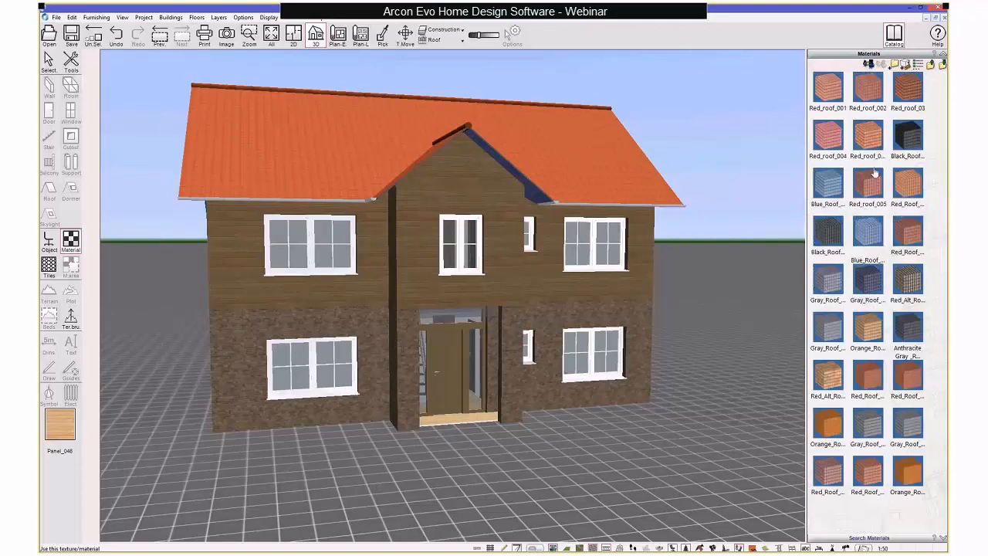
pyautogui.click(908, 185)
pyautogui.click(370, 134)
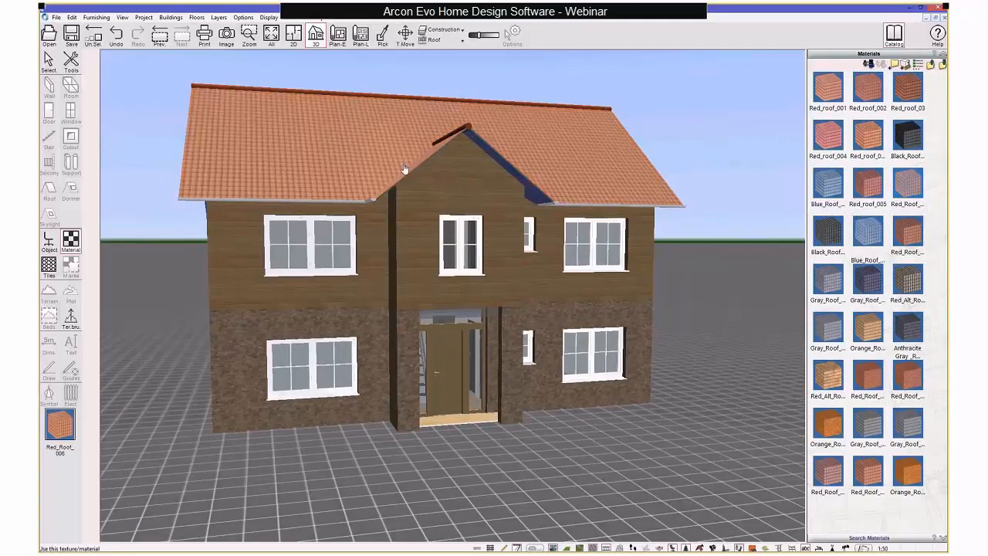
pyautogui.moveTo(405, 169); pyautogui.dragTo(472, 204, button='middle')
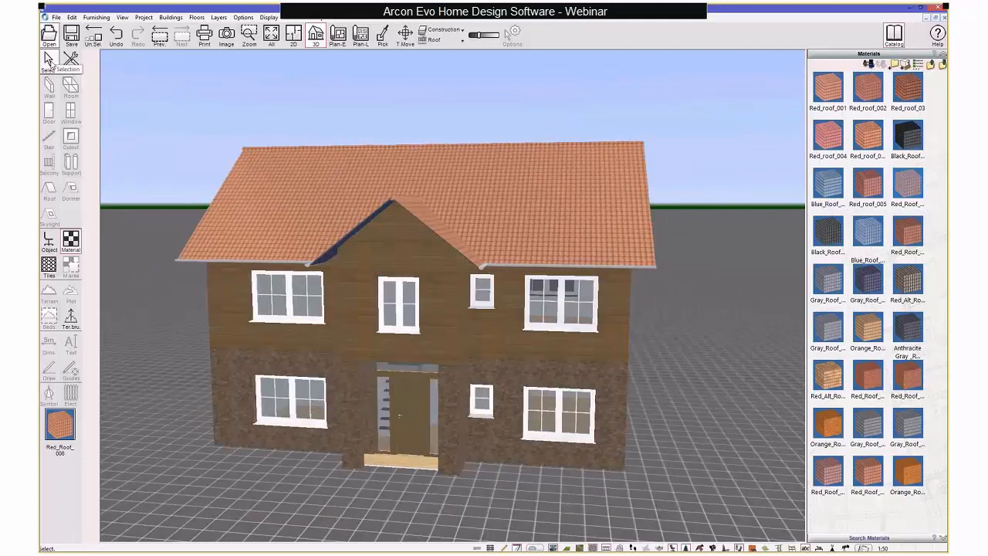
pyautogui.click(48, 60)
pyautogui.moveTo(372, 253); pyautogui.dragTo(395, 243, button='middle')
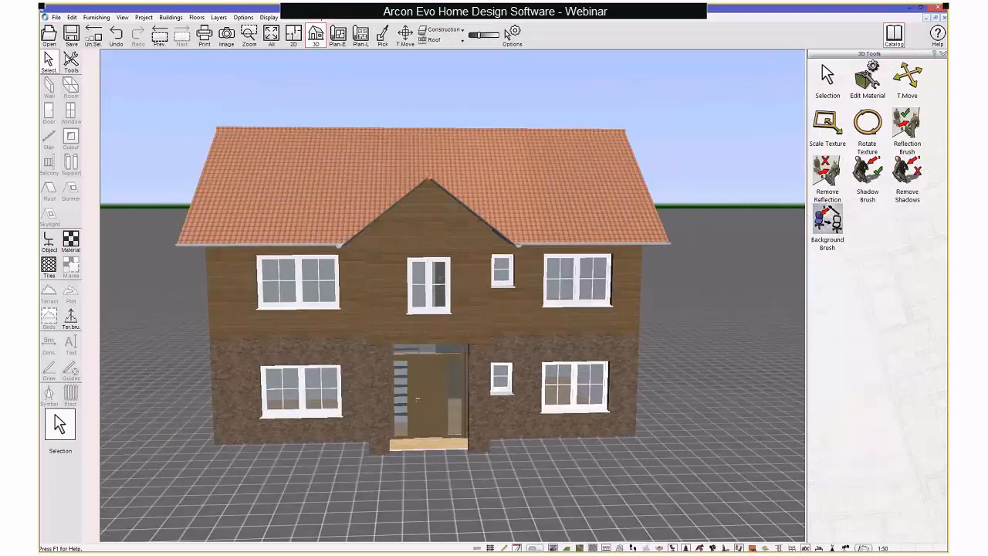
# Step: Enlarge the brick texture on the ground-floor exterior walls using the Scale Texture tool
pyautogui.click(75, 63)
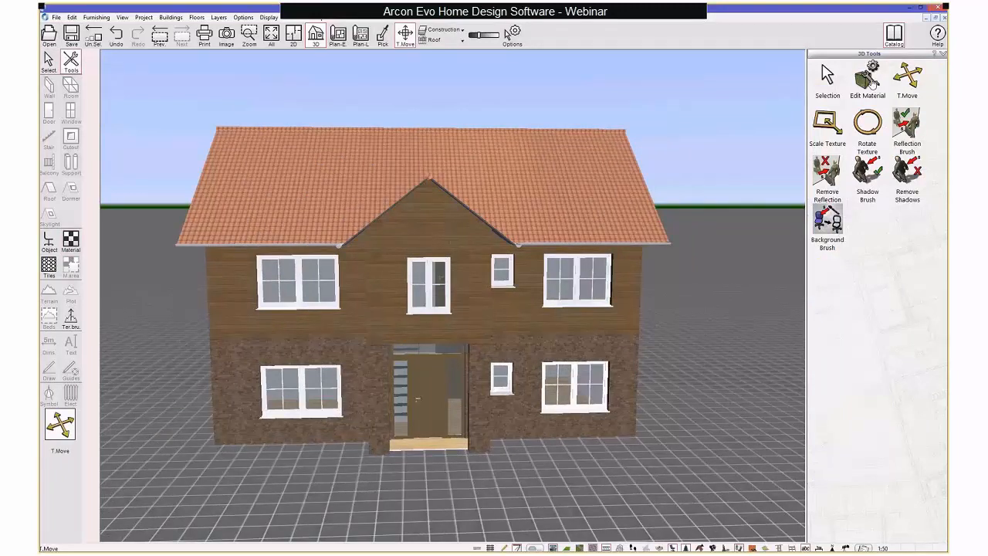
pyautogui.click(868, 79)
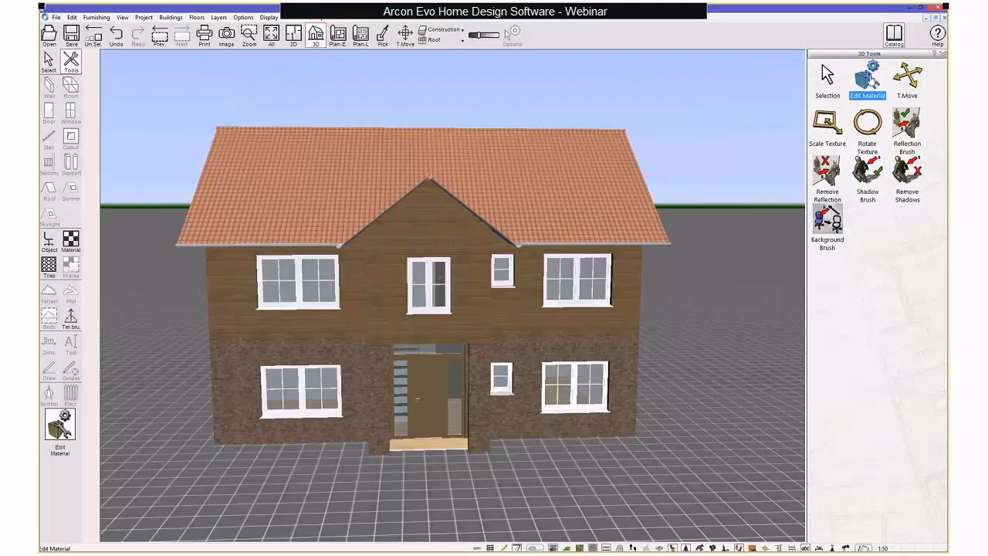
pyautogui.click(835, 127)
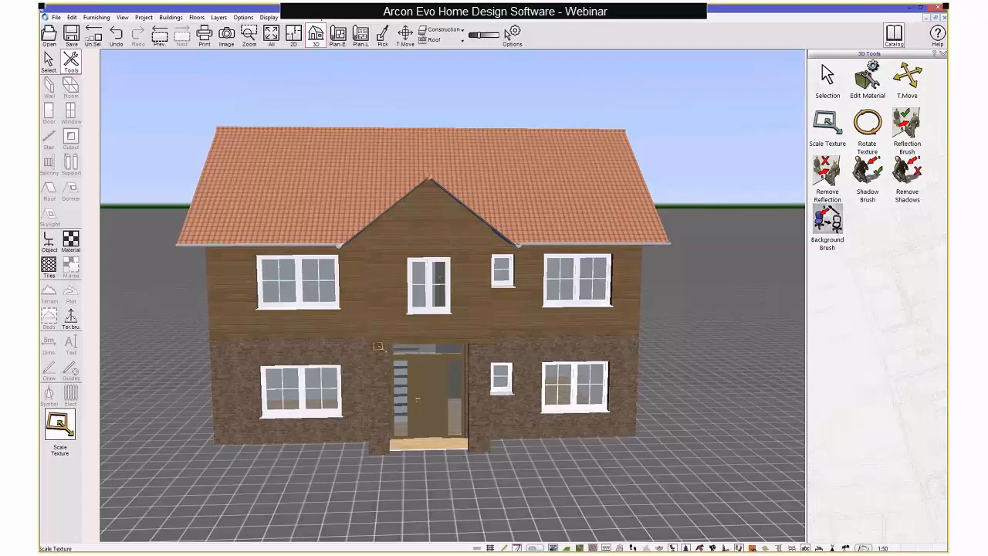
pyautogui.scroll(2, 366, 361)
pyautogui.scroll(2, 366, 361)
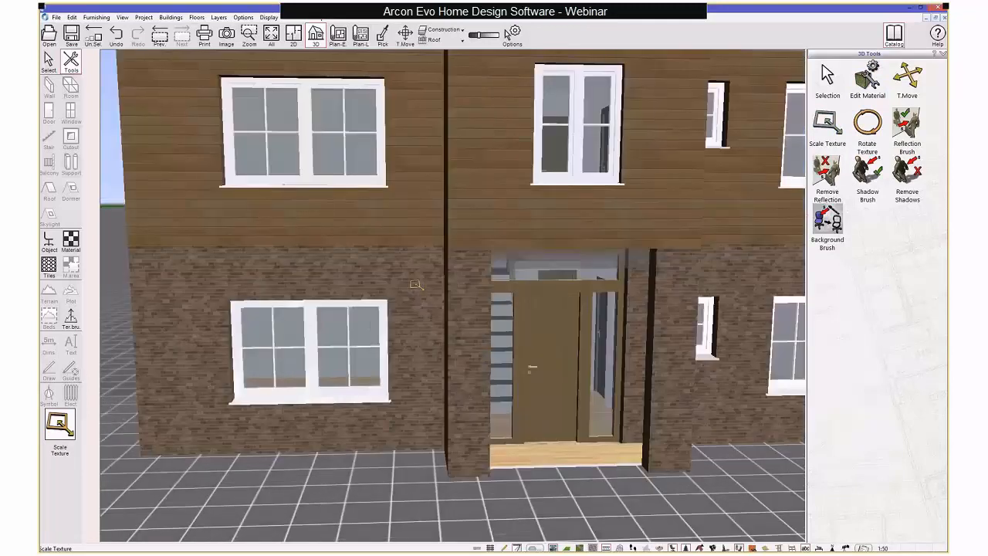
pyautogui.moveTo(415, 285); pyautogui.dragTo(448, 314)
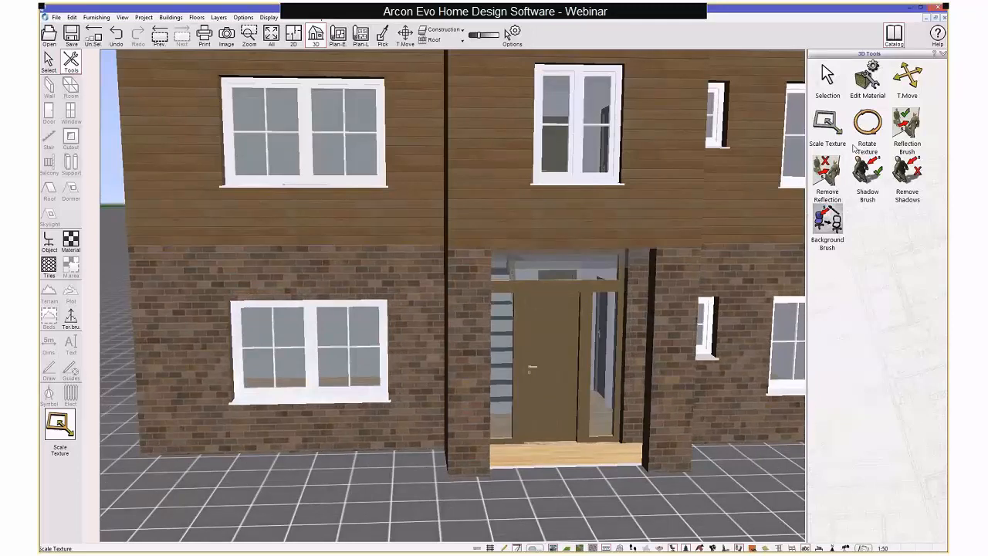
pyautogui.click(907, 75)
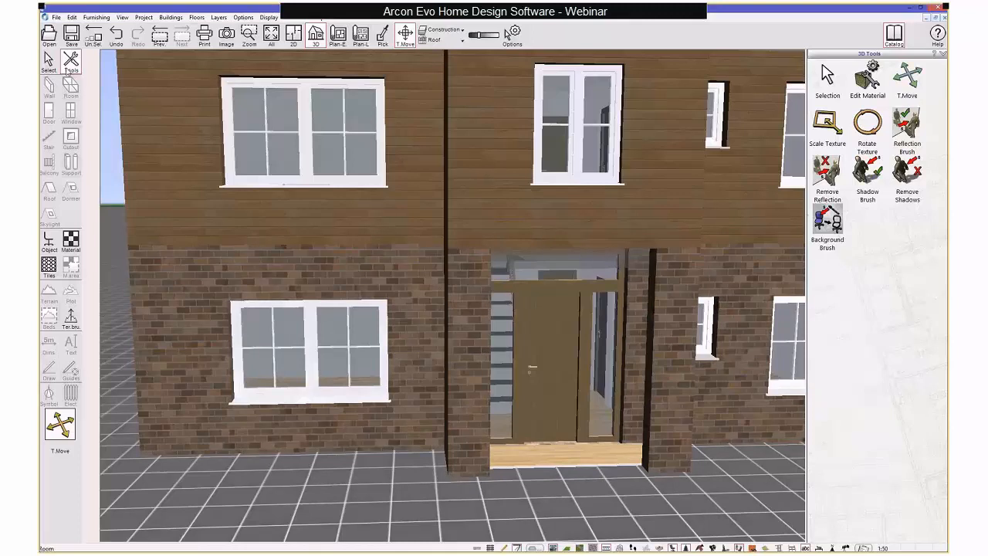
pyautogui.click(49, 61)
pyautogui.scroll(-3, 440, 218)
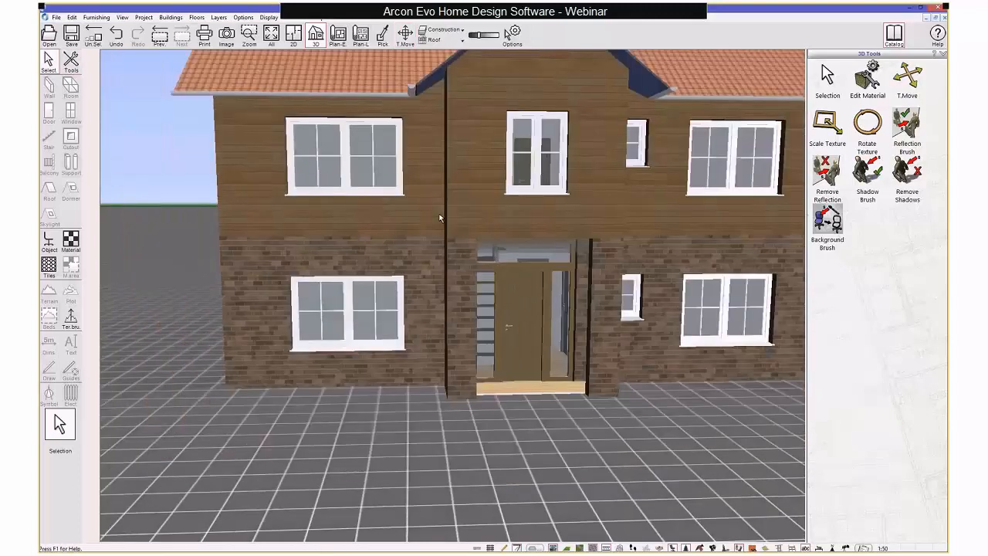
pyautogui.moveTo(440, 218); pyautogui.dragTo(397, 168)
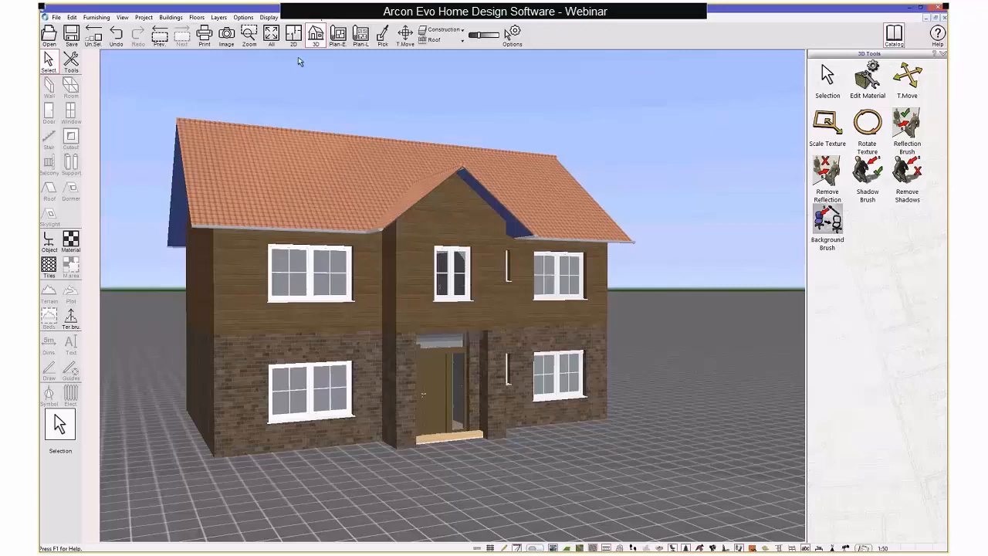
# Step: Switch to the 2D plan view and make the ground floor the current floor
pyautogui.click(294, 34)
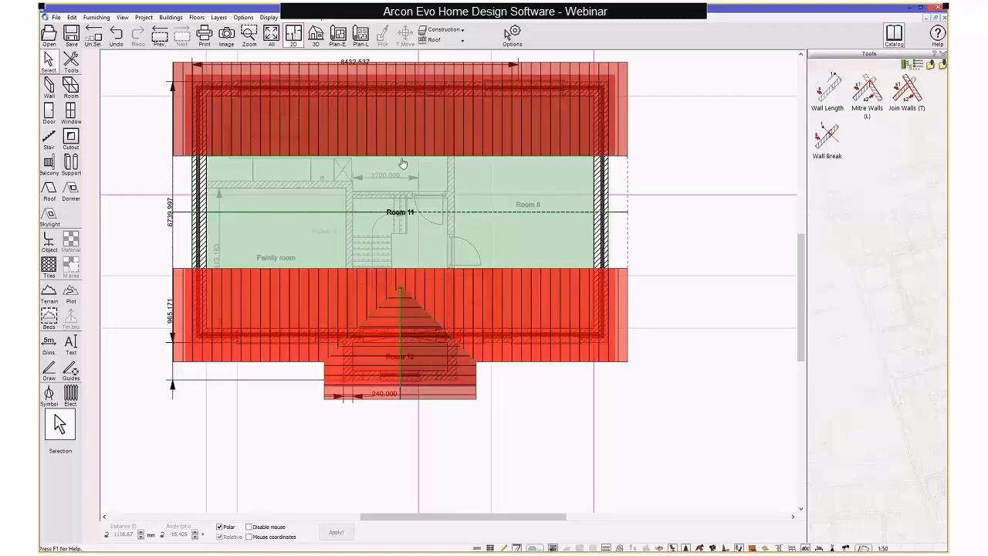
pyautogui.moveTo(403, 163); pyautogui.dragTo(411, 194, button='middle')
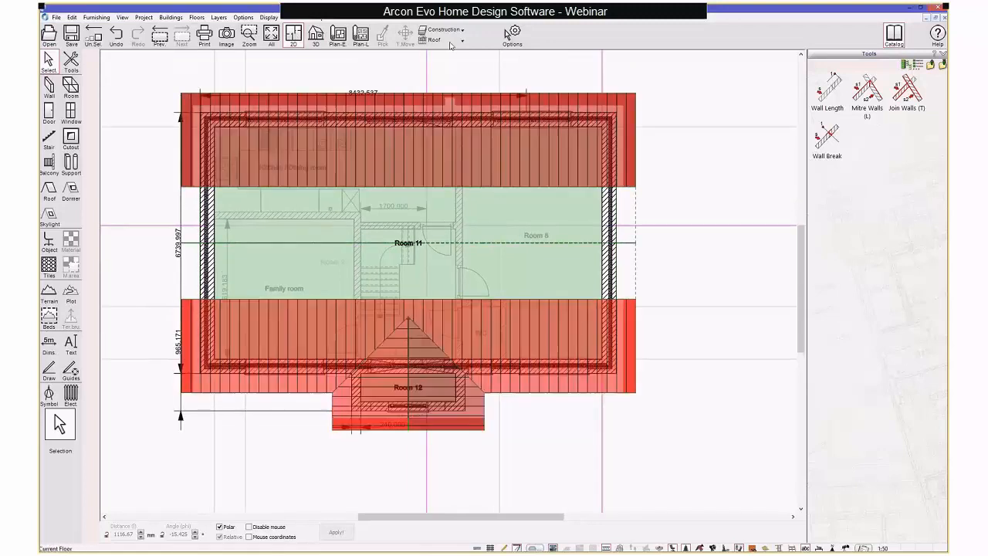
pyautogui.click(454, 40)
pyautogui.click(463, 73)
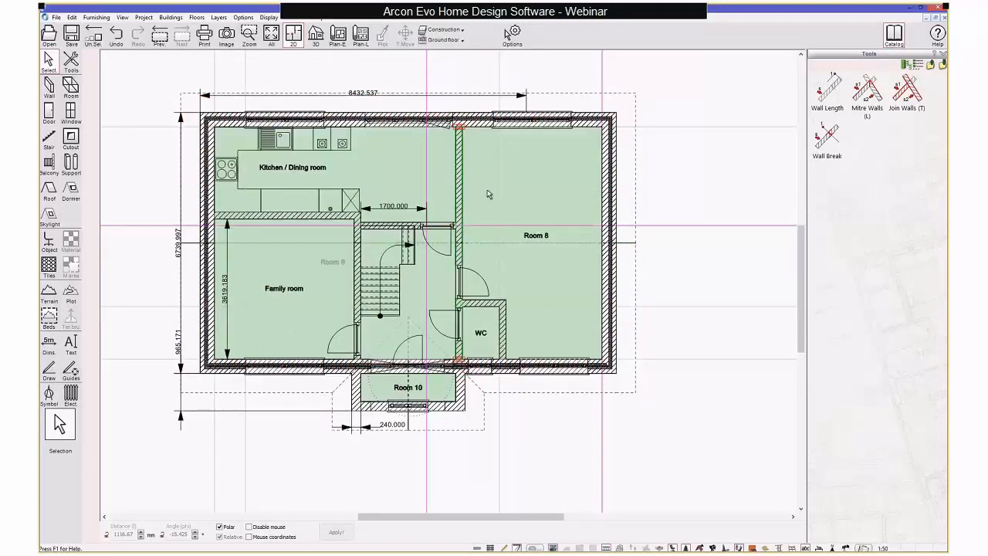
pyautogui.moveTo(502, 181); pyautogui.dragTo(489, 194, button='middle')
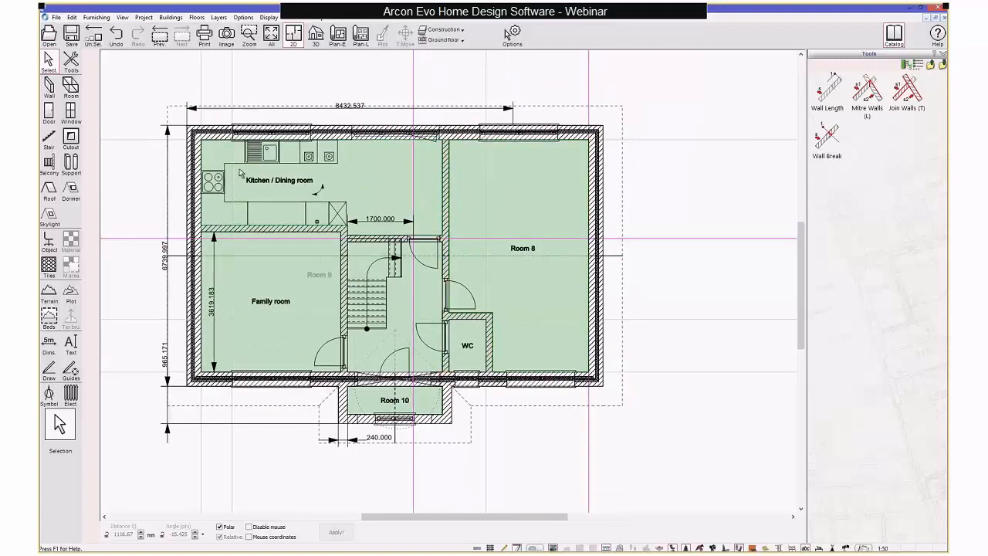
# Step: From the own objects catalog, place Sofa1 against Room 8's wall shared with the kitchen and an Armchair in the room's lower half
pyautogui.click(49, 239)
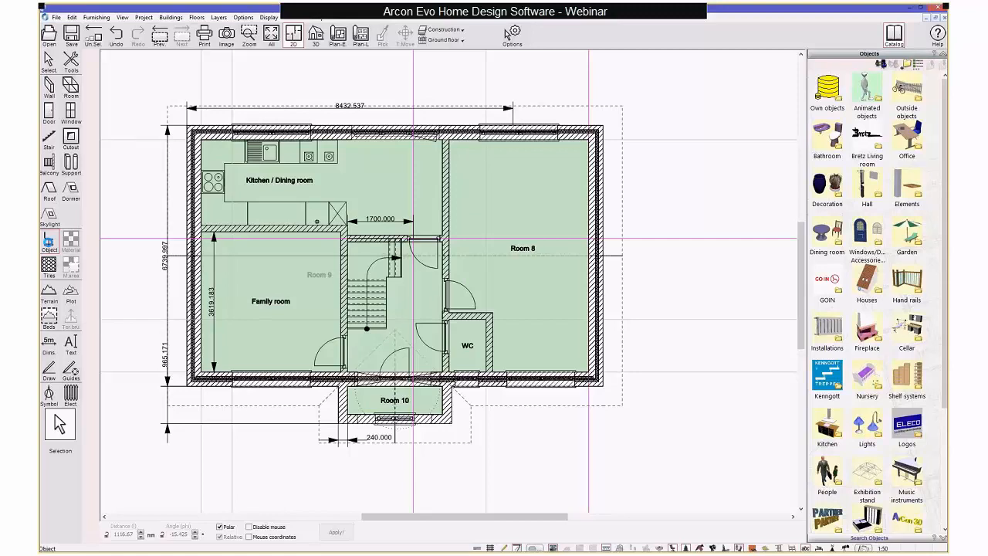
pyautogui.click(828, 89)
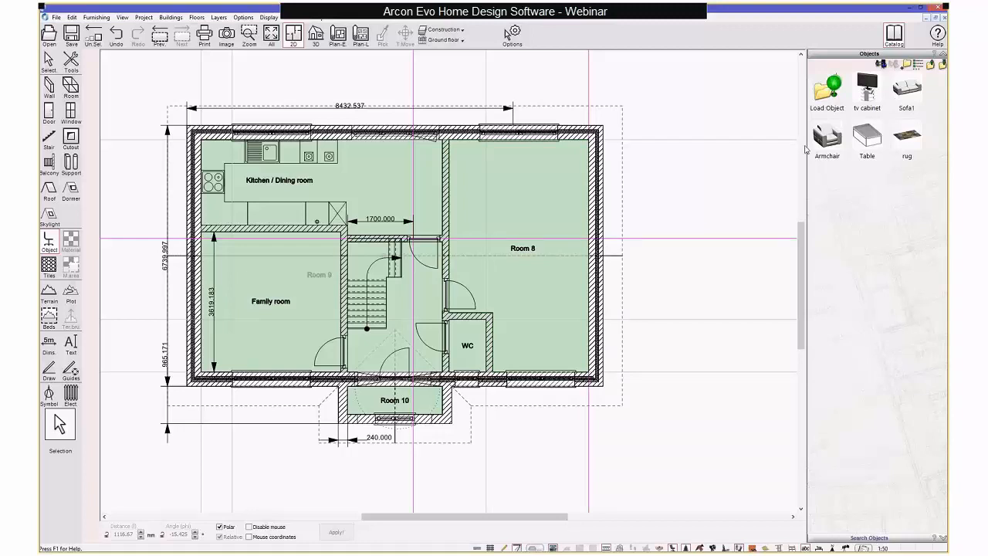
pyautogui.click(905, 85)
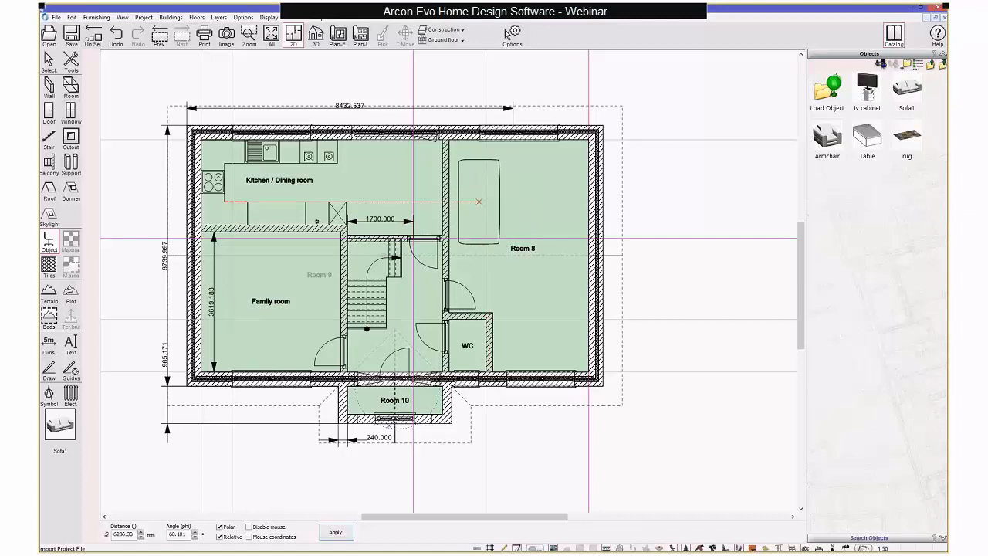
pyautogui.click(472, 210)
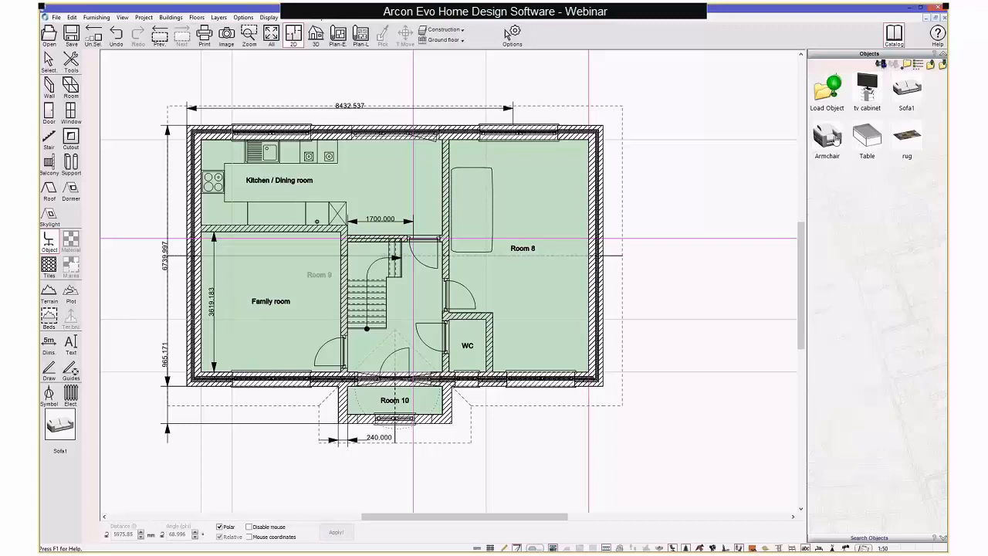
pyautogui.click(837, 137)
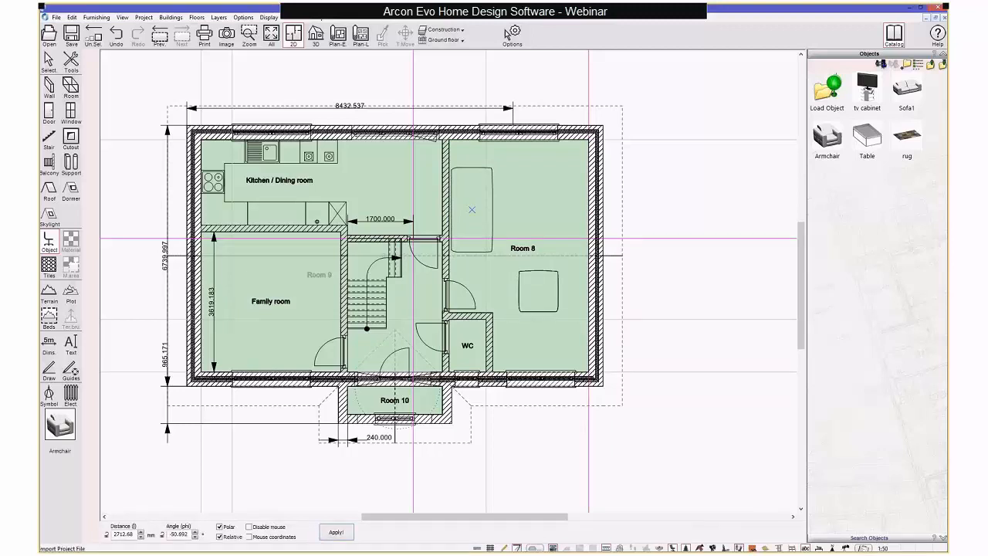
pyautogui.click(548, 302)
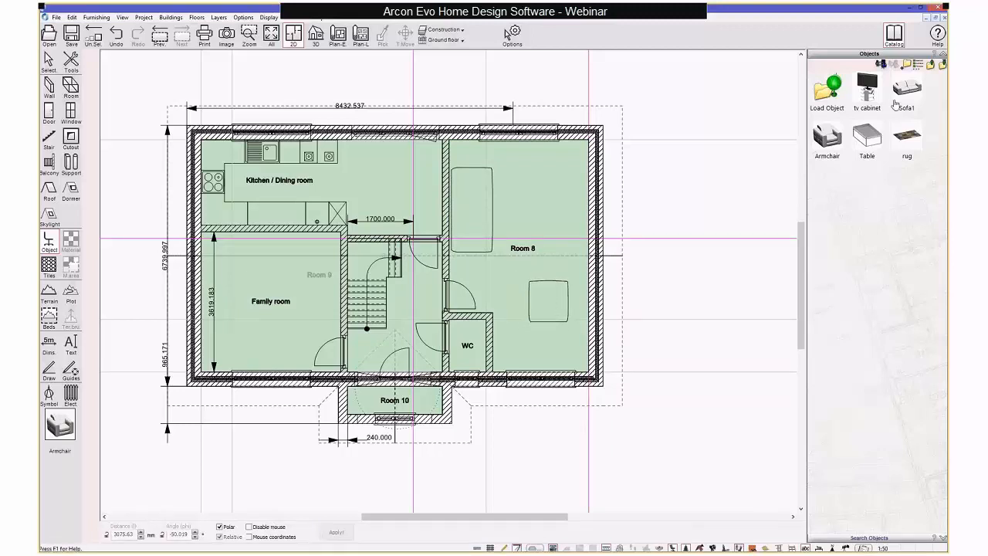
# Step: Place the rug in Room 8 between the sofa and the outer wall, turned so its long side runs parallel to the sofa
pyautogui.click(908, 137)
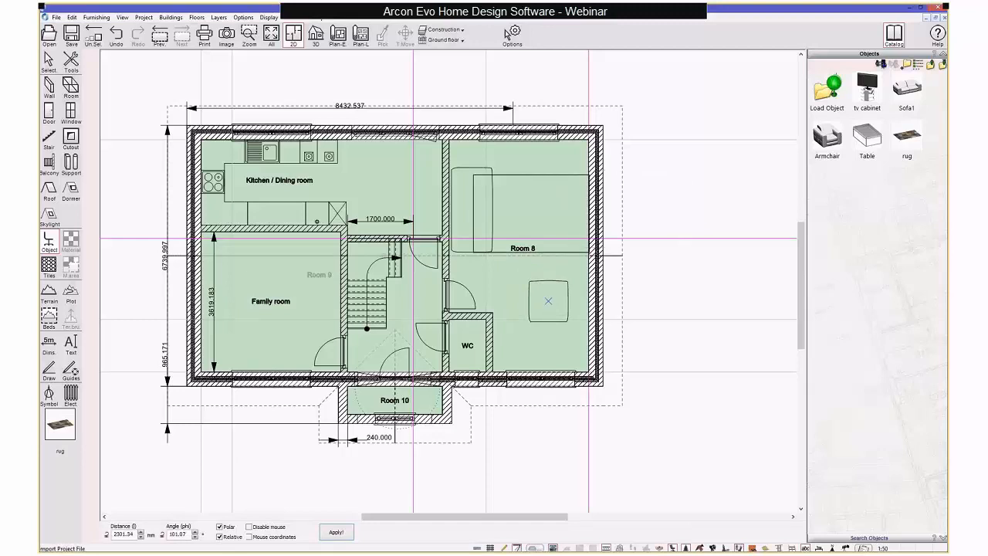
pyautogui.press('Tab')
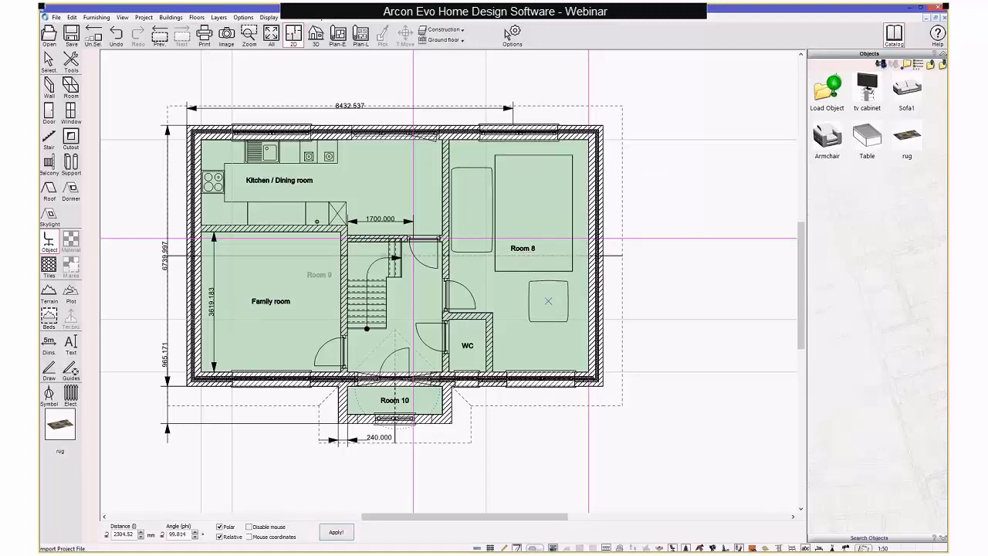
pyautogui.click(537, 217)
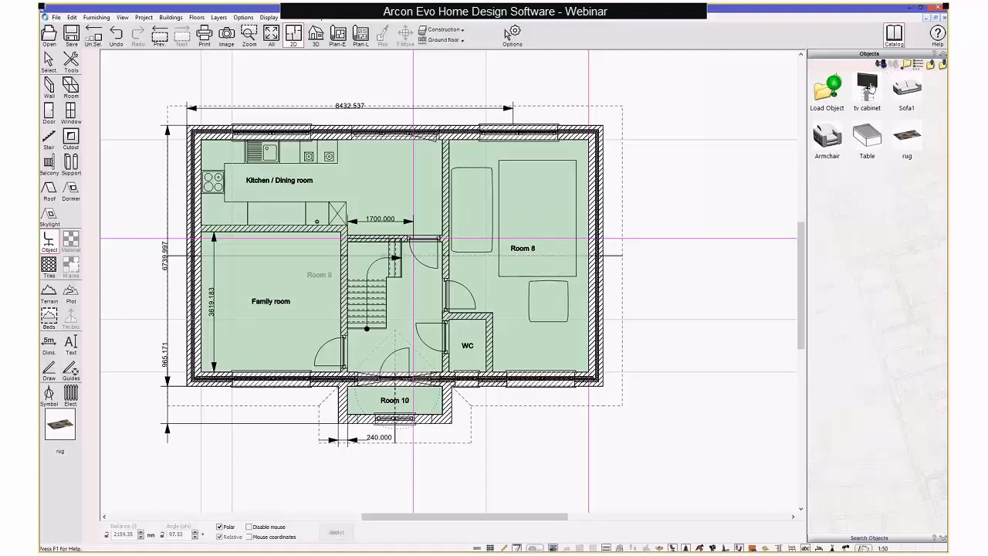
# Step: Place the tv cabinet in Room 8's upper-right corner and the Table in the middle of the rug
pyautogui.click(868, 87)
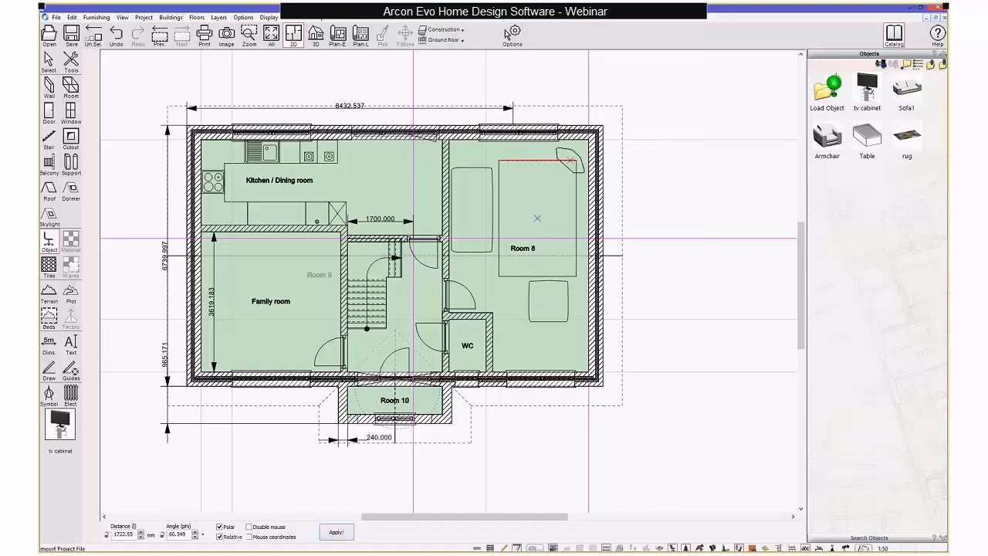
pyautogui.click(537, 218)
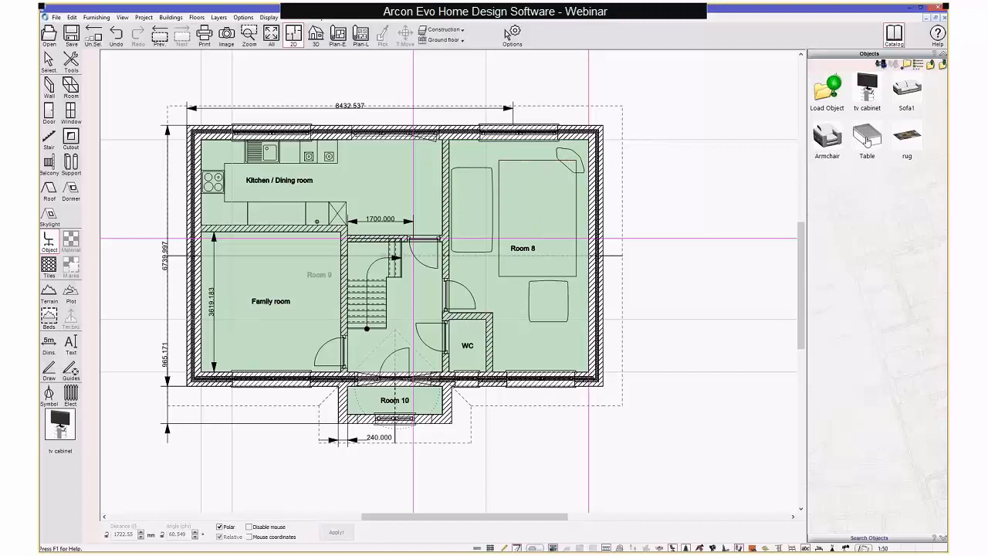
pyautogui.click(867, 137)
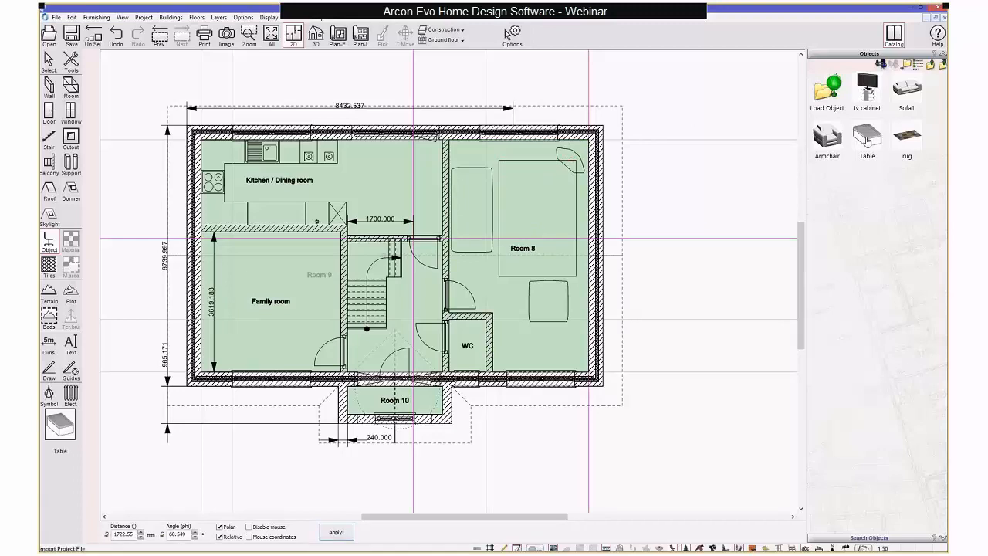
pyautogui.click(535, 215)
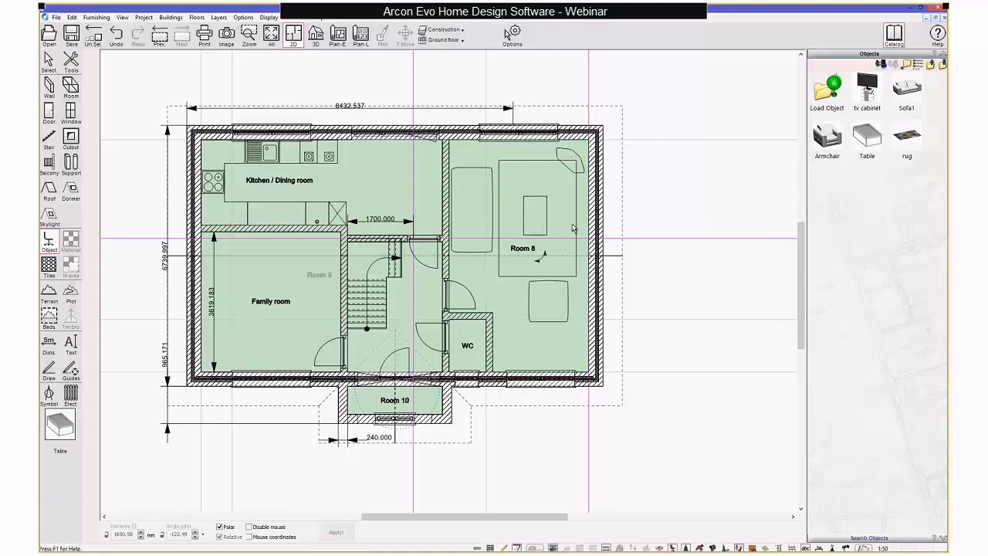
# Step: Show only the ground floor in 3D and view the furnished Room 8 from above
pyautogui.click(315, 35)
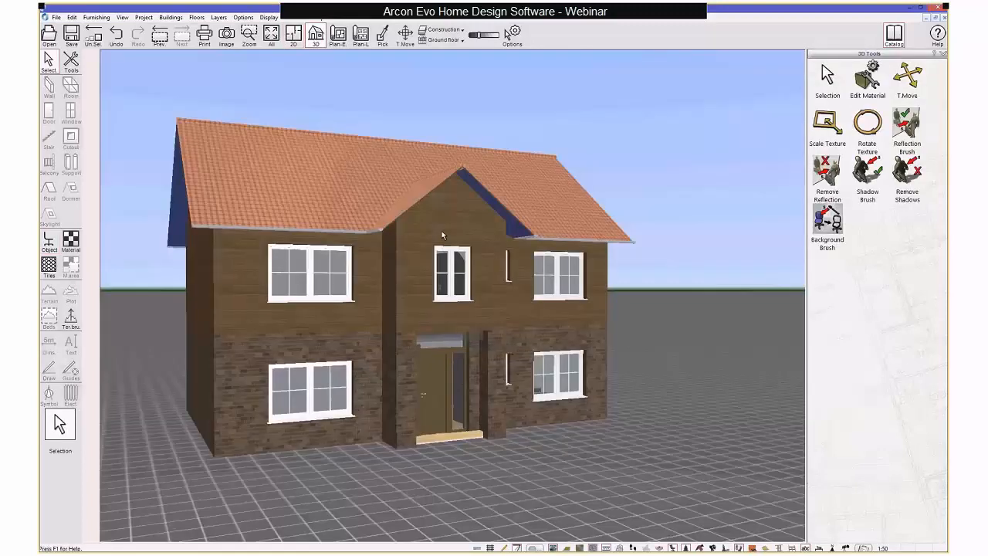
pyautogui.click(197, 17)
pyautogui.click(212, 133)
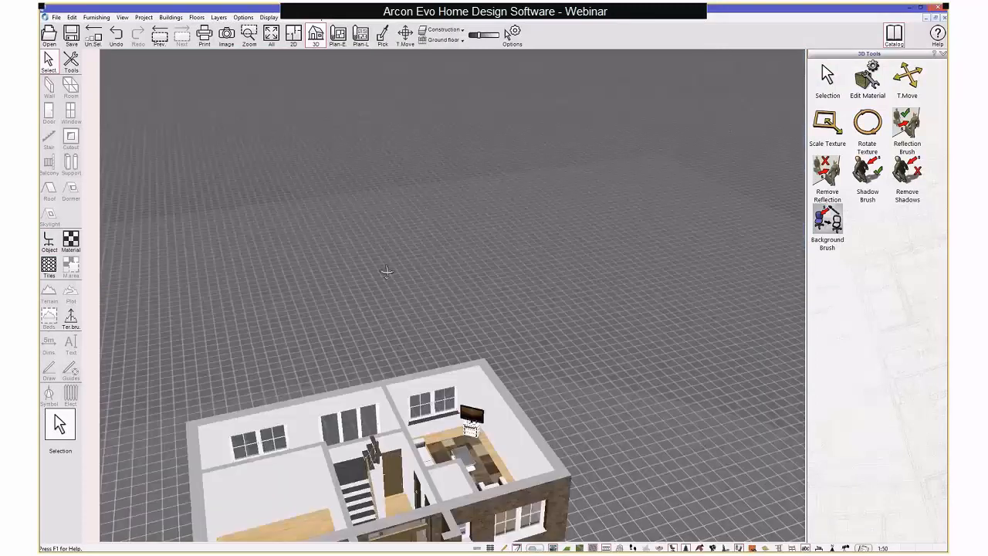
pyautogui.moveTo(387, 271); pyautogui.dragTo(390, 304, button='right')
pyautogui.moveTo(390, 304); pyautogui.dragTo(485, 371, button='middle')
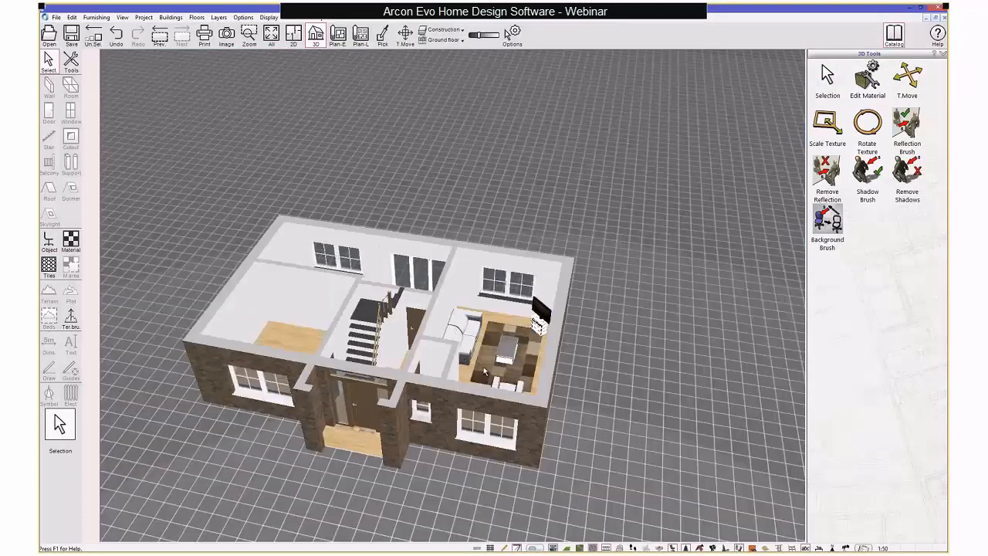
# Step: Examine the furnished Room 8 and the surrounding ground-floor rooms in 3D from several angles and distances
pyautogui.scroll(3, 485, 372)
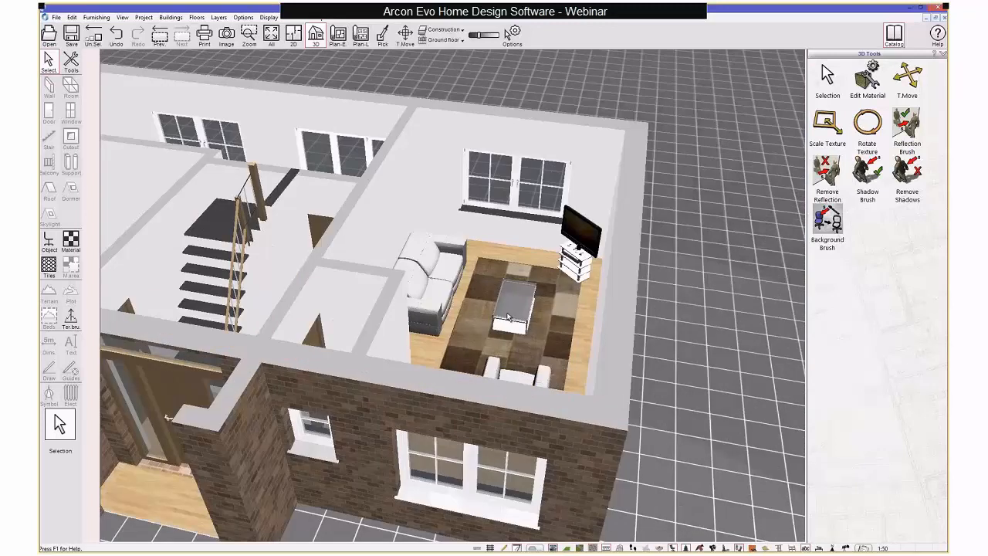
pyautogui.moveTo(508, 317); pyautogui.dragTo(436, 292, button='middle')
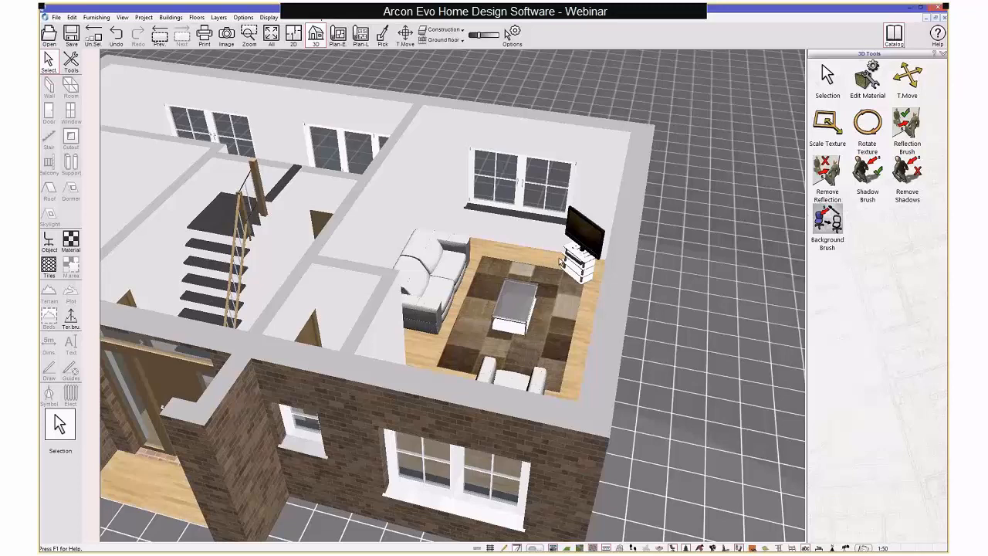
pyautogui.moveTo(561, 263); pyautogui.dragTo(443, 271, button='middle')
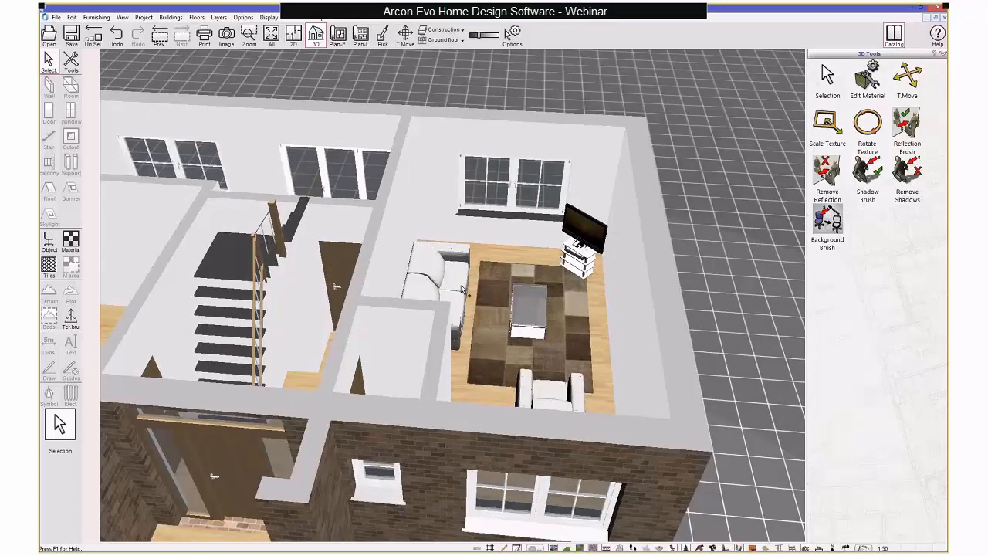
pyautogui.moveTo(463, 290); pyautogui.dragTo(484, 286, button='middle')
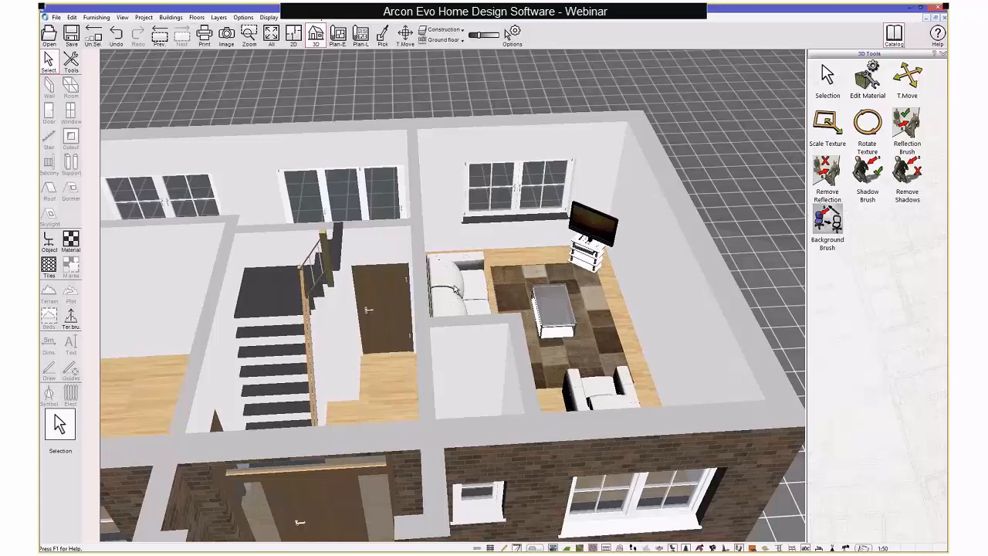
pyautogui.moveTo(455, 287)
pyautogui.mouseDown()
pyautogui.moveTo(477, 292)
pyautogui.moveTo(462, 281)
pyautogui.mouseUp()
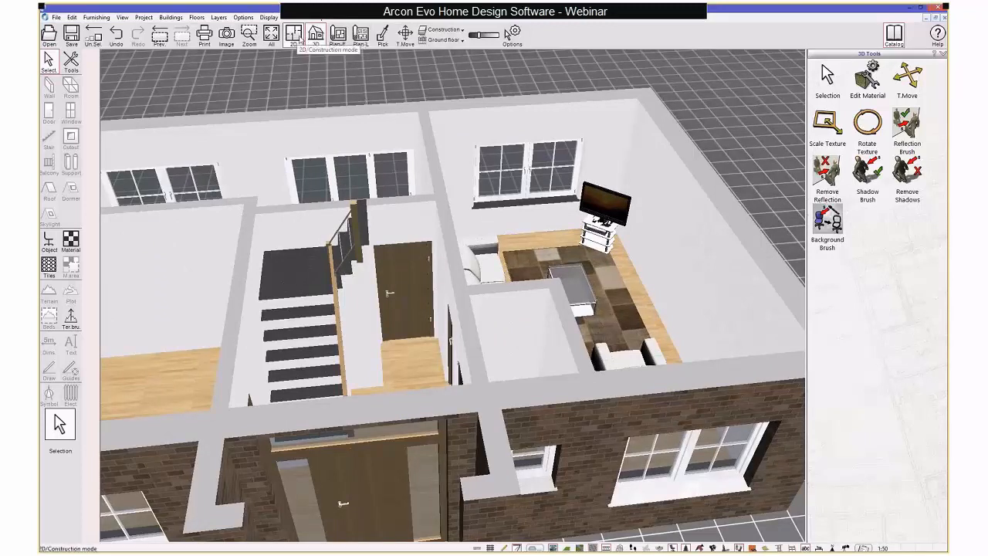
pyautogui.moveTo(446, 231); pyautogui.dragTo(455, 276, button='middle')
pyautogui.scroll(-5, 453, 233)
pyautogui.moveTo(454, 276); pyautogui.dragTo(448, 238, button='middle')
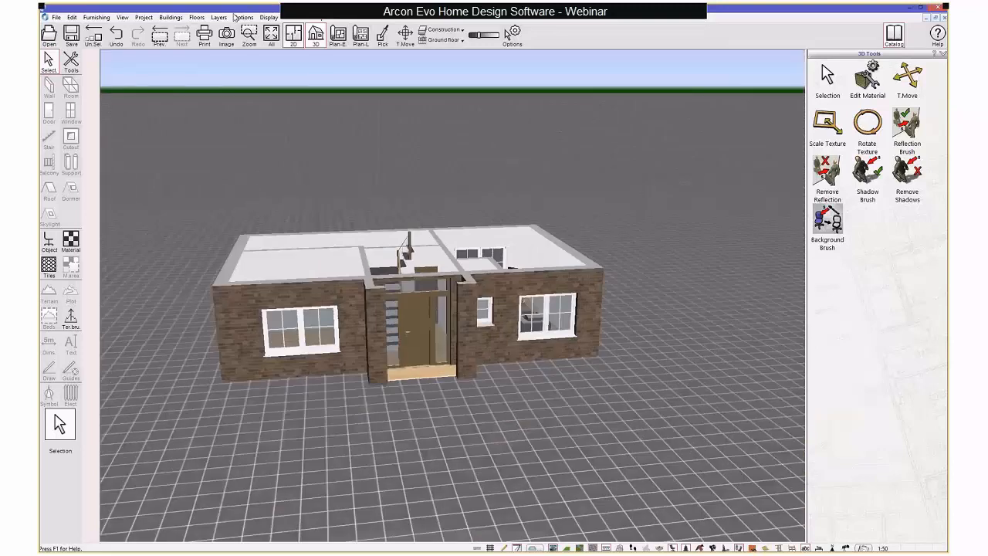
# Step: Make all floors visible and switch to the Roof floor in the 2D construction plan
pyautogui.click(197, 17)
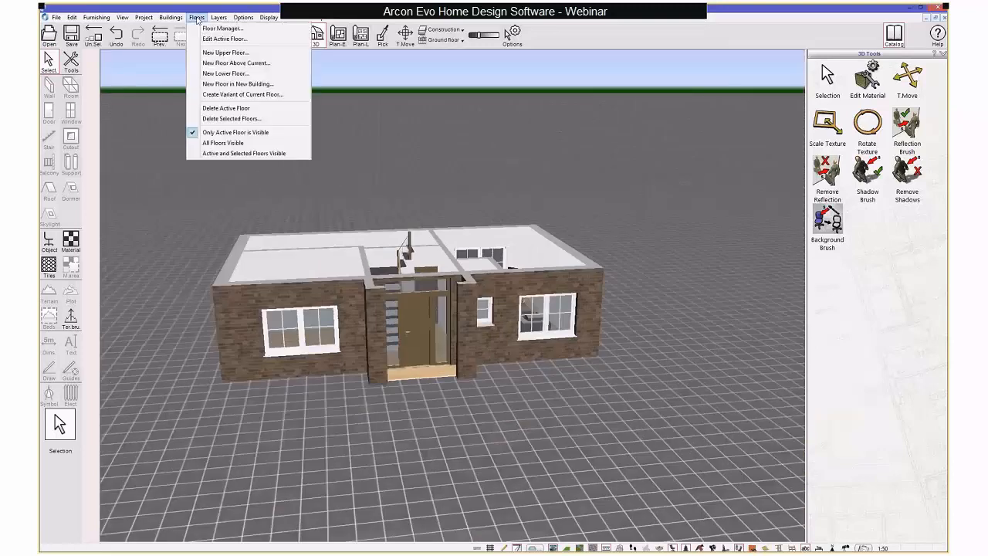
pyautogui.click(222, 143)
pyautogui.click(296, 39)
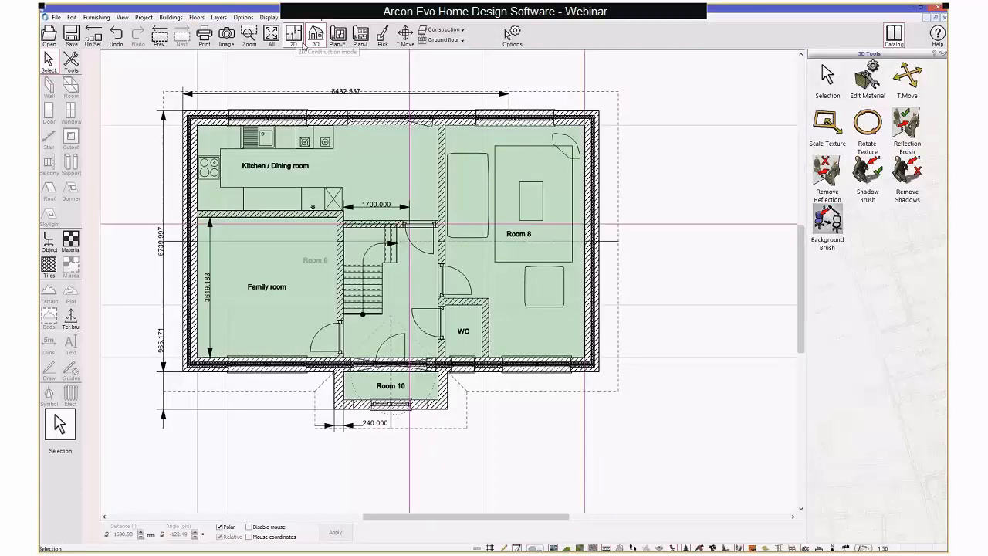
pyautogui.click(441, 40)
pyautogui.click(447, 47)
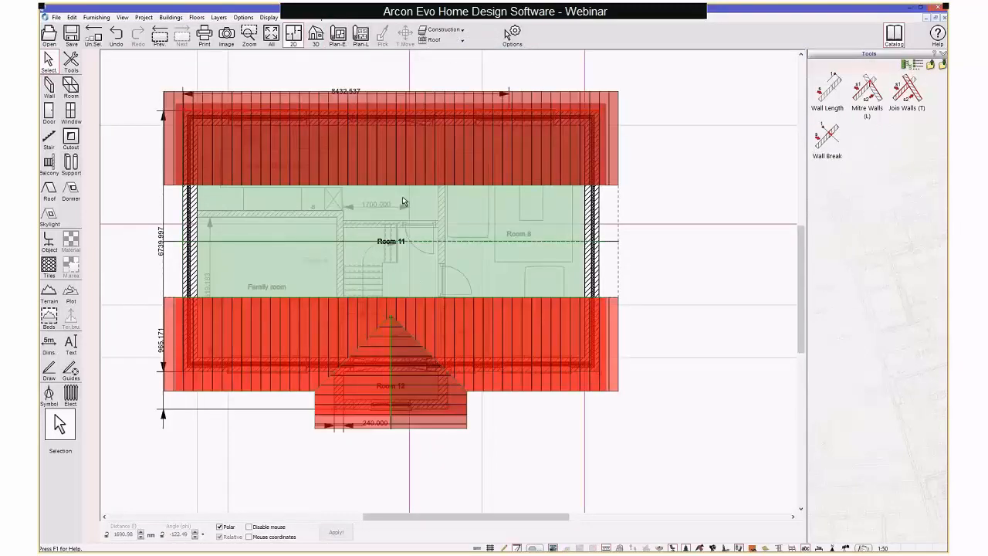
pyautogui.moveTo(402, 198); pyautogui.dragTo(439, 195, button='middle')
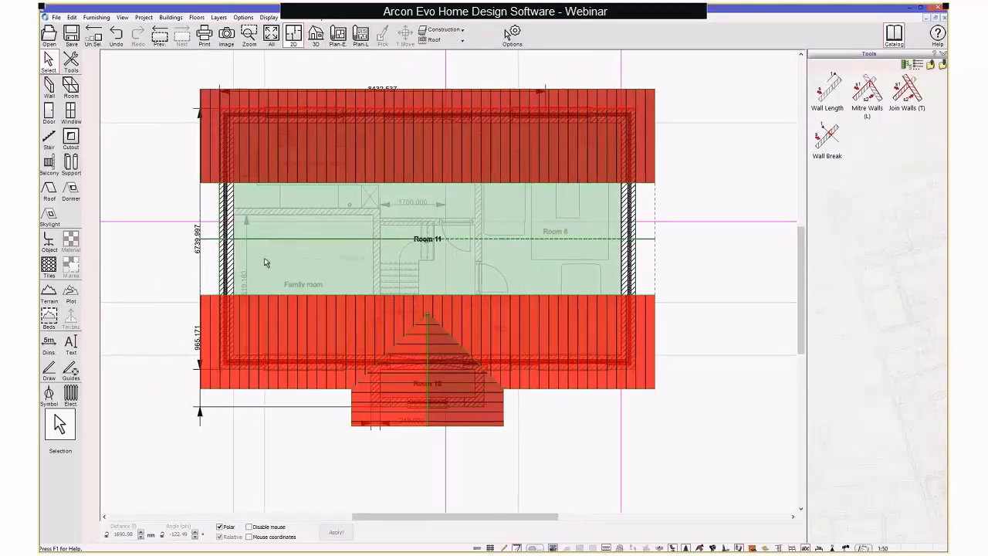
# Step: Place two plain skylights at matching heights on the front roof slope, one on each side of the central gable
pyautogui.click(51, 215)
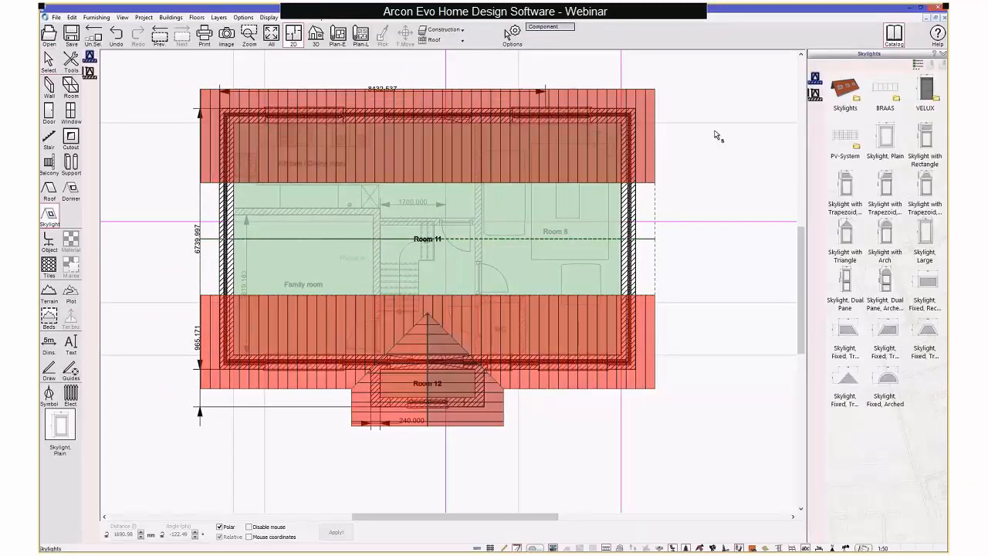
pyautogui.click(888, 137)
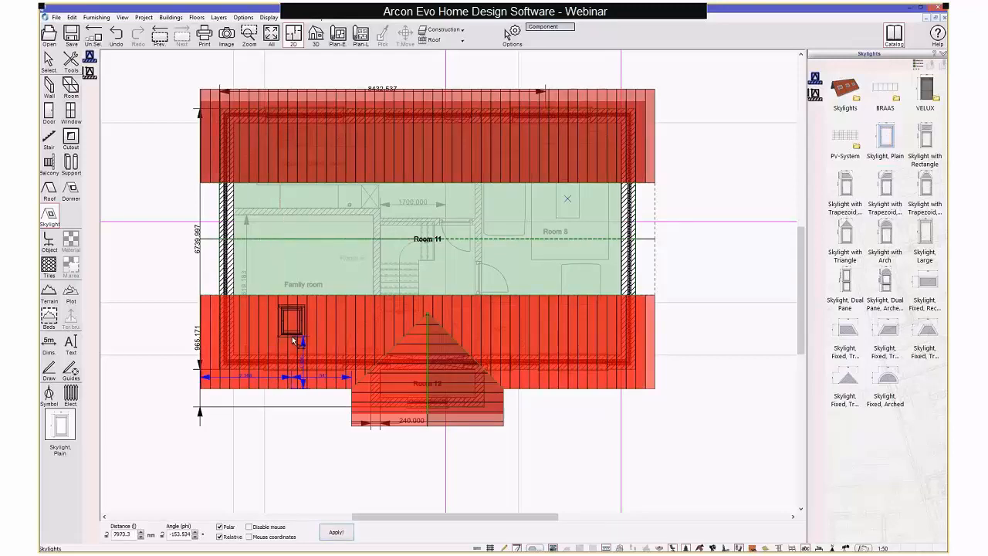
pyautogui.click(292, 335)
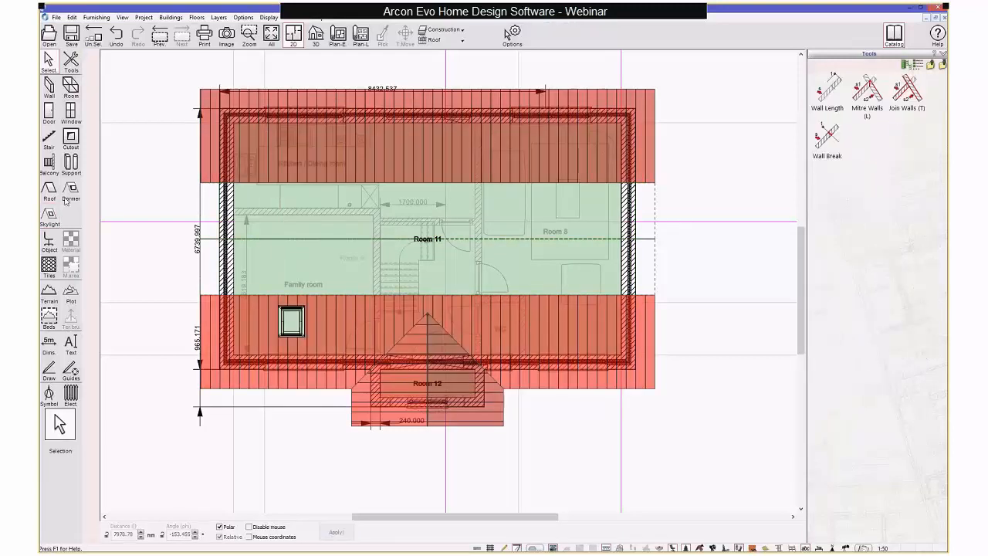
pyautogui.click(888, 139)
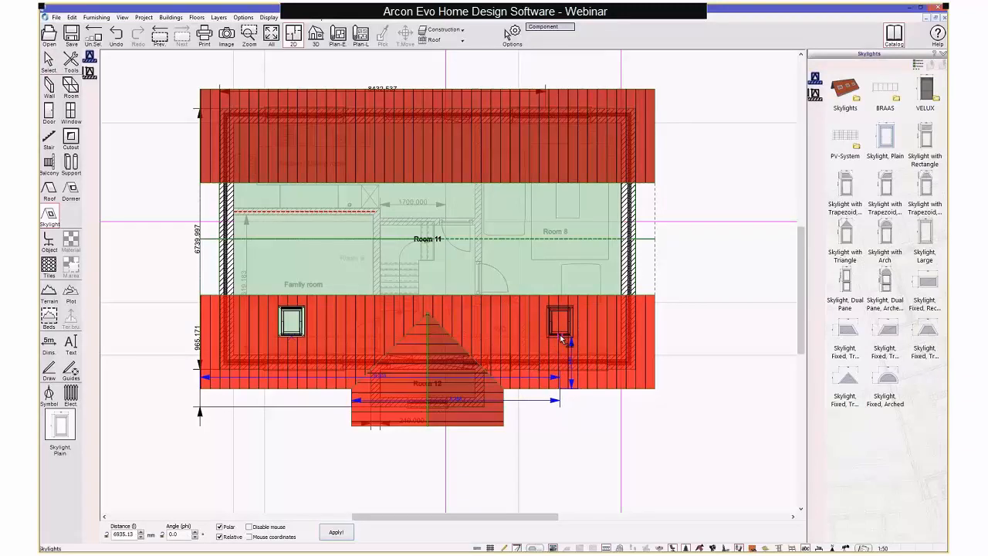
pyautogui.click(561, 337)
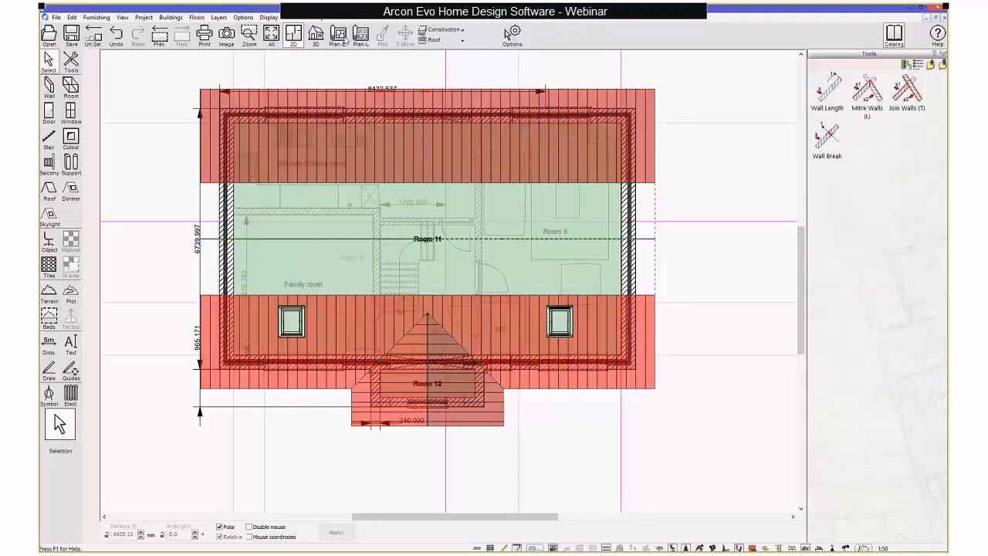
# Step: View the house in 3D and inspect both skylights on the front roof slope
pyautogui.click(316, 34)
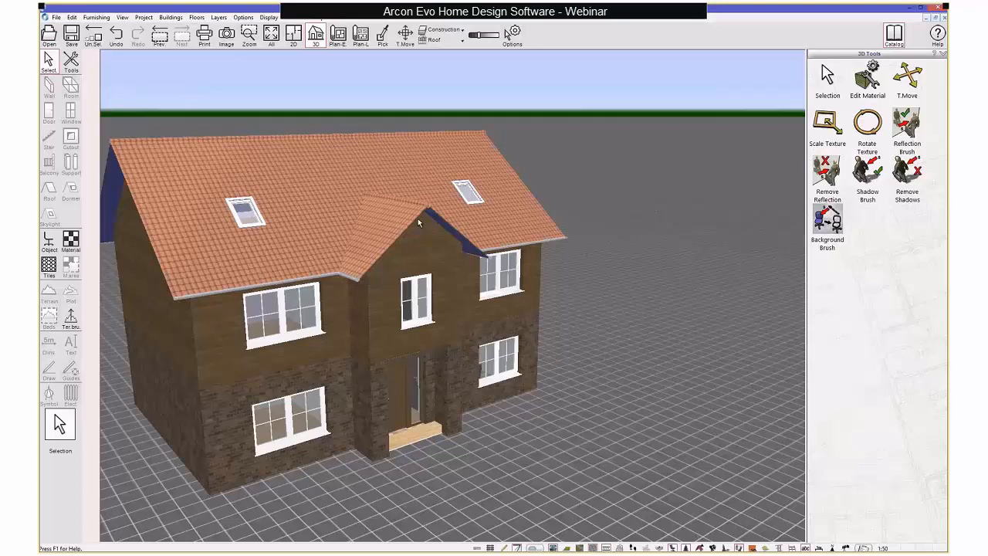
pyautogui.moveTo(418, 219); pyautogui.dragTo(335, 217, button='middle')
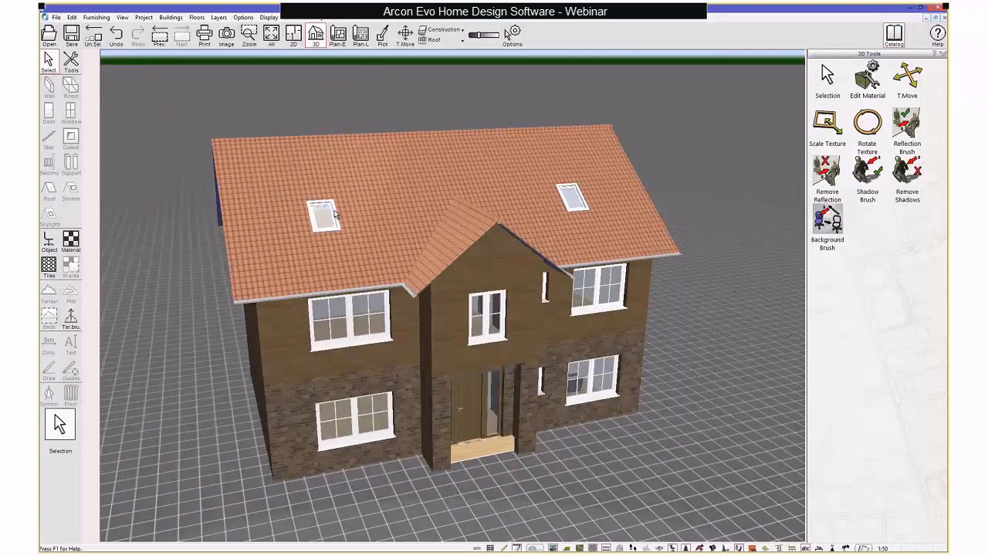
pyautogui.click(335, 215)
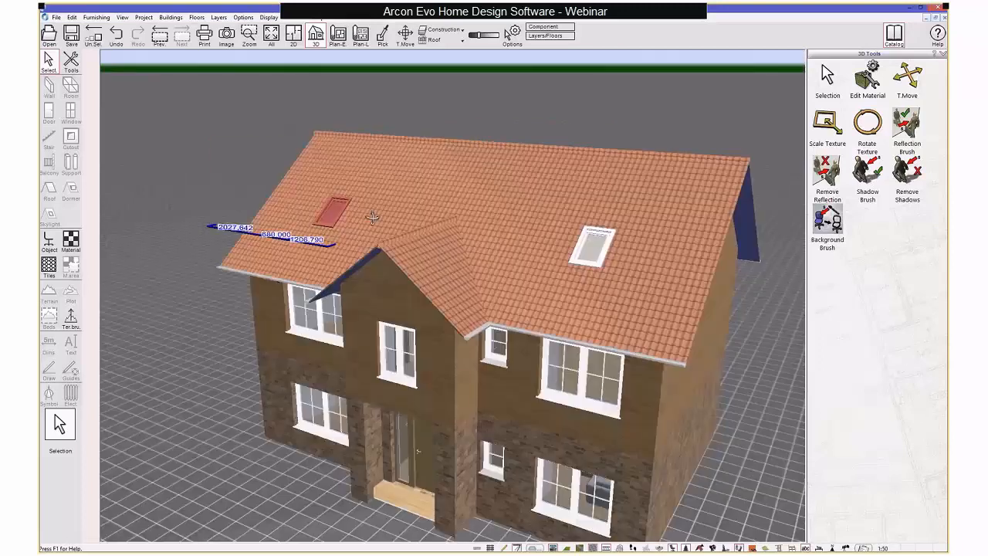
pyautogui.moveTo(373, 218); pyautogui.dragTo(396, 165, button='middle')
# Step: Select the roof and review its general timber construction settings
pyautogui.click(603, 213)
pyautogui.click(396, 165)
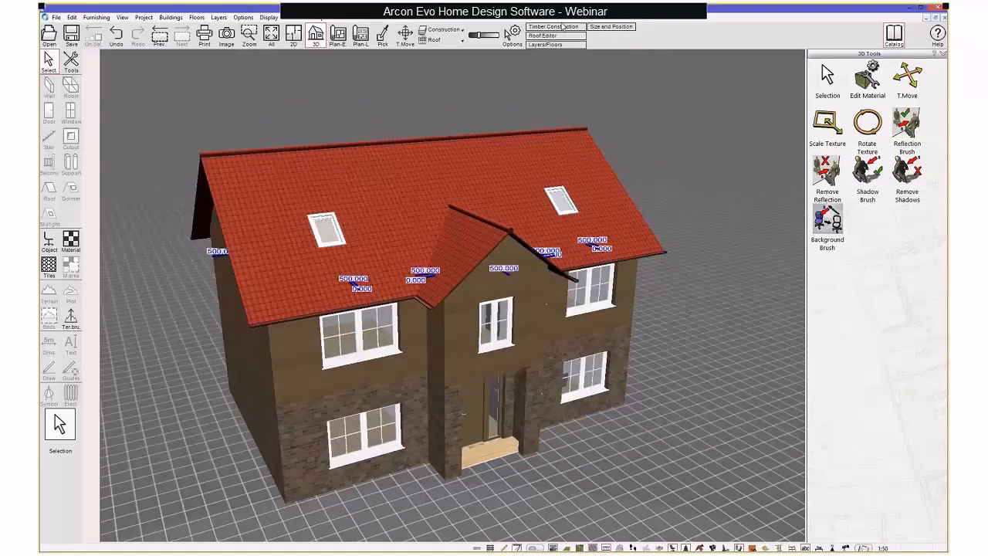
pyautogui.click(553, 27)
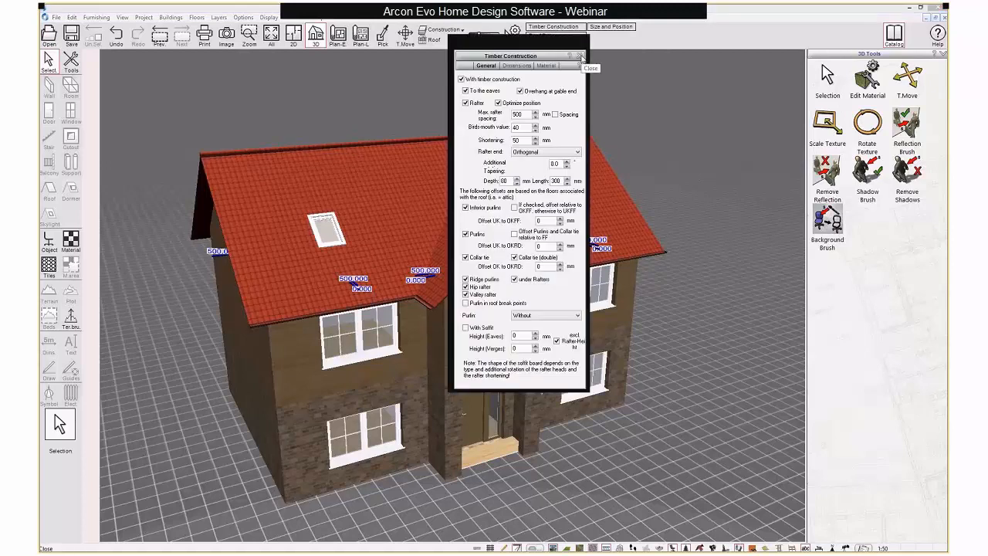
pyautogui.click(581, 56)
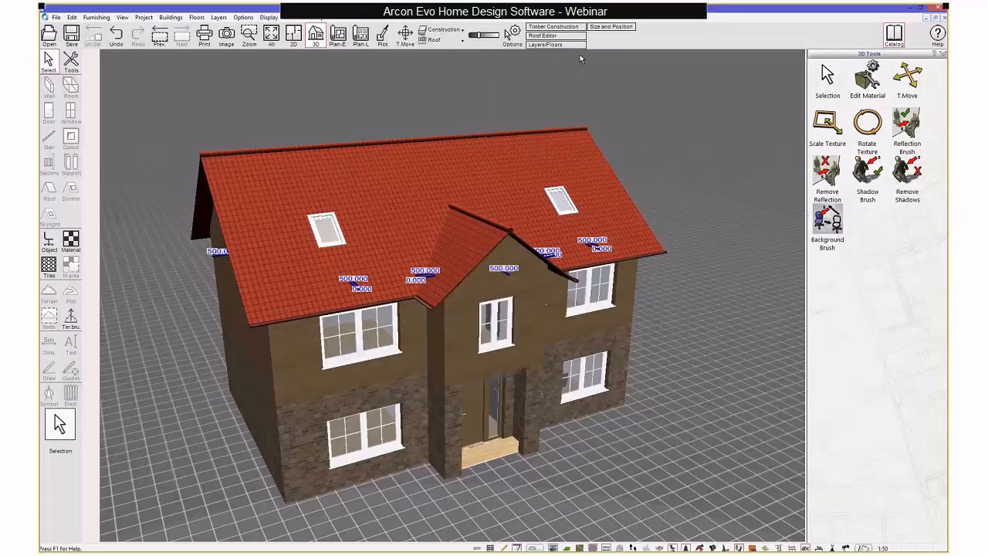
# Step: Show the timber construction in roofs and look at the gables and eaves of the house
pyautogui.click(122, 17)
pyautogui.moveTo(223, 241)
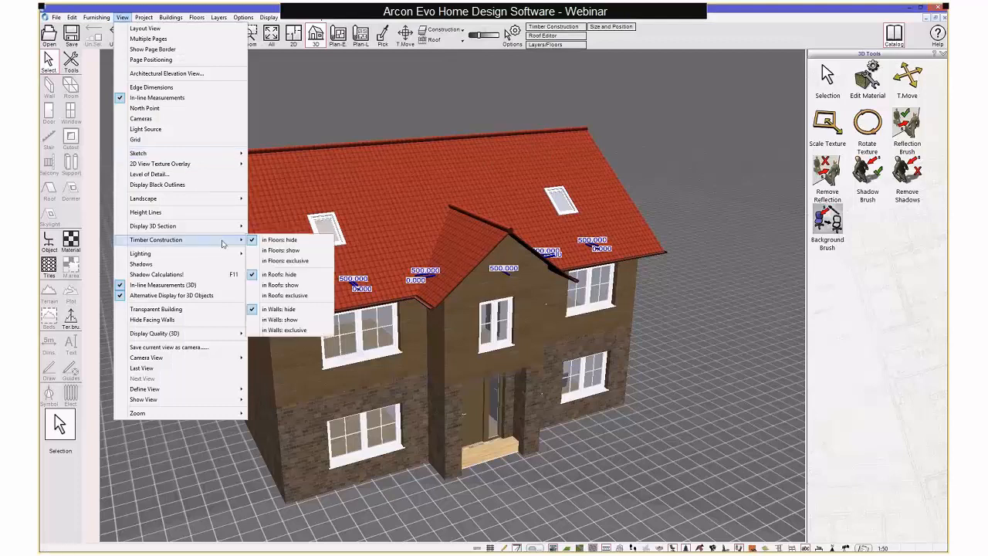
pyautogui.click(283, 285)
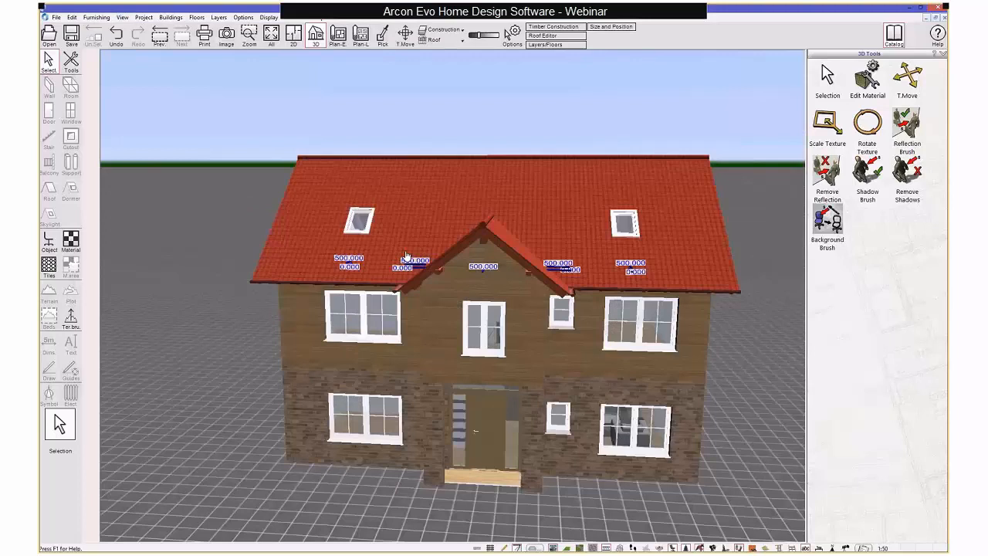
pyautogui.moveTo(406, 256); pyautogui.dragTo(376, 241)
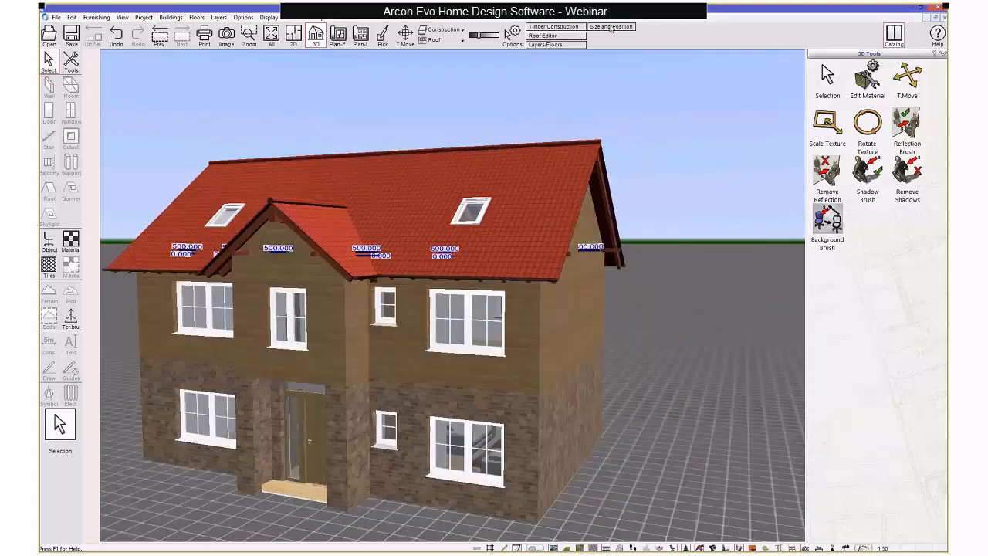
# Step: Add a soffit to the roof through its timber construction settings
pyautogui.click(553, 26)
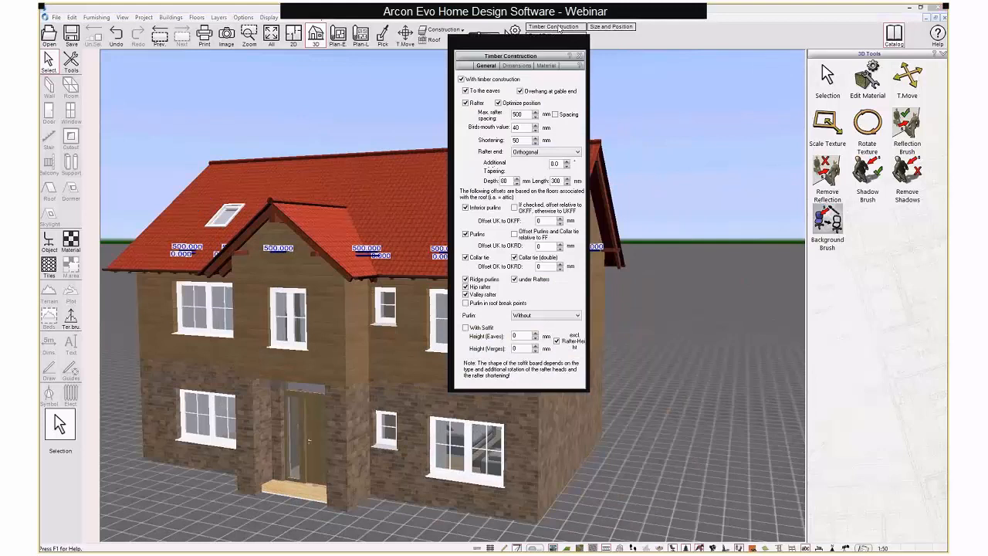
pyautogui.click(465, 327)
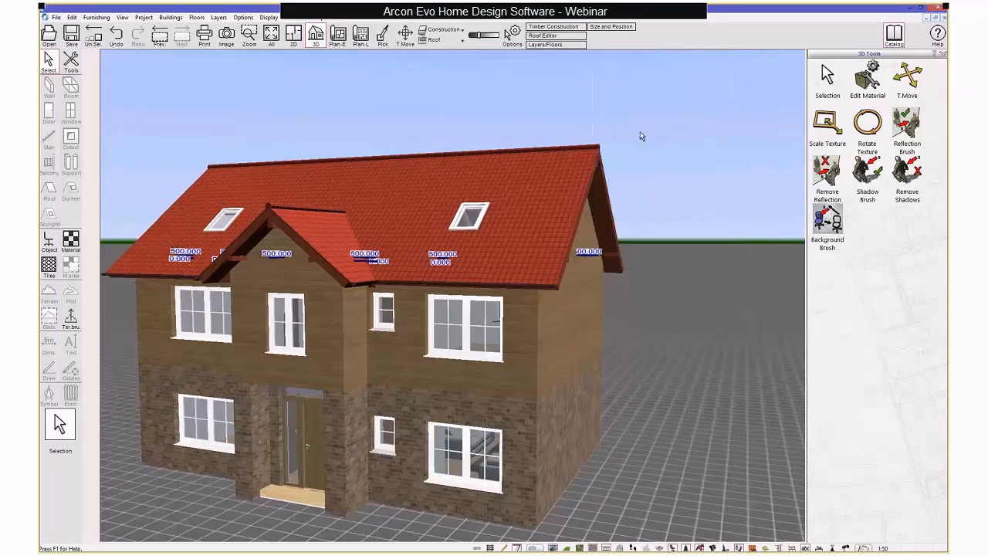
pyautogui.moveTo(640, 136); pyautogui.dragTo(512, 259, button='middle')
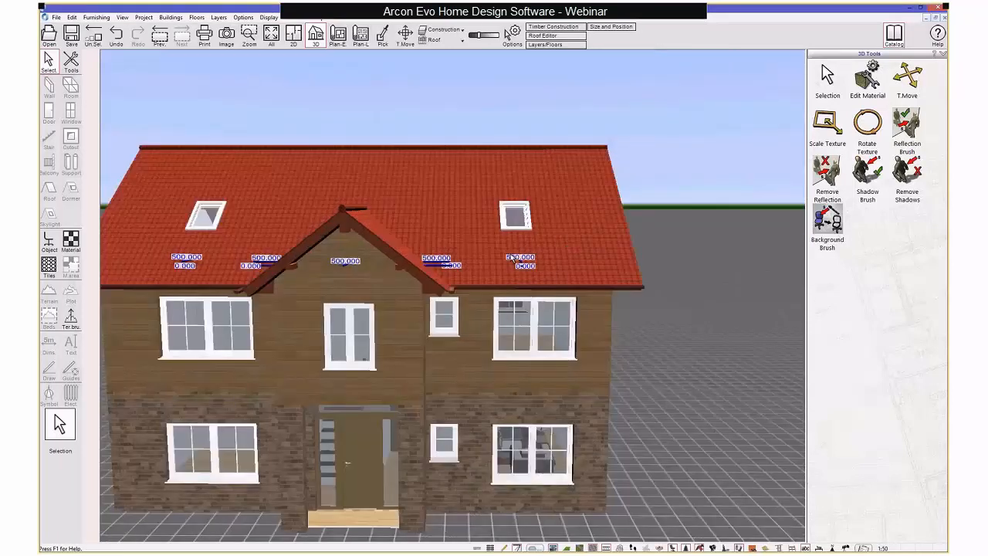
# Step: Display the roof's timber construction exclusively, without its tile covering, and look at the rafters around the skylights
pyautogui.scroll(-3, 512, 259)
pyautogui.click(122, 17)
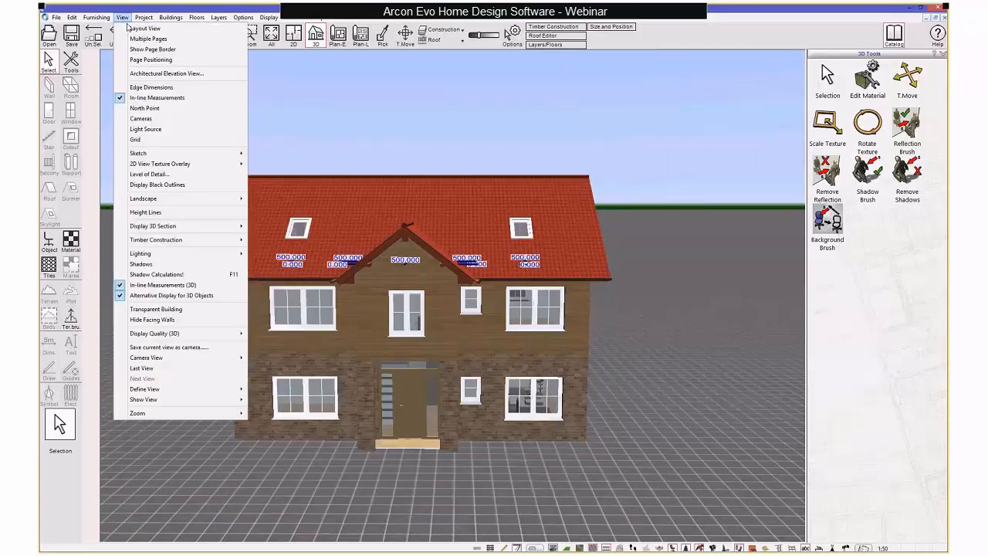
pyautogui.moveTo(163, 240)
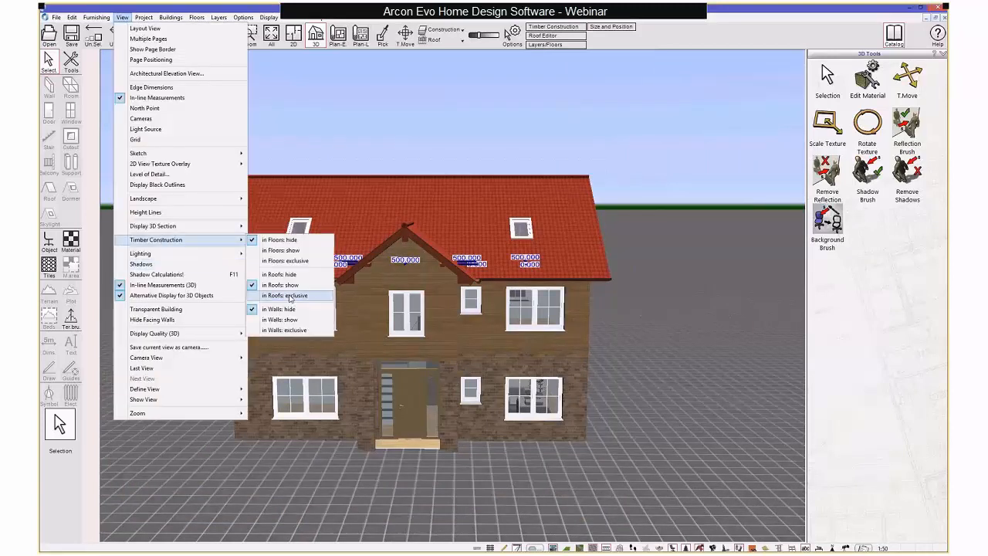
pyautogui.click(290, 299)
pyautogui.moveTo(290, 298); pyautogui.dragTo(417, 242)
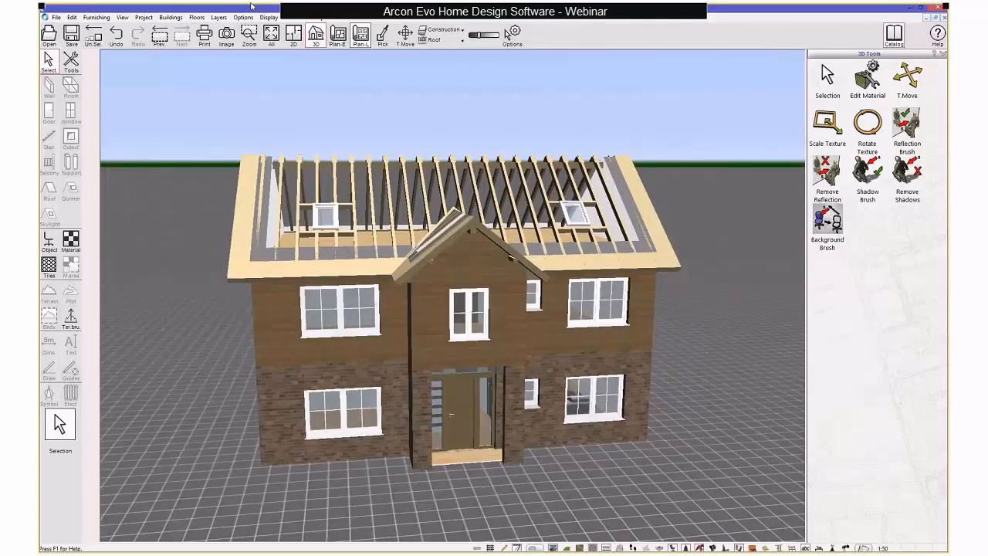
# Step: Display the roof covering together with its timber construction and view the house from the front at a lower angle
pyautogui.click(122, 17)
pyautogui.moveTo(193, 240)
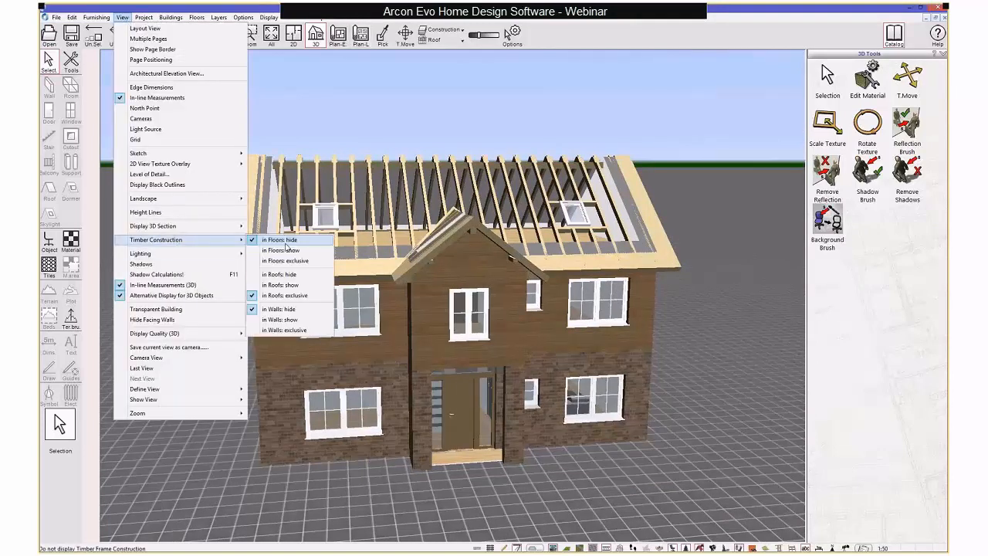
pyautogui.click(284, 241)
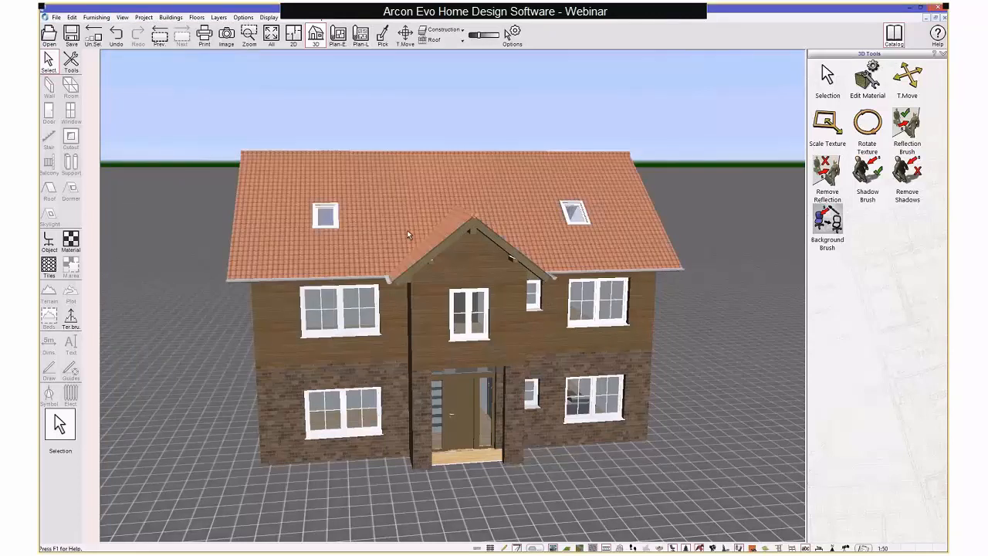
pyautogui.moveTo(409, 241); pyautogui.dragTo(438, 263)
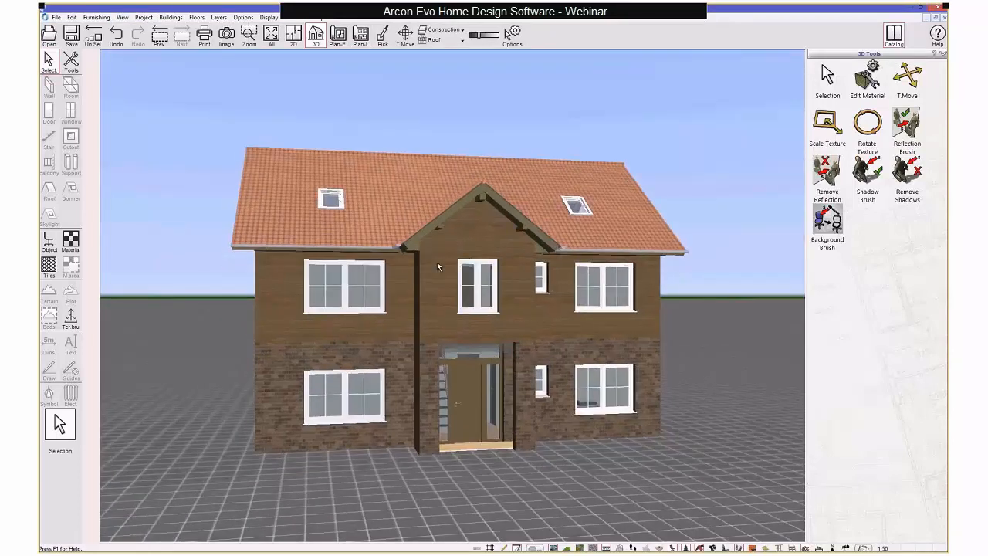
pyautogui.moveTo(431, 278); pyautogui.dragTo(430, 281, button='middle')
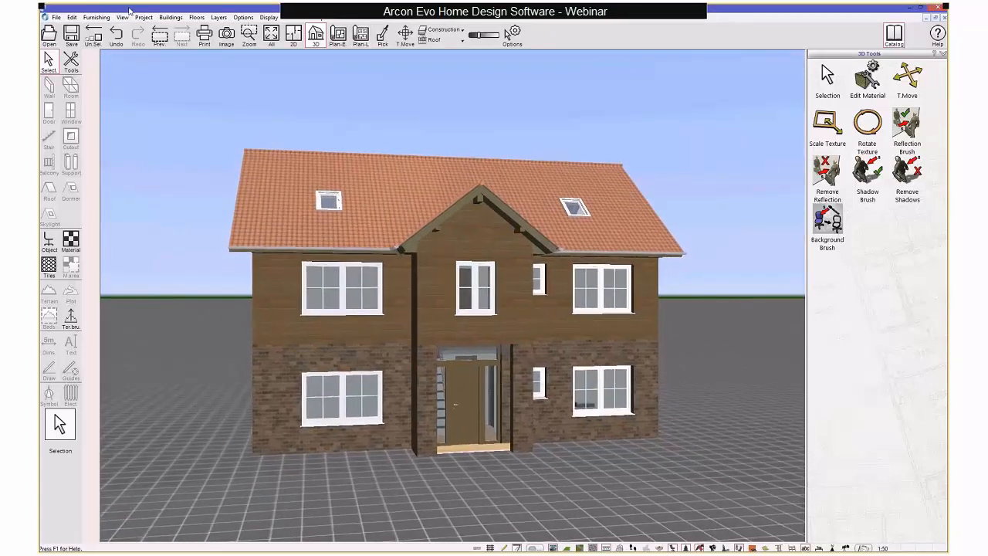
# Step: Display the building as transparent and look at its structure and furniture from the front corner
pyautogui.click(122, 17)
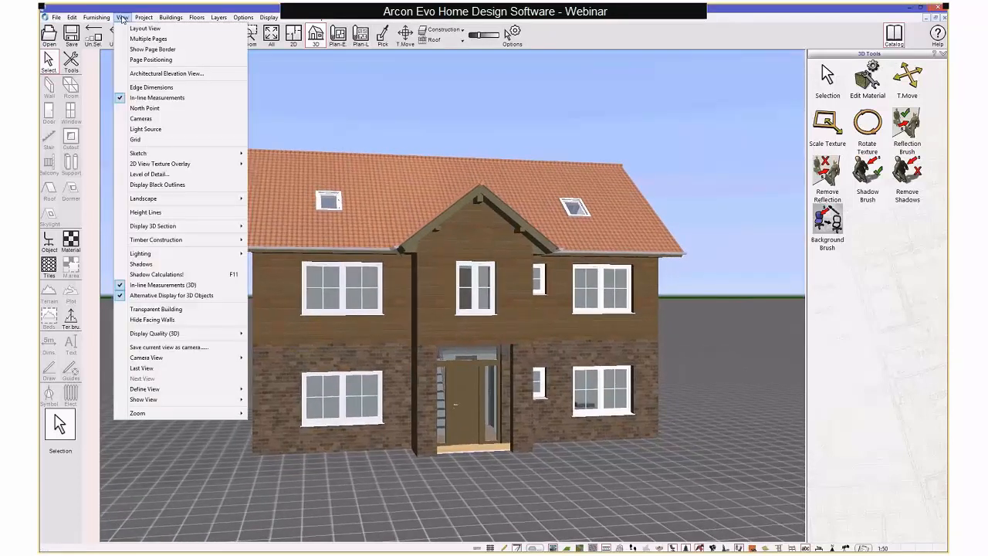
pyautogui.click(194, 311)
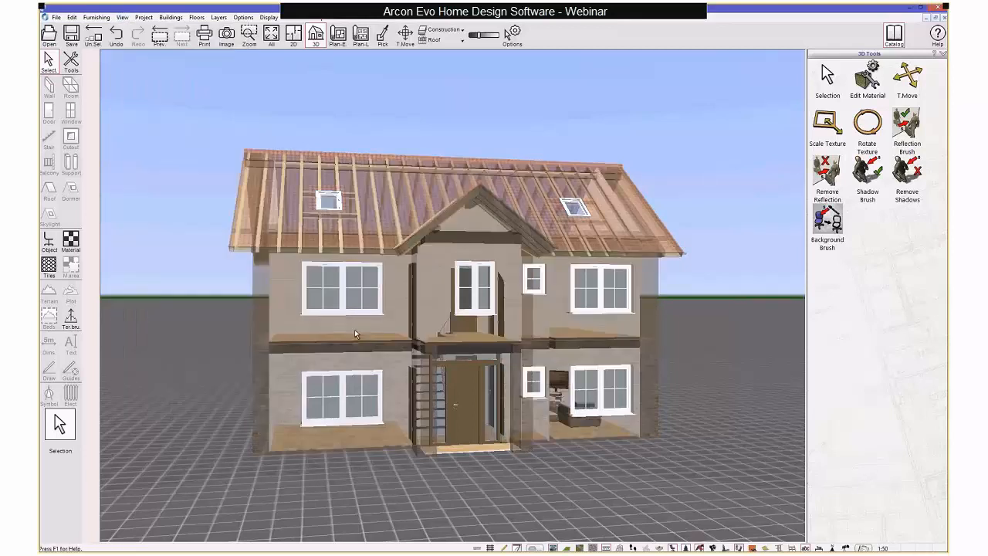
pyautogui.moveTo(355, 331); pyautogui.dragTo(476, 363)
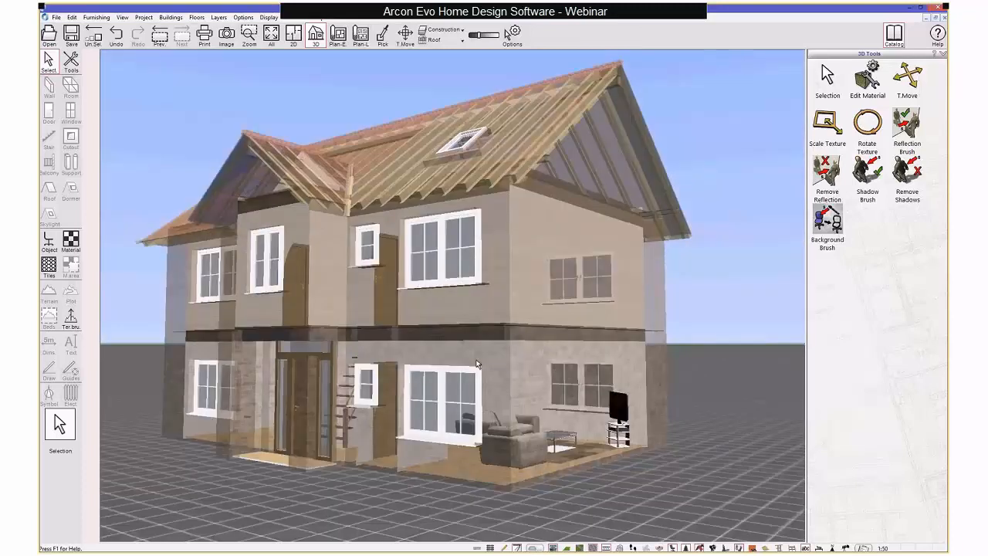
pyautogui.scroll(-3, 476, 363)
# Step: Hide the facing walls to look into the rooms on both floors, and display the complete walls again
pyautogui.click(122, 17)
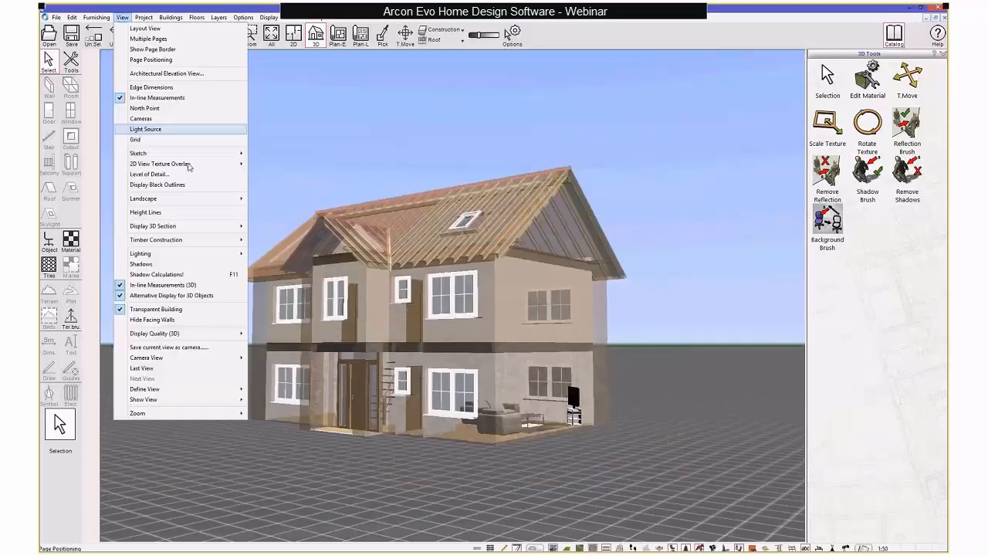
pyautogui.click(171, 320)
pyautogui.moveTo(434, 309)
pyautogui.mouseDown()
pyautogui.moveTo(498, 309)
pyautogui.moveTo(394, 307)
pyautogui.moveTo(468, 309)
pyautogui.moveTo(434, 305)
pyautogui.mouseUp()
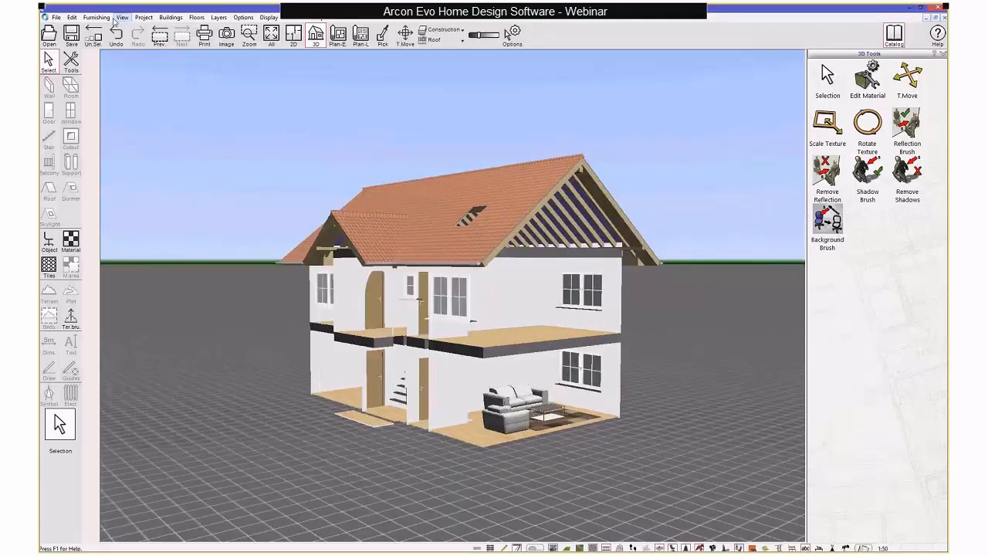
pyautogui.click(120, 17)
pyautogui.moveTo(183, 228)
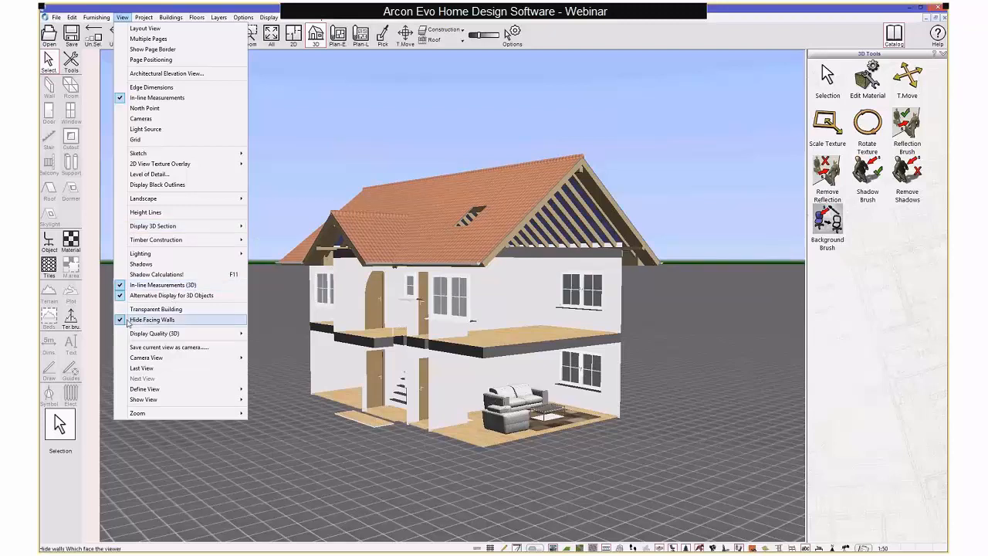
pyautogui.click(125, 320)
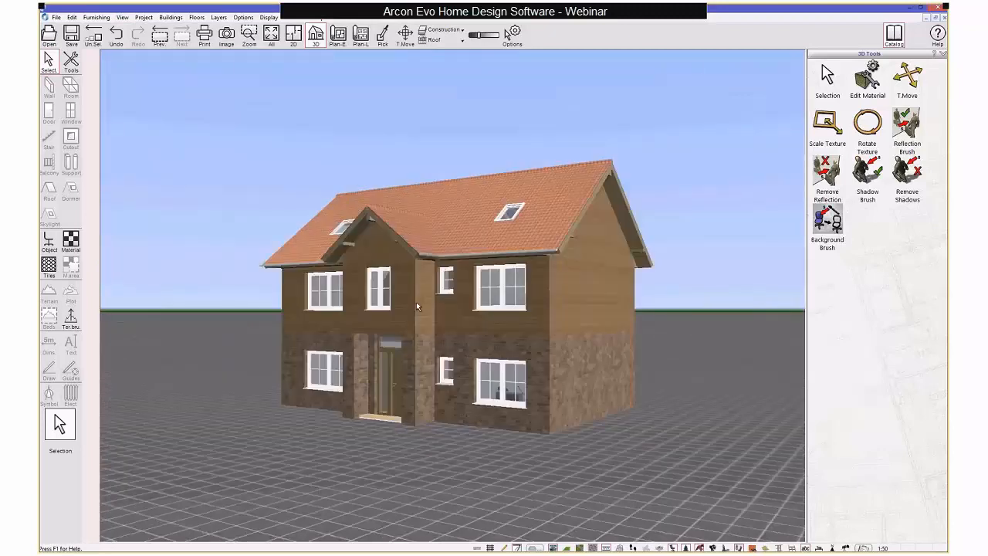
# Step: View the house from the front and hide the landscape grid on the ground
pyautogui.moveTo(417, 303)
pyautogui.mouseDown()
pyautogui.moveTo(408, 304)
pyautogui.moveTo(421, 305)
pyautogui.mouseUp()
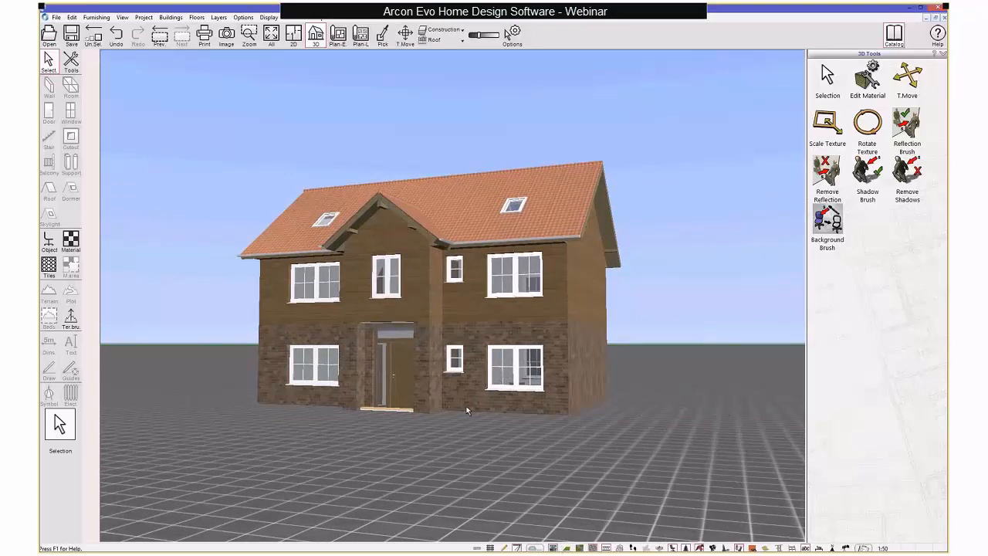
pyautogui.moveTo(467, 412); pyautogui.dragTo(430, 416, button='middle')
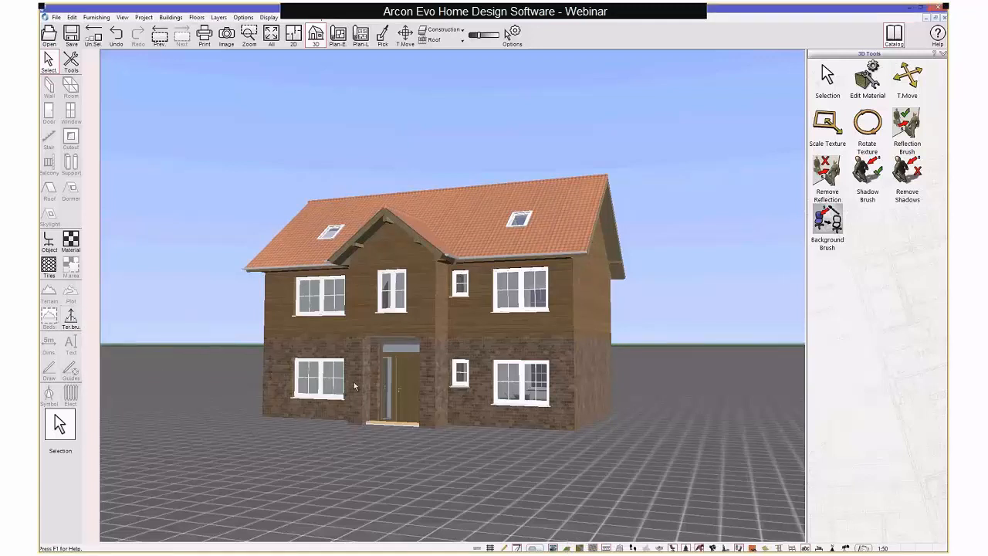
pyautogui.moveTo(549, 419); pyautogui.dragTo(487, 415)
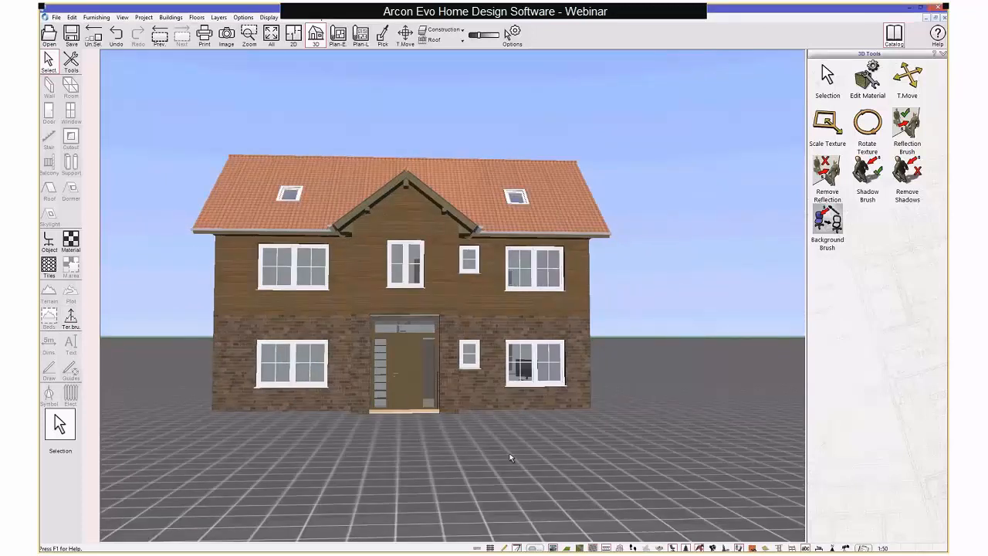
pyautogui.moveTo(524, 455); pyautogui.dragTo(533, 453)
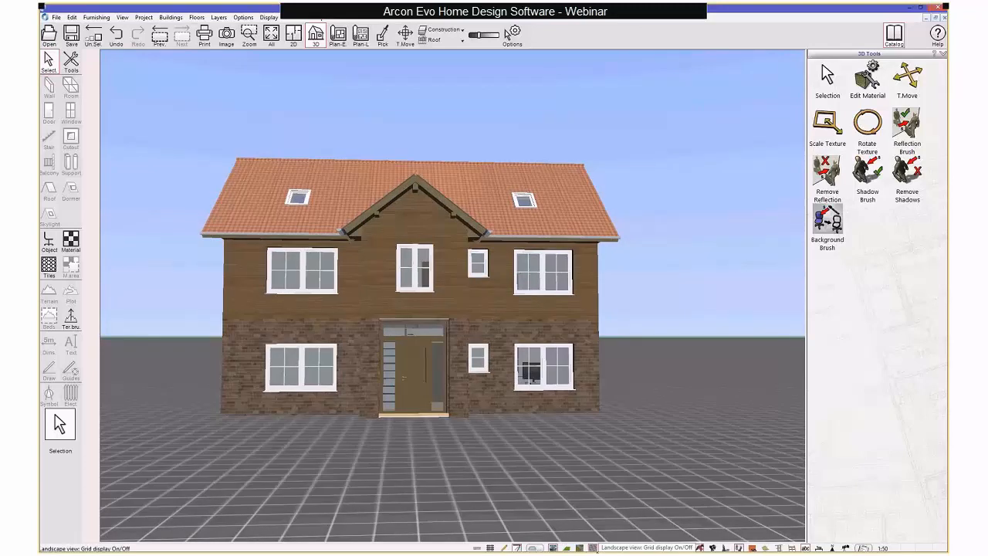
pyautogui.click(592, 548)
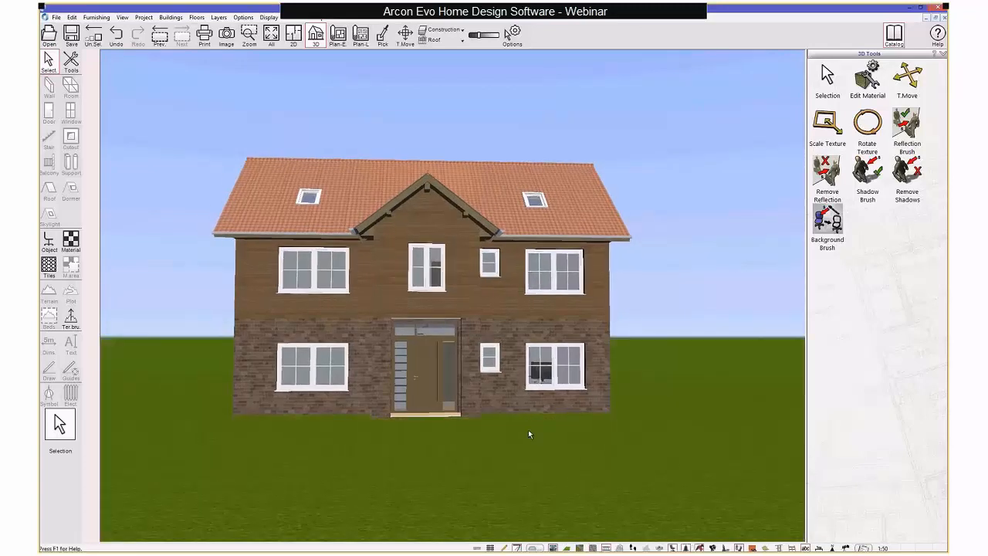
# Step: Paint grey paving on the ground along the front and side of the house with the Terrain Brush
pyautogui.moveTo(289, 298); pyautogui.dragTo(281, 296)
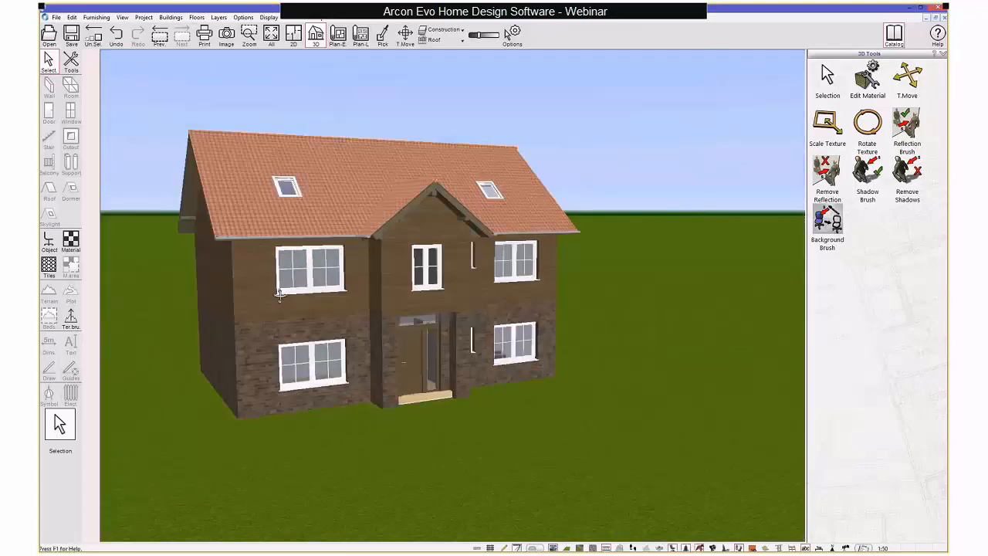
pyautogui.click(76, 319)
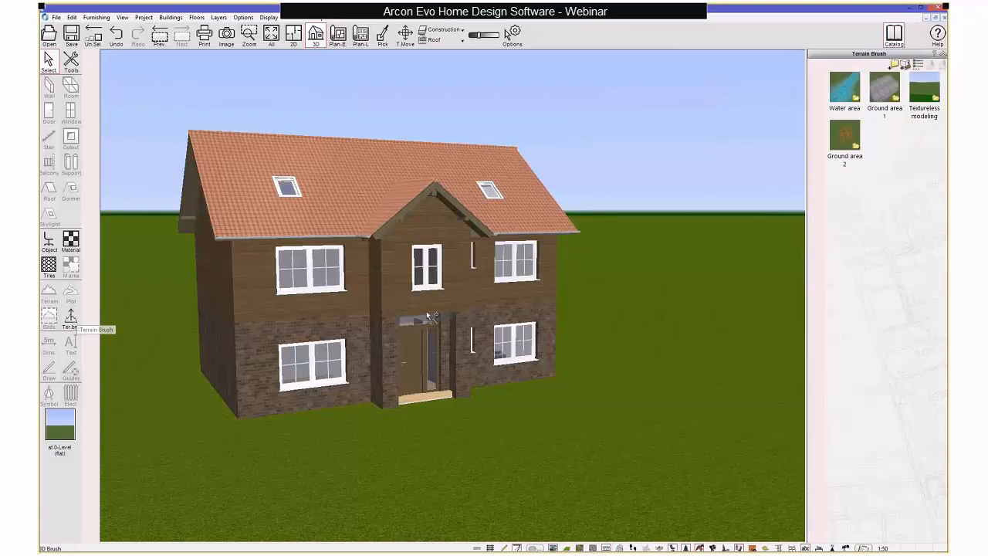
pyautogui.doubleClick(884, 91)
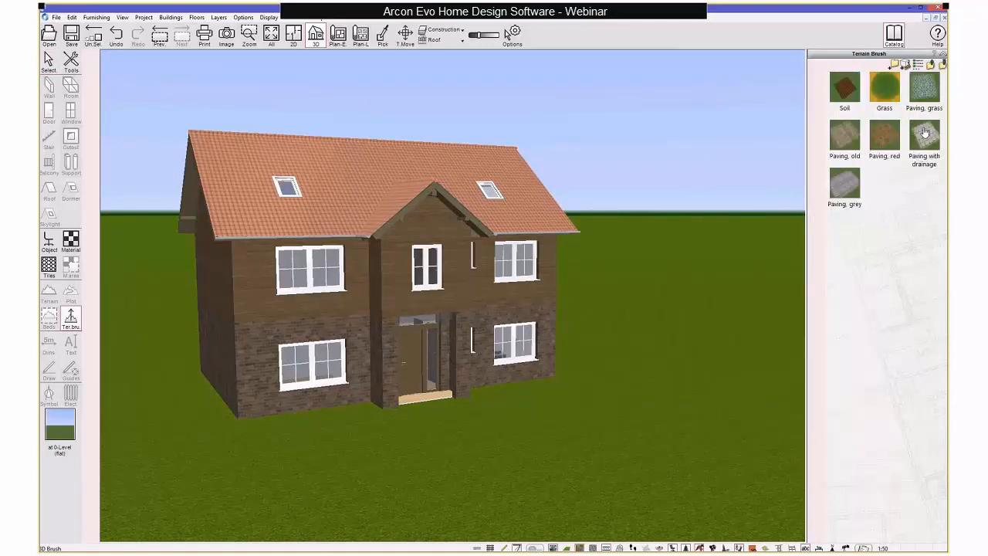
pyautogui.click(849, 183)
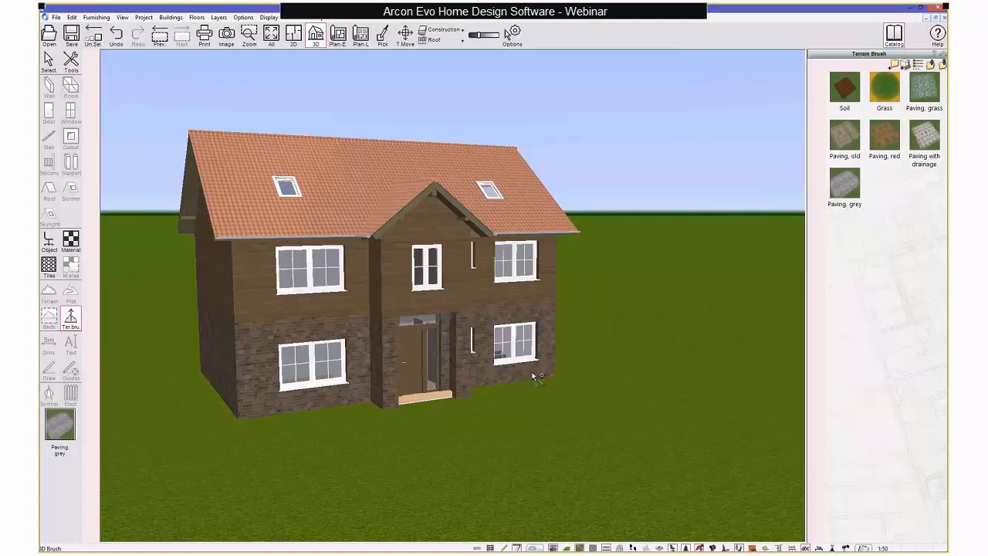
pyautogui.moveTo(371, 412)
pyautogui.mouseDown()
pyautogui.moveTo(283, 423)
pyautogui.moveTo(197, 372)
pyautogui.moveTo(136, 367)
pyautogui.moveTo(178, 395)
pyautogui.moveTo(340, 432)
pyautogui.moveTo(549, 381)
pyautogui.moveTo(660, 372)
pyautogui.mouseUp()
# Step: Brush red paving onto the lawn in front of the house and paint grass over its middle part
pyautogui.click(888, 136)
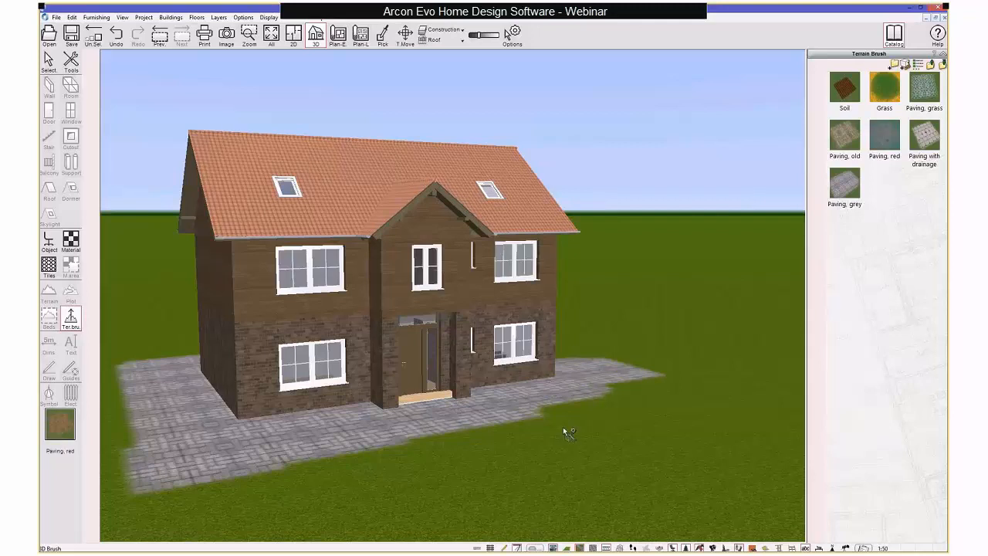
pyautogui.moveTo(471, 431)
pyautogui.mouseDown()
pyautogui.moveTo(415, 448)
pyautogui.moveTo(352, 490)
pyautogui.moveTo(515, 430)
pyautogui.moveTo(639, 434)
pyautogui.mouseUp()
pyautogui.click(884, 88)
pyautogui.moveTo(519, 436); pyautogui.dragTo(305, 456)
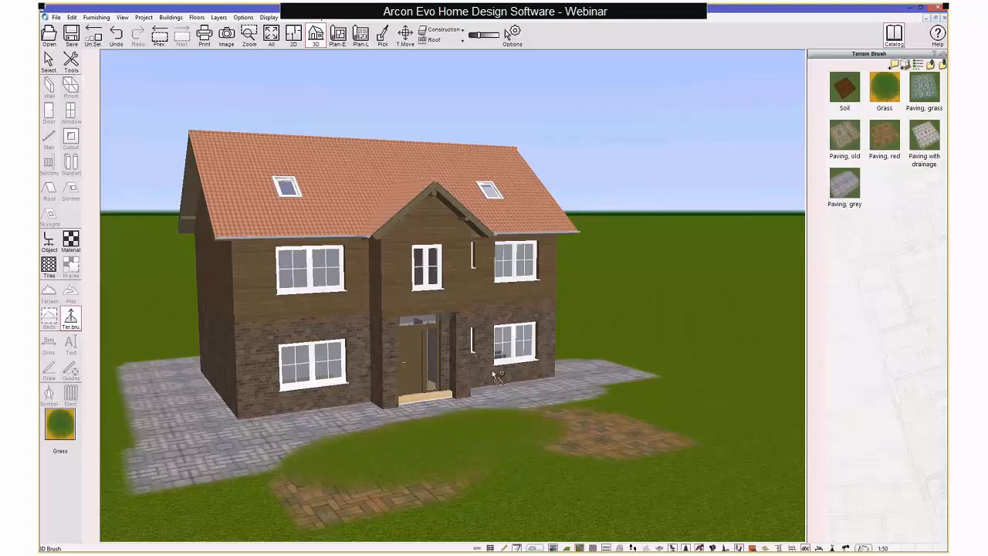
pyautogui.moveTo(305, 455)
pyautogui.mouseDown(button='right')
pyautogui.moveTo(470, 377)
pyautogui.moveTo(457, 378)
pyautogui.moveTo(487, 380)
pyautogui.moveTo(475, 380)
pyautogui.mouseUp(button='right')
# Step: Look at the plot, path and terrain height tools in the 2D plan and return to the 3D view
pyautogui.click(294, 33)
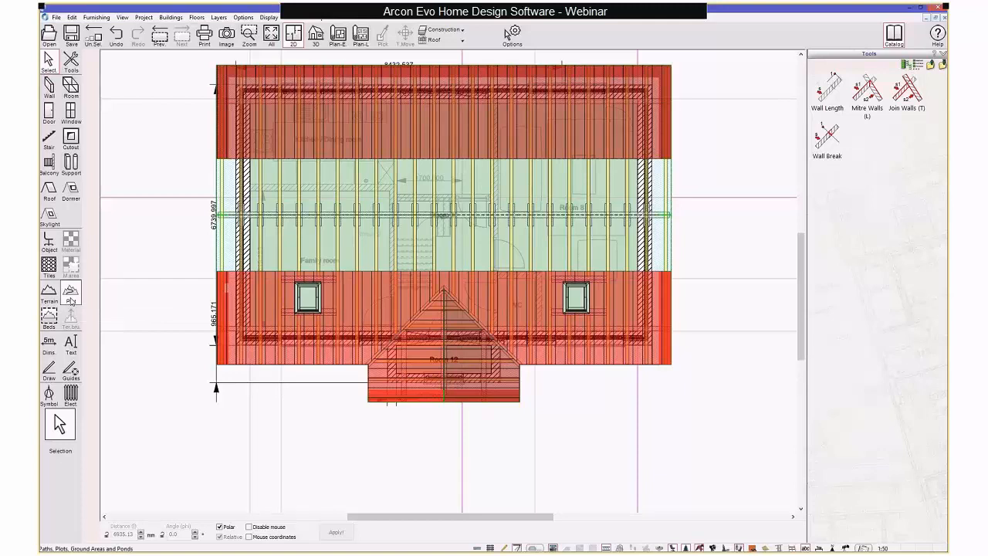
pyautogui.click(70, 297)
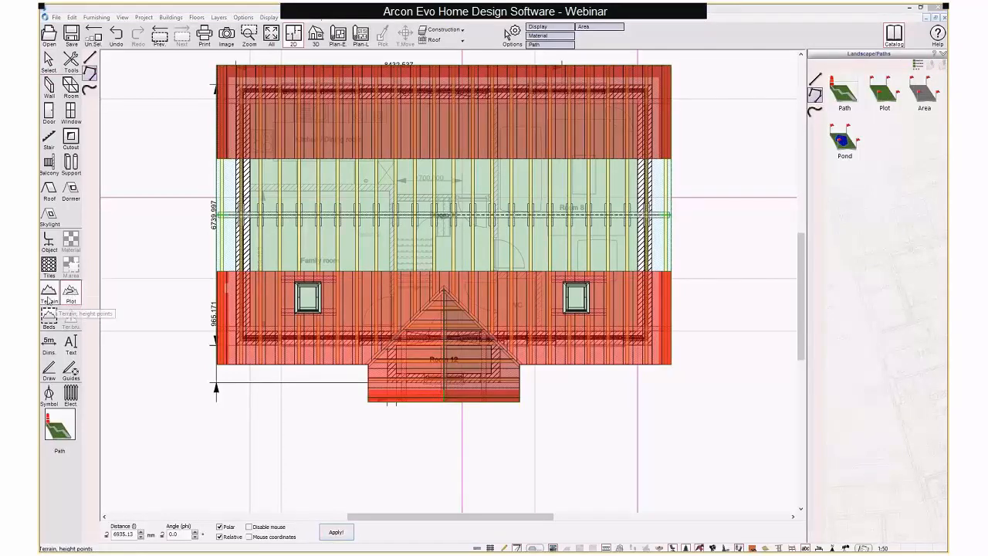
pyautogui.click(49, 296)
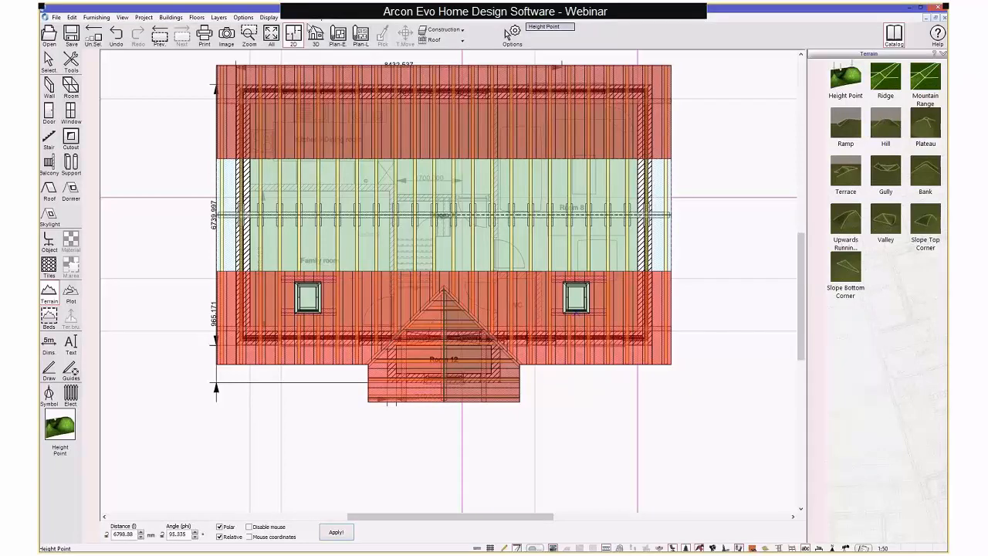
pyautogui.click(316, 35)
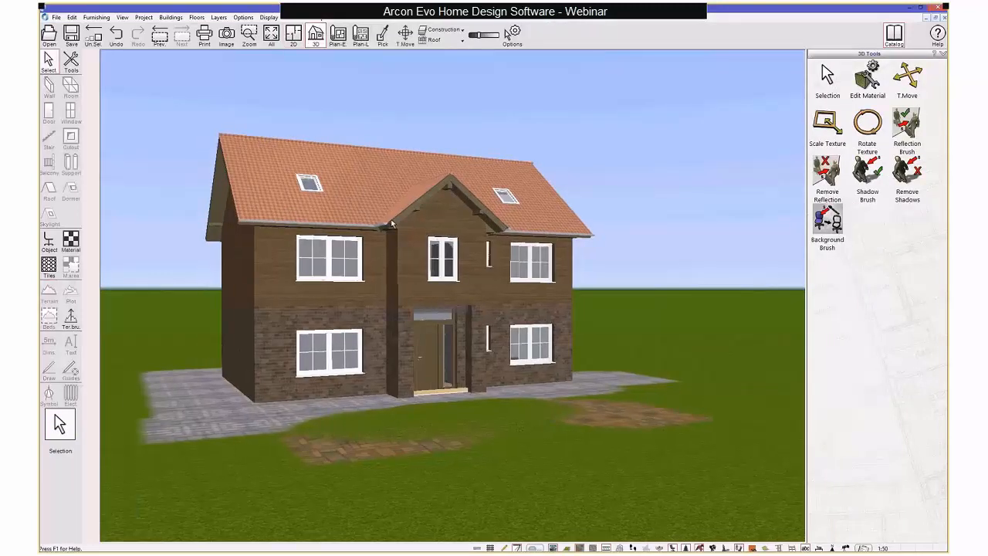
# Step: Set the project's background type to Background picture
pyautogui.moveTo(392, 223); pyautogui.dragTo(396, 230, button='middle')
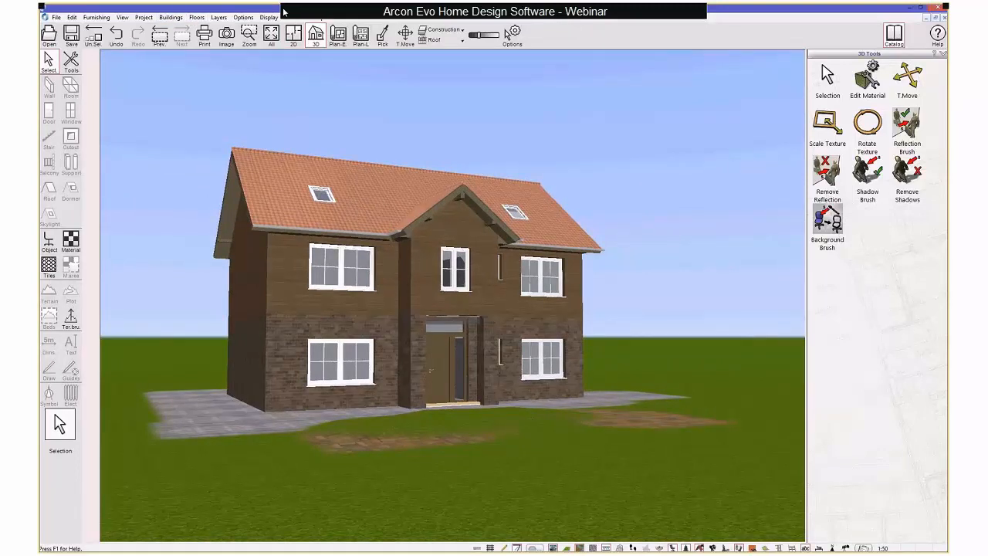
pyautogui.click(144, 18)
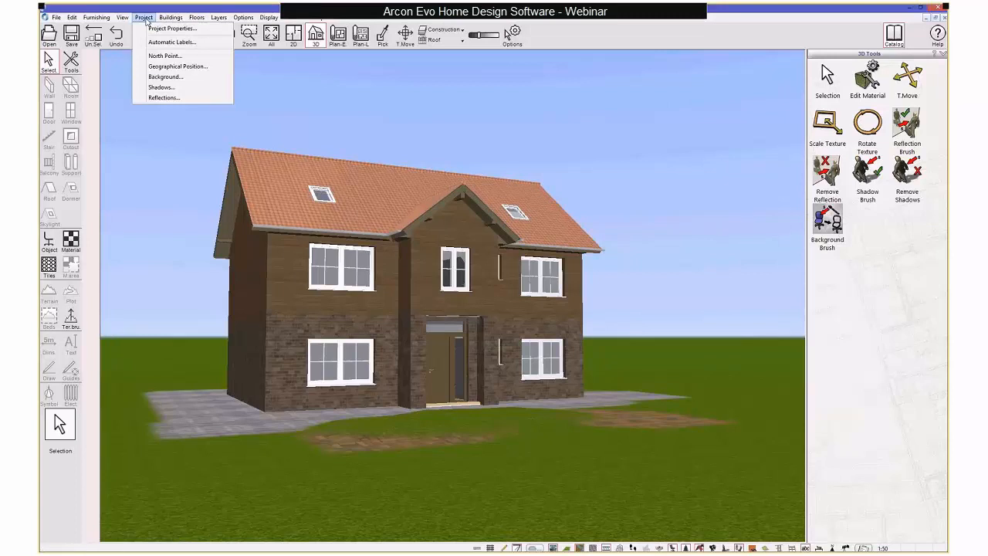
pyautogui.click(164, 78)
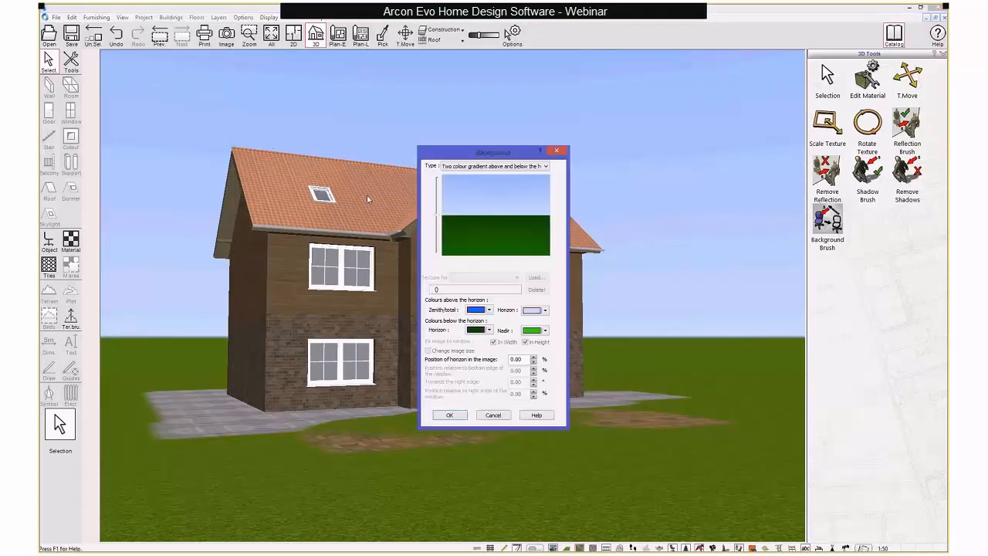
pyautogui.click(541, 167)
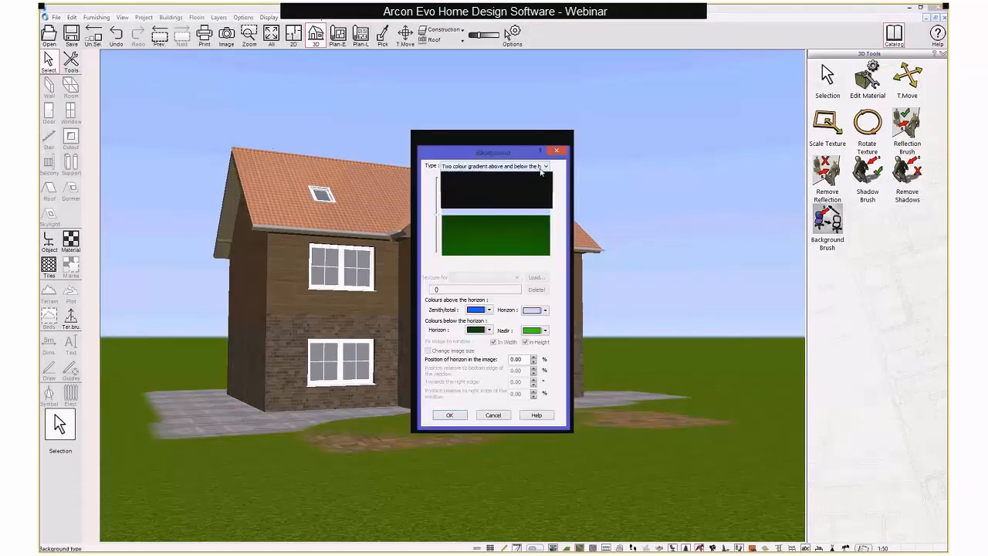
pyautogui.click(492, 234)
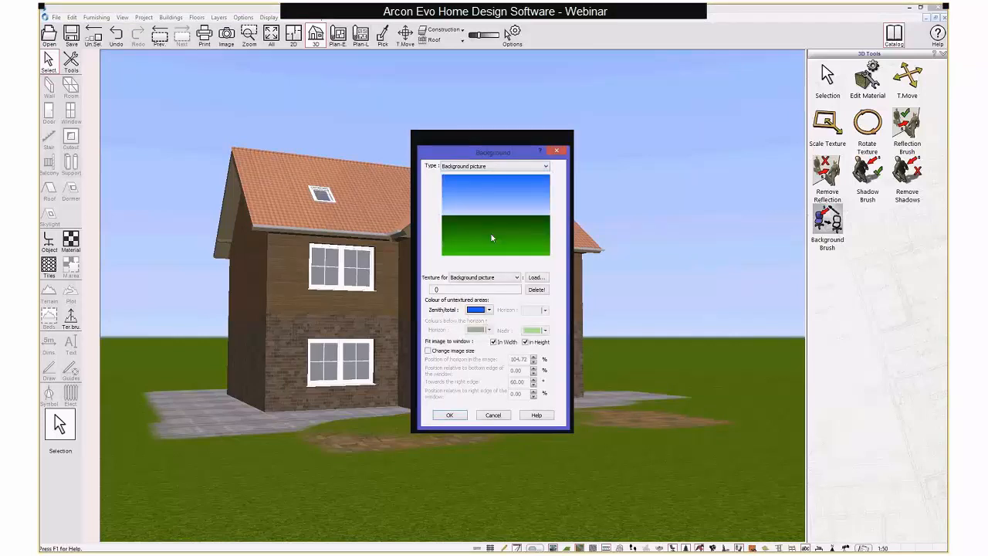
# Step: Load PANO12.JPG from the Backgrounds folder as the background picture and apply it
pyautogui.click(537, 278)
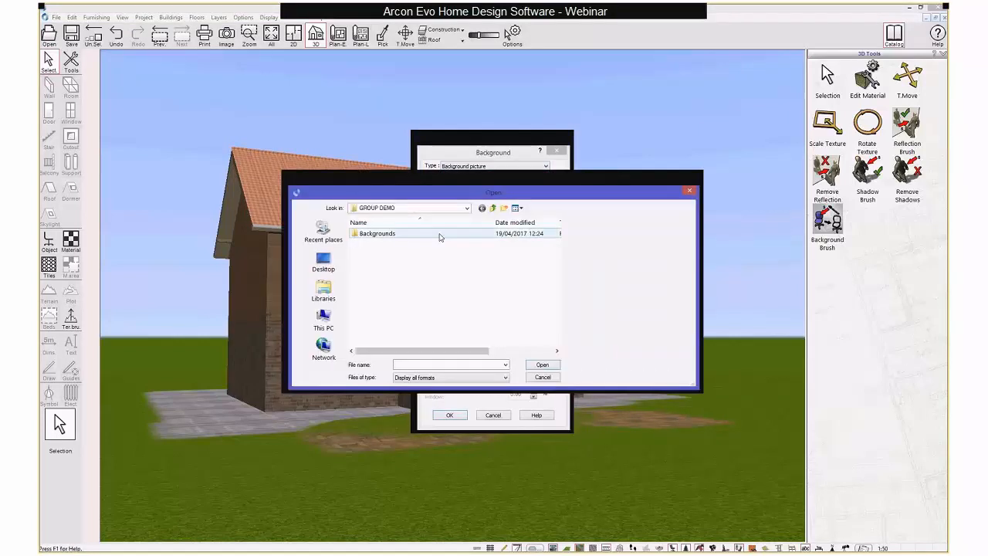
pyautogui.doubleClick(440, 237)
pyautogui.moveTo(557, 234); pyautogui.dragTo(560, 260)
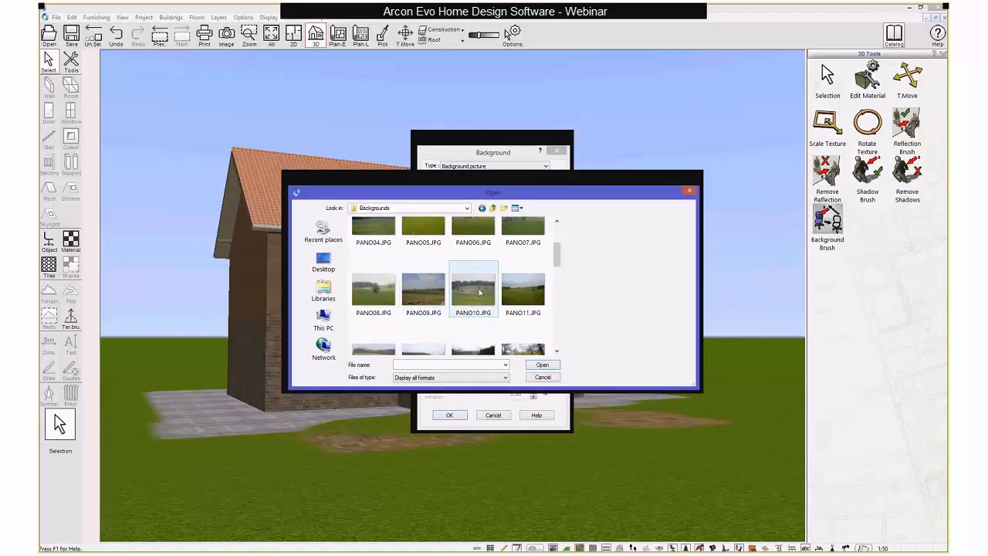
pyautogui.moveTo(558, 257); pyautogui.dragTo(558, 273)
pyautogui.click(373, 280)
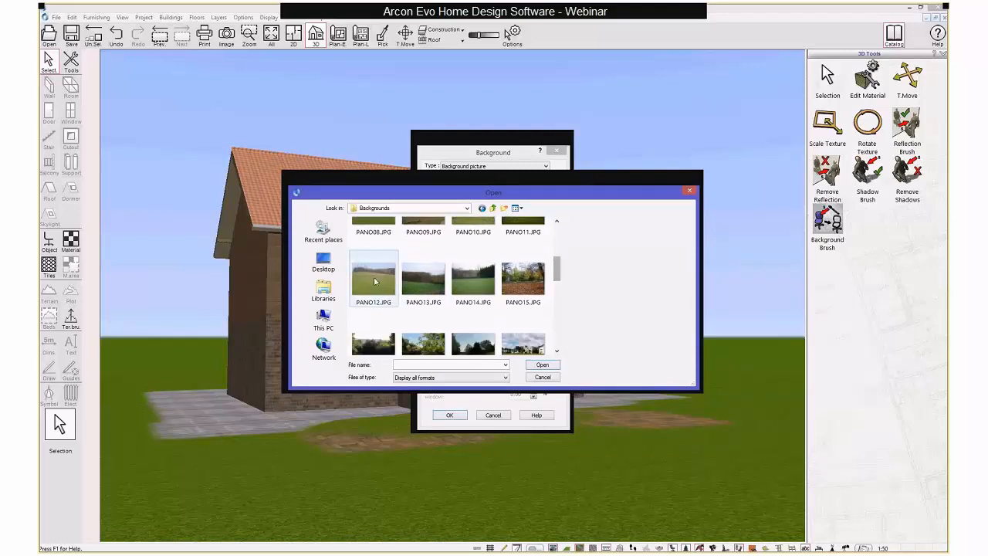
pyautogui.click(543, 365)
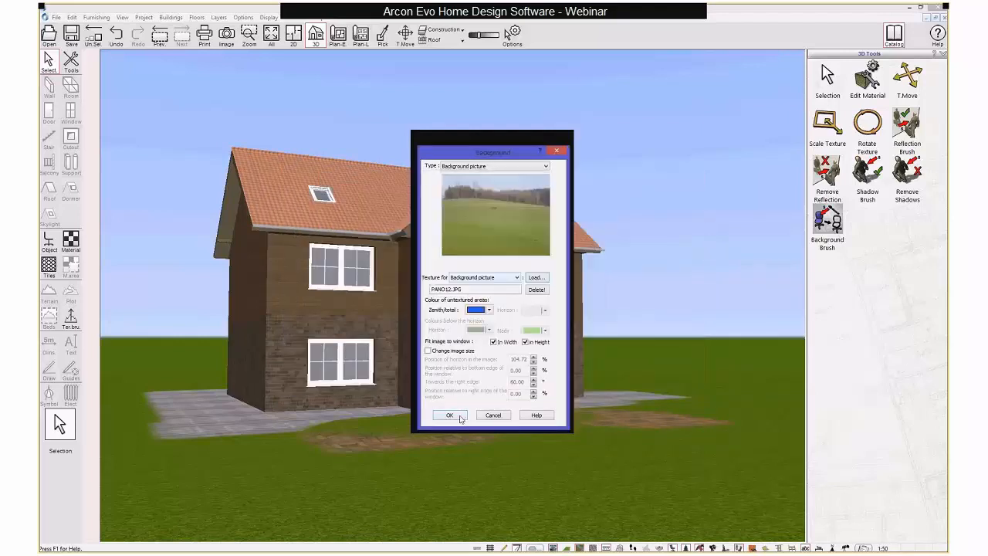
pyautogui.click(460, 418)
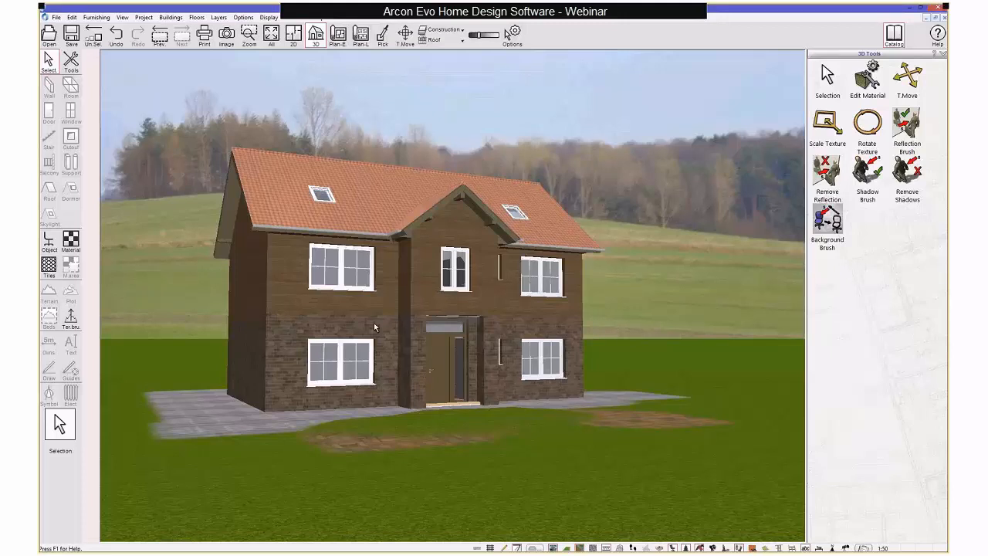
# Step: Look at the house against its countryside background from closer up and from the front corner
pyautogui.moveTo(373, 323); pyautogui.dragTo(385, 327)
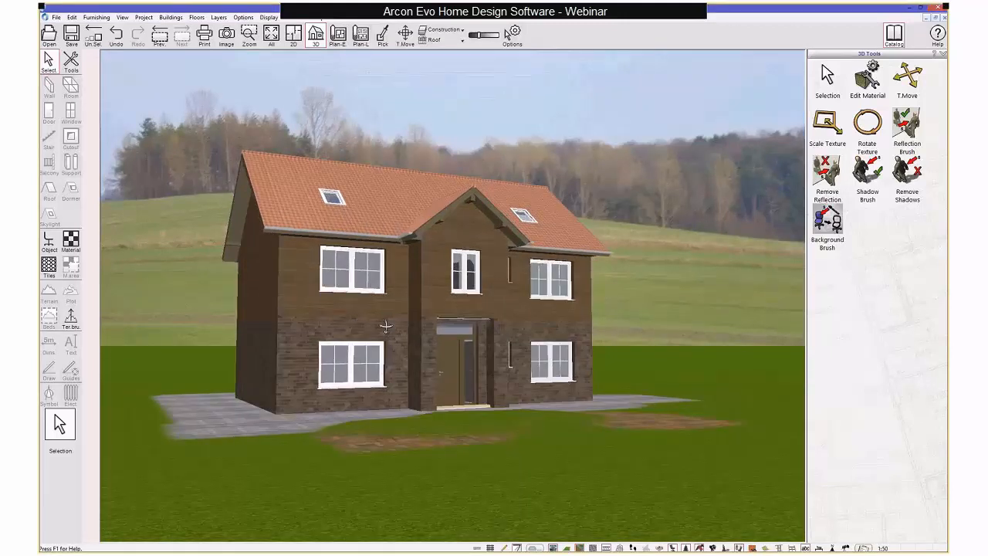
pyautogui.scroll(3, 385, 325)
pyautogui.scroll(-3, 385, 325)
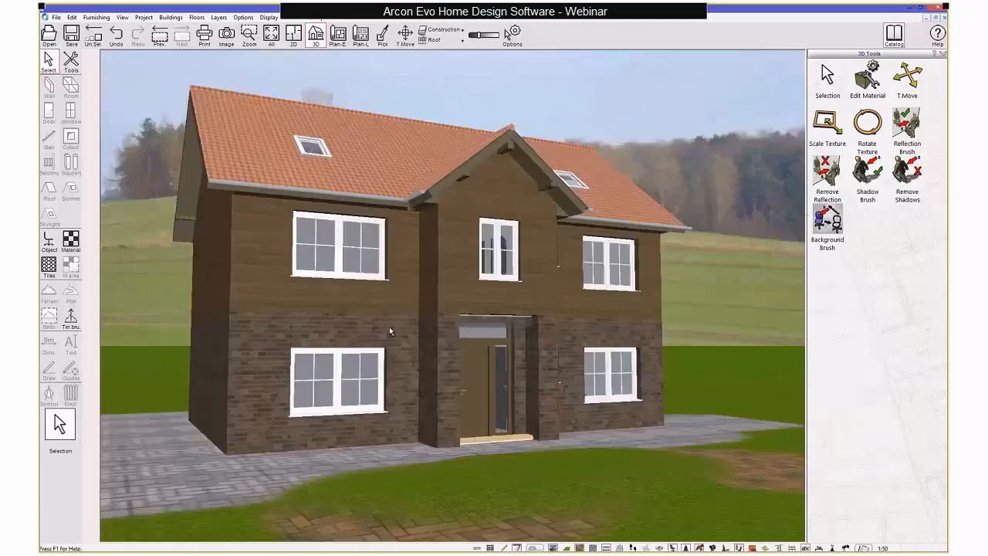
pyautogui.moveTo(389, 326); pyautogui.dragTo(382, 287)
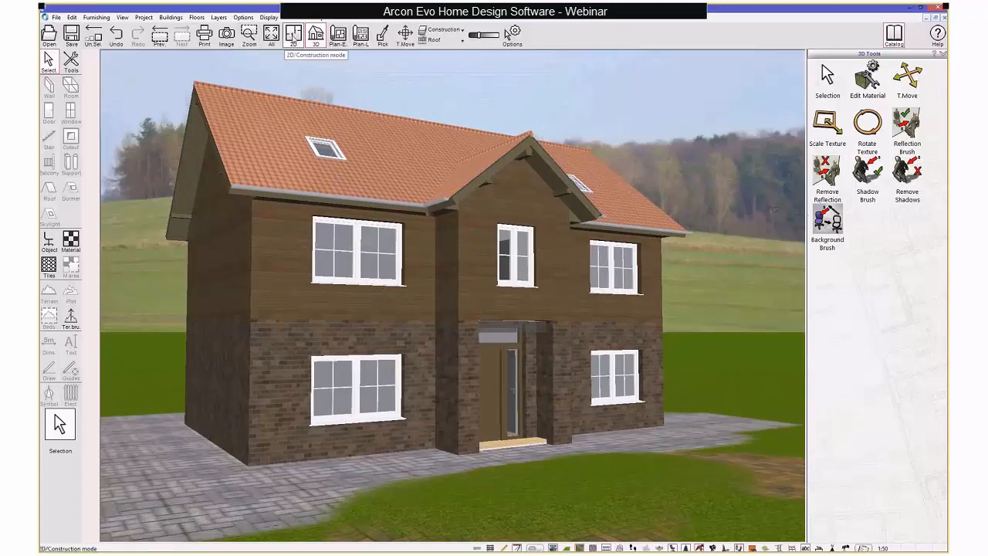
# Step: Open the 2D plan, look at the dimension tools, and toggle the automatic outside dimensions on and off
pyautogui.click(294, 42)
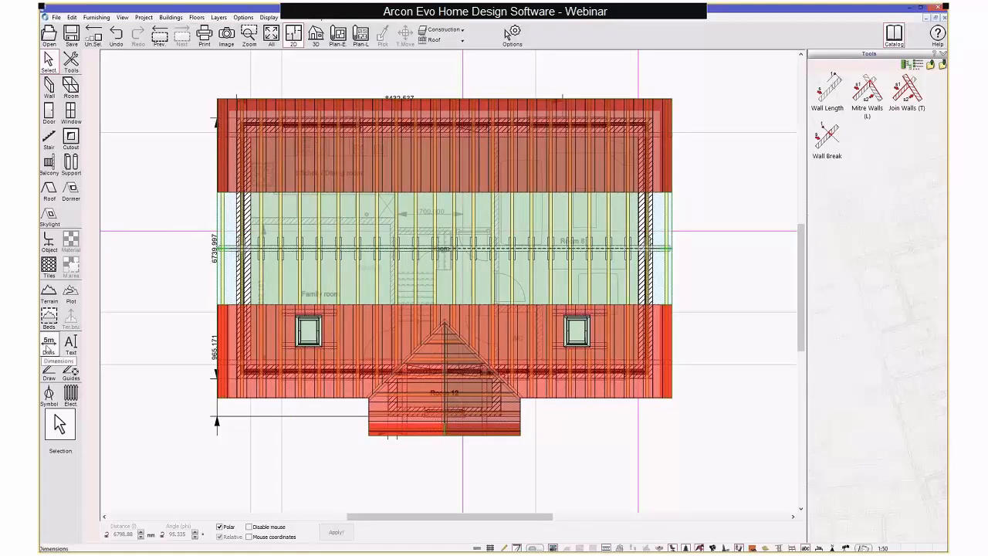
pyautogui.click(49, 342)
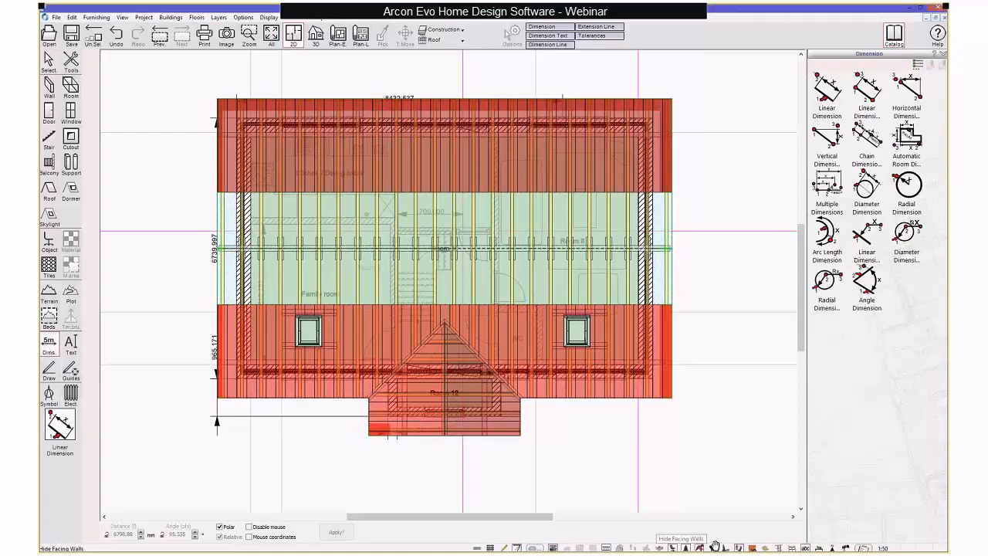
pyautogui.click(820, 547)
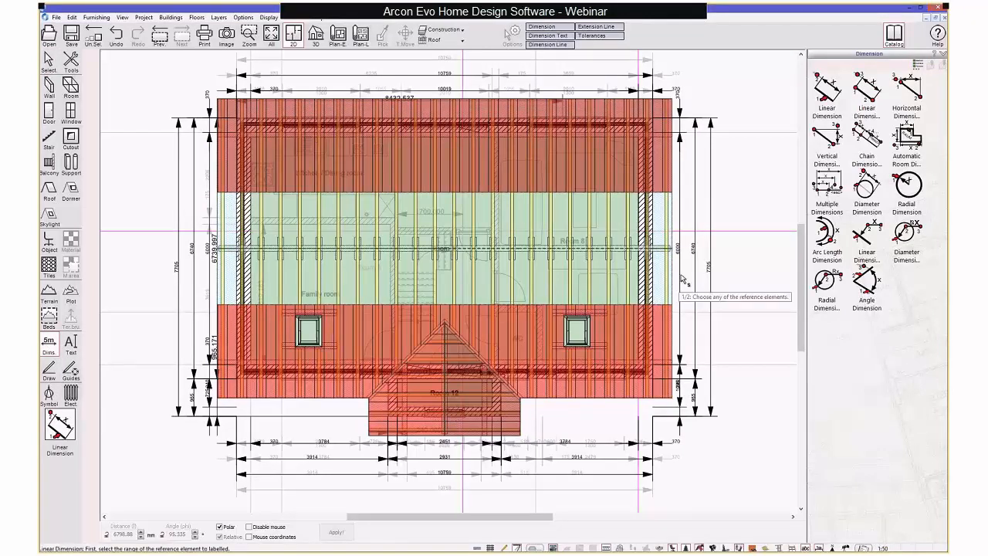
pyautogui.click(820, 547)
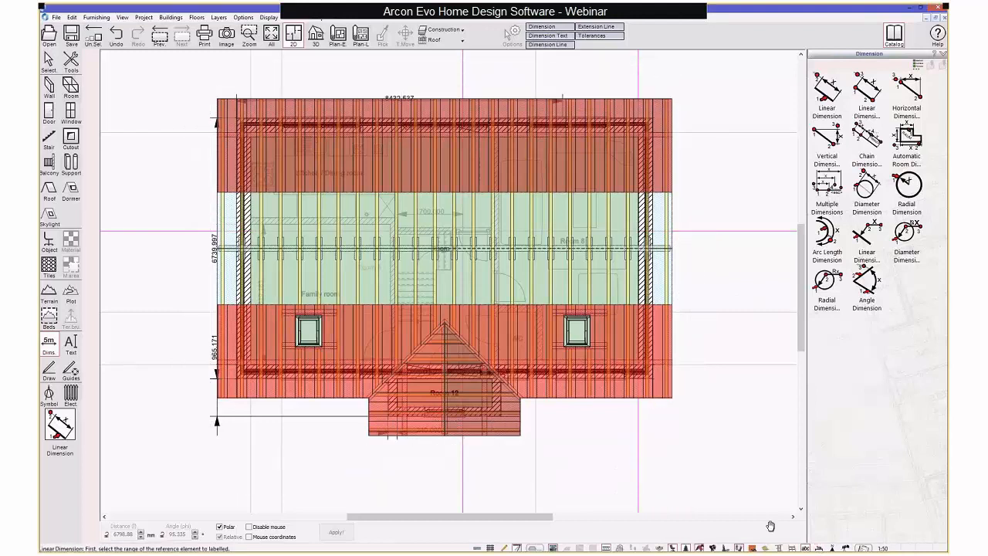
# Step: Look through the drawing tools for lines, ellipses, arcs and rectangles, and at the guideline options
pyautogui.click(50, 374)
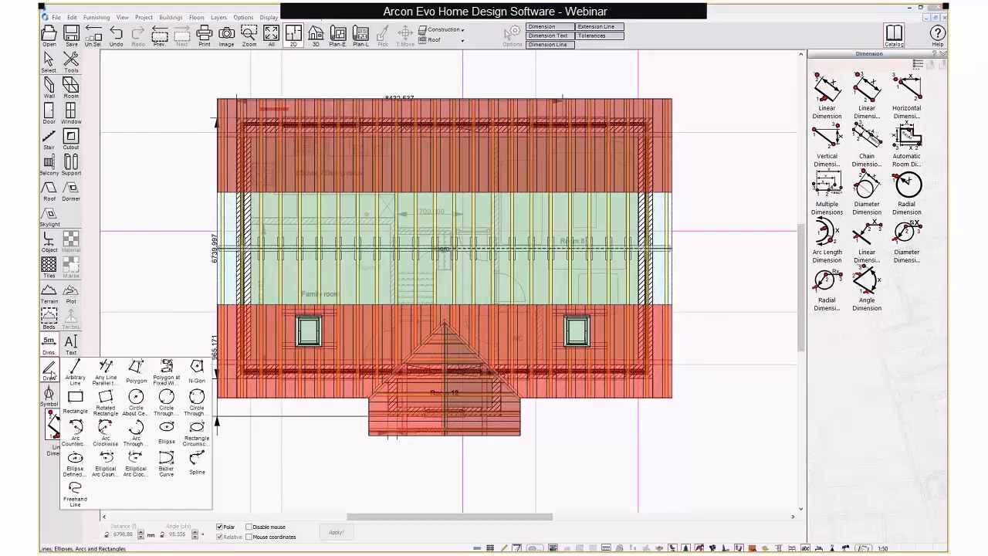
pyautogui.click(50, 372)
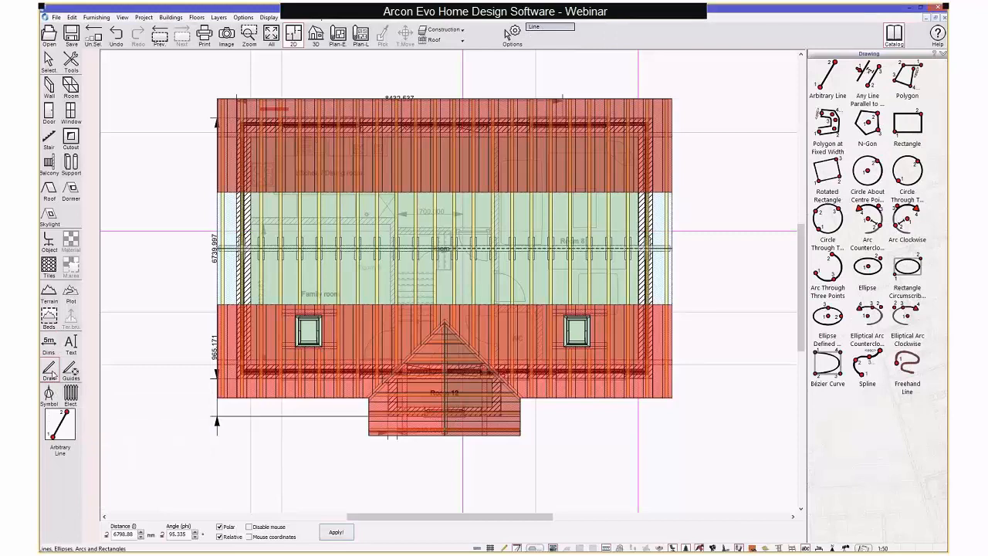
pyautogui.click(76, 372)
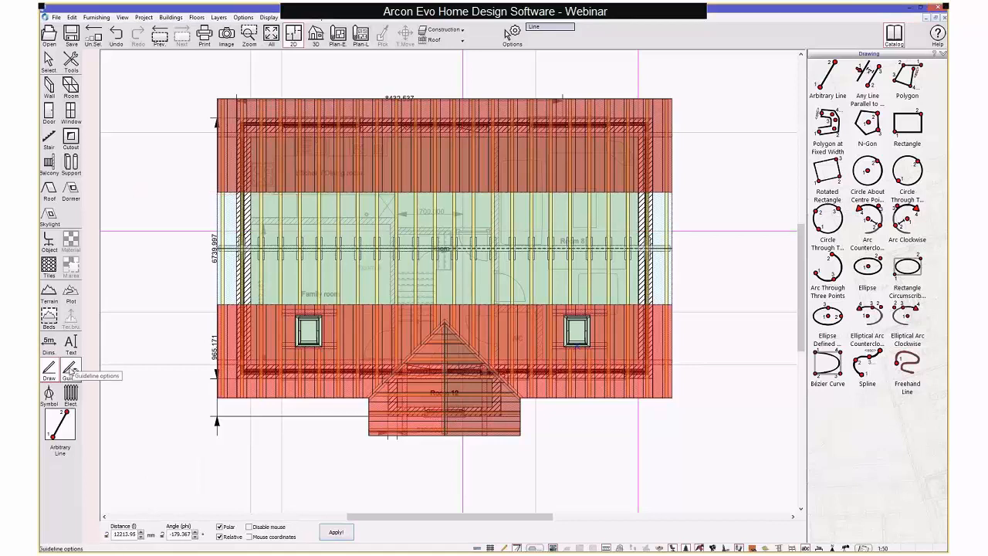
pyautogui.moveTo(72, 372)
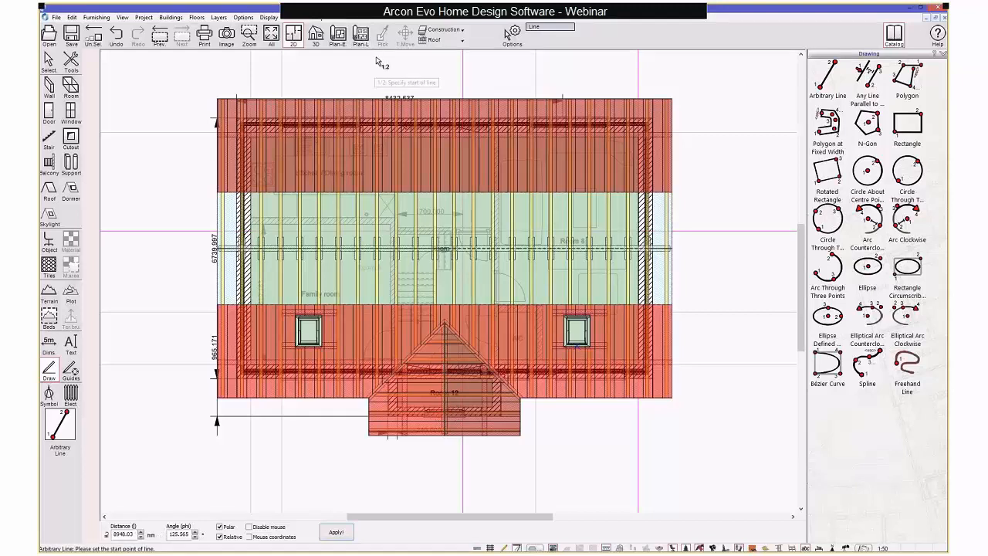
# Step: Create a plan element of the Right elevation and bring the whole house outline into view
pyautogui.click(338, 35)
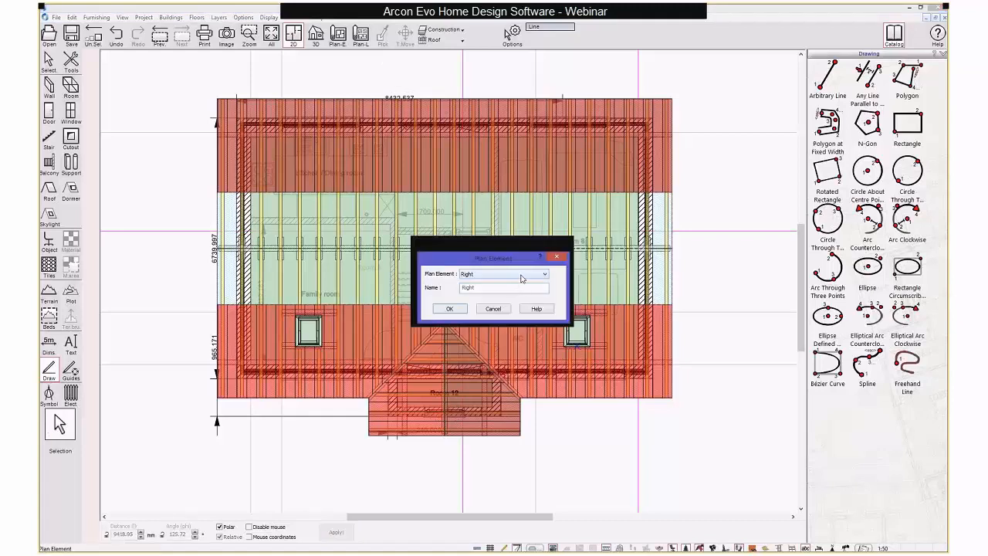
pyautogui.click(522, 275)
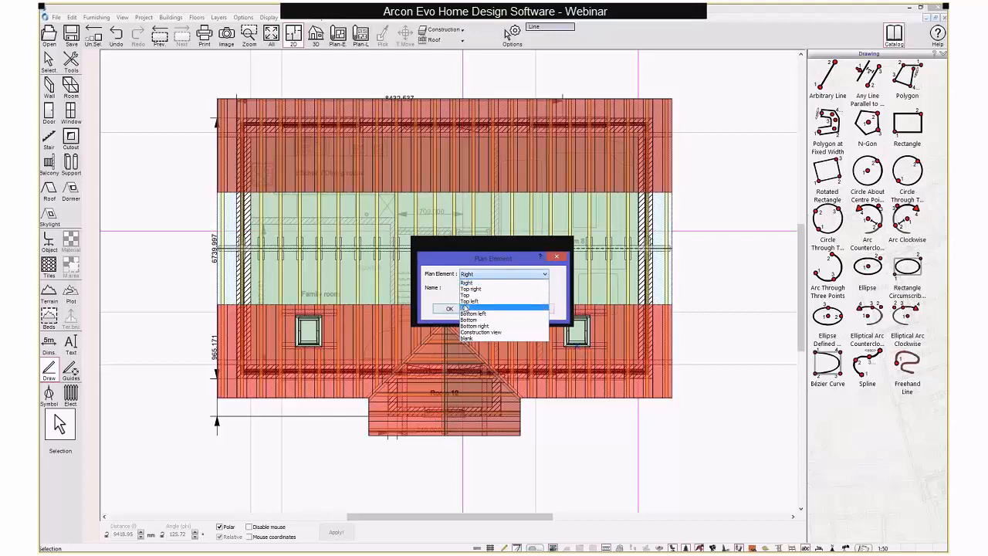
pyautogui.click(479, 283)
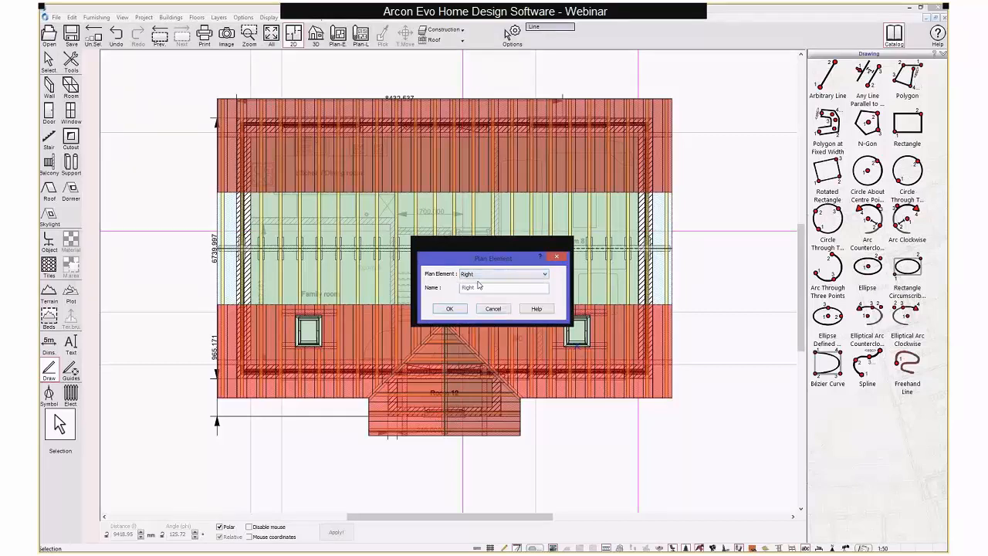
pyautogui.click(451, 309)
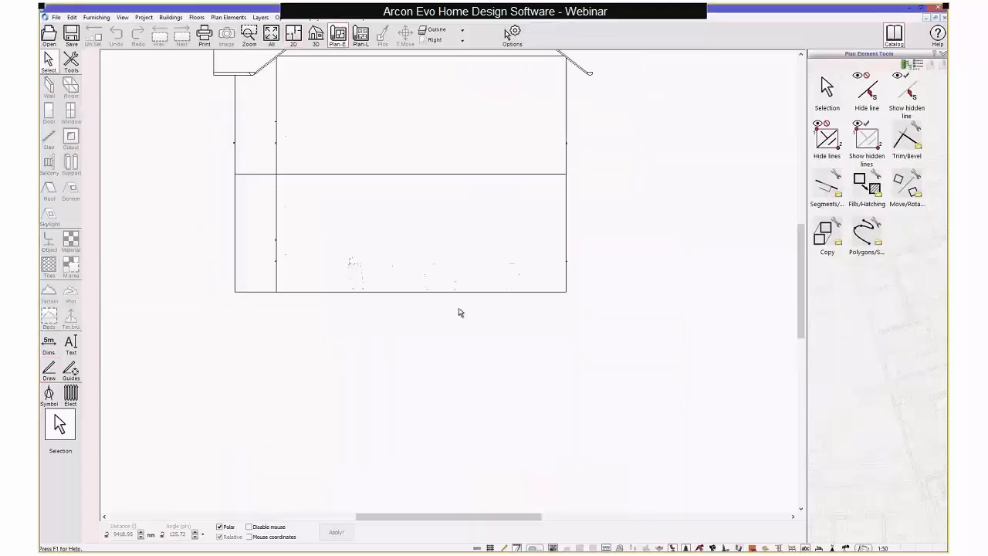
pyautogui.moveTo(444, 231); pyautogui.dragTo(457, 347, button='middle')
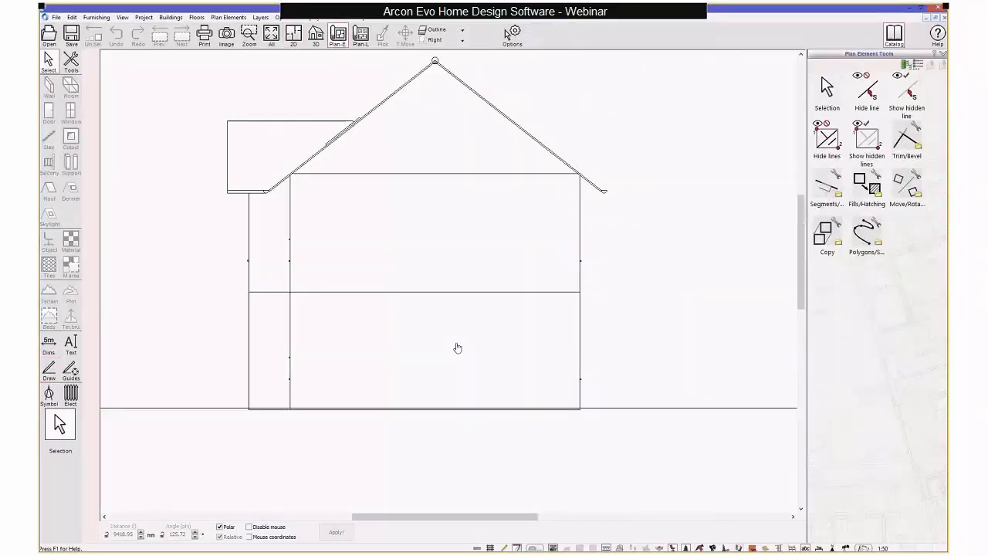
pyautogui.scroll(-2, 474, 338)
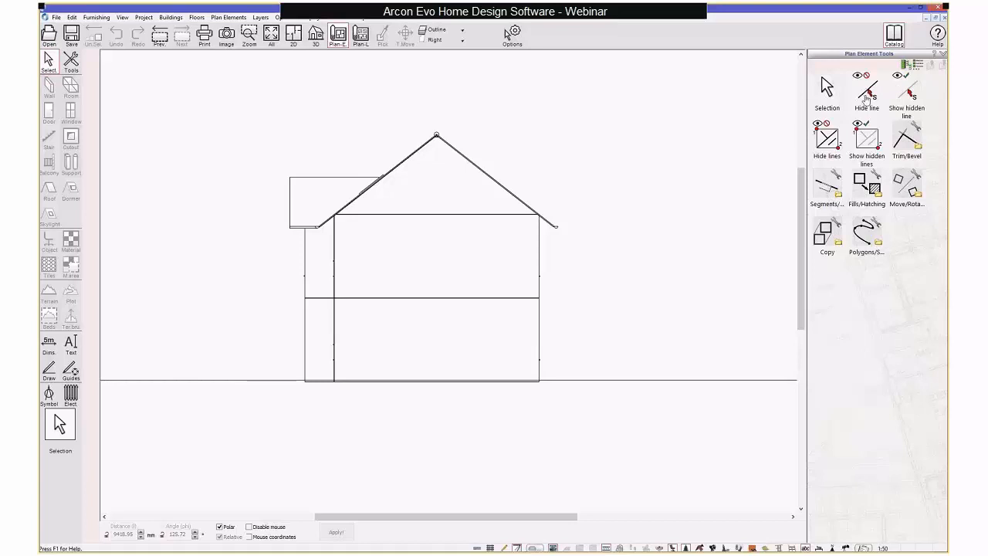
# Step: Hide the two horizontal floor lines and the ground line segments in the right elevation
pyautogui.click(868, 91)
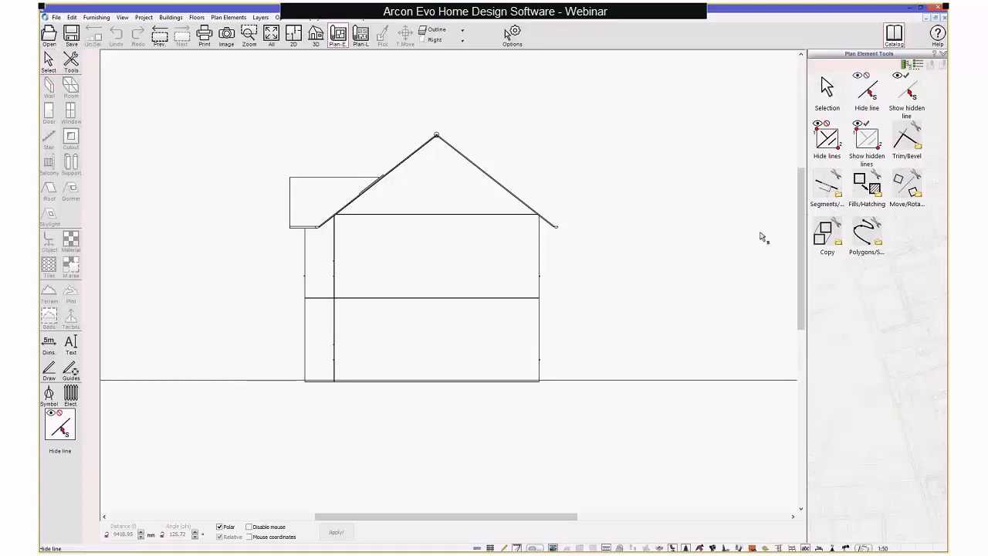
pyautogui.click(427, 217)
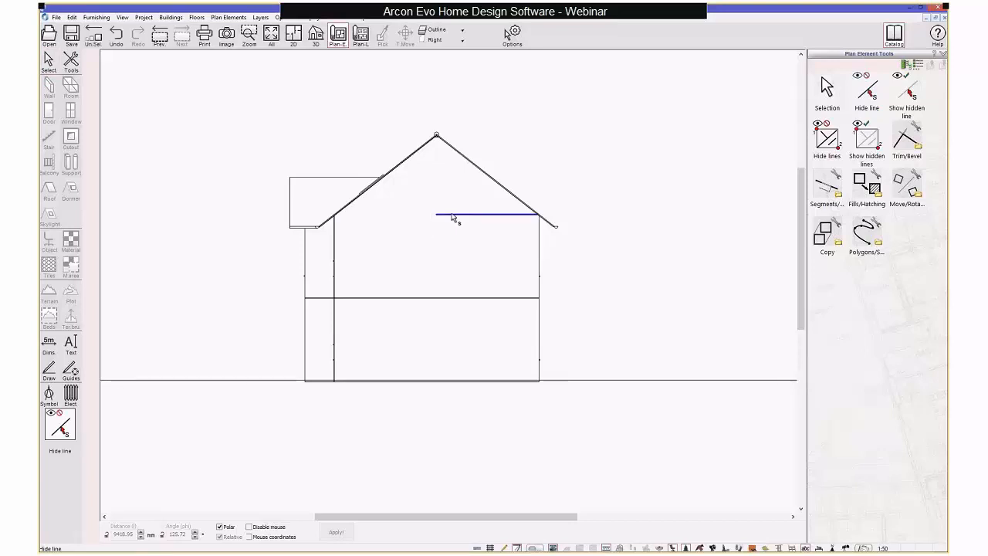
pyautogui.click(455, 219)
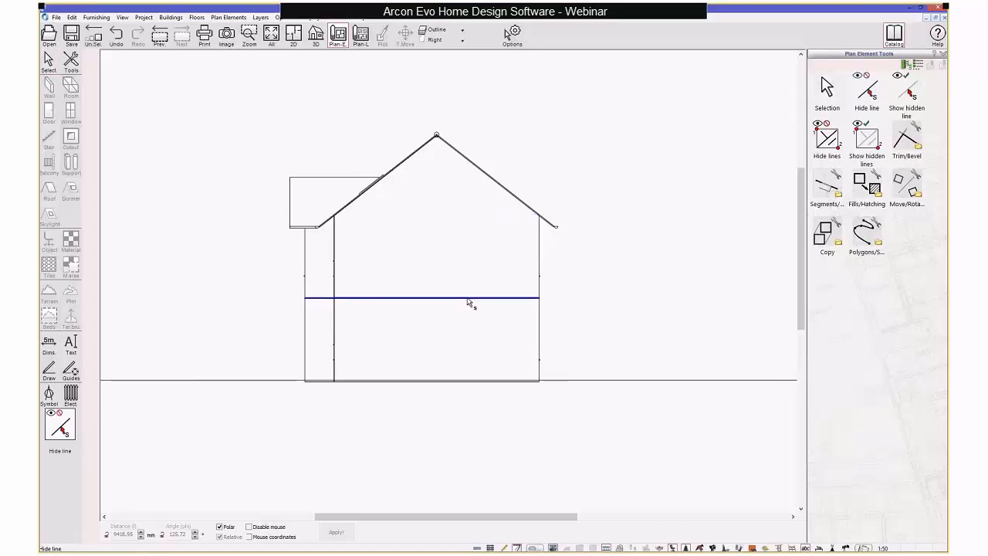
pyautogui.click(467, 298)
pyautogui.click(323, 298)
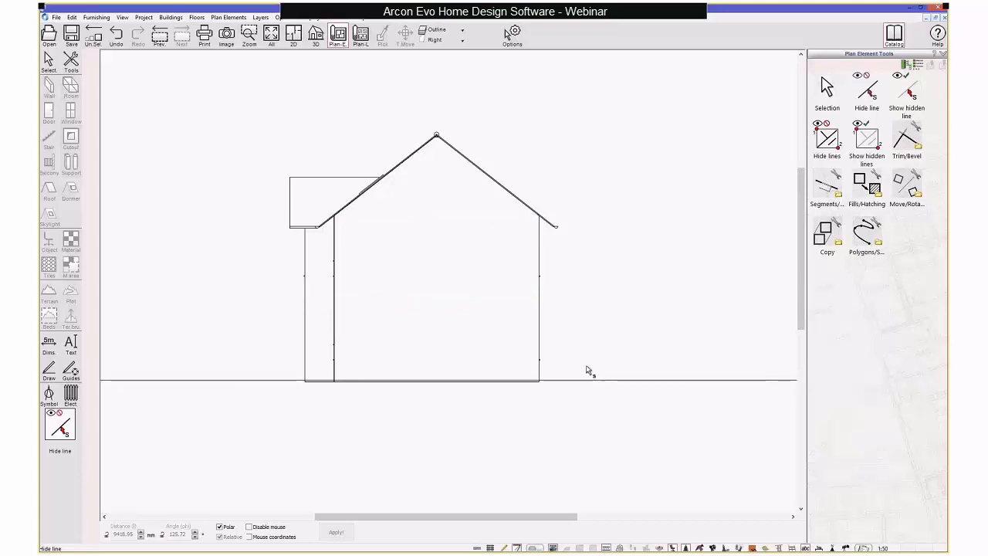
pyautogui.click(564, 380)
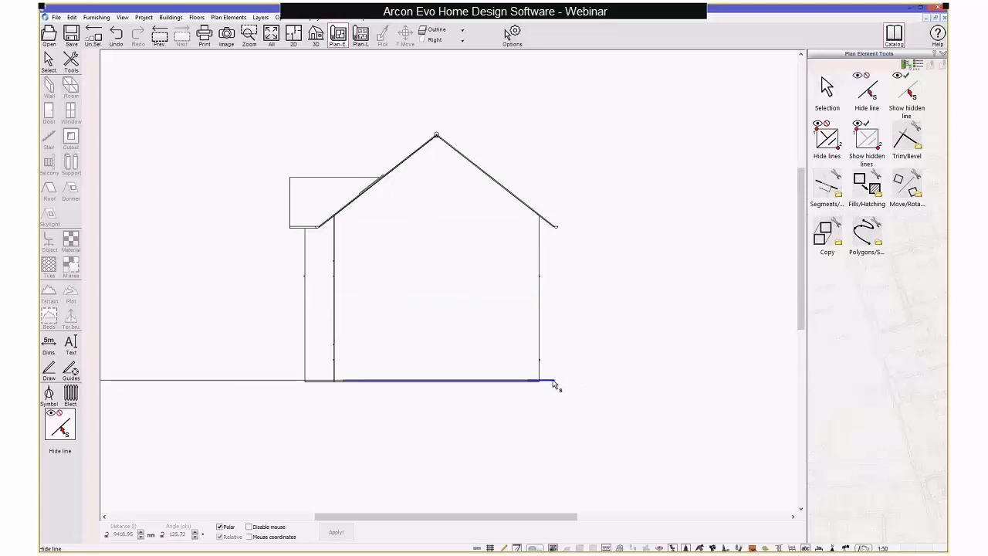
pyautogui.click(298, 381)
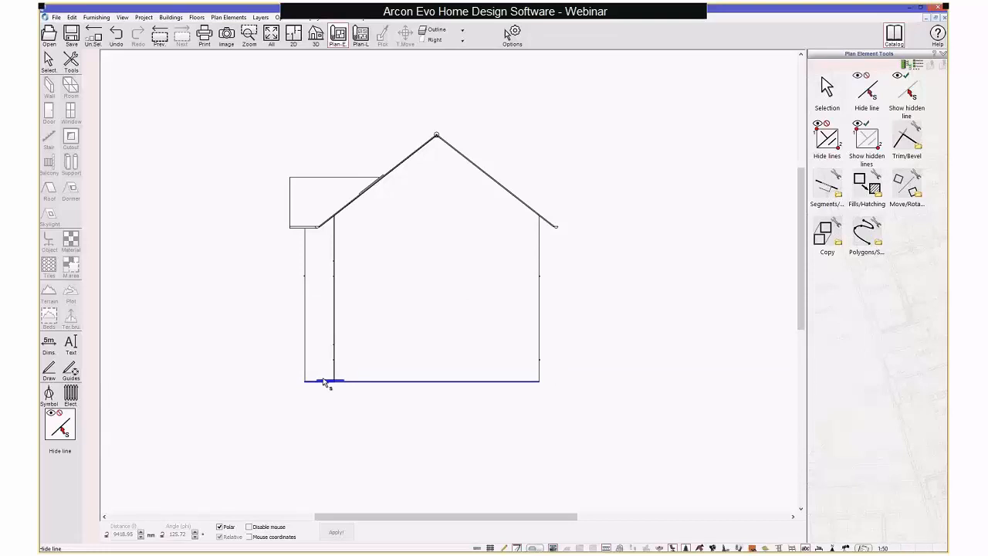
pyautogui.click(324, 381)
# Step: Show the hidden floor lines and outer ground lines of the right elevation again
pyautogui.click(868, 91)
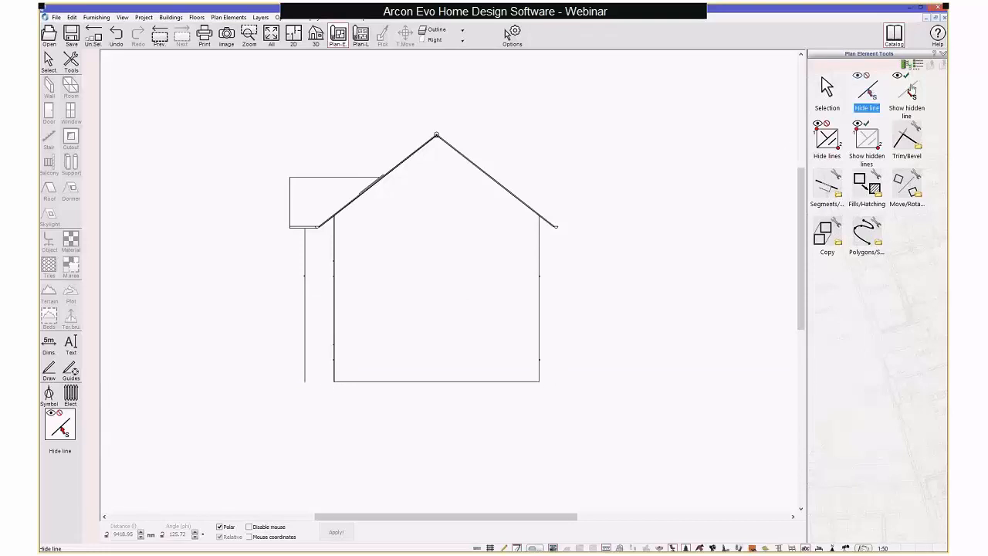
pyautogui.click(908, 91)
pyautogui.click(468, 216)
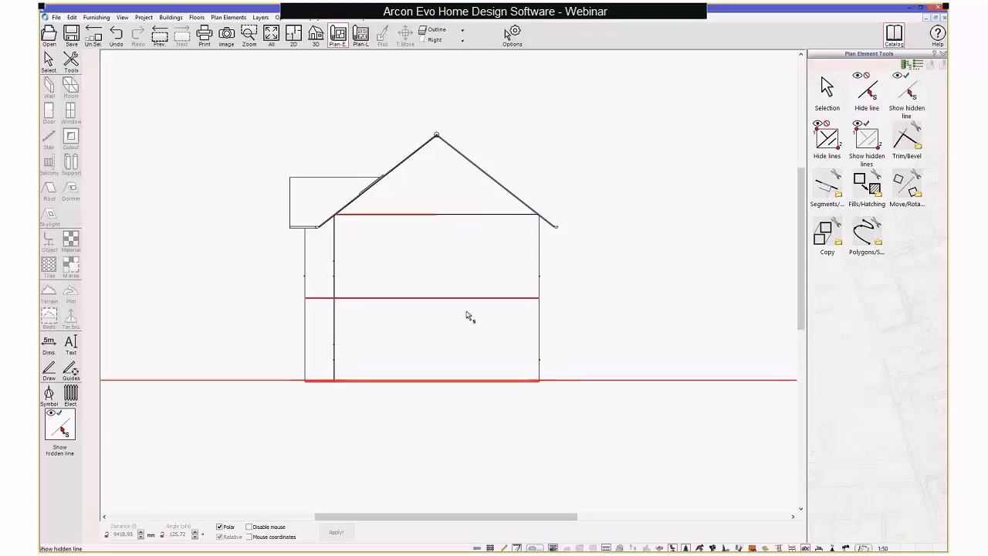
pyautogui.click(468, 298)
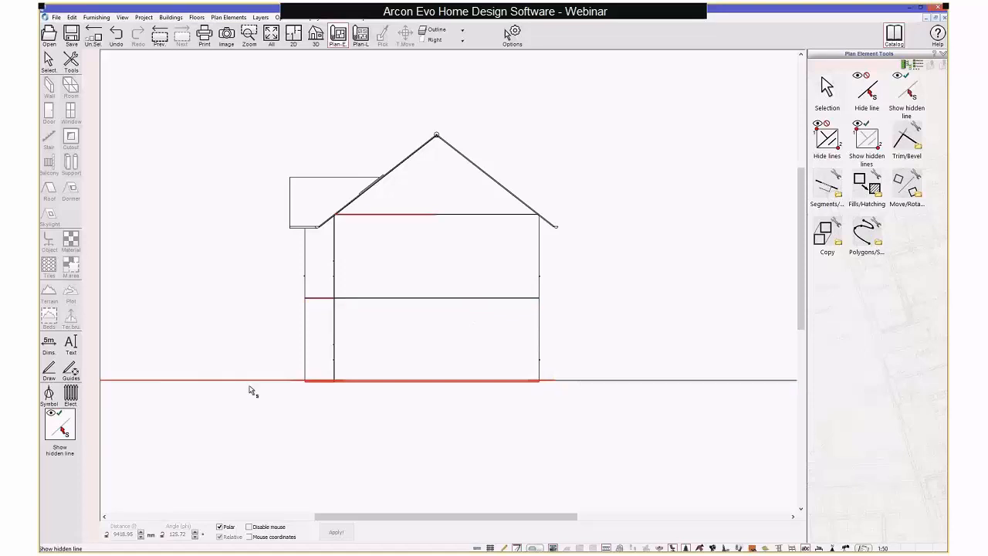
# Step: Hide the ground lines on both sides of the house and the restored floor lines once more
pyautogui.click(873, 90)
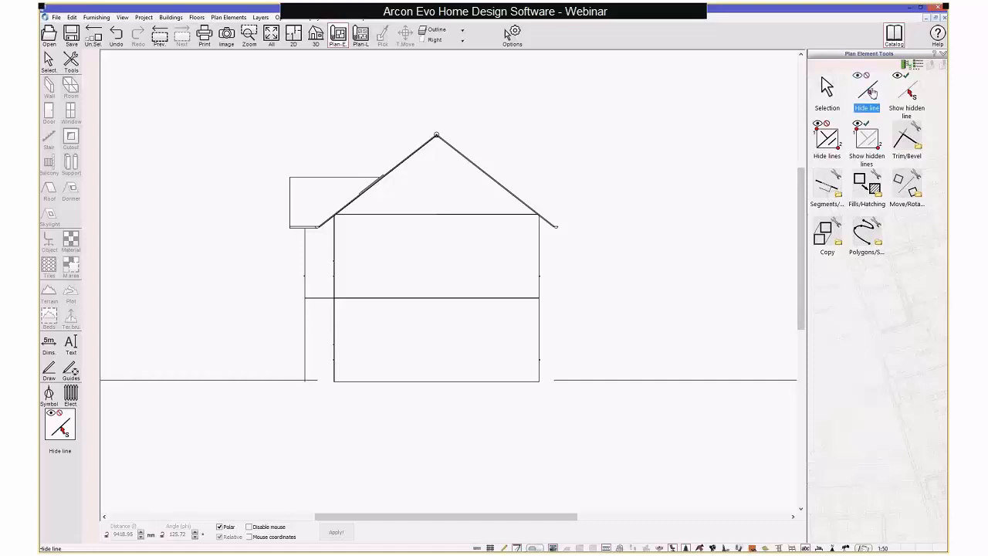
pyautogui.click(622, 380)
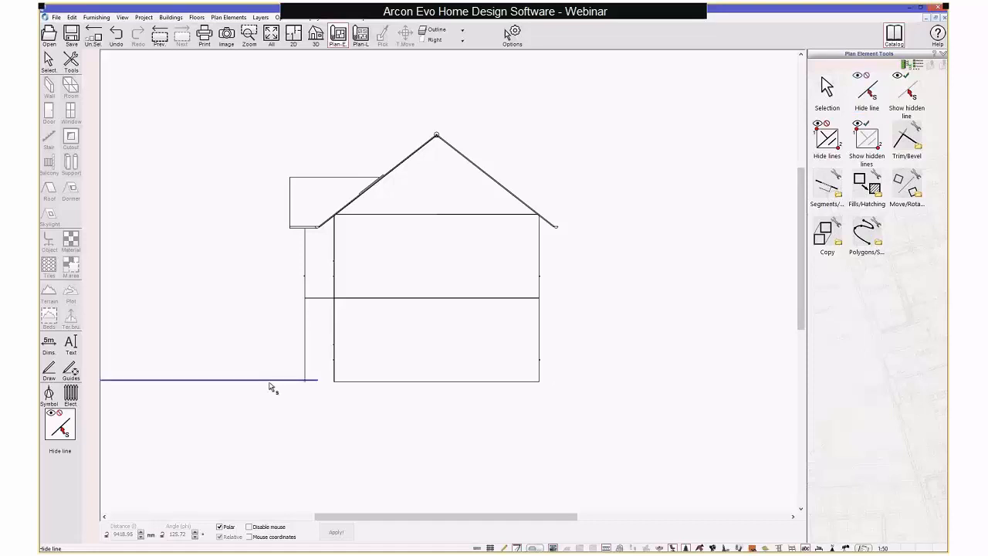
pyautogui.click(271, 380)
pyautogui.click(381, 300)
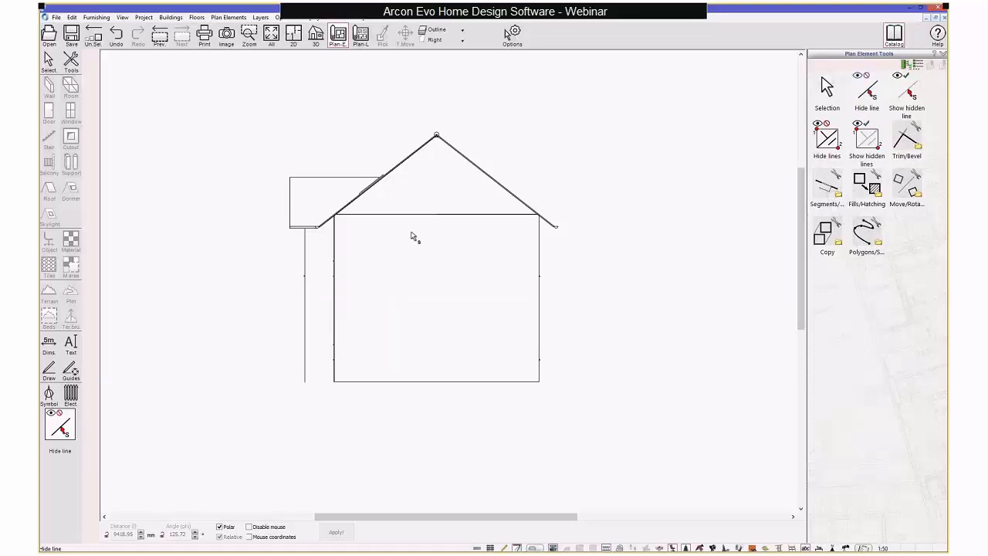
pyautogui.click(413, 215)
# Step: Restore the hidden base line beneath the front projection together with the adjoining ground line
pyautogui.click(907, 93)
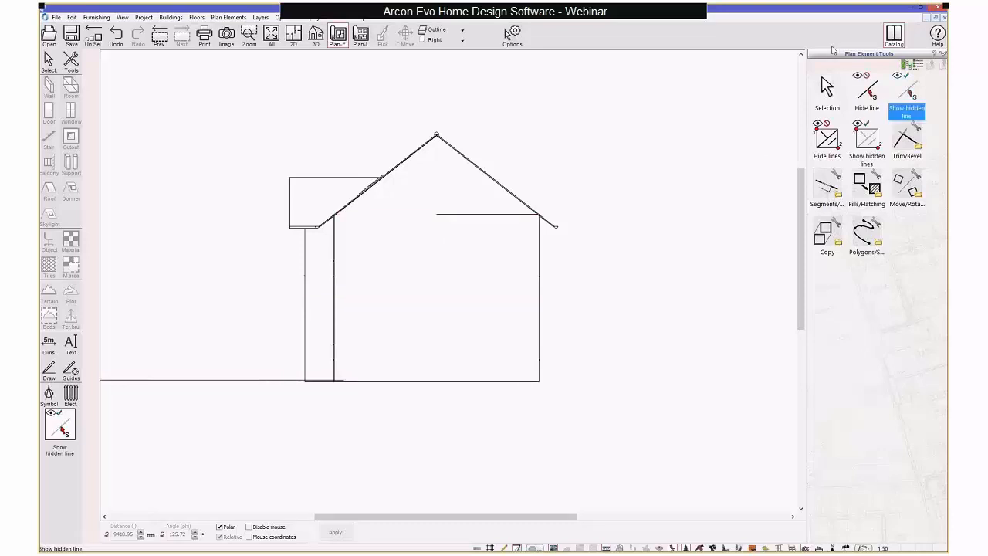
pyautogui.click(827, 93)
pyautogui.click(908, 91)
# Step: Hide the remaining ground line pieces by the front projection and the rest of the upper floor line
pyautogui.click(867, 91)
pyautogui.click(219, 381)
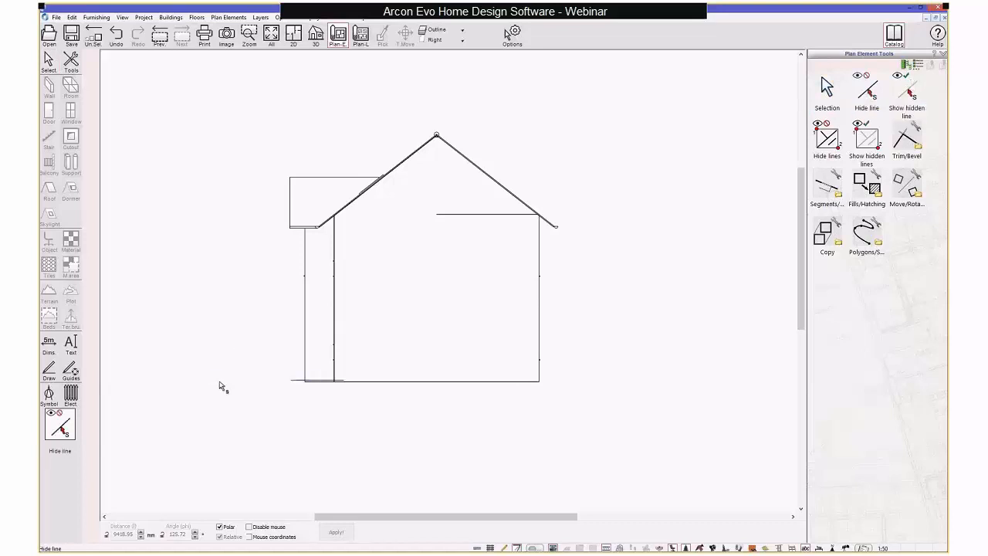
pyautogui.scroll(2, 298, 384)
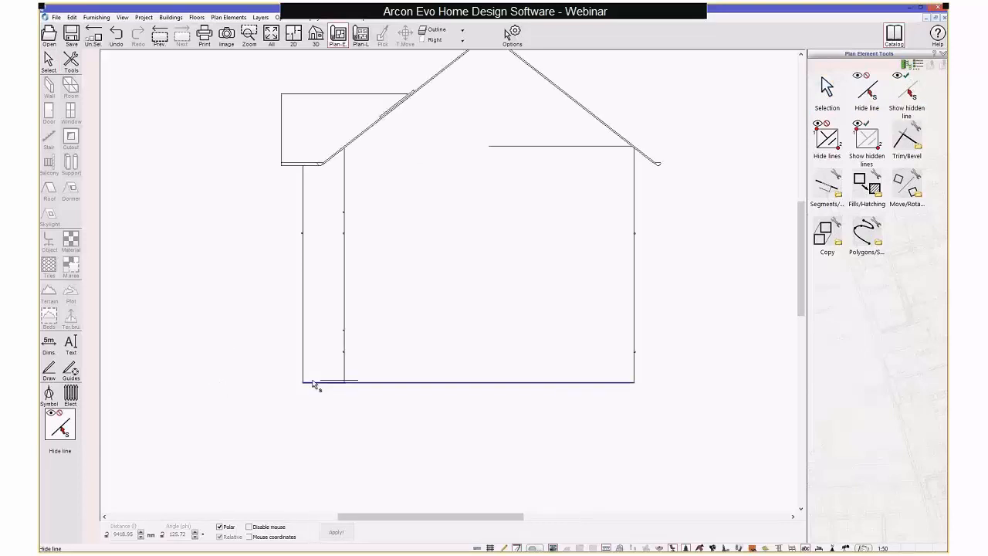
pyautogui.scroll(3, 335, 386)
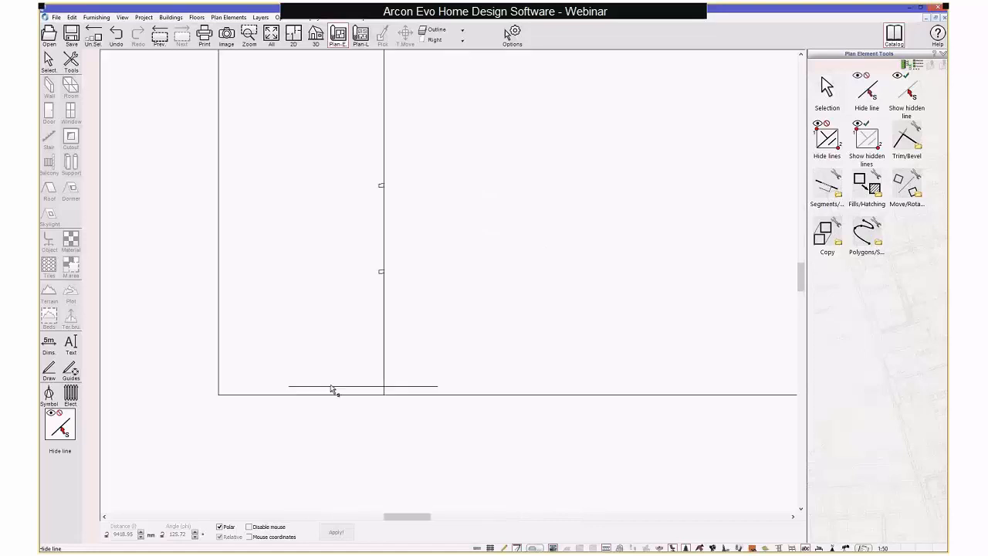
pyautogui.scroll(-5, 392, 357)
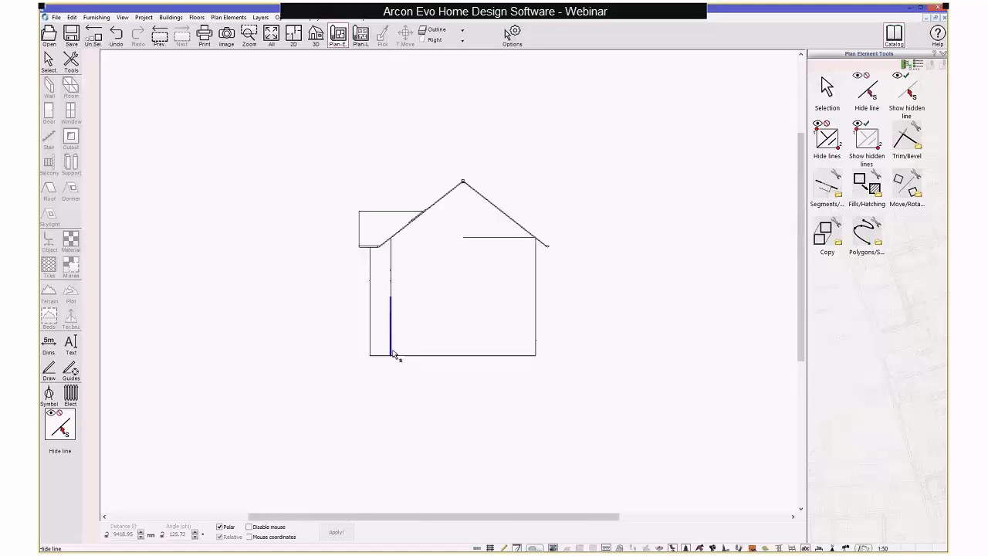
pyautogui.click(505, 237)
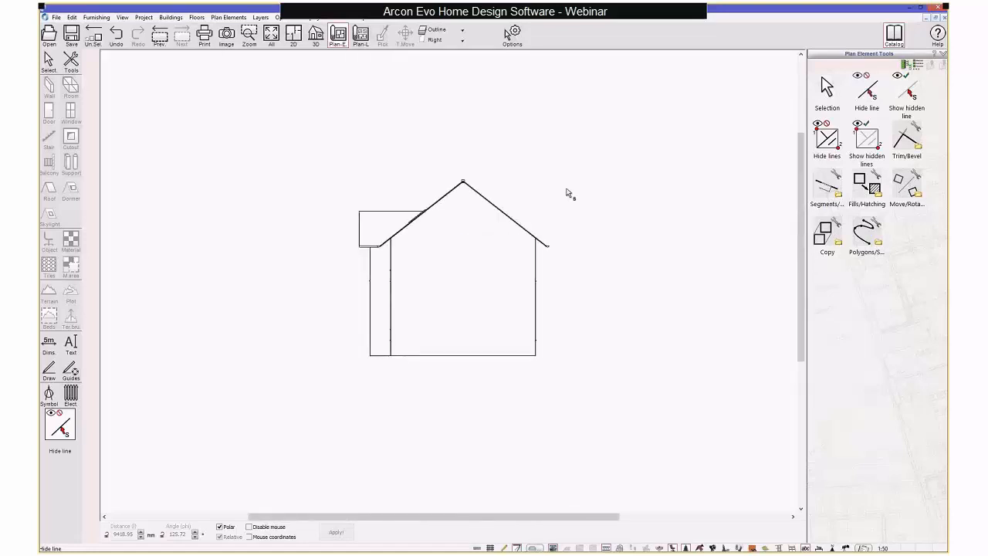
# Step: Create a new plan element of the house showing the Bottom elevation
pyautogui.click(458, 41)
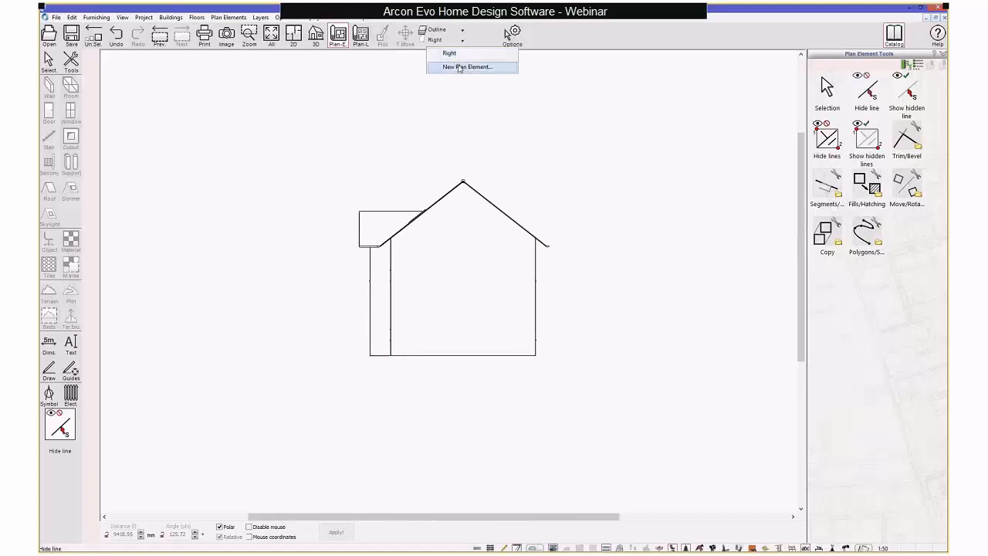
pyautogui.click(465, 68)
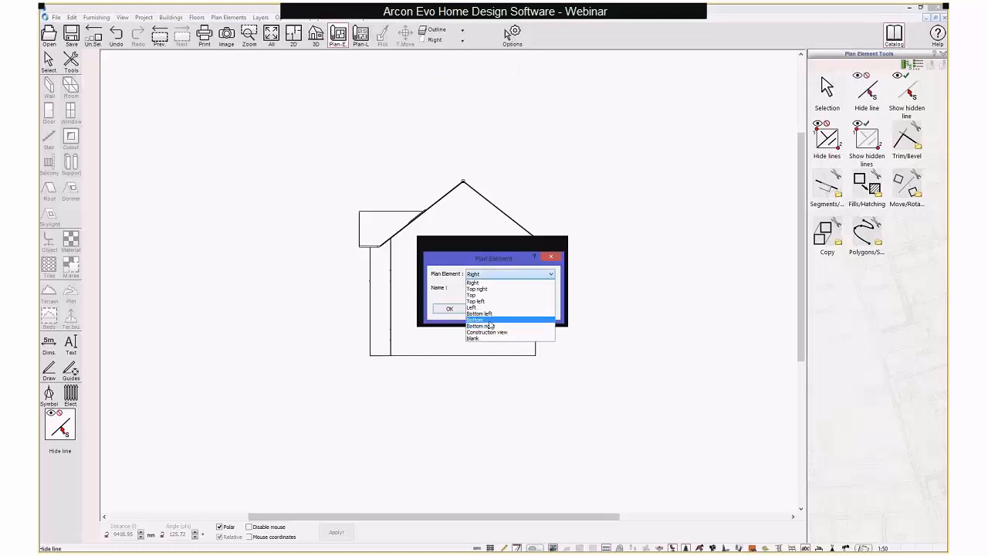
pyautogui.click(489, 321)
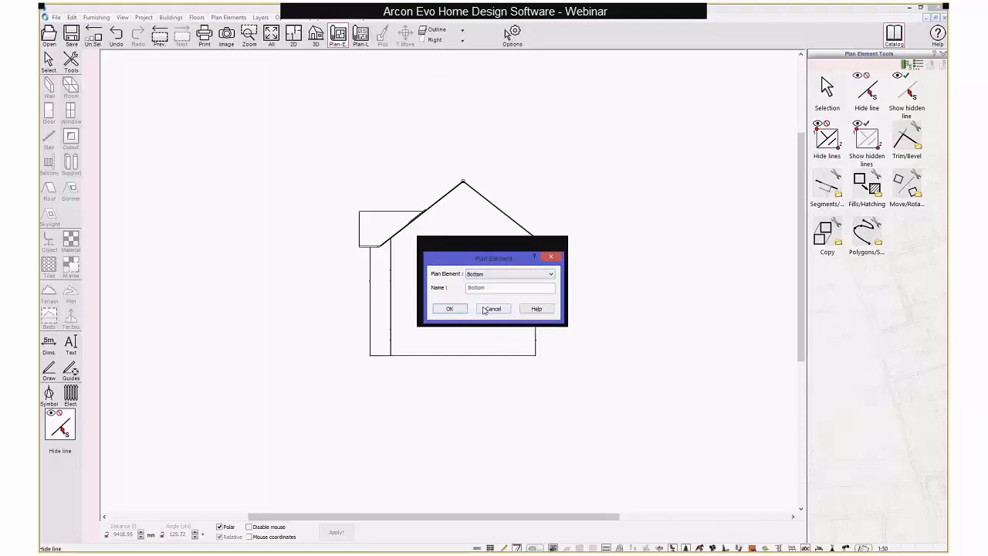
pyautogui.click(451, 309)
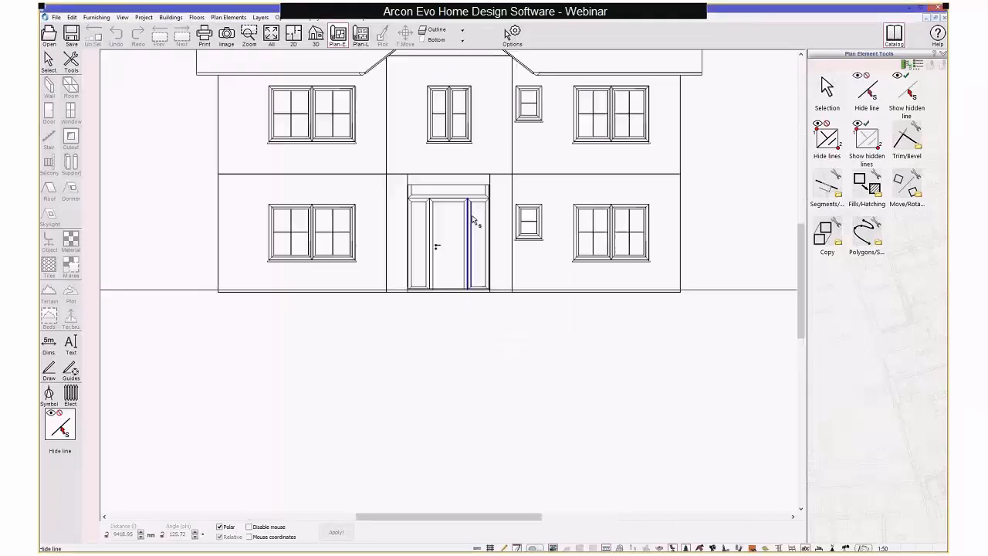
# Step: Hide the ground lines extending beyond both sides of the house in the Bottom elevation, including the leftover end piece
pyautogui.moveTo(474, 221); pyautogui.dragTo(477, 390, button='middle')
pyautogui.scroll(-1, 480, 345)
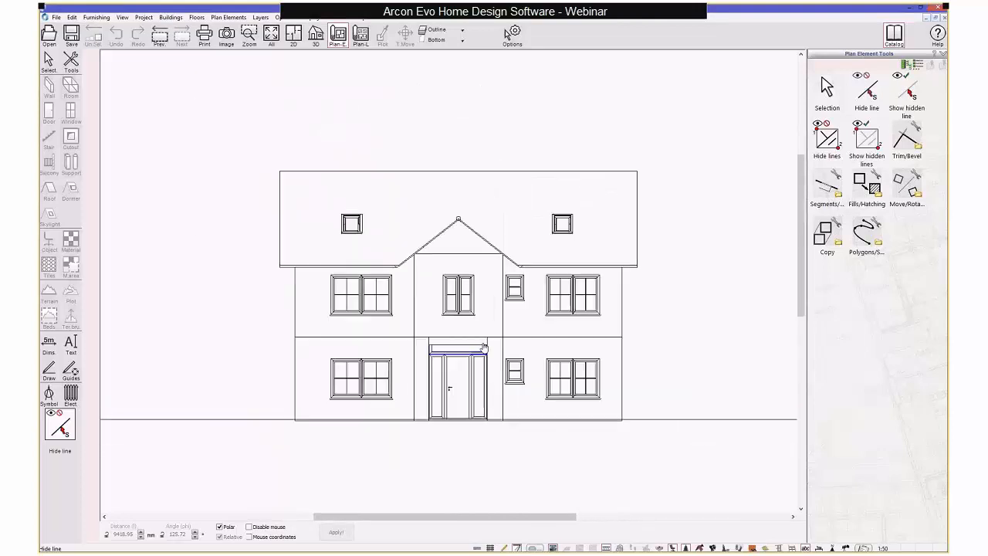
pyautogui.moveTo(482, 345); pyautogui.dragTo(470, 307, button='middle')
pyautogui.scroll(-2, 471, 307)
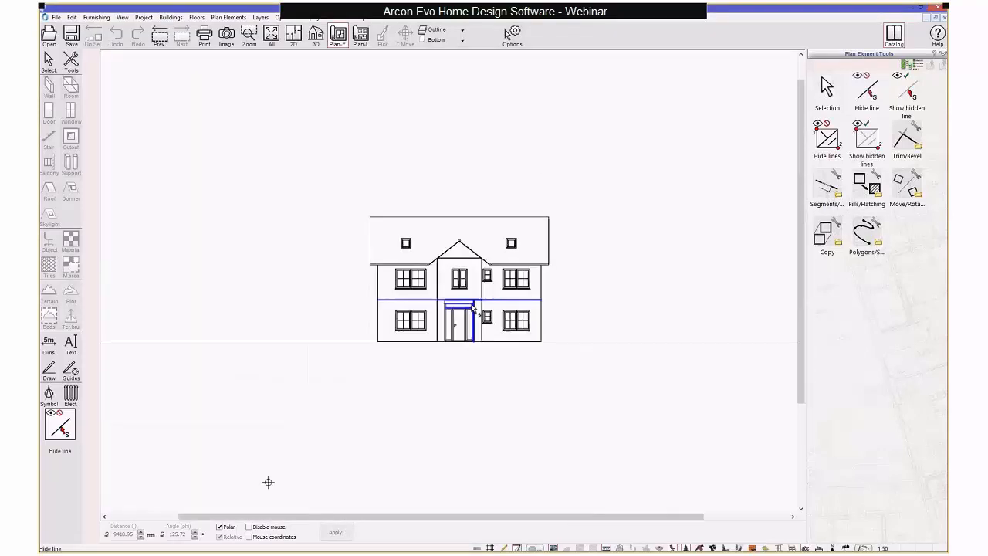
pyautogui.scroll(1, 475, 291)
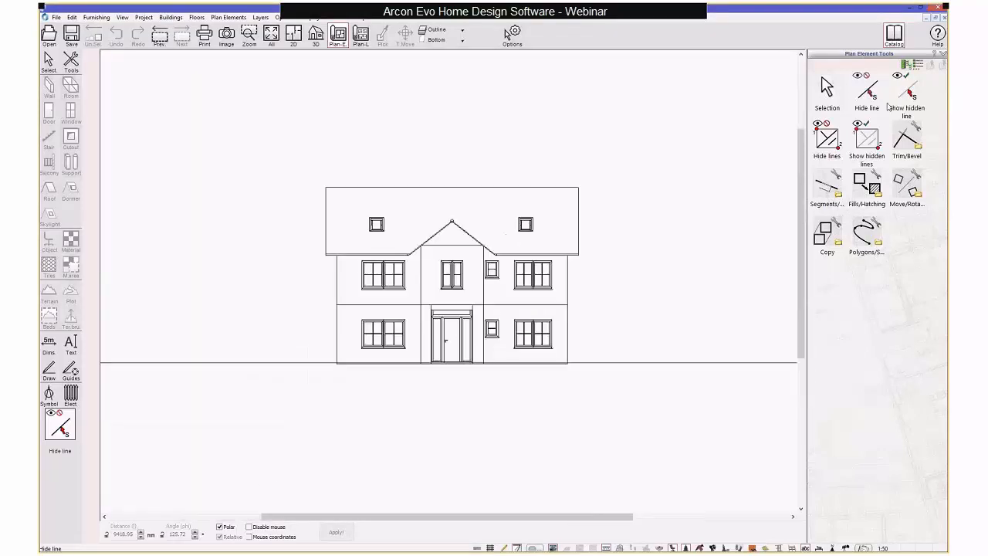
pyautogui.click(641, 367)
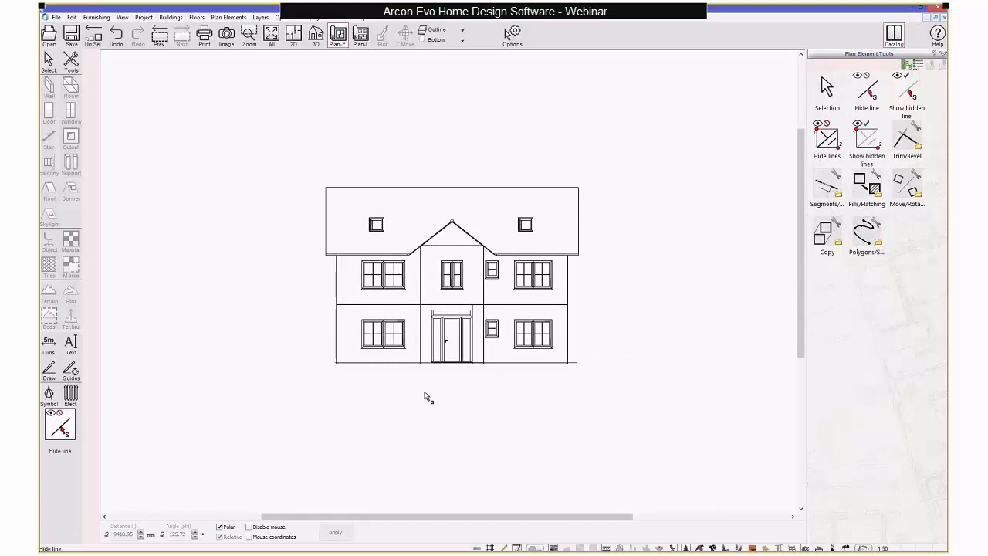
pyautogui.scroll(2, 579, 366)
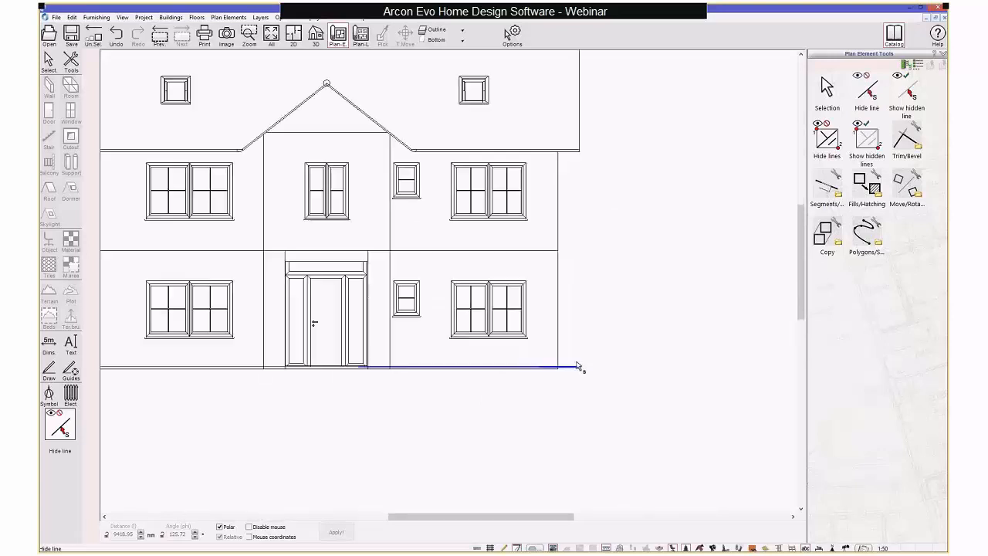
pyautogui.scroll(-2, 377, 322)
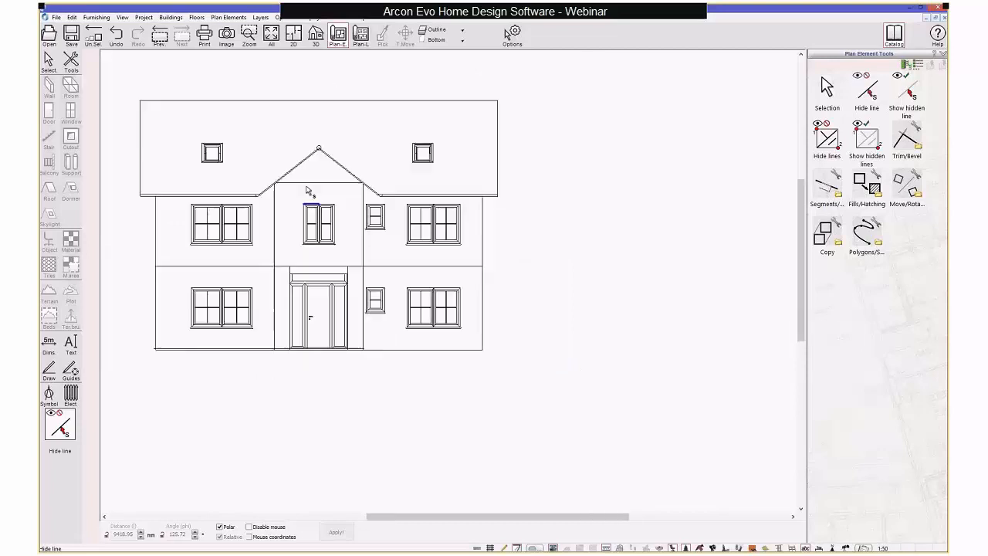
# Step: Hide the horizontal line under the front gable and the floor lines between the storeys across the walls and beside the entrance
pyautogui.click(251, 267)
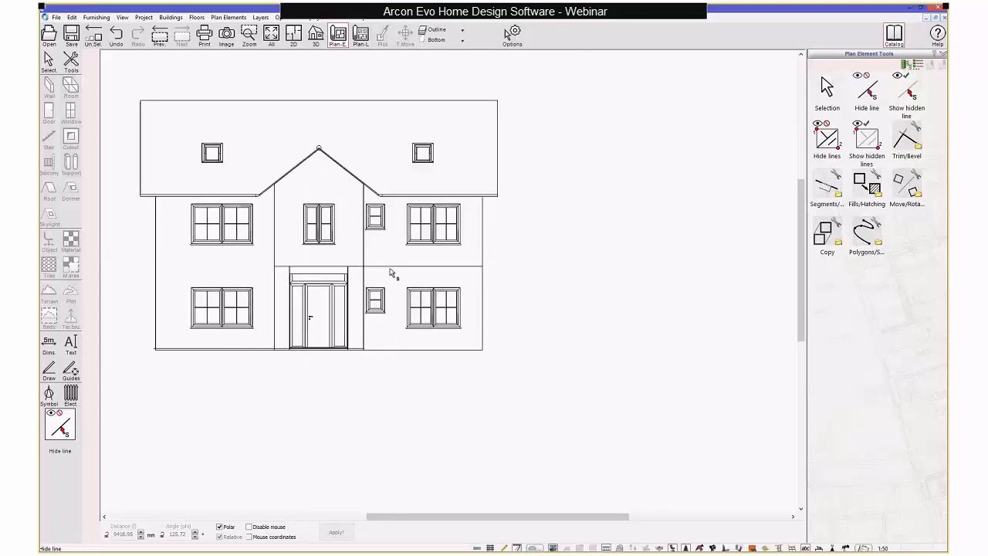
pyautogui.click(390, 272)
pyautogui.scroll(2, 394, 269)
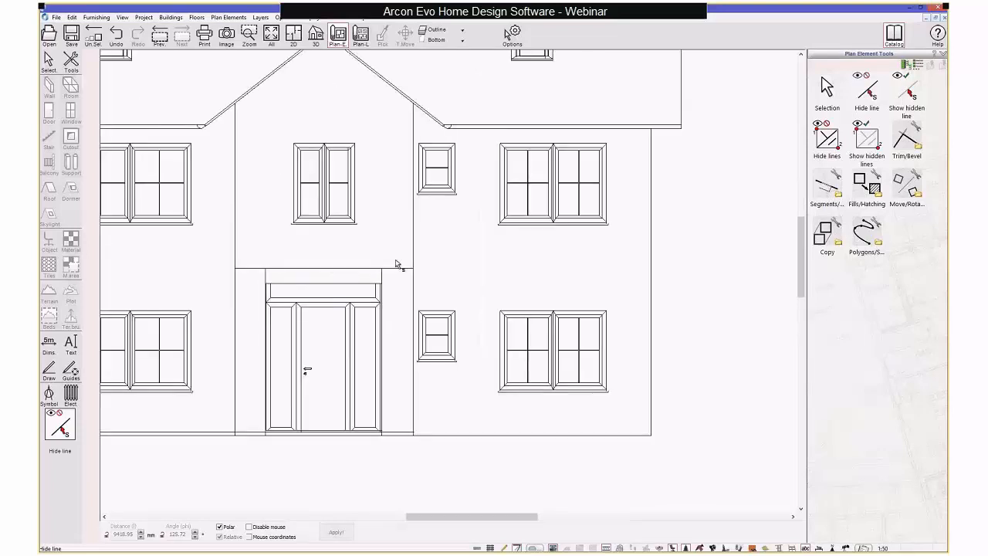
pyautogui.click(396, 267)
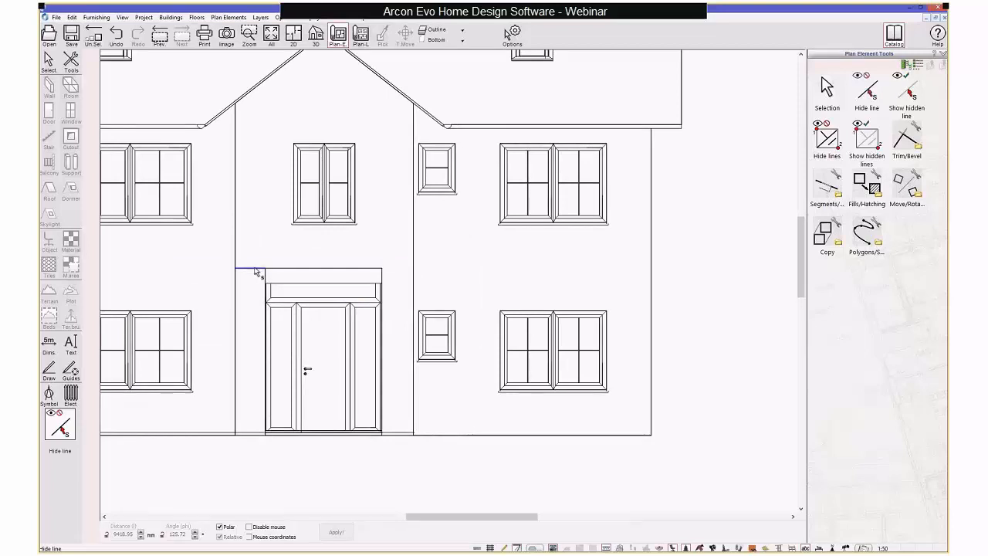
pyautogui.scroll(-3, 284, 271)
pyautogui.moveTo(340, 272); pyautogui.dragTo(402, 284, button='middle')
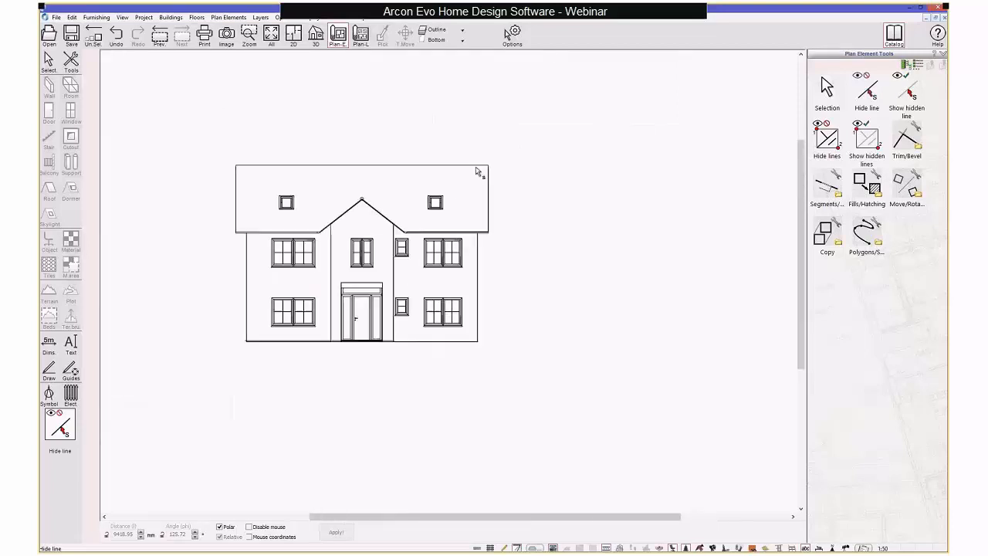
# Step: Create another new plan element from the Construction view to get a floor plan drawing
pyautogui.click(461, 40)
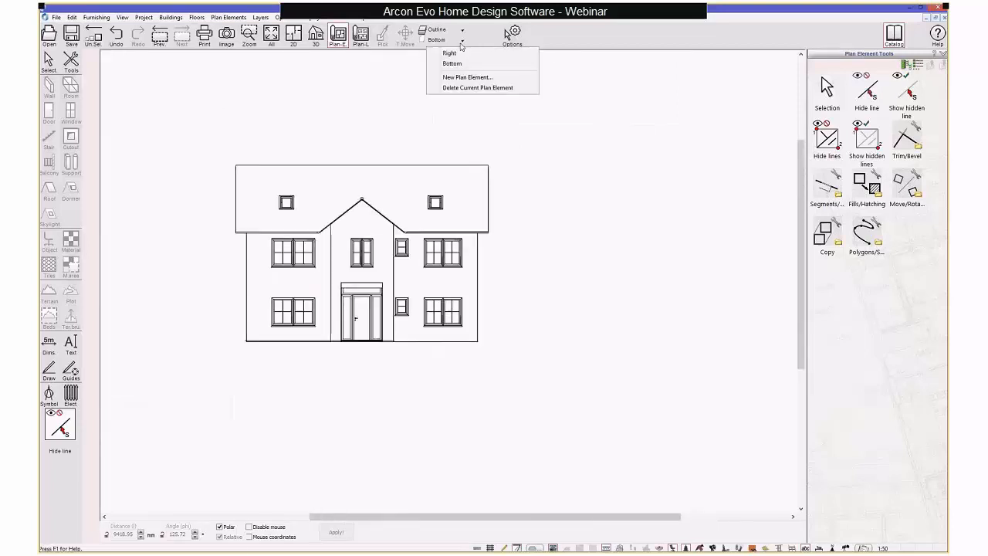
pyautogui.click(465, 77)
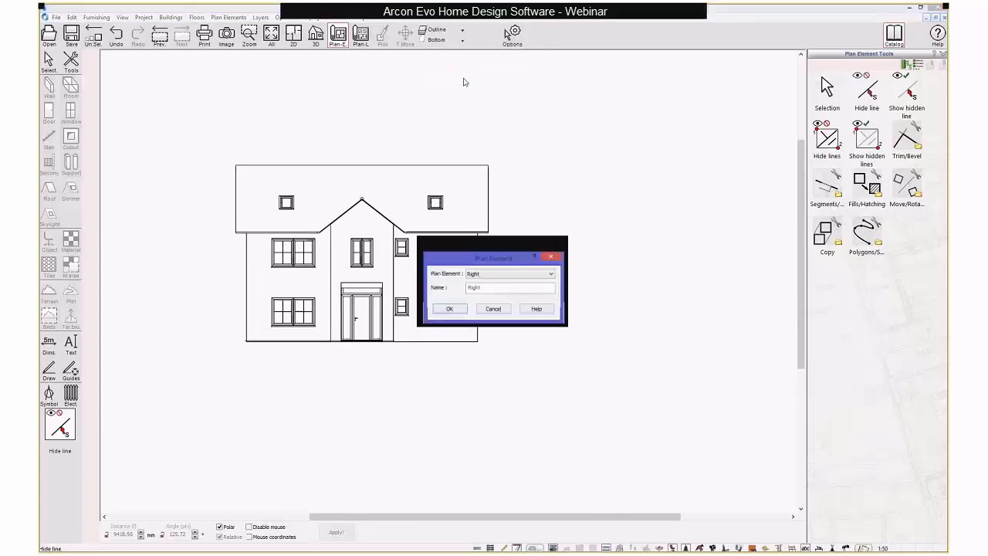
pyautogui.click(485, 274)
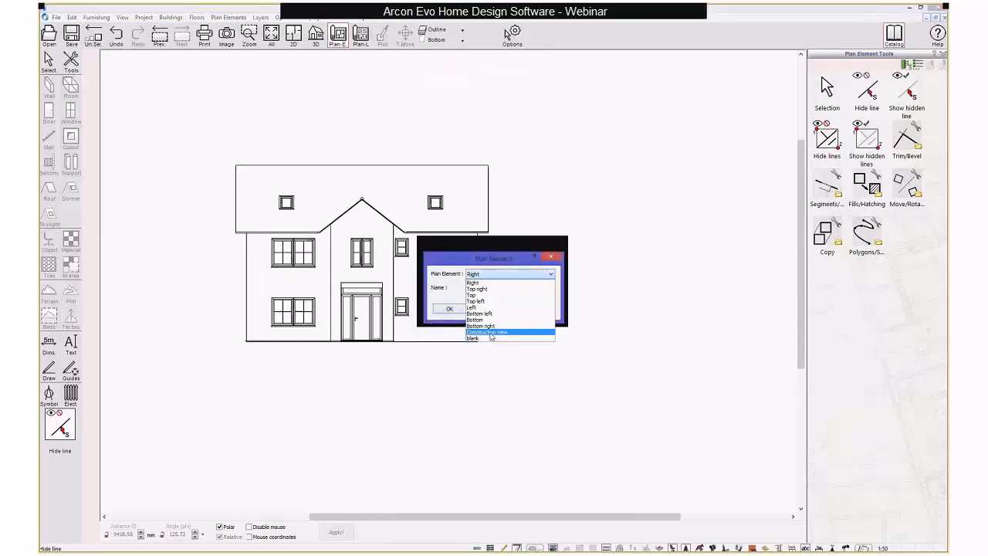
pyautogui.click(491, 333)
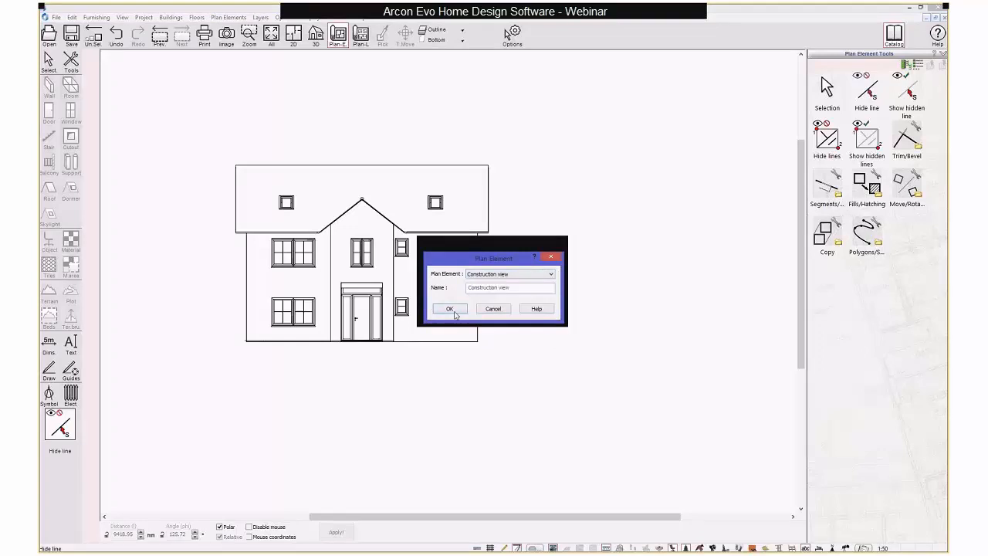
pyautogui.click(449, 309)
pyautogui.scroll(-1, 447, 295)
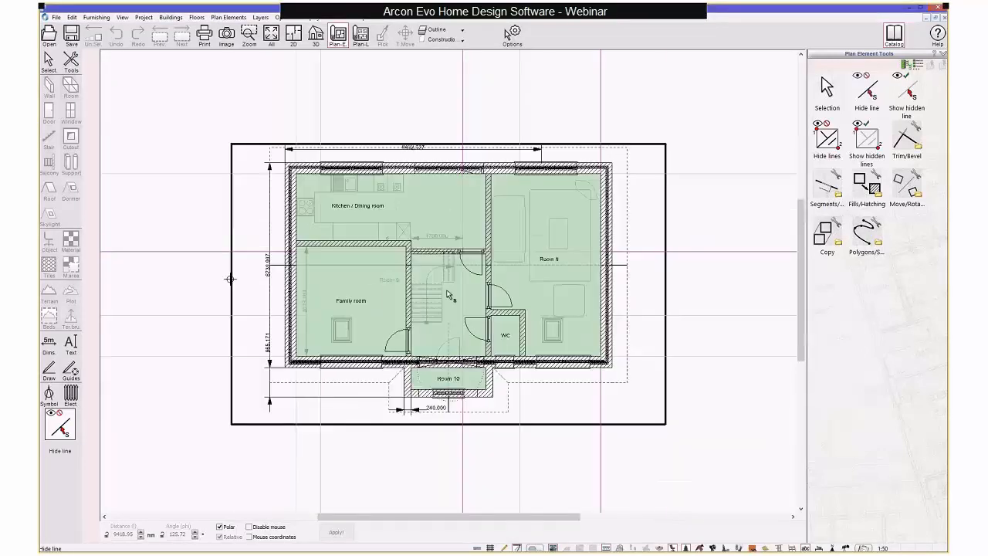
pyautogui.moveTo(448, 295)
pyautogui.mouseDown(button='middle')
pyautogui.moveTo(430, 305)
pyautogui.moveTo(445, 298)
pyautogui.mouseUp(button='middle')
pyautogui.moveTo(418, 221); pyautogui.dragTo(420, 210, button='middle')
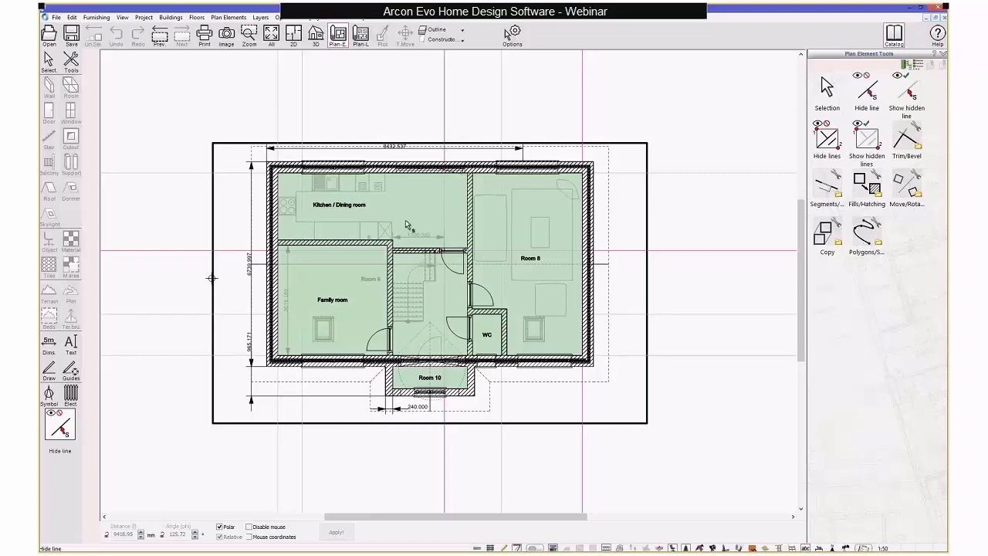
pyautogui.moveTo(407, 223); pyautogui.dragTo(406, 222, button='middle')
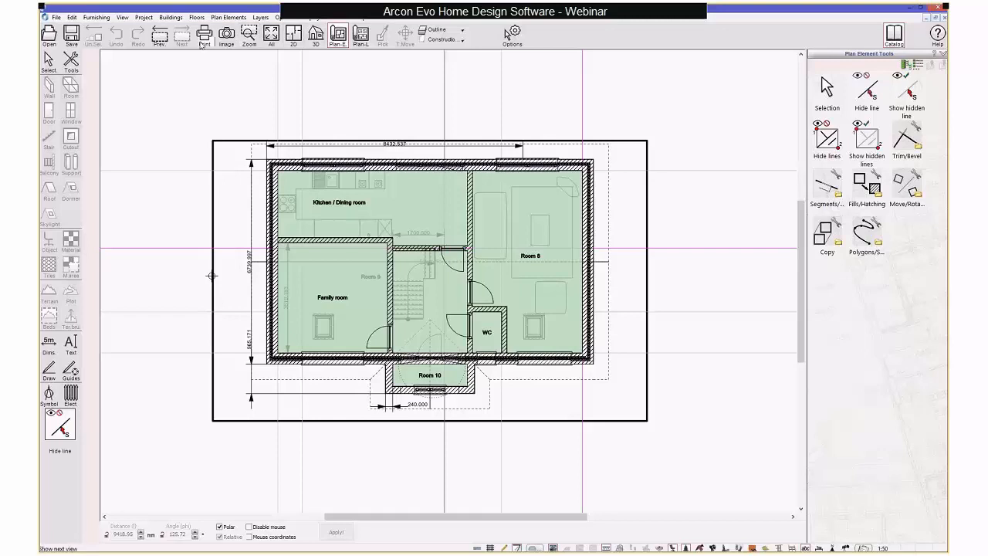
# Step: Switch off Floor 2 in the floor manager and set the visible floors to Selected so only the ground floor is shown
pyautogui.click(197, 17)
pyautogui.click(232, 150)
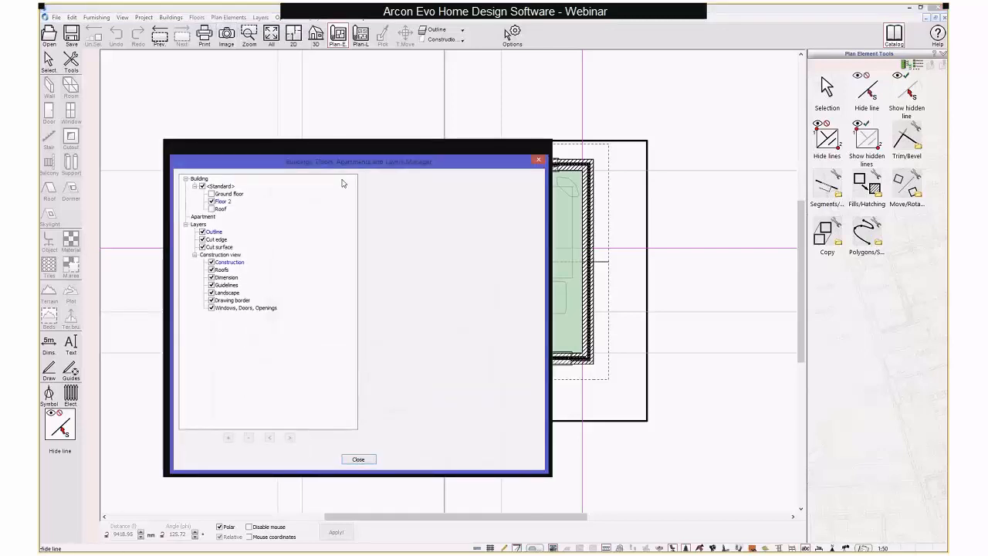
pyautogui.moveTo(352, 164); pyautogui.dragTo(574, 205)
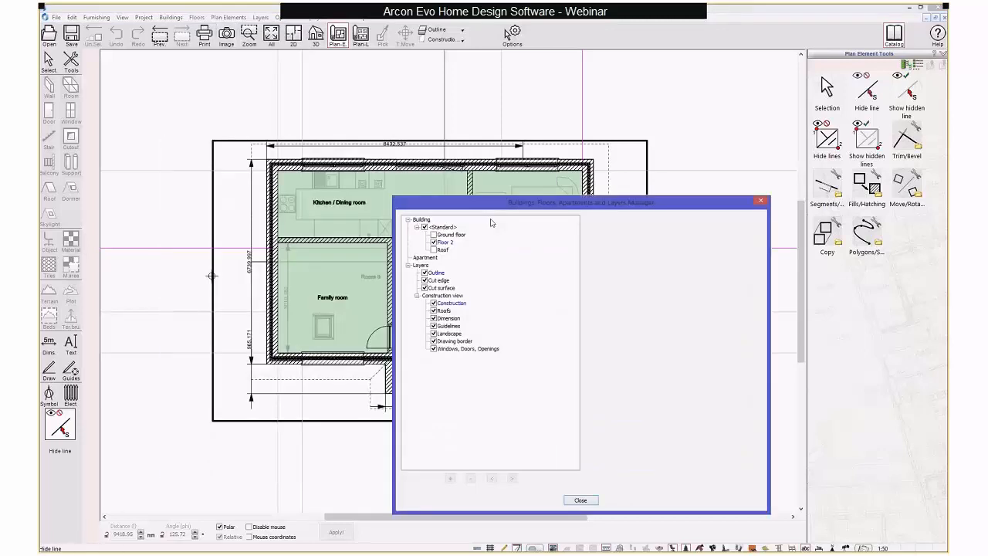
pyautogui.click(445, 241)
pyautogui.click(434, 242)
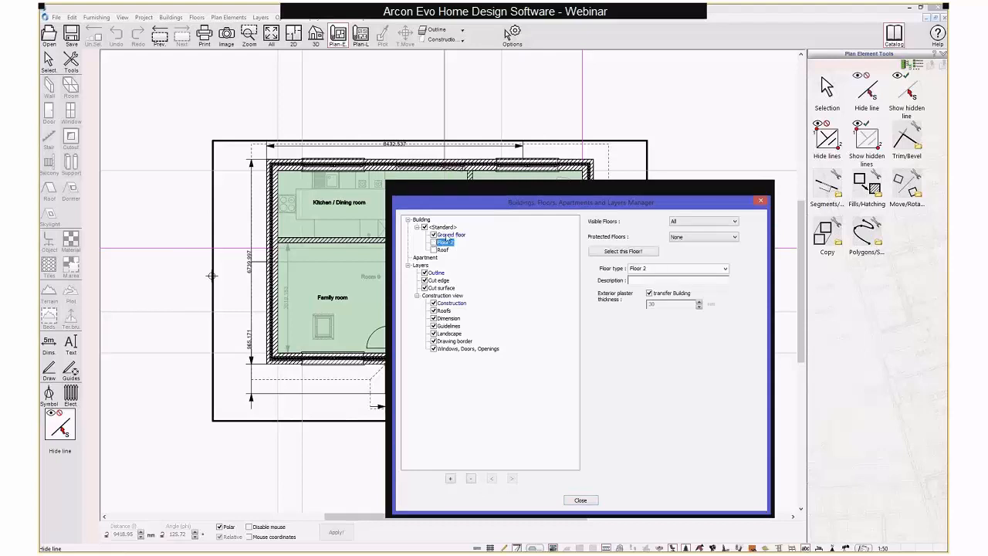
pyautogui.click(695, 222)
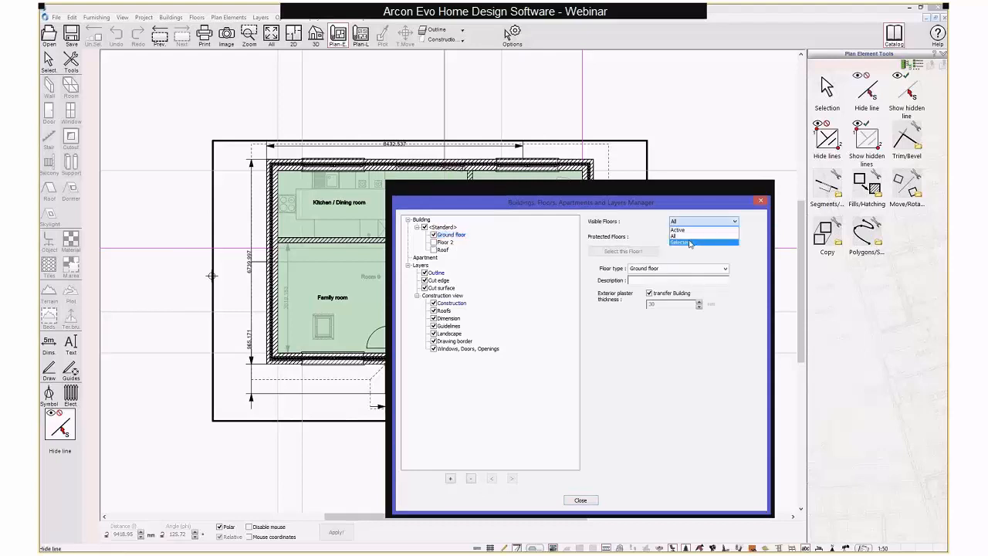
pyautogui.click(691, 236)
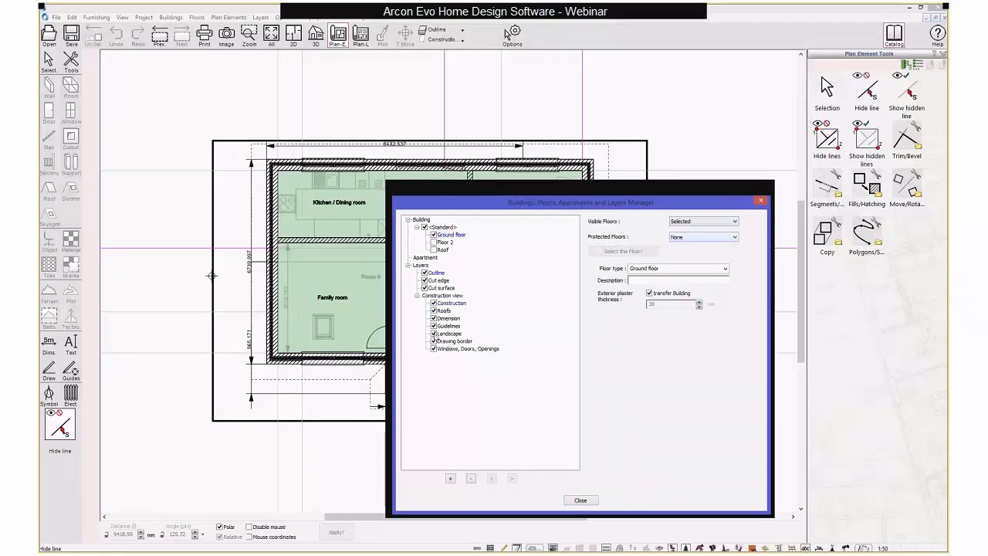
# Step: Turn off the Landscape, Guidelines and Drawing border layers of the construction view and return to the Selection tool
pyautogui.click(443, 333)
pyautogui.click(434, 326)
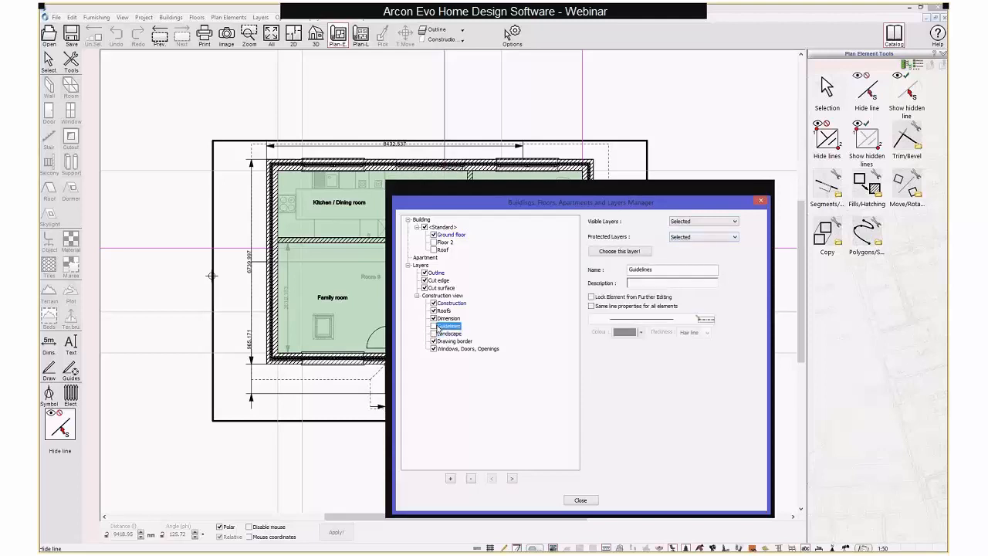
pyautogui.click(449, 342)
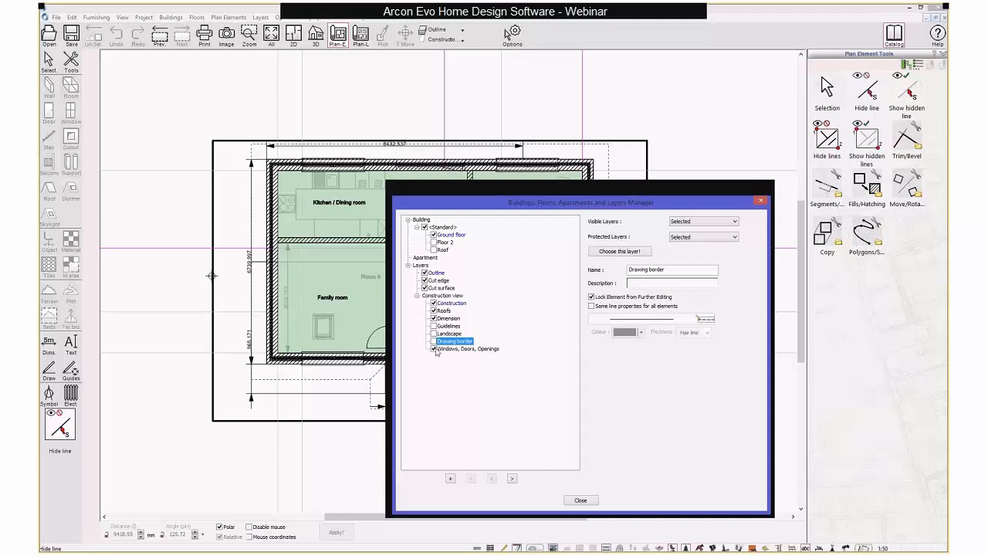
pyautogui.click(579, 500)
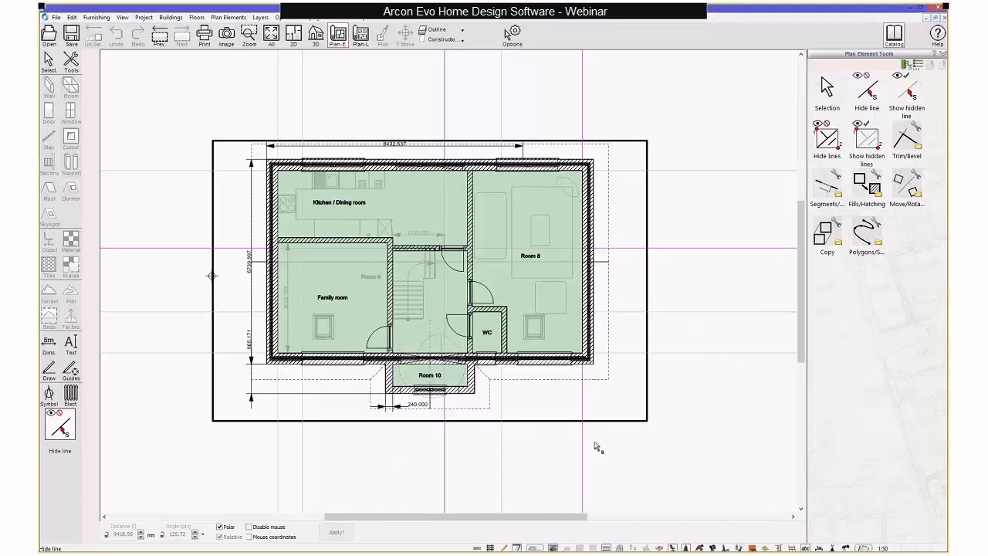
pyautogui.click(48, 59)
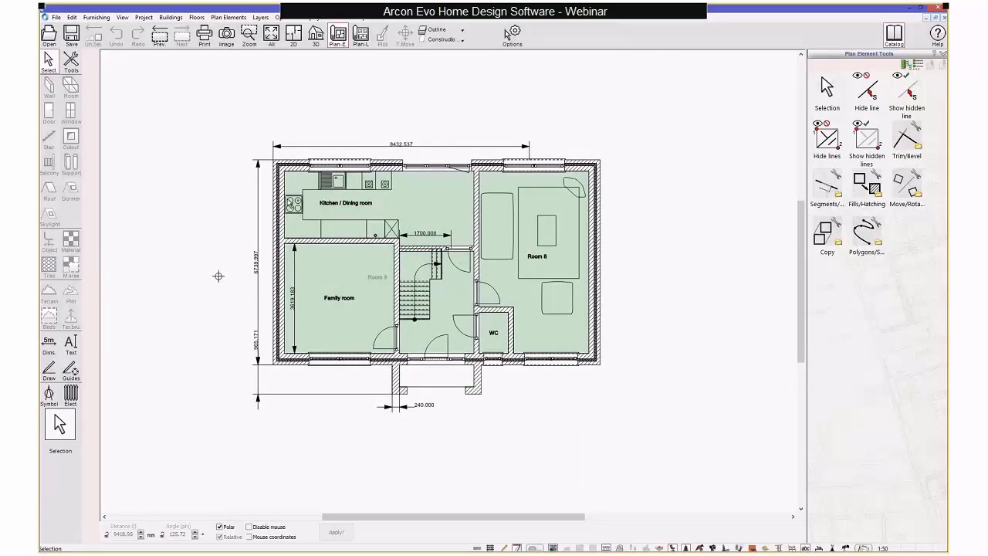
# Step: Turn off the Dimension layer of the construction view in the floor and layer manager
pyautogui.click(197, 17)
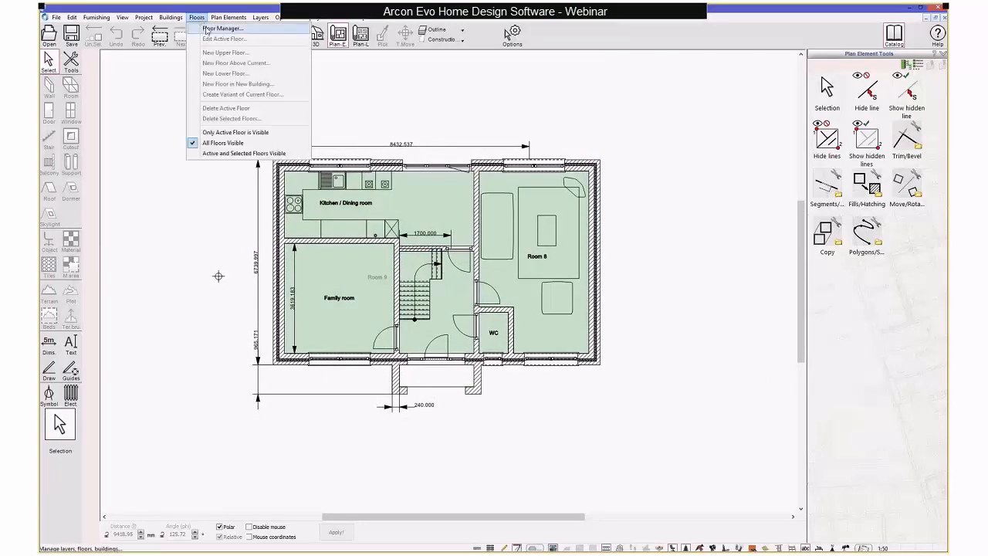
pyautogui.click(206, 29)
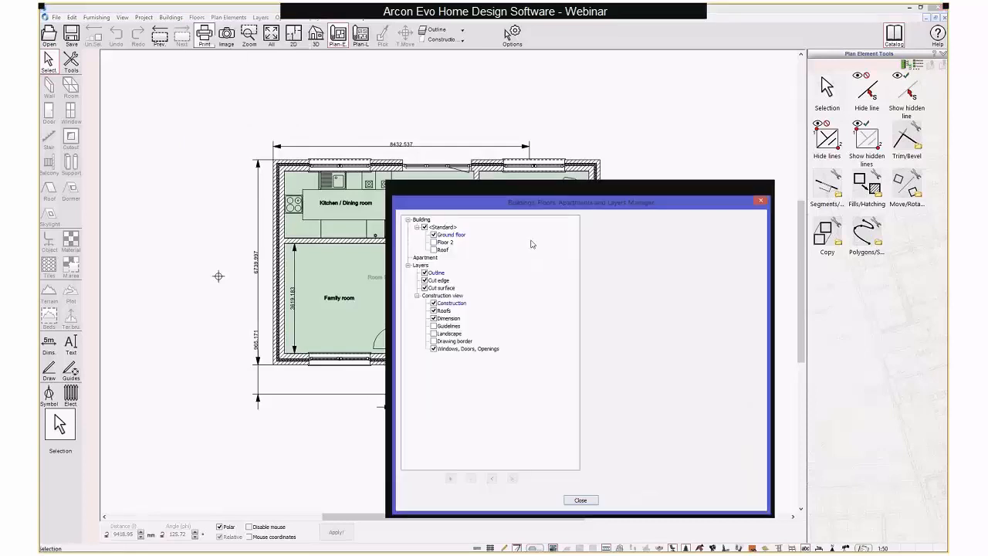
pyautogui.click(433, 318)
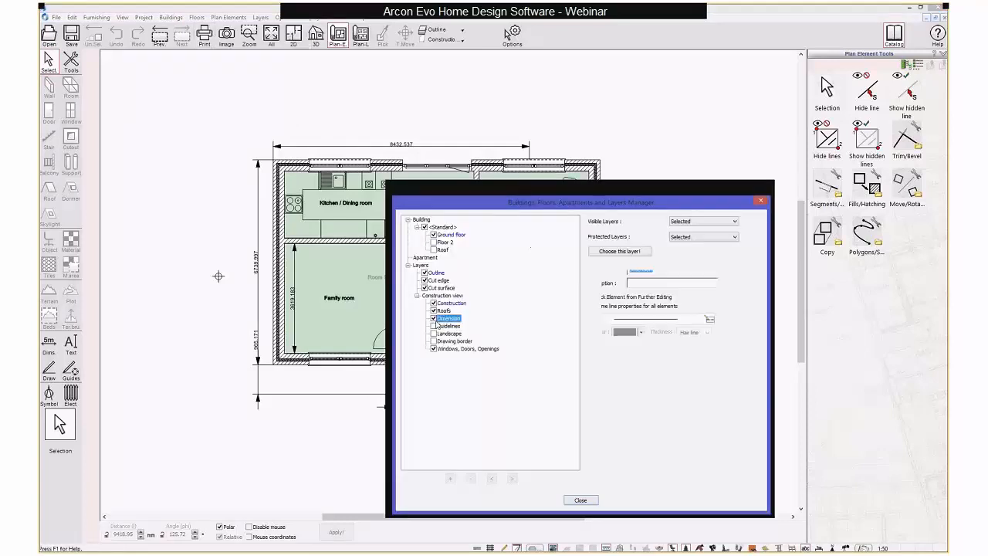
pyautogui.click(581, 501)
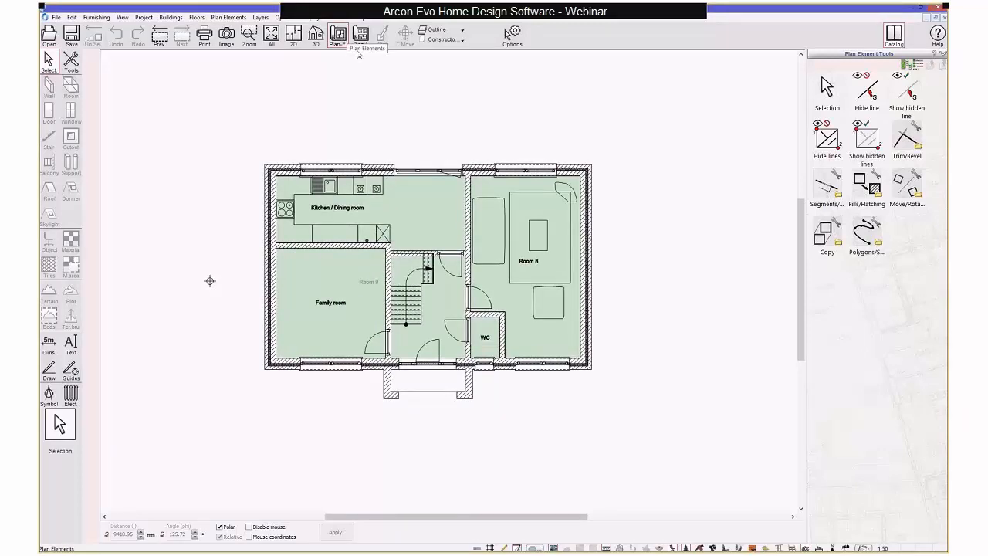
# Step: Switch the displayed plan element from the Construction view to the Bottom elevation
pyautogui.click(463, 40)
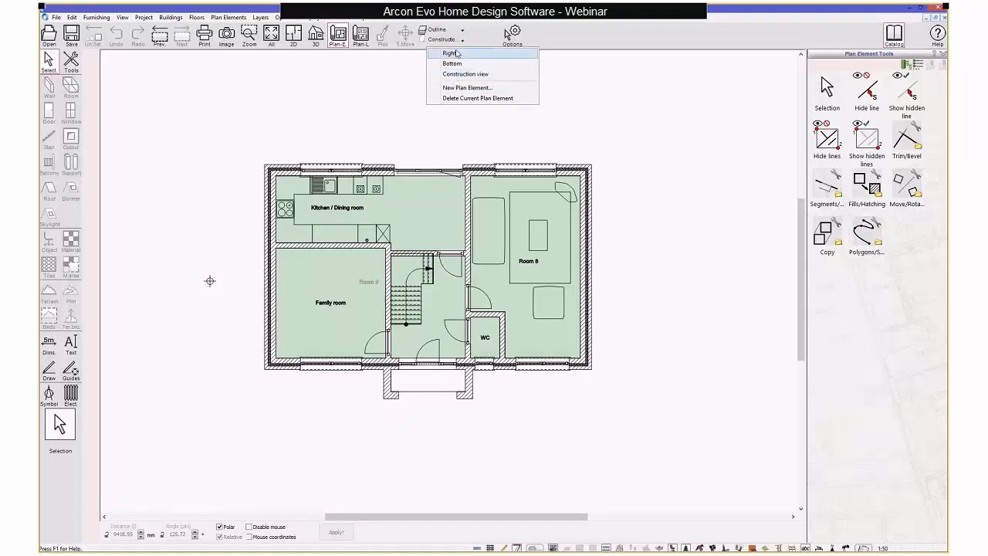
pyautogui.click(633, 125)
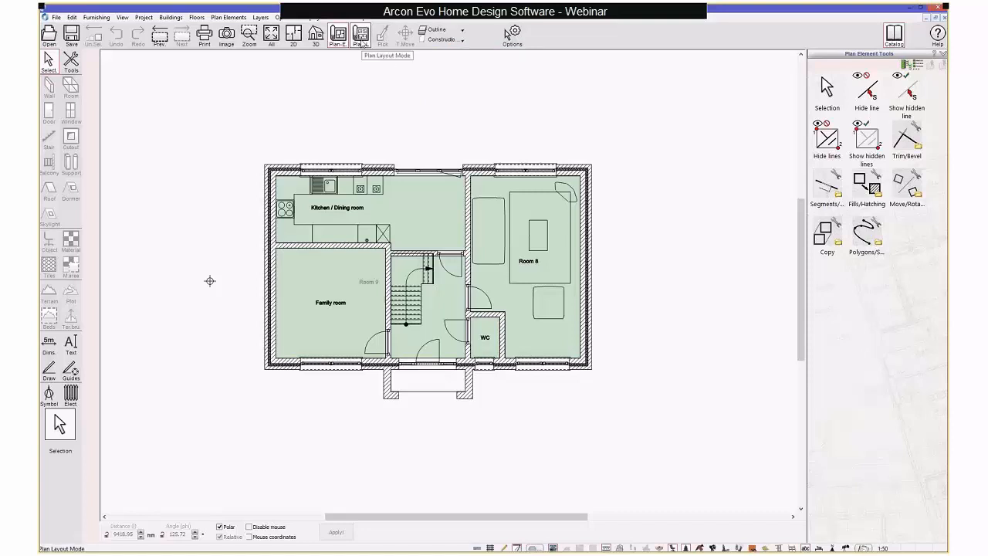
pyautogui.click(459, 41)
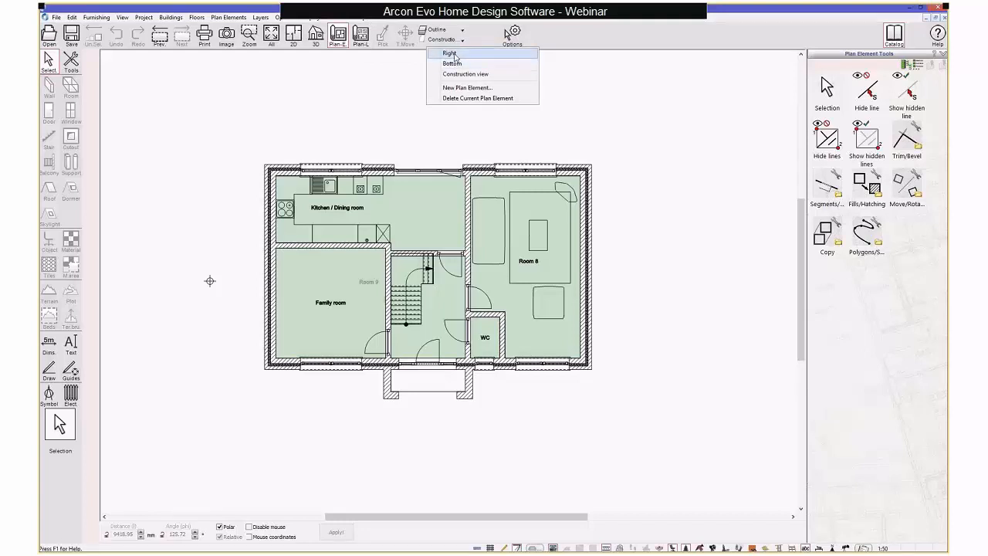
pyautogui.click(452, 63)
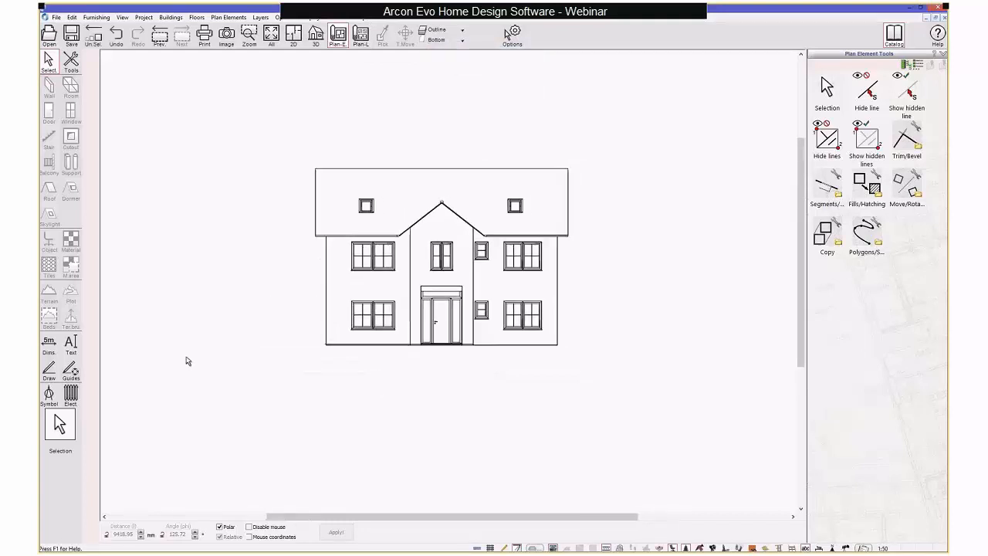
# Step: Start a new layout plan with the Assistant, keeping the title Plan 1, and set its sheet format to A1 landscape
pyautogui.click(49, 371)
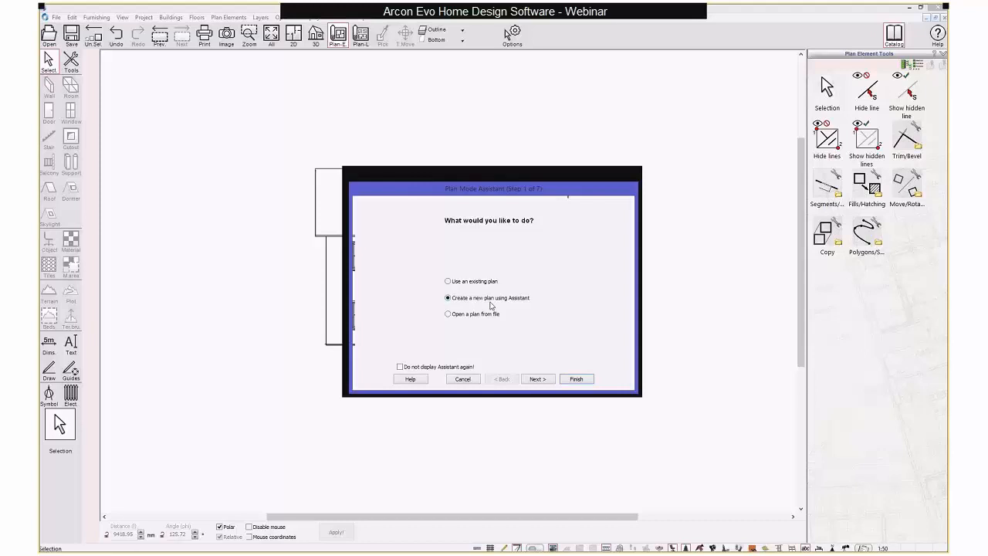
pyautogui.click(538, 379)
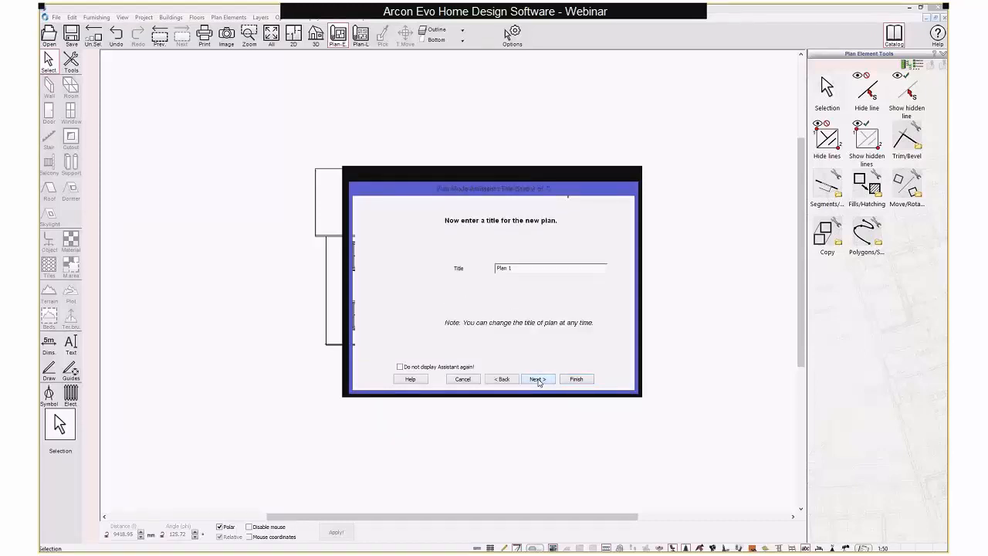
pyautogui.click(538, 379)
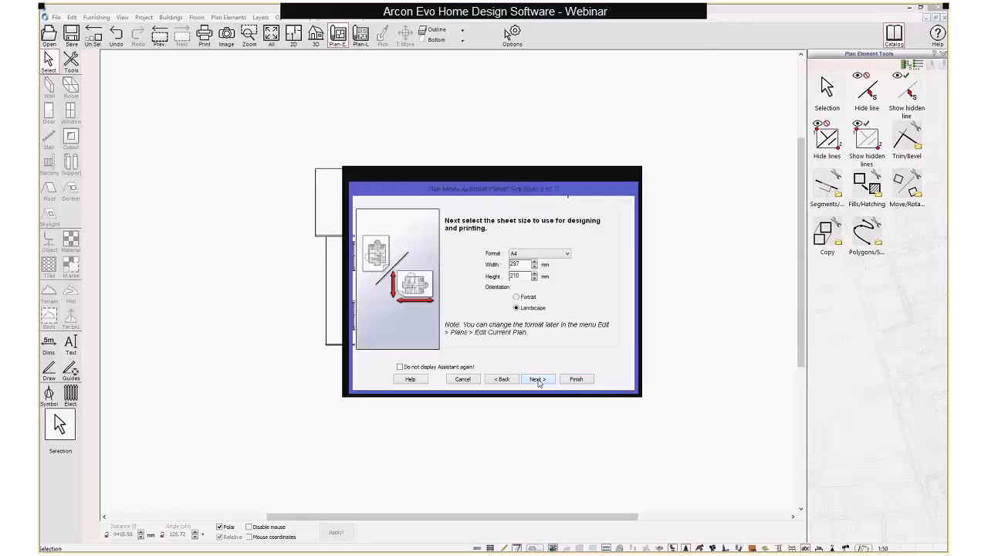
pyautogui.click(539, 254)
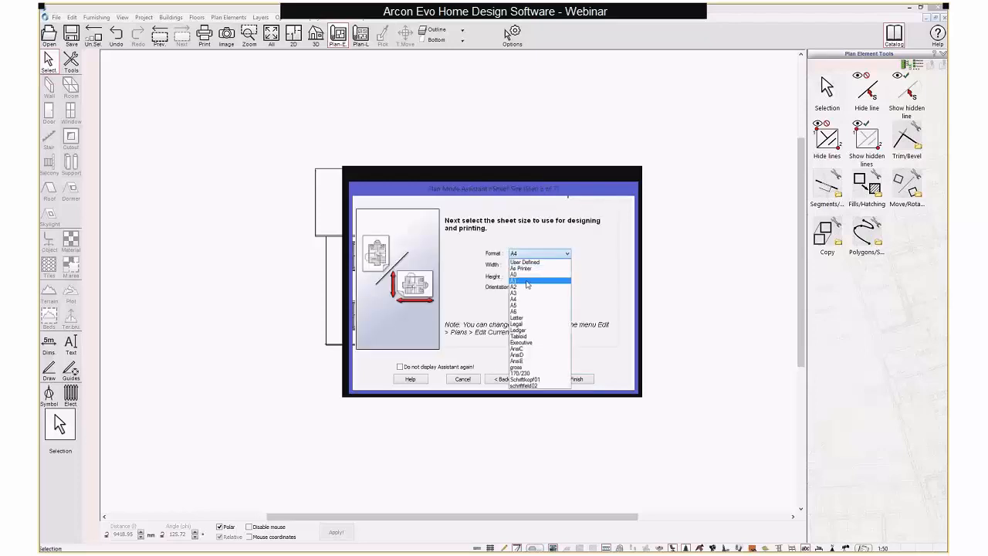
pyautogui.click(531, 281)
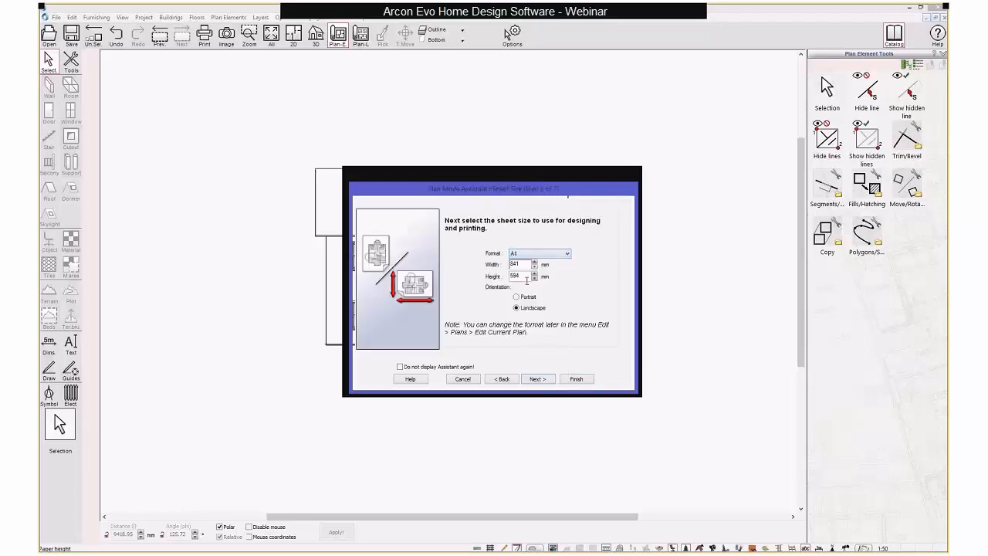
# Step: Accept the As Project scale, 500 mm grid, drawing border and title block, and finish creating the plan
pyautogui.click(541, 379)
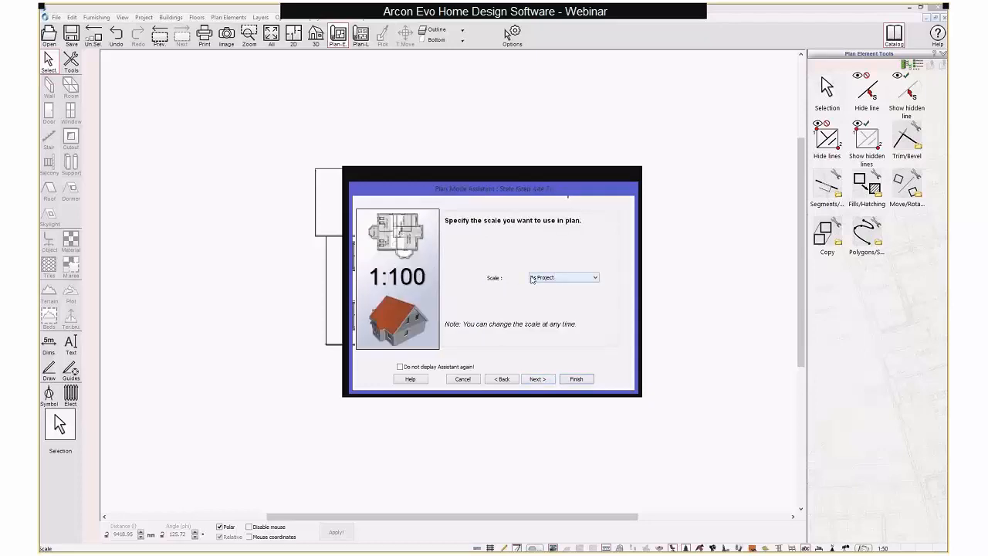
pyautogui.click(543, 381)
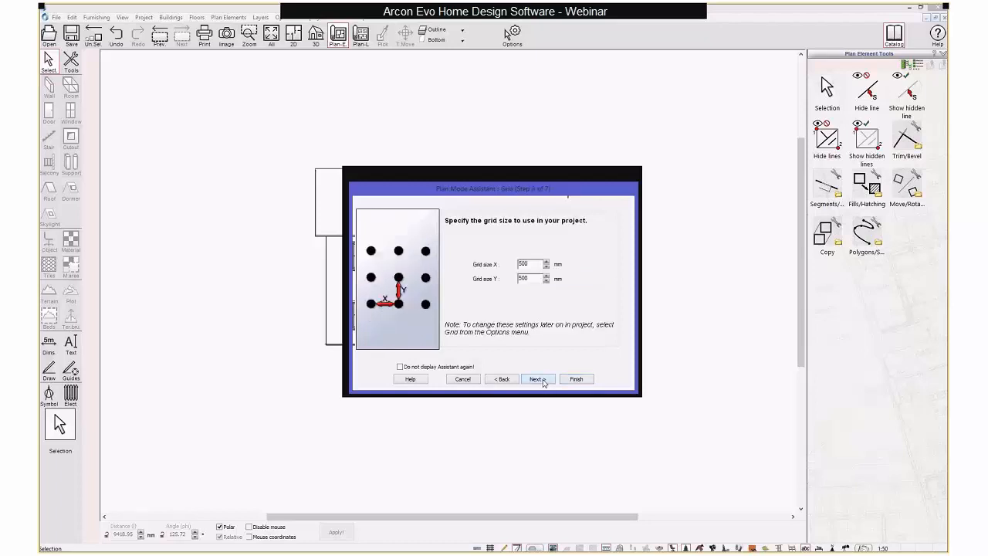
pyautogui.click(540, 381)
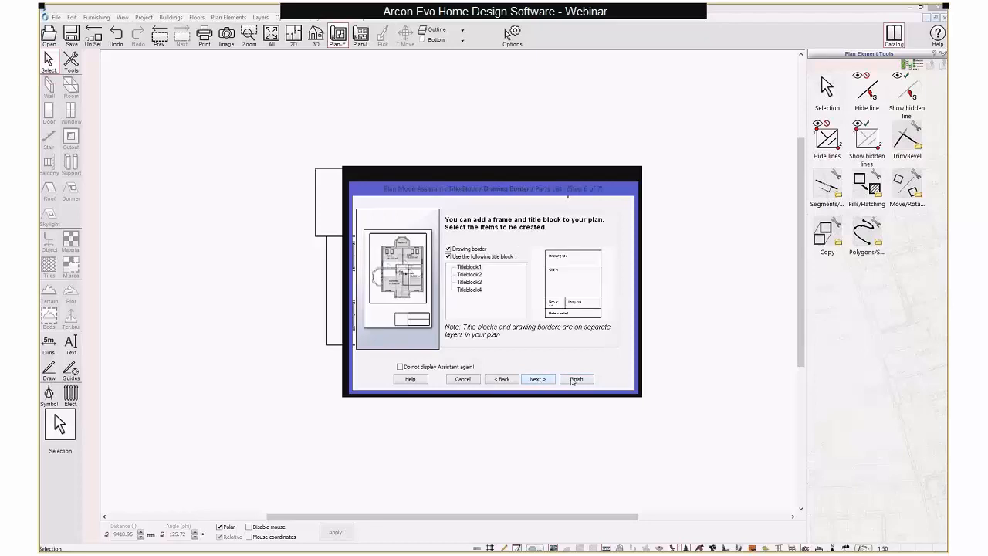
pyautogui.click(575, 380)
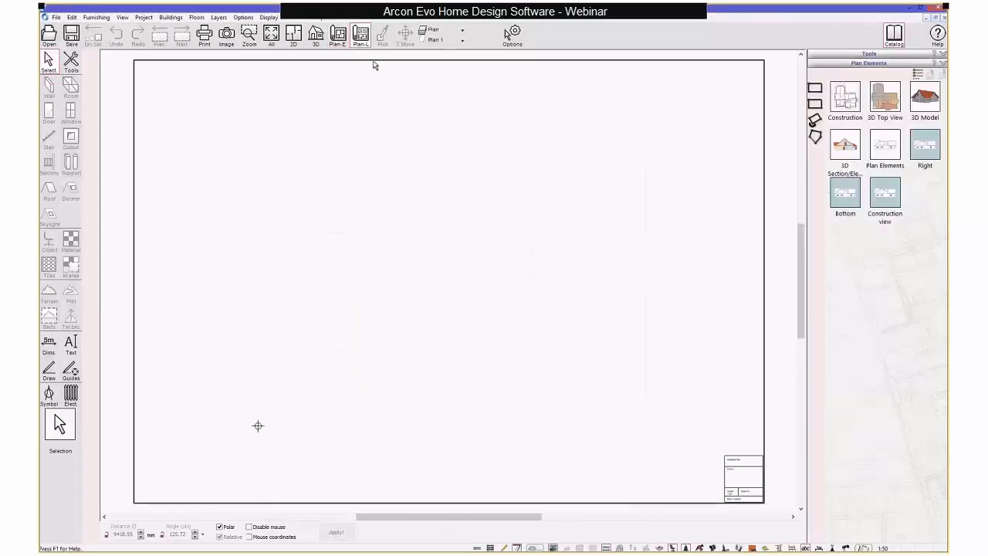
# Step: Place the Construction view plan element as a two-point rectangular view in the upper-left area of the sheet
pyautogui.click(122, 17)
pyautogui.click(132, 29)
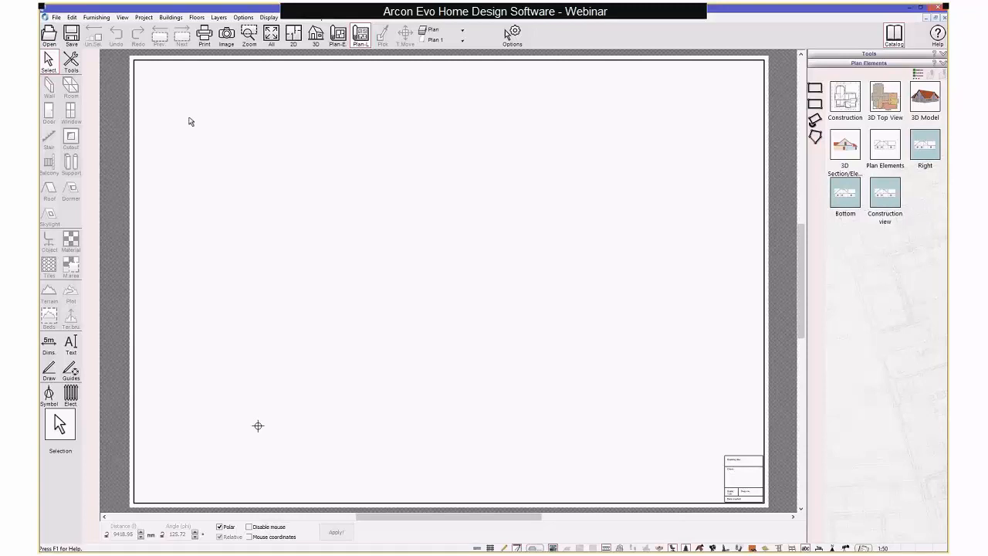
pyautogui.click(892, 199)
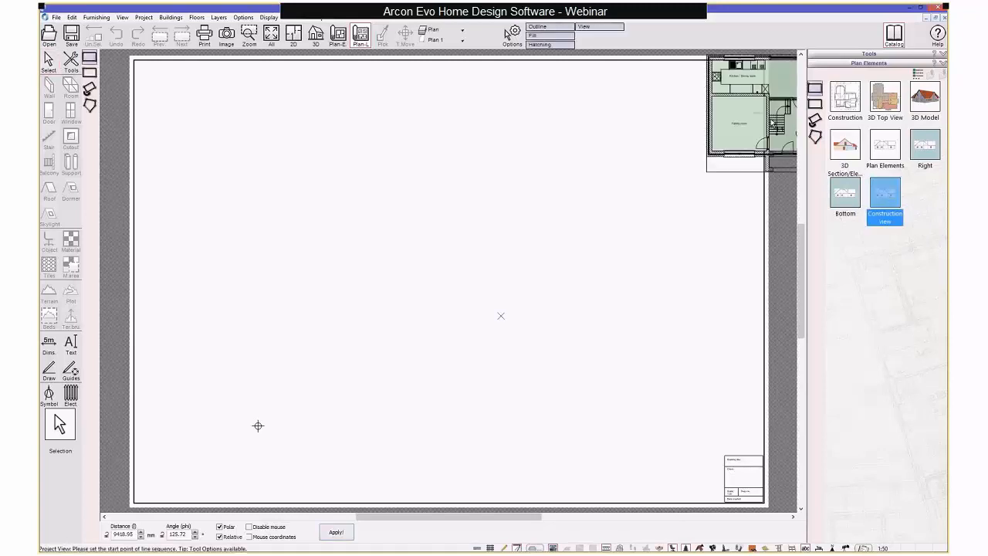
pyautogui.press('Escape')
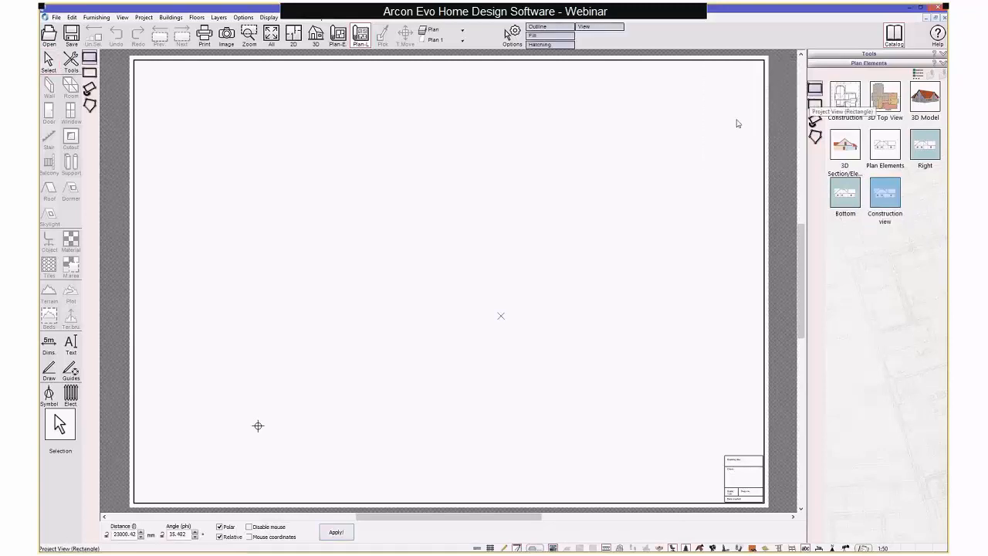
pyautogui.click(152, 82)
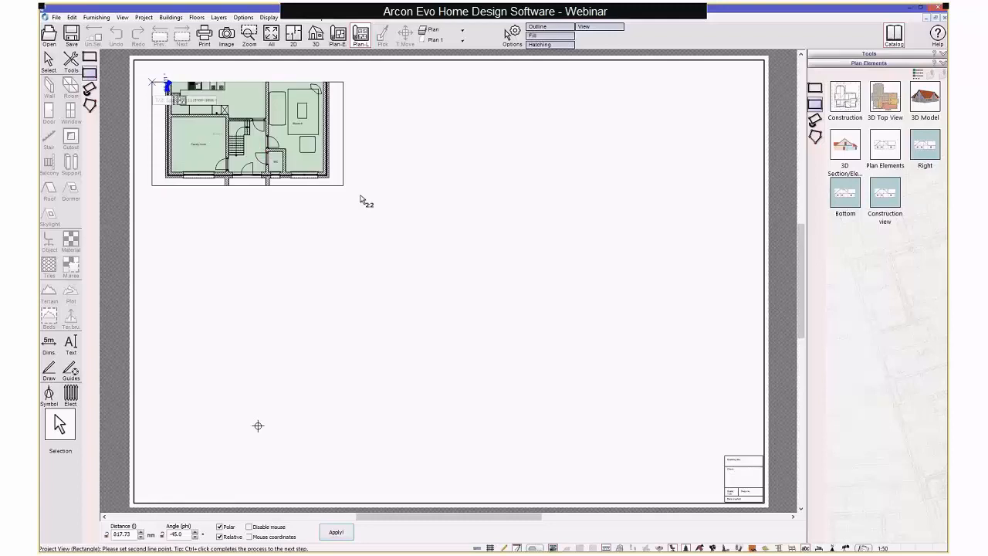
pyautogui.click(364, 220)
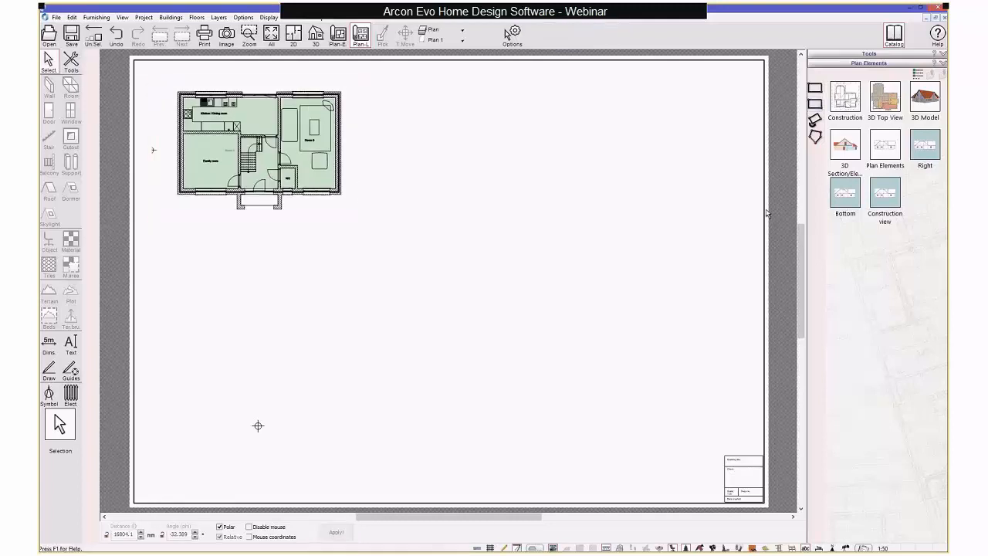
# Step: Place the Bottom elevation plan element as a rectangular view on the sheet, to the right of the floor plan
pyautogui.click(845, 197)
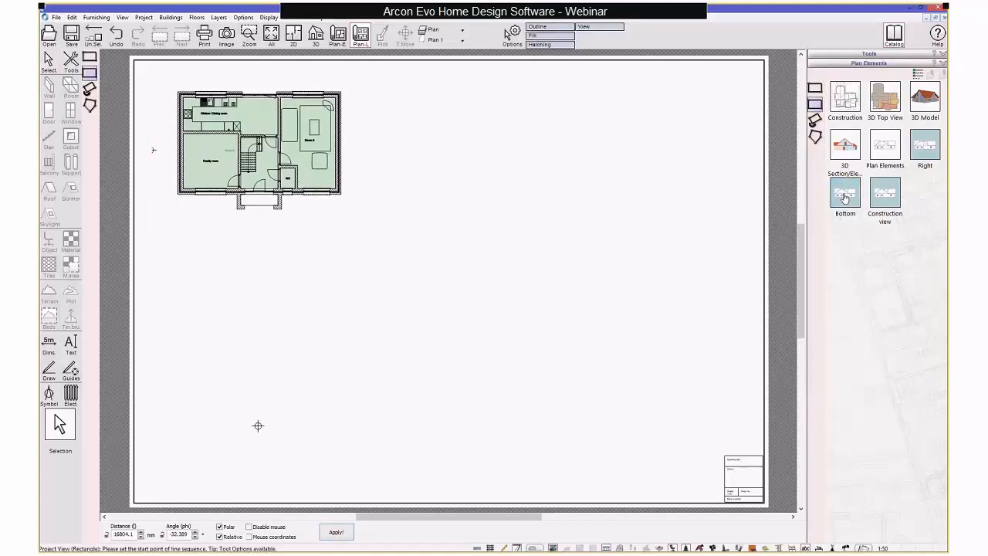
pyautogui.click(384, 84)
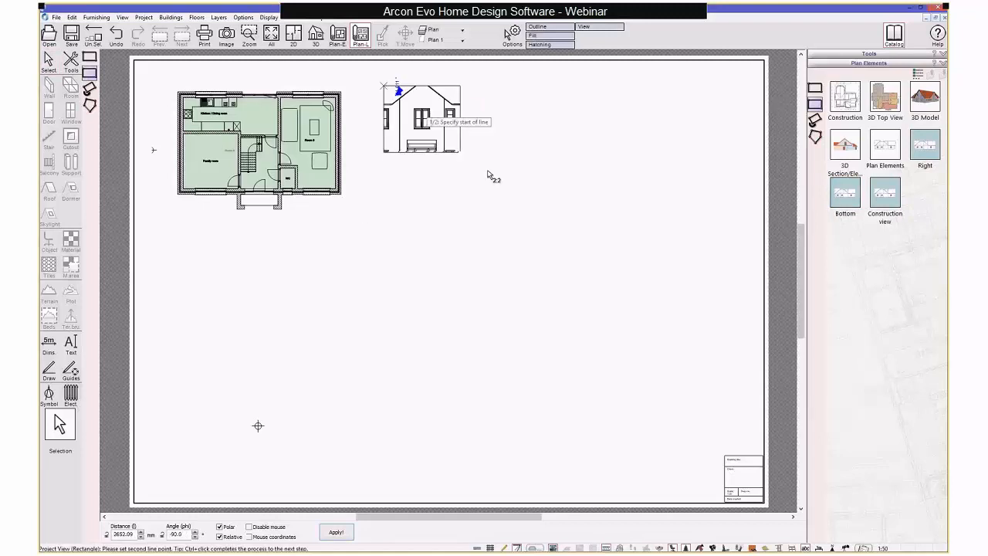
pyautogui.click(593, 227)
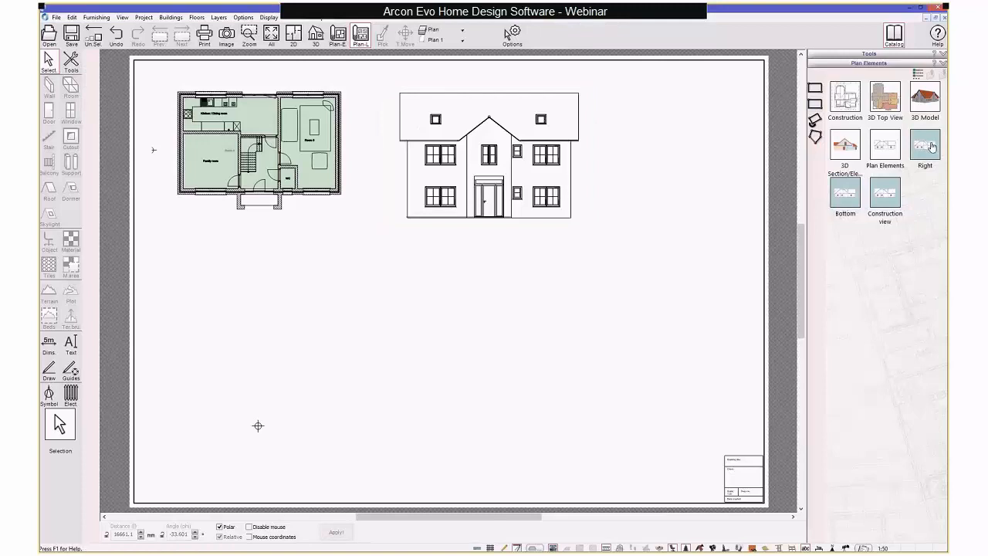
# Step: Place the Right elevation plan element as a rectangular view on the sheet, below the floor plan
pyautogui.click(932, 147)
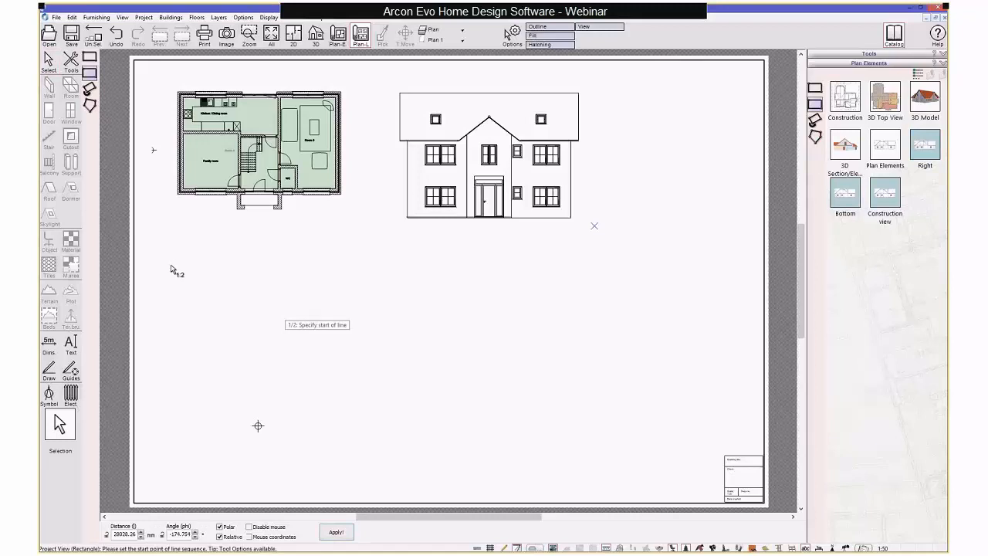
pyautogui.click(171, 265)
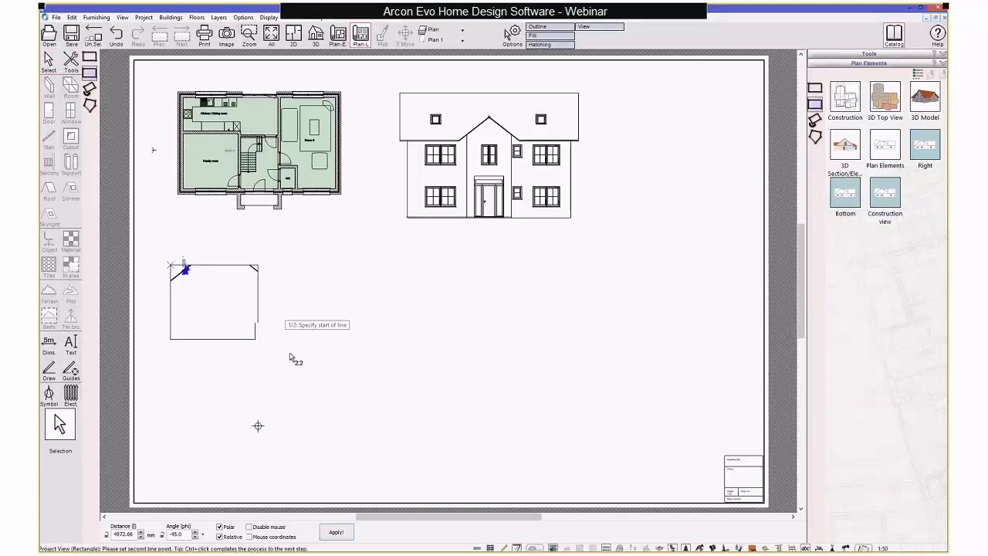
pyautogui.click(348, 410)
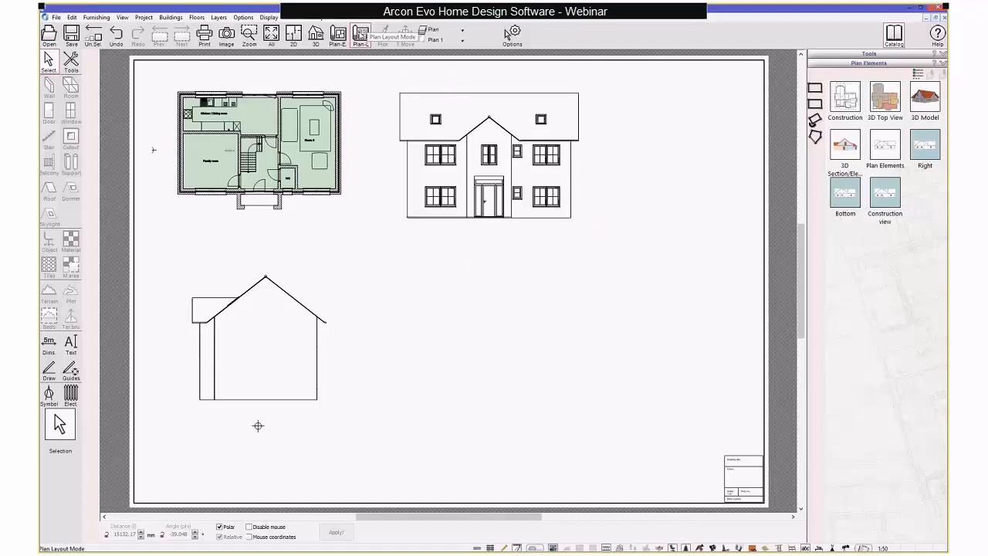
pyautogui.click(392, 161)
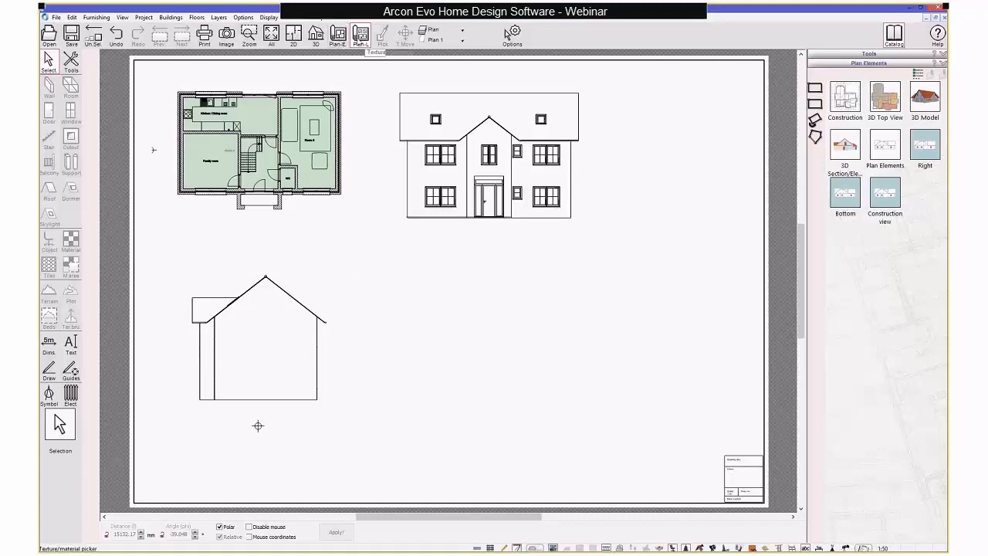
# Step: Return to the Bottom plan element and hide individual lines of the left roof window with Hide line
pyautogui.click(337, 35)
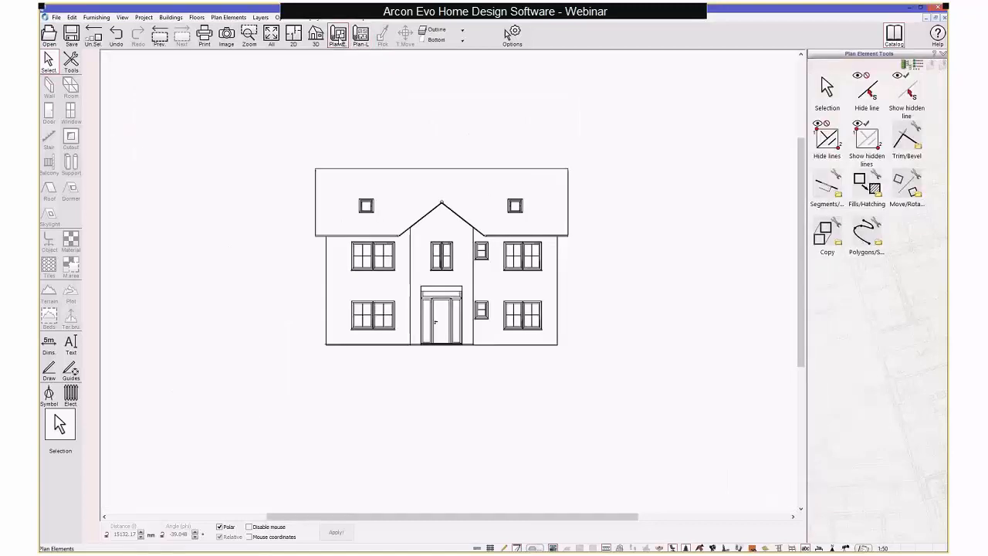
pyautogui.click(872, 85)
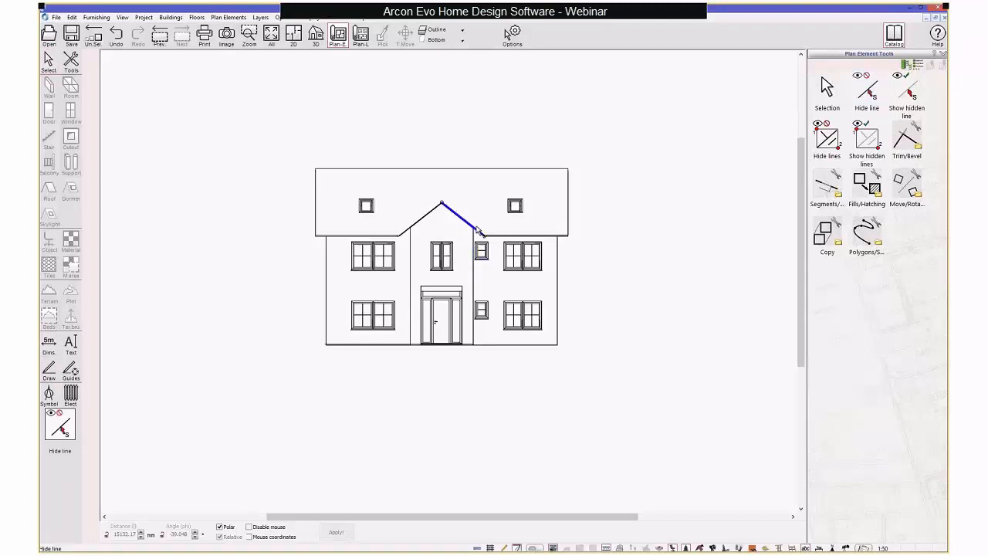
pyautogui.scroll(2, 478, 229)
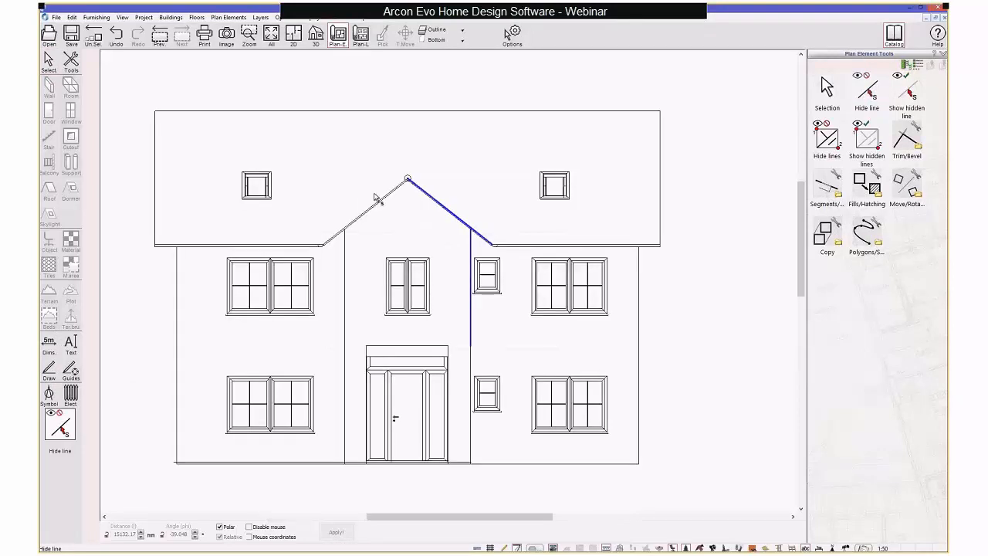
pyautogui.click(263, 174)
pyautogui.click(257, 178)
pyautogui.click(245, 183)
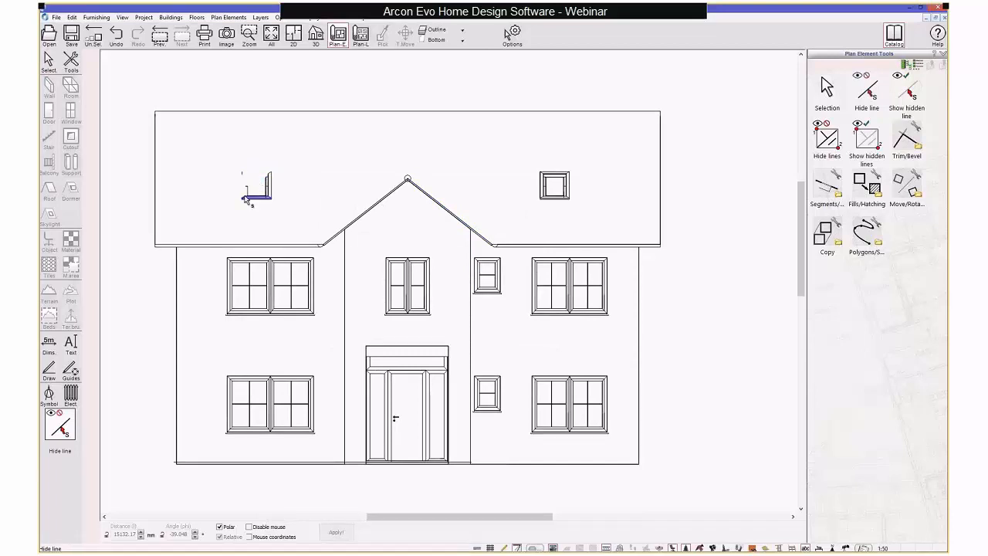
# Step: Hide the remaining lines of the left roof window and all lines of the right one with area-based Hide lines
pyautogui.click(828, 138)
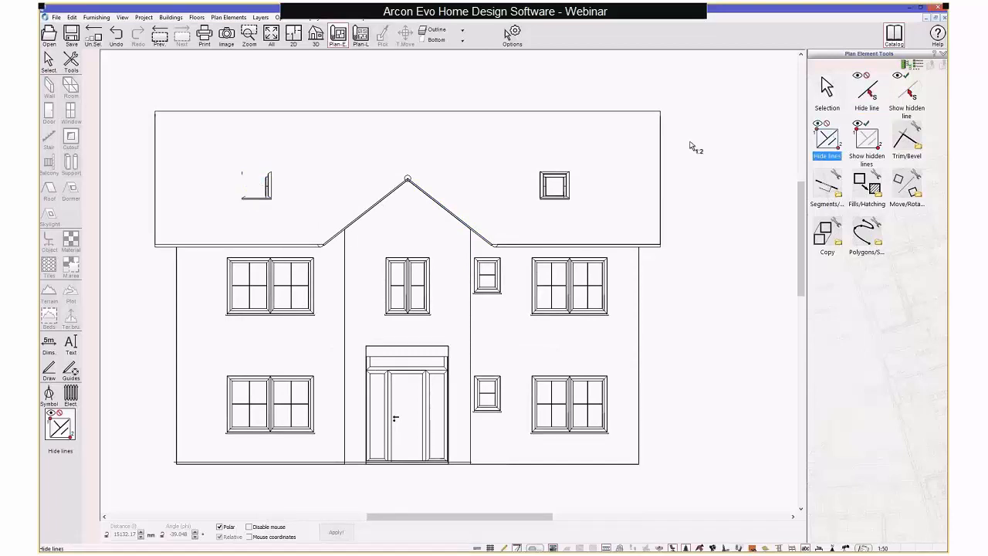
pyautogui.moveTo(207, 156); pyautogui.dragTo(301, 223)
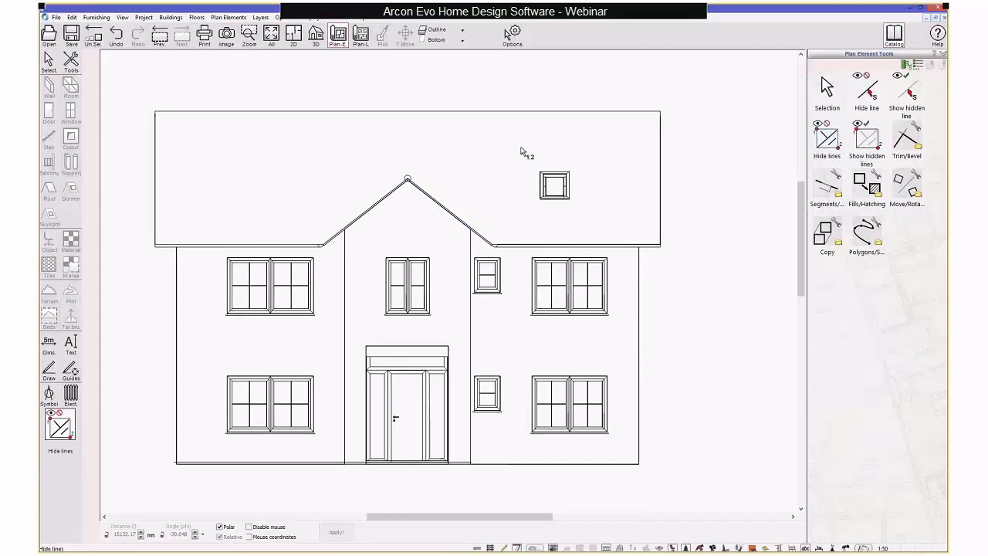
pyautogui.moveTo(520, 147); pyautogui.dragTo(583, 216)
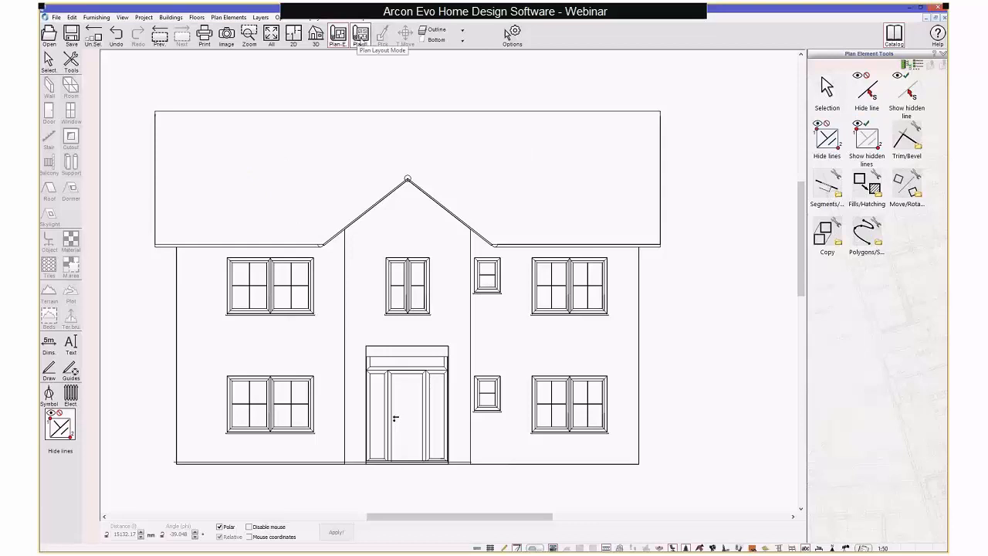
# Step: Return to the plan layout, select the front elevation view and examine its roof for the hidden window lines
pyautogui.click(360, 34)
pyautogui.click(488, 169)
pyautogui.scroll(2, 464, 147)
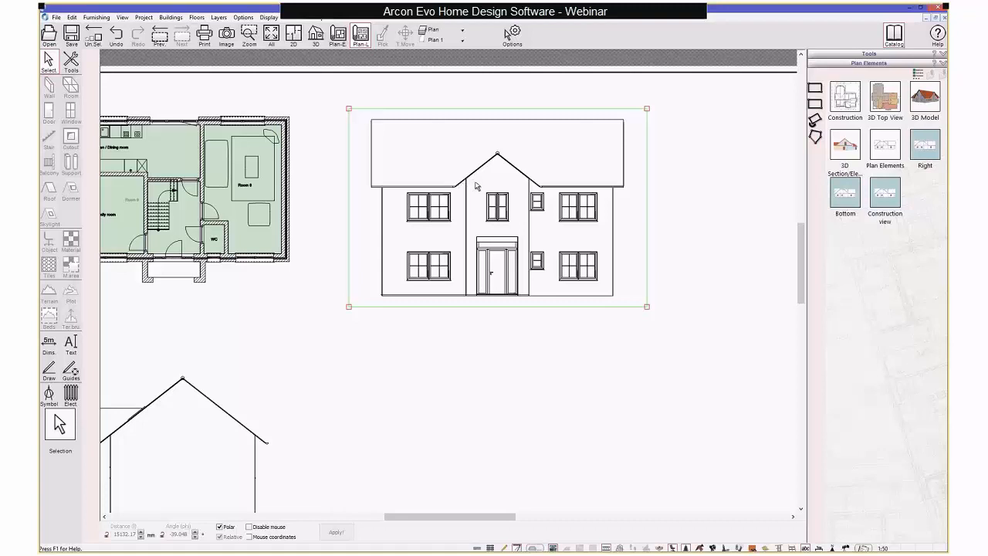
pyautogui.scroll(-2, 347, 213)
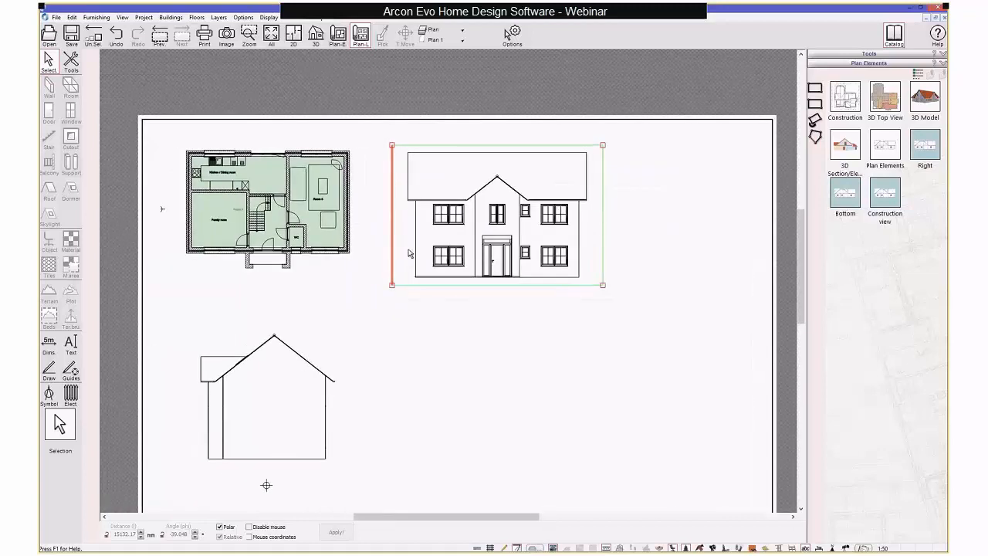
pyautogui.moveTo(410, 250); pyautogui.dragTo(412, 197, button='middle')
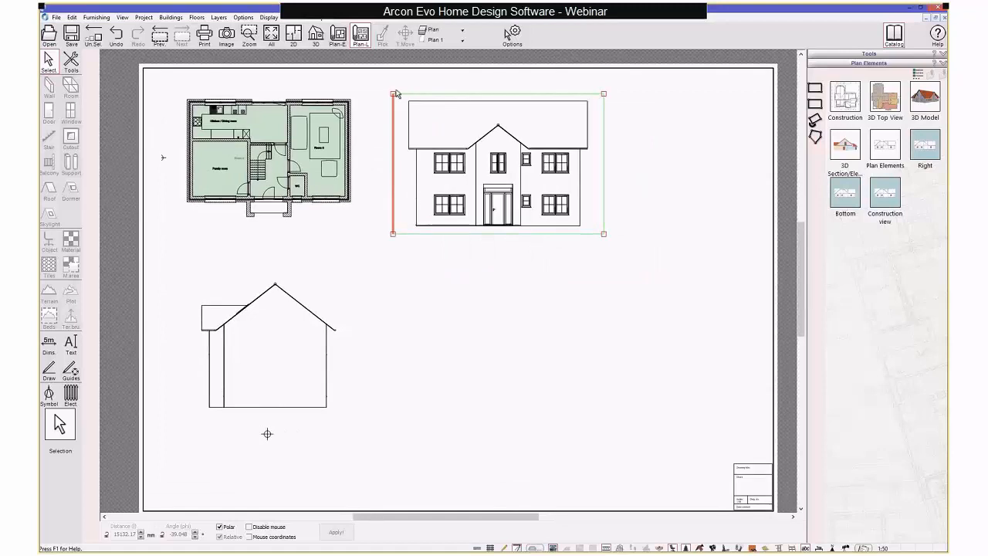
# Step: Return to the 2D construction view and look at the Scan Assistant's options for importing a scanned or saved plan image
pyautogui.click(295, 39)
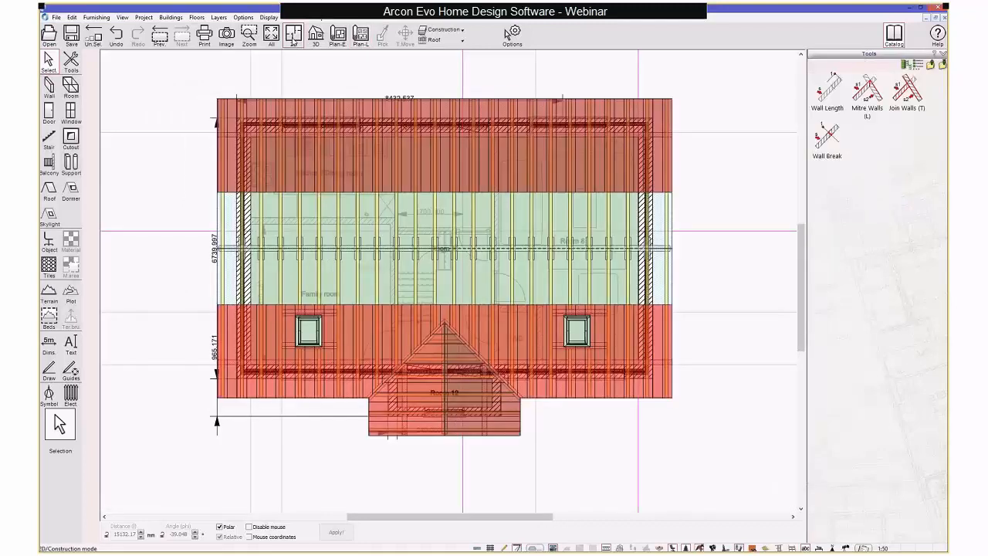
pyautogui.click(56, 17)
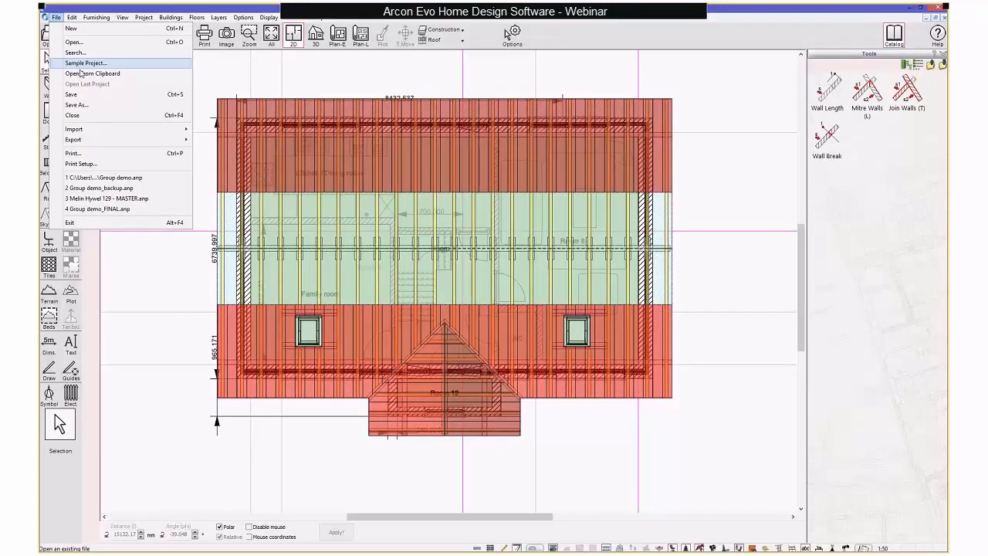
pyautogui.moveTo(173, 129)
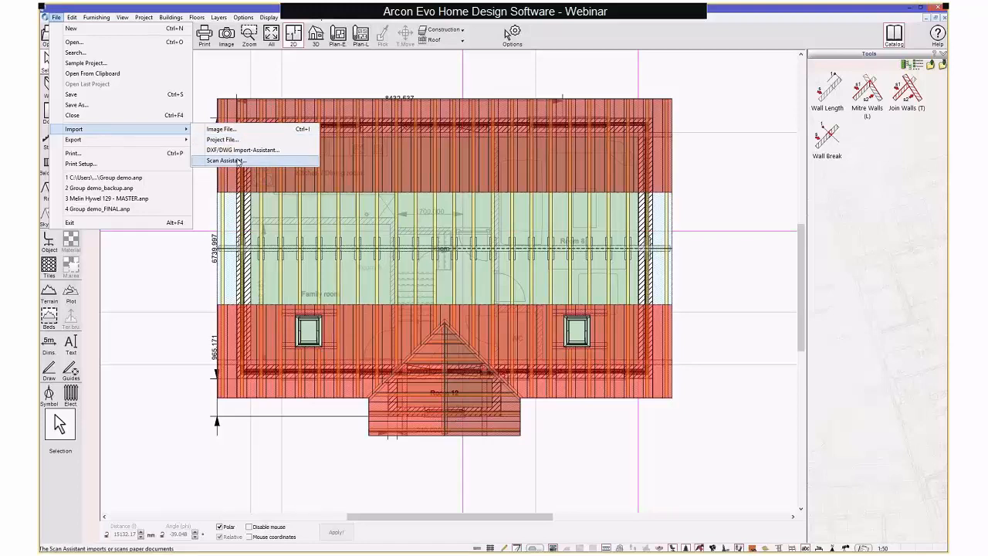
pyautogui.click(225, 161)
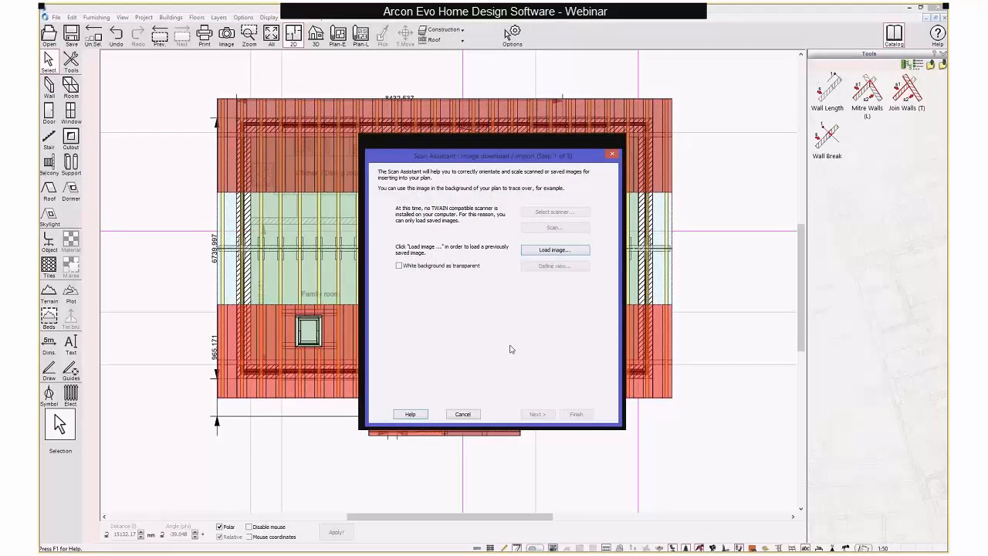
pyautogui.click(463, 415)
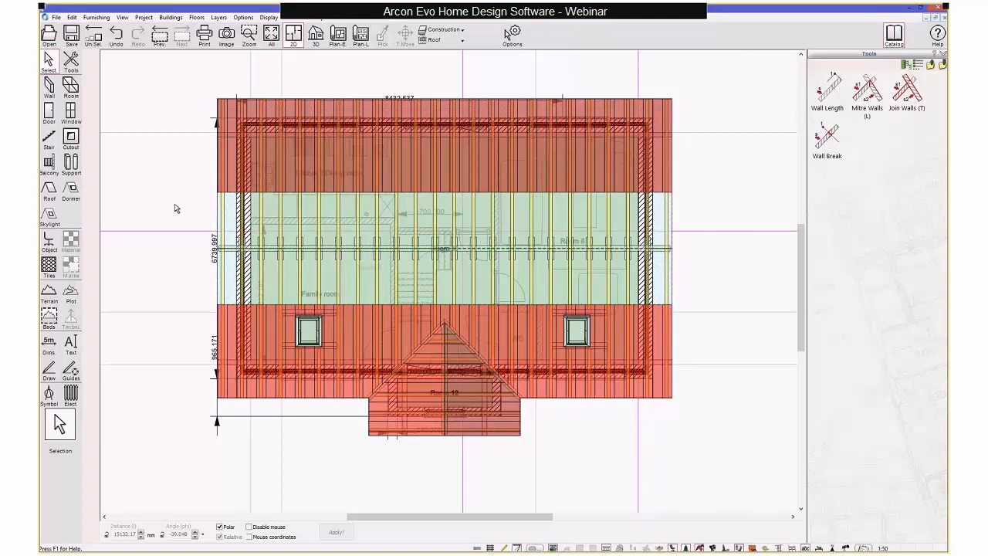
# Step: Export the house model as a 3D Object (o2c) file, saving it in the Backgrounds folder
pyautogui.click(56, 17)
pyautogui.moveTo(70, 140)
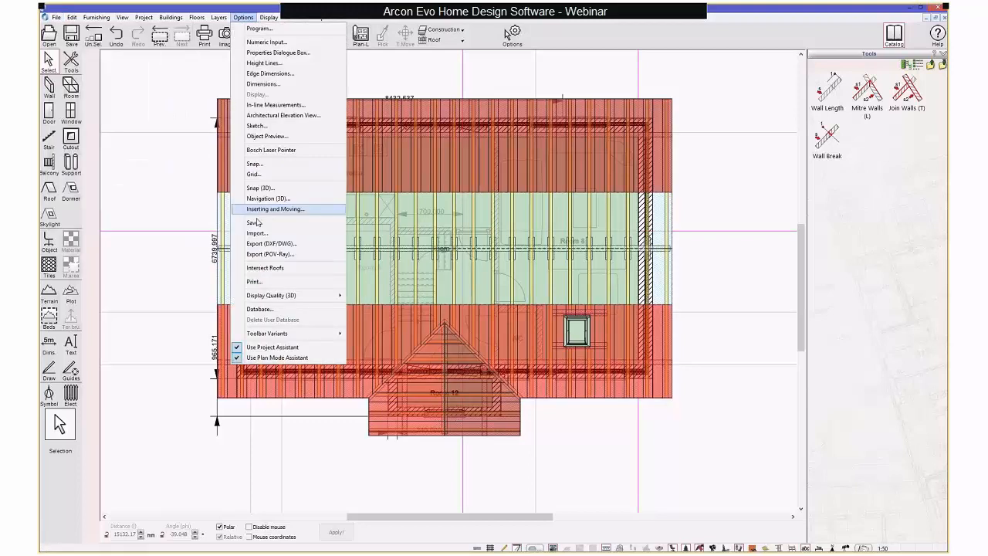
pyautogui.moveTo(71, 17)
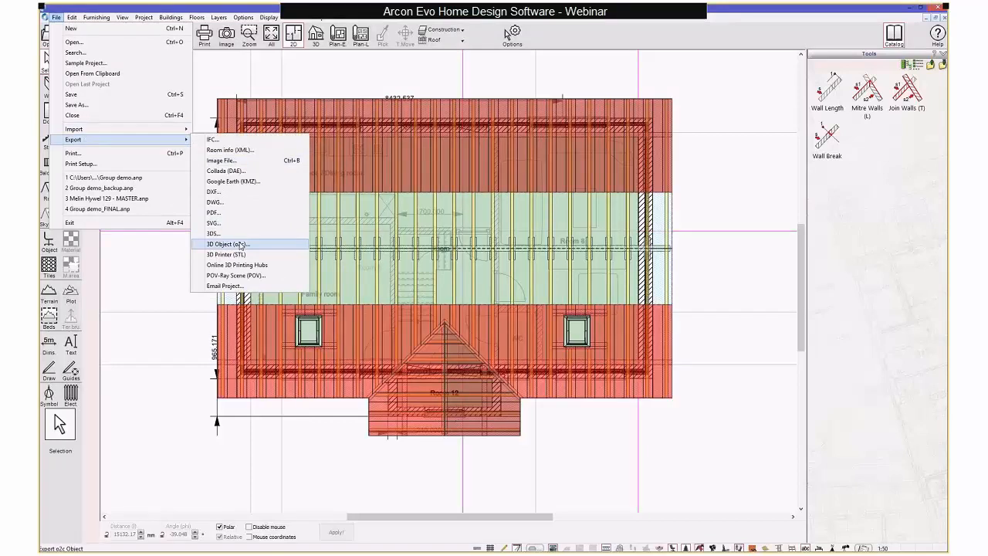
pyautogui.click(241, 244)
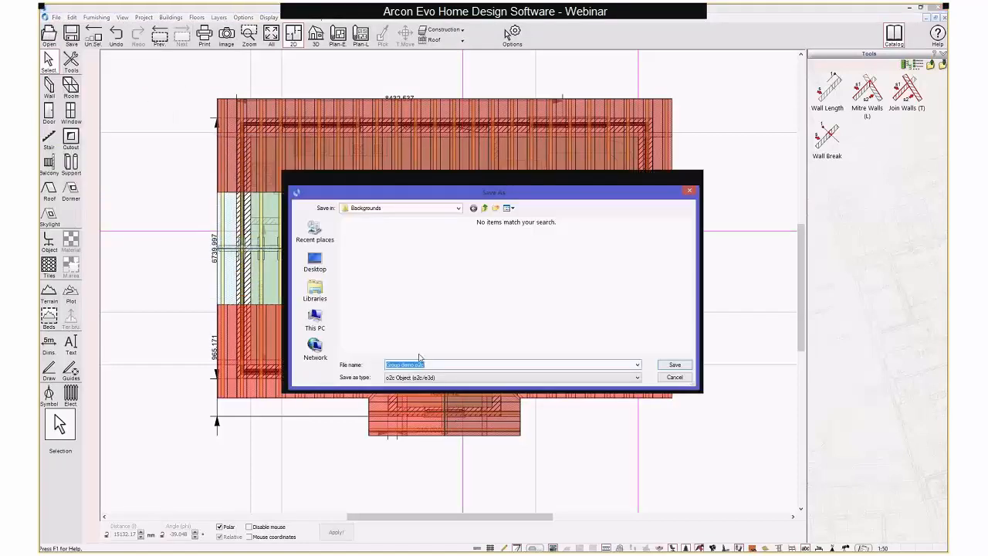
pyautogui.click(677, 365)
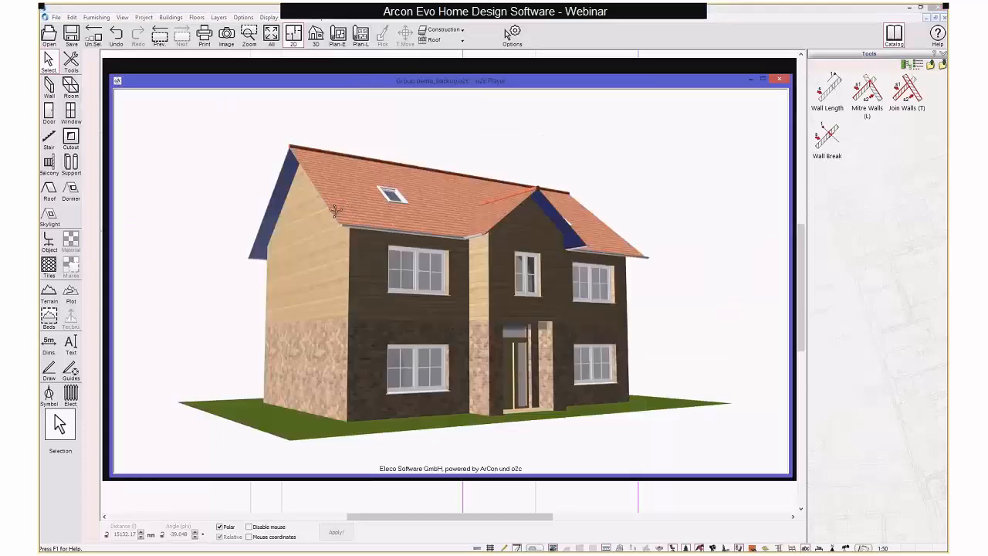
# Step: Examine the exported house in the o2c Player from several angles and review the player's viewing and display mode options
pyautogui.moveTo(324, 219); pyautogui.dragTo(388, 234)
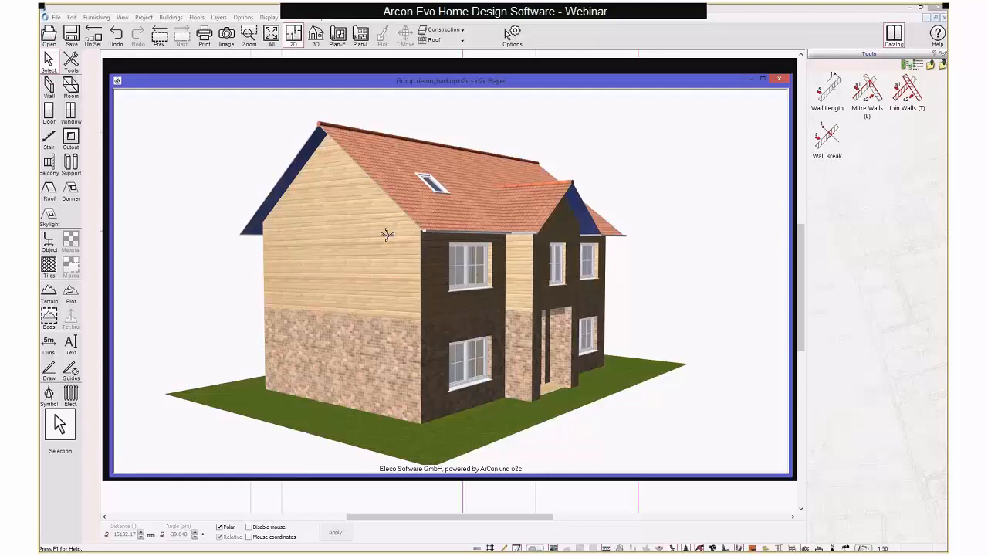
pyautogui.moveTo(387, 234); pyautogui.dragTo(327, 247)
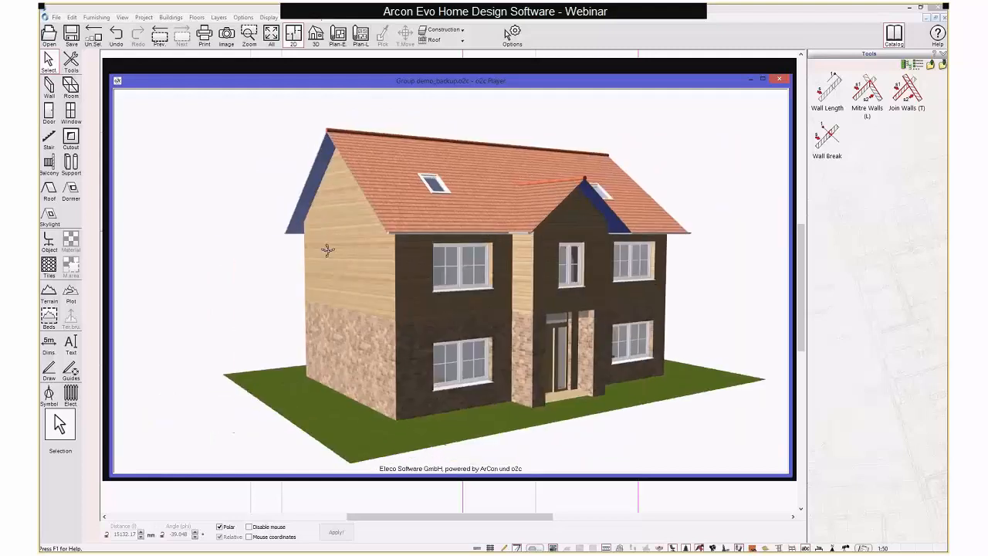
pyautogui.rightClick(379, 256)
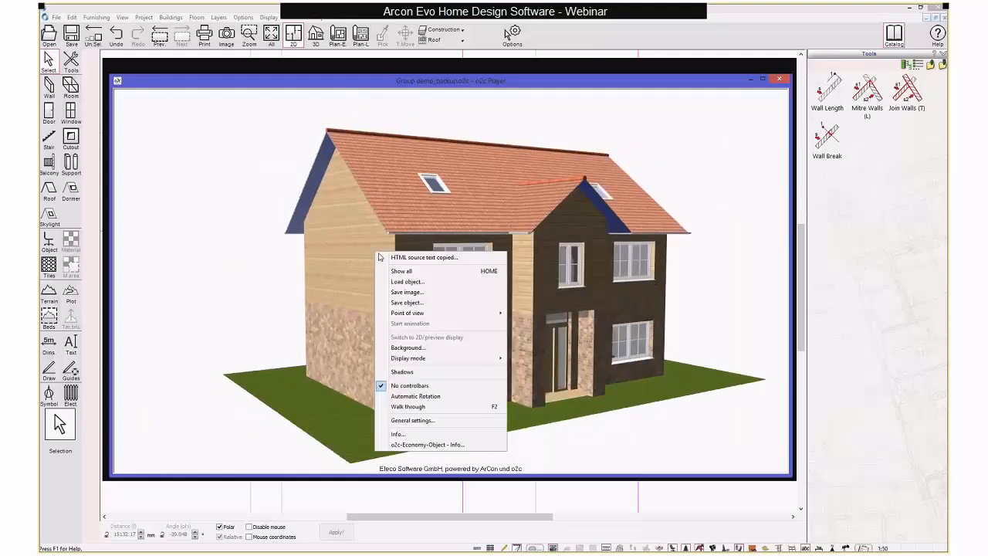
pyautogui.click(370, 230)
pyautogui.moveTo(371, 229); pyautogui.dragTo(349, 218)
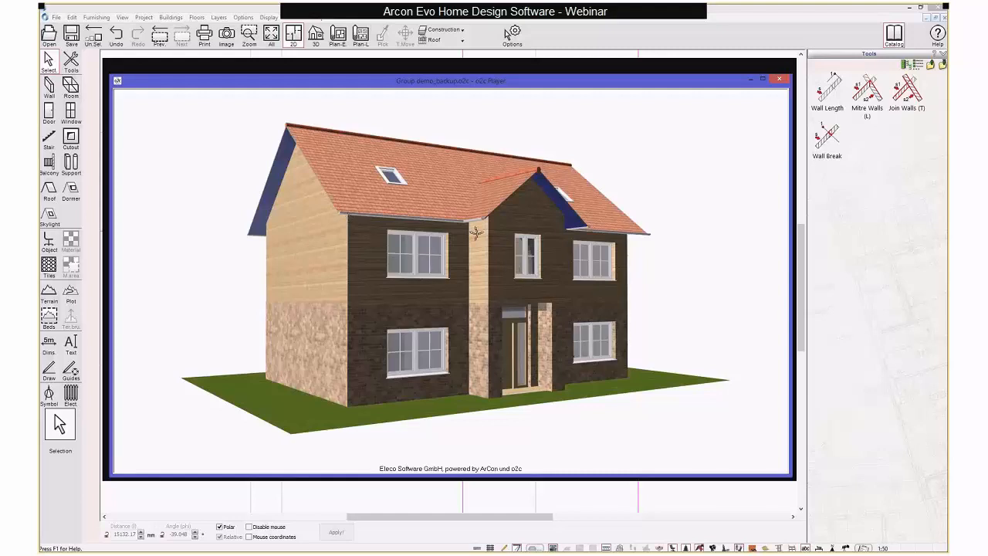
pyautogui.moveTo(477, 233); pyautogui.dragTo(552, 251)
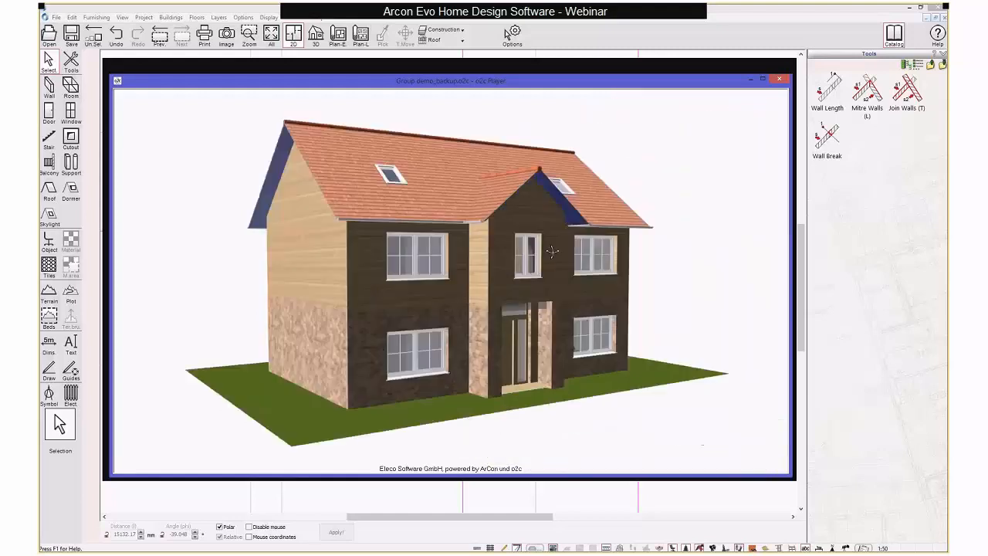
pyautogui.rightClick(441, 251)
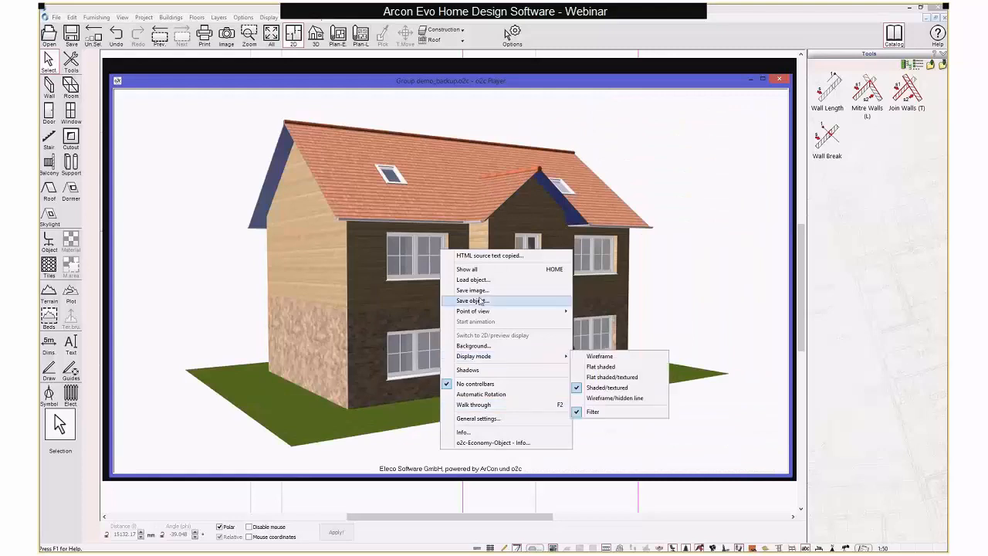
pyautogui.moveTo(429, 239); pyautogui.dragTo(402, 238)
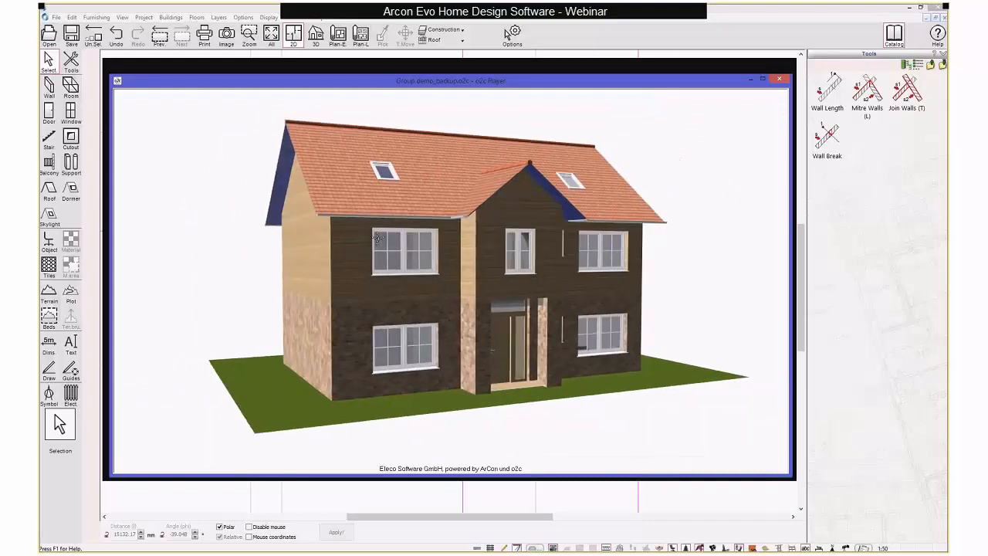